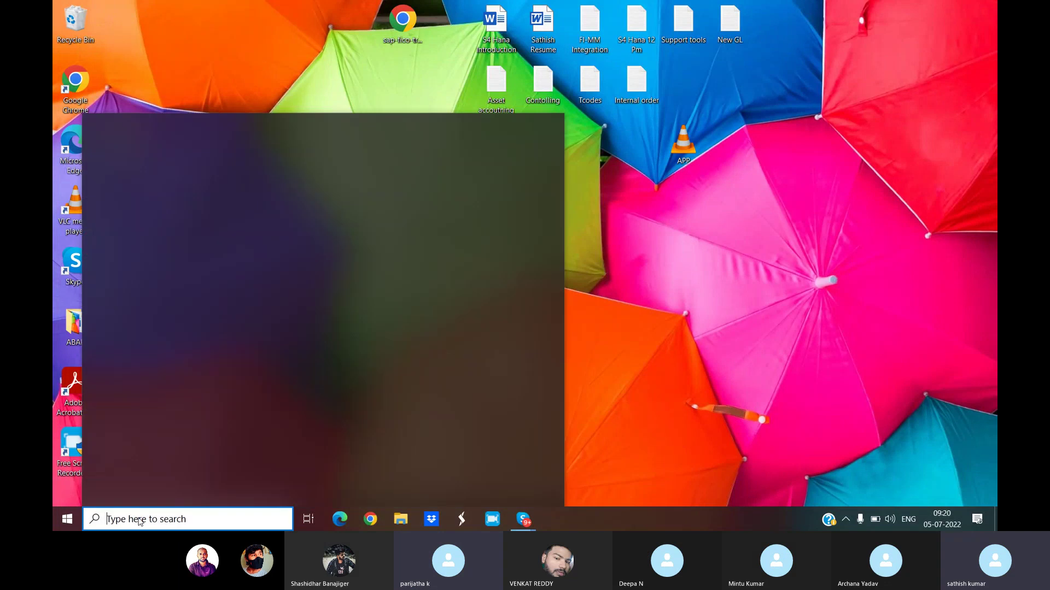
pyautogui.write('remote ')
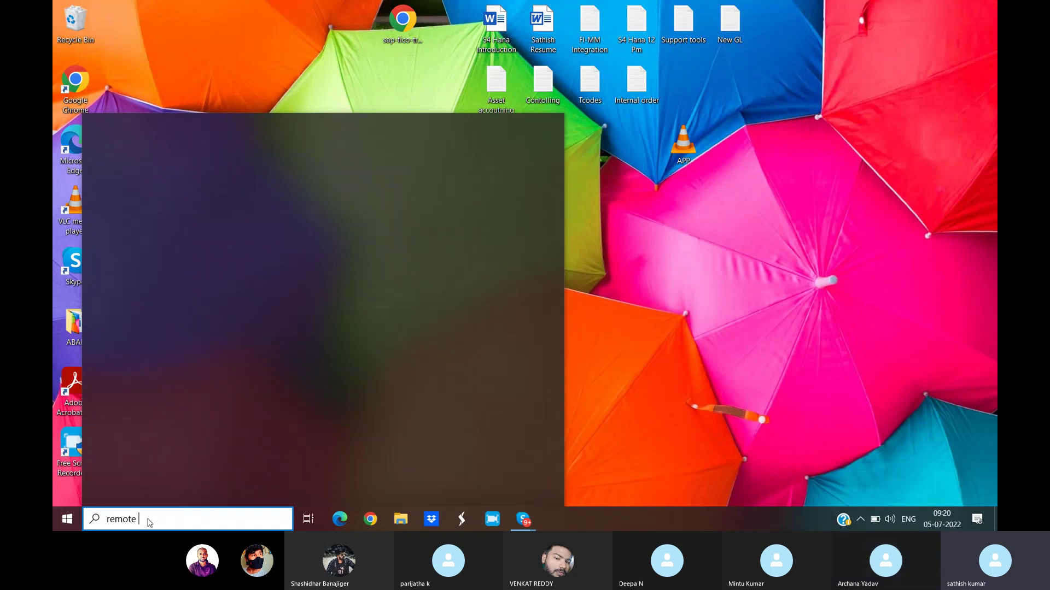
pyautogui.write('rede')
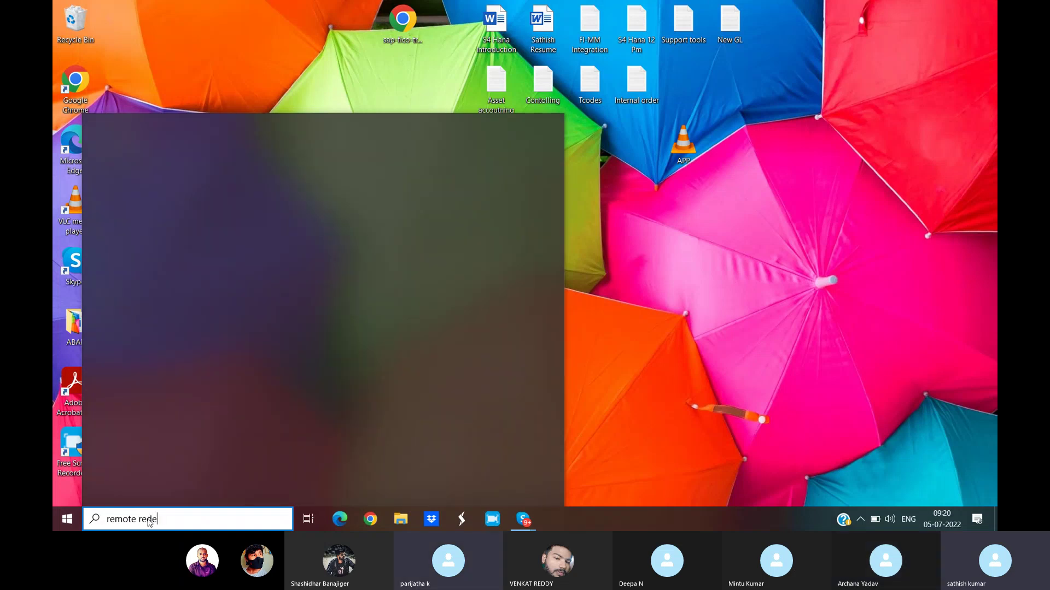
pyautogui.press('BackSpace')
pyautogui.press('BackSpace')
pyautogui.press('BackSpace')
pyautogui.press('BackSpace')
pyautogui.write('de')
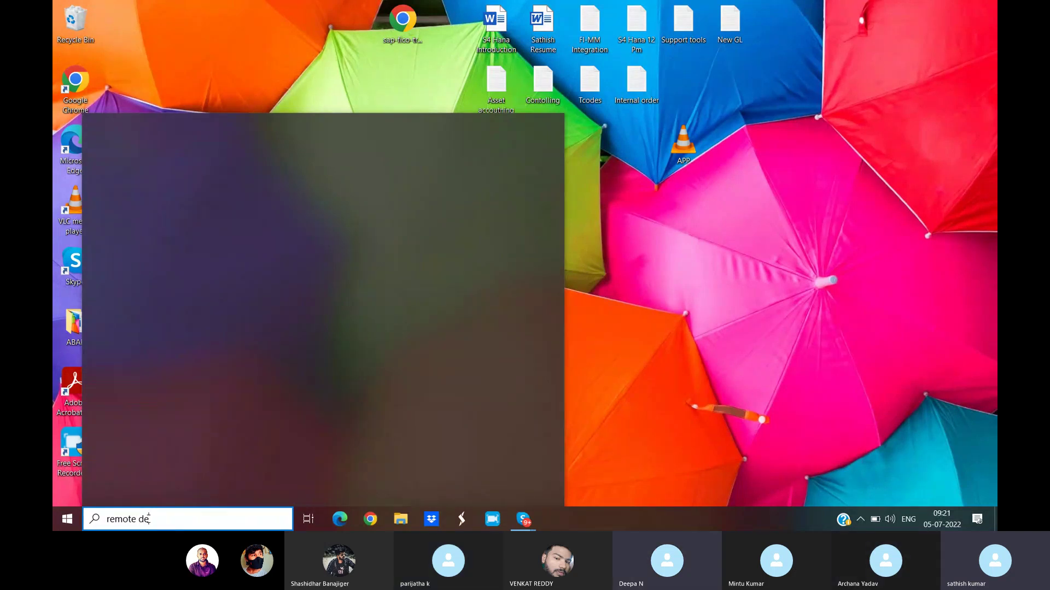
pyautogui.write('sskto ')
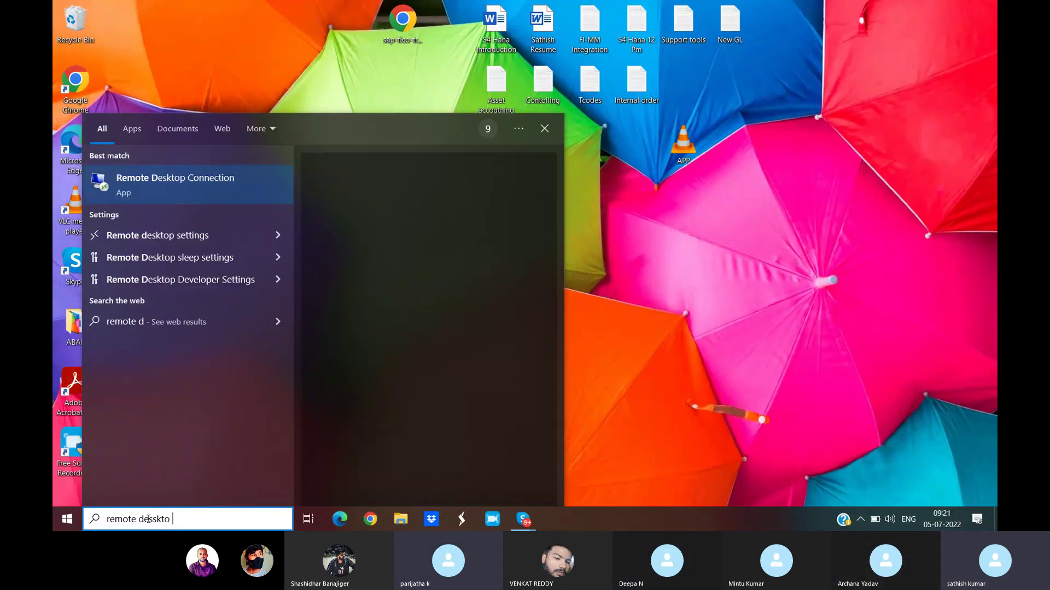
pyautogui.write('connecti')
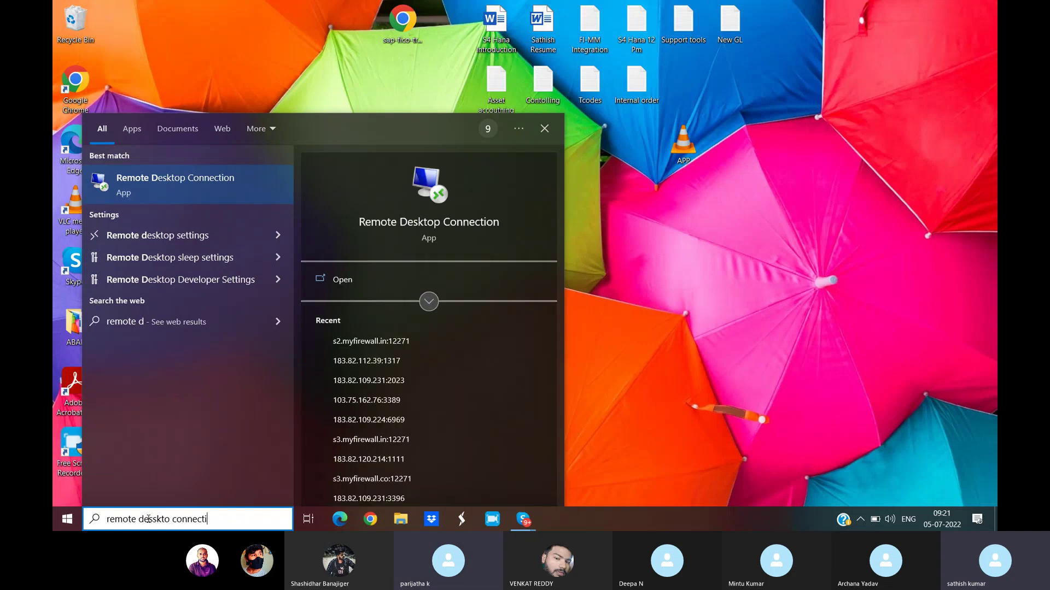
pyautogui.write('on')
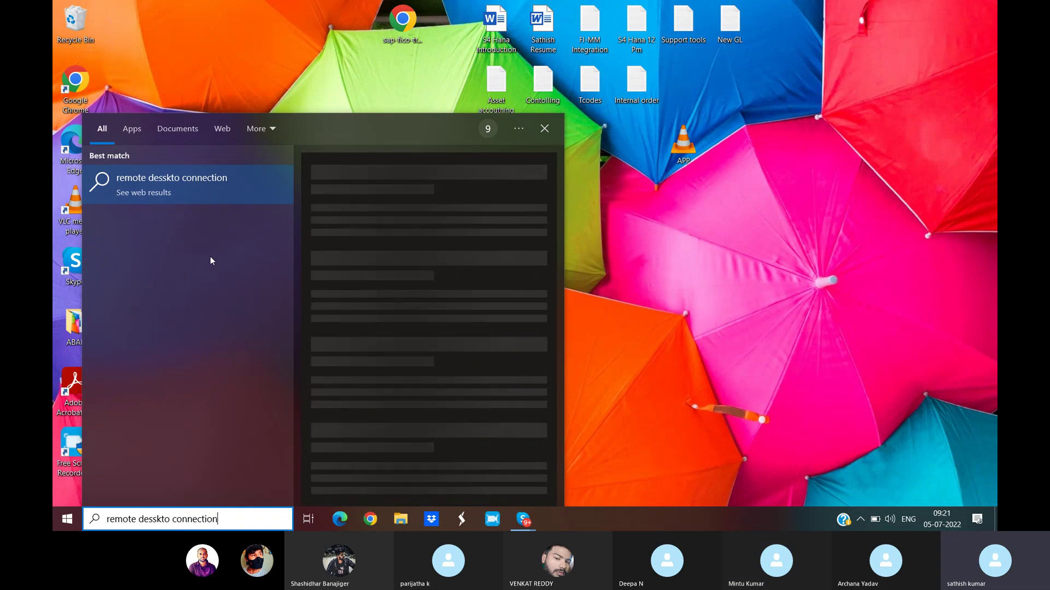
pyautogui.click(577, 405)
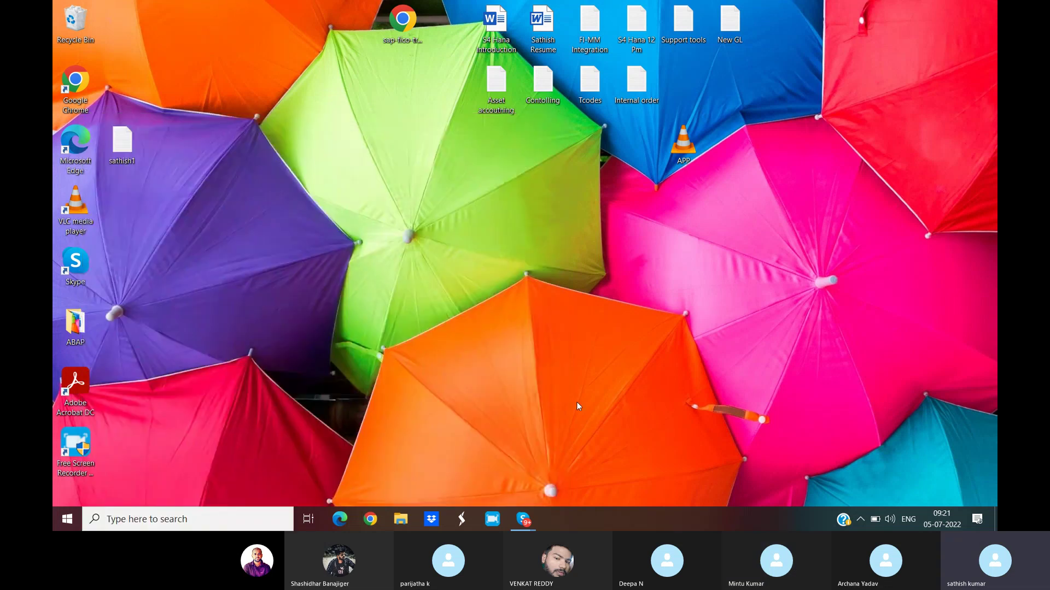
# Search Windows for "remote de" and open the Remote Desktop Connection app.
pyautogui.click(155, 519)
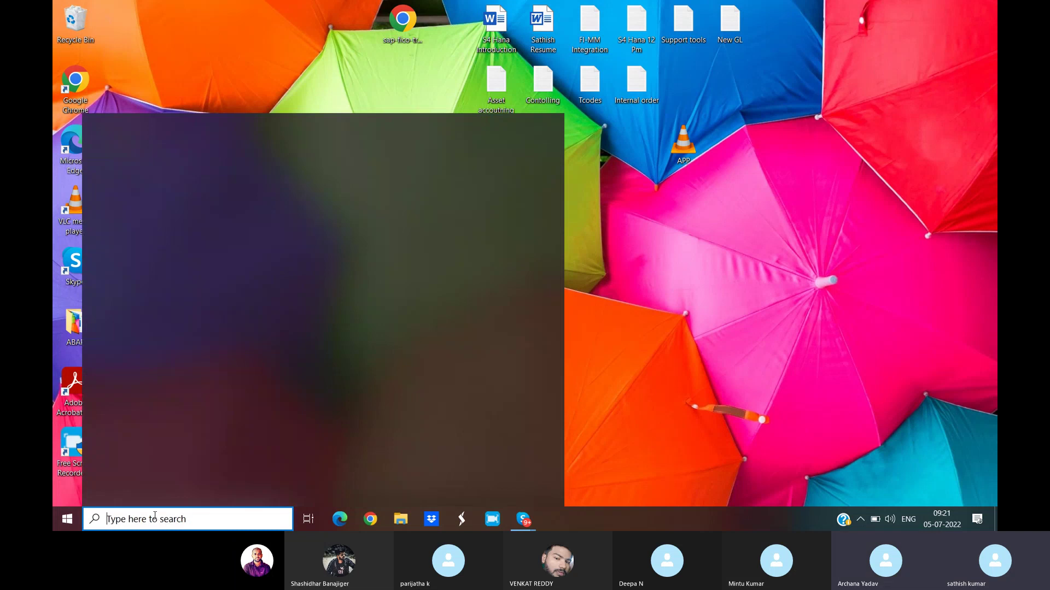
pyautogui.write('remote')
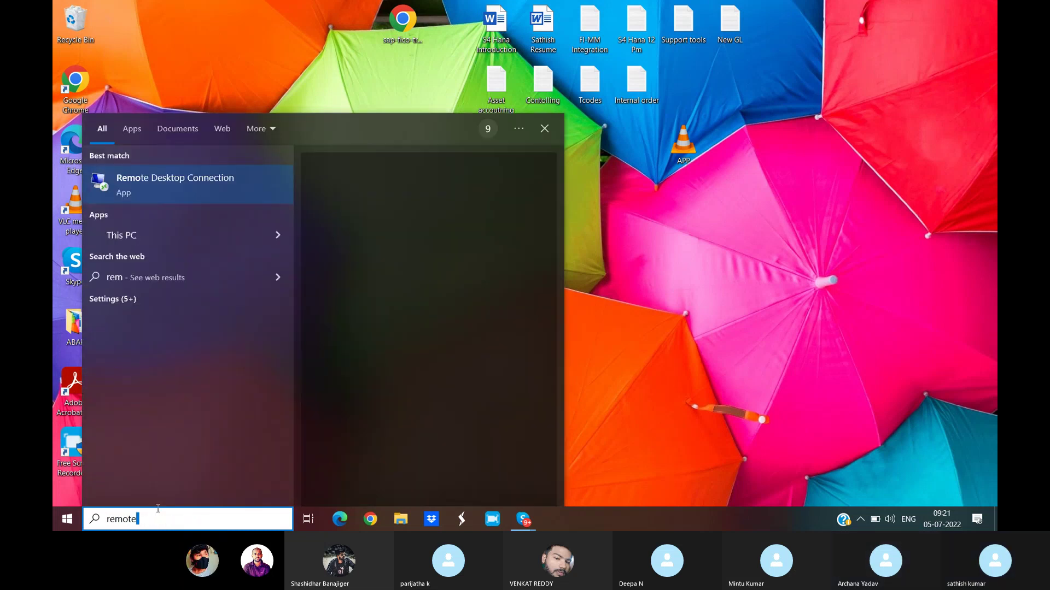
pyautogui.write(' de')
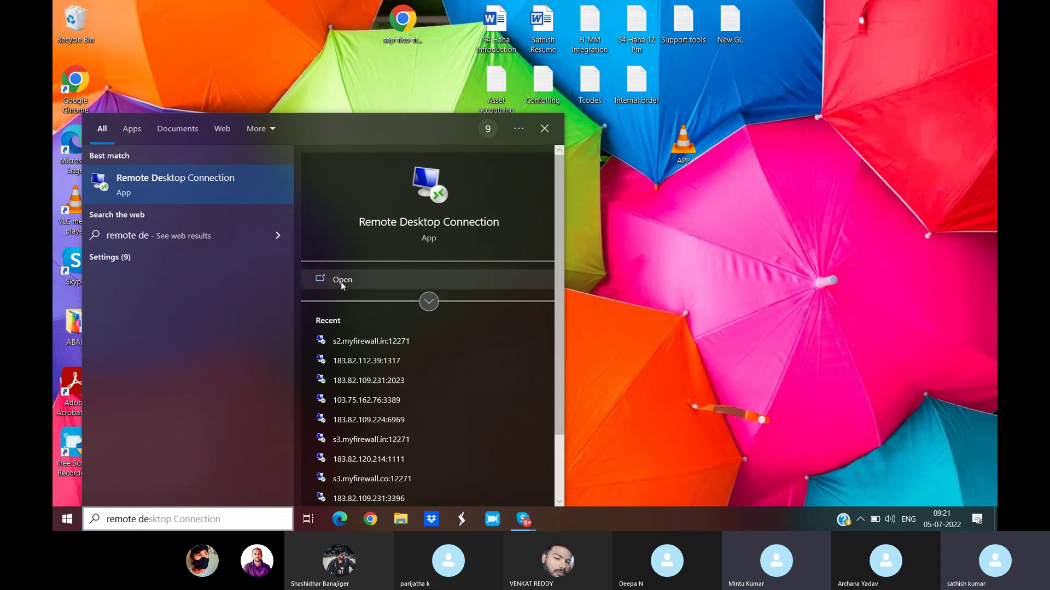
pyautogui.click(340, 282)
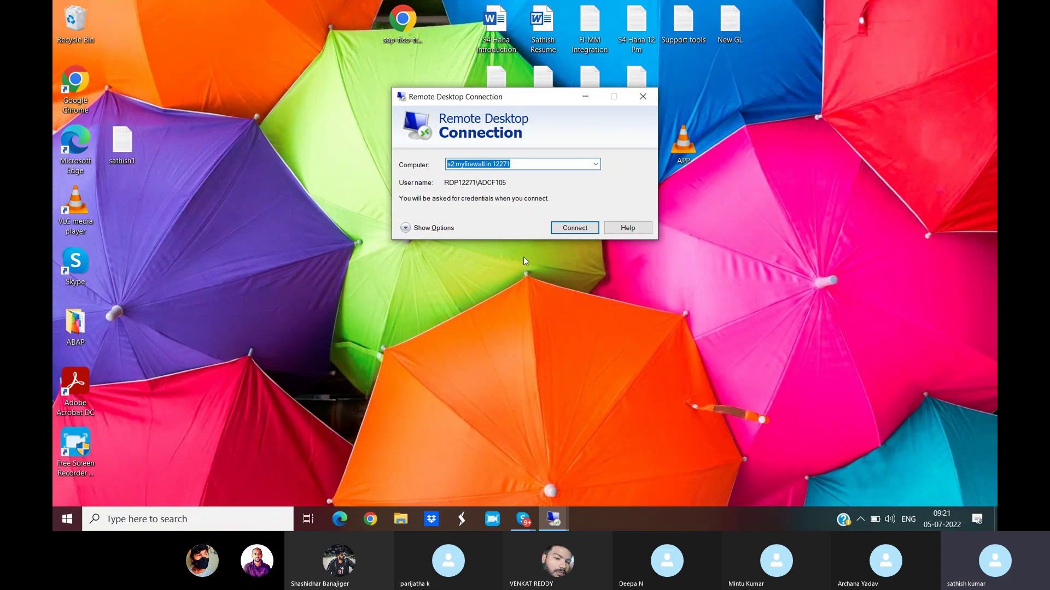
# Connect to the remote computer s2.myfirewall.in:12271, entering the account password in the credentials prompt.
pyautogui.click(568, 230)
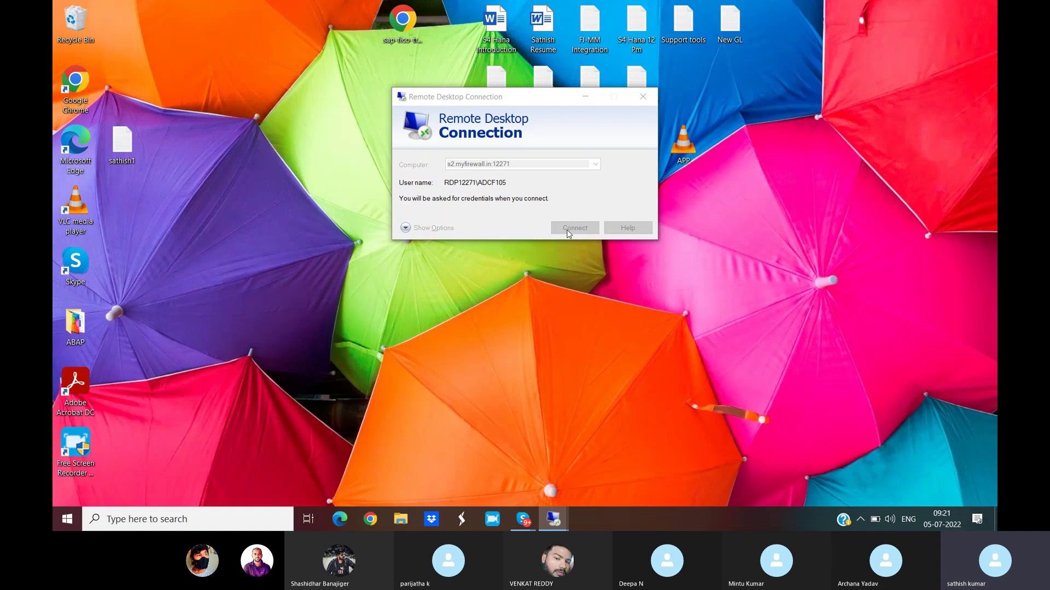
pyautogui.write('••')
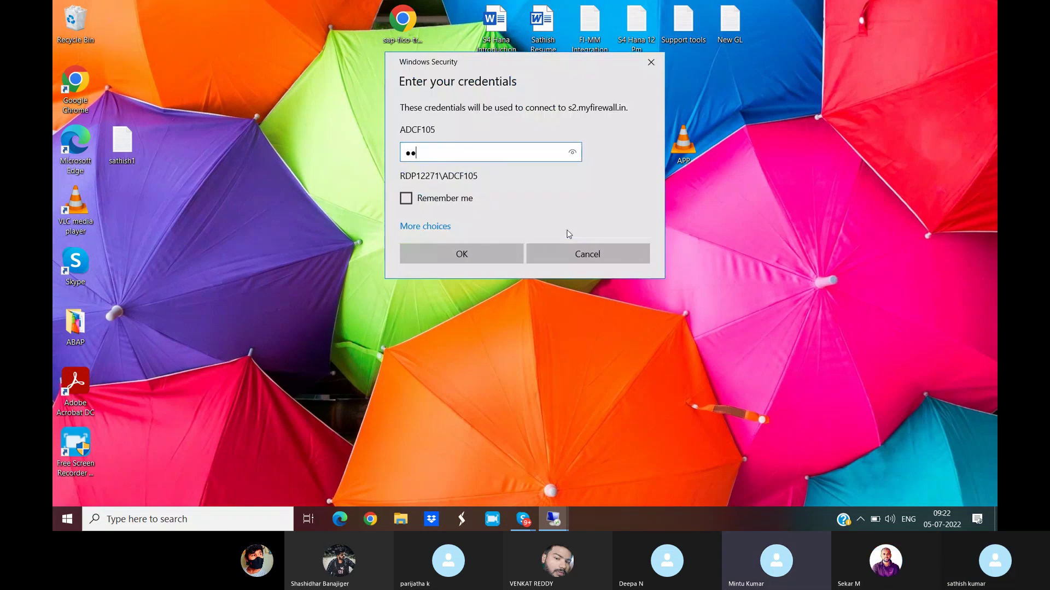
pyautogui.write('••••••')
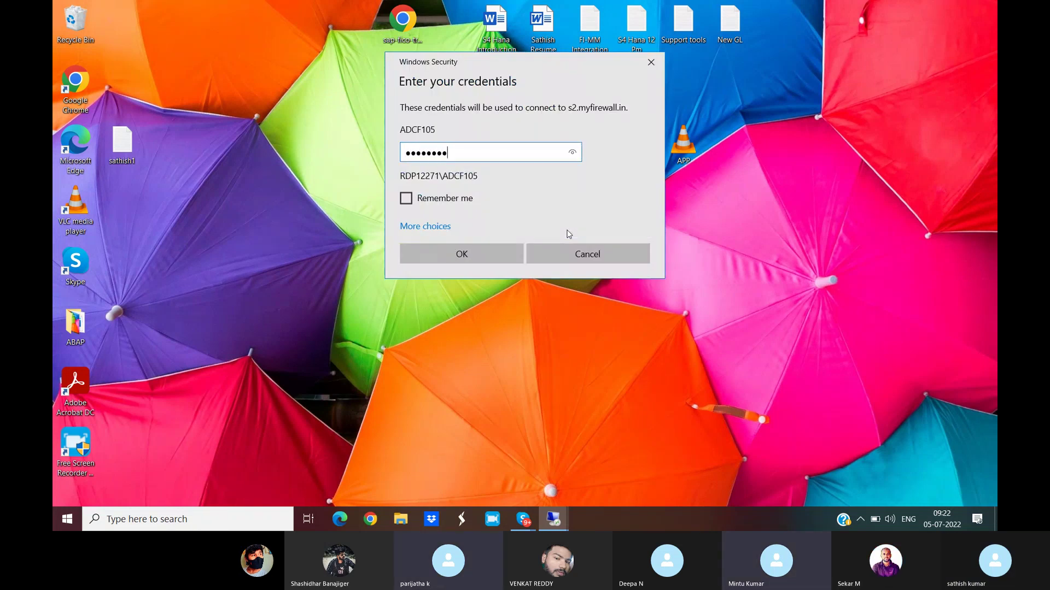
pyautogui.click(483, 255)
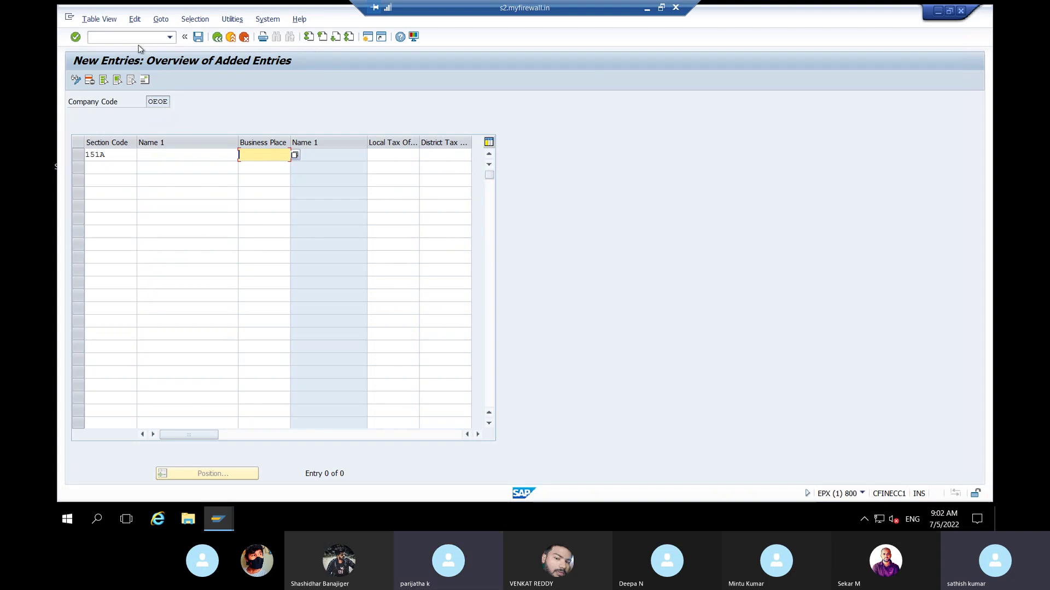
# Leave the section code new entries screen and go to the G/L Account Groups change view by its transaction code.
pyautogui.click(111, 37)
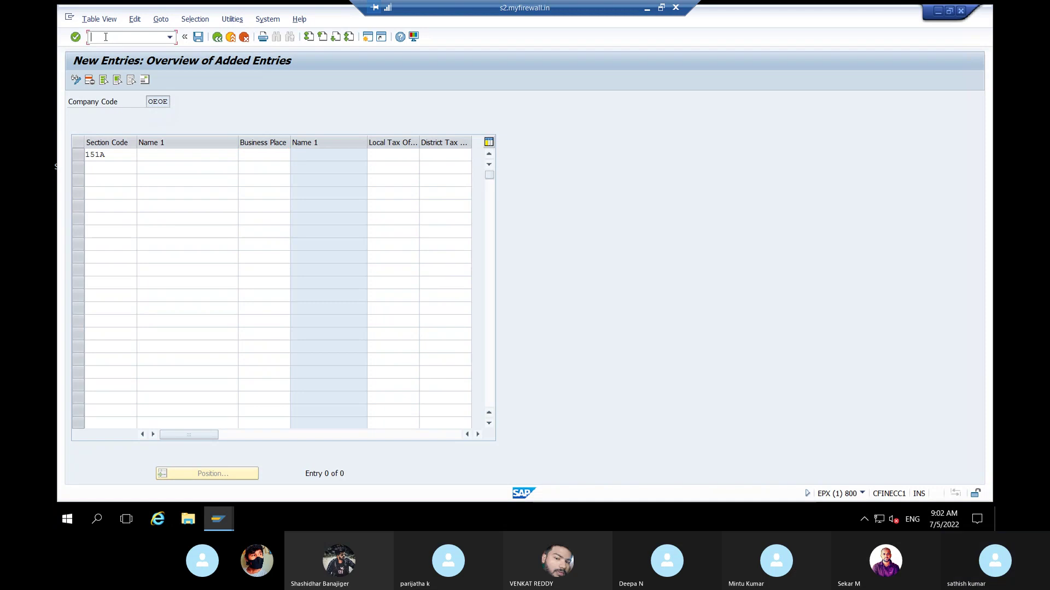
pyautogui.write('/NO')
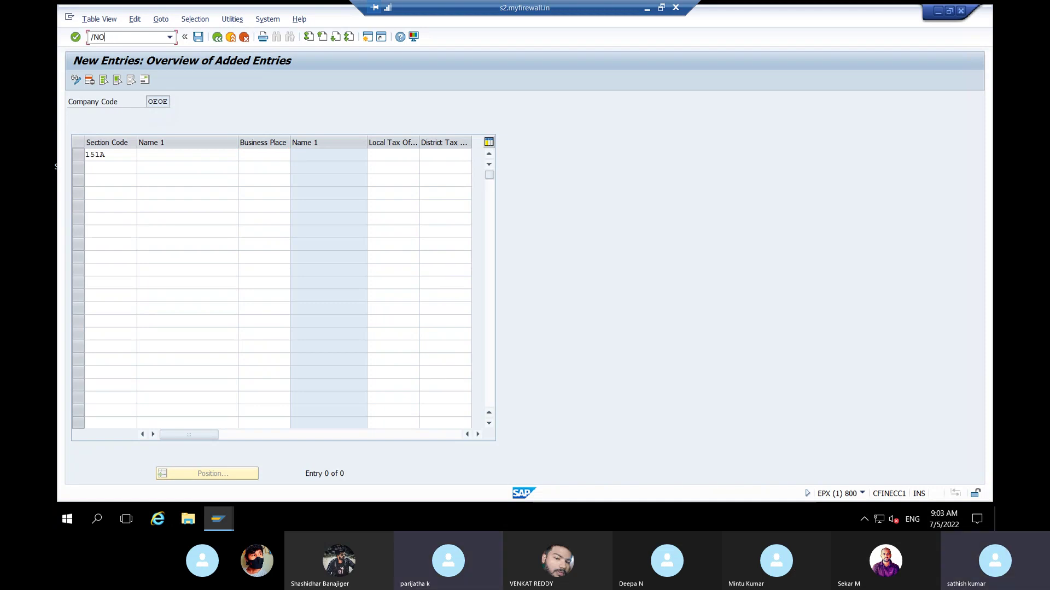
pyautogui.write('RD4')
pyautogui.press('Return')
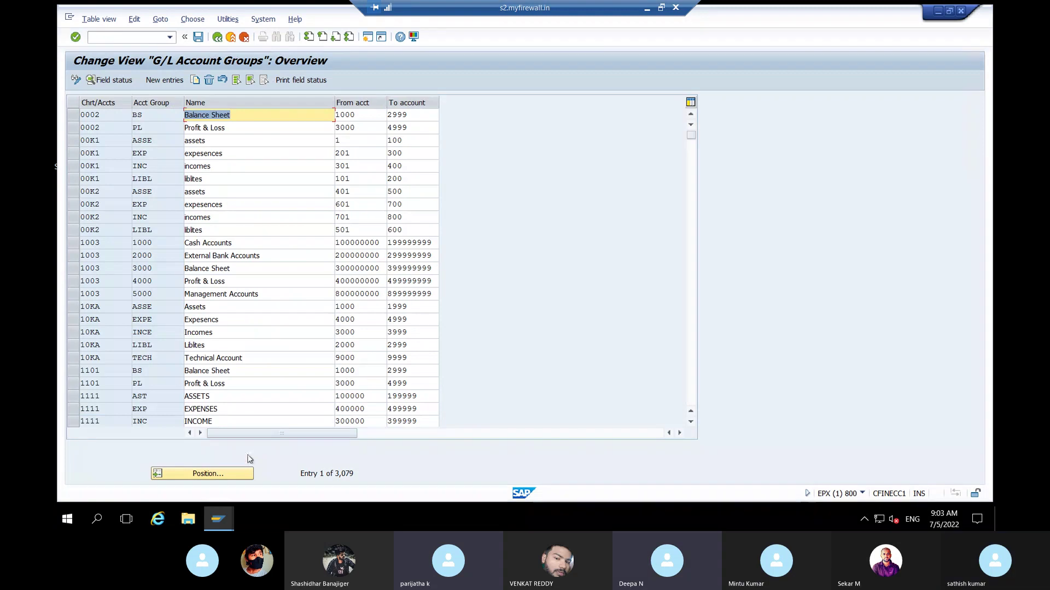
# Position the G/L account groups list at chart of accounts ALAL.
pyautogui.click(246, 472)
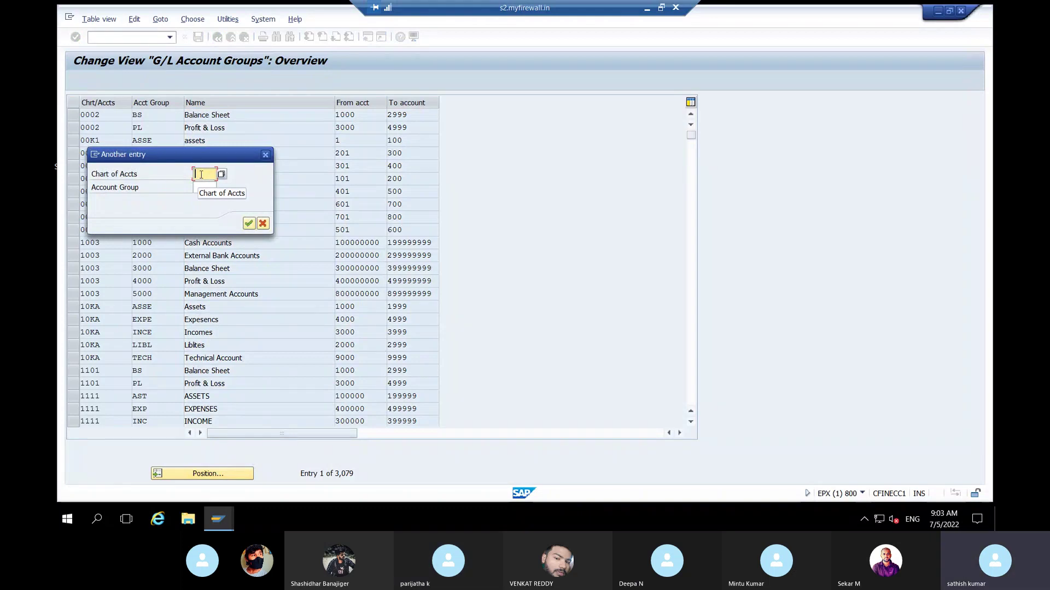
pyautogui.write('ALAL')
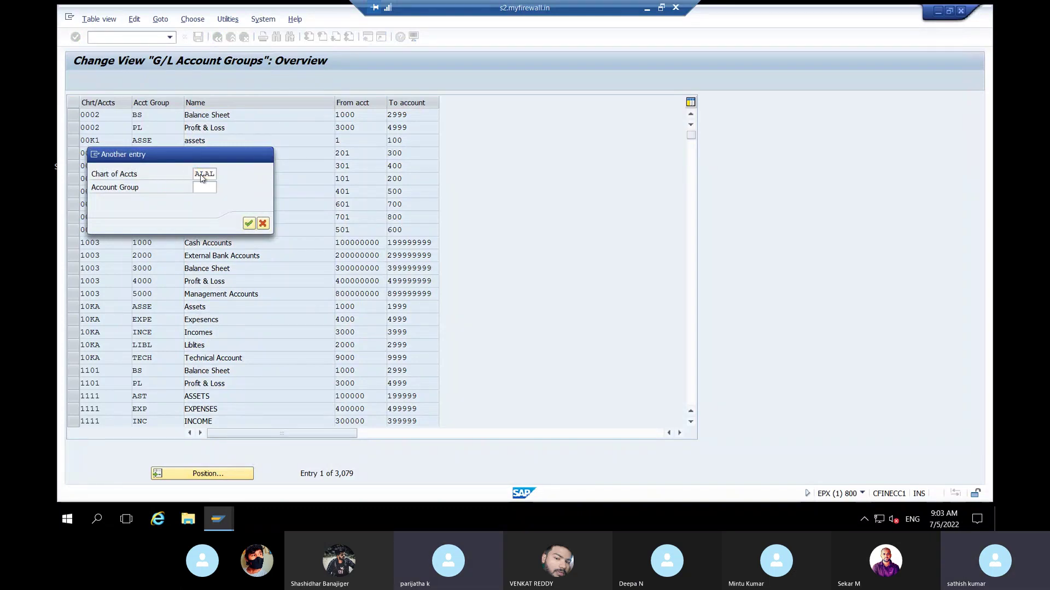
pyautogui.press('Return')
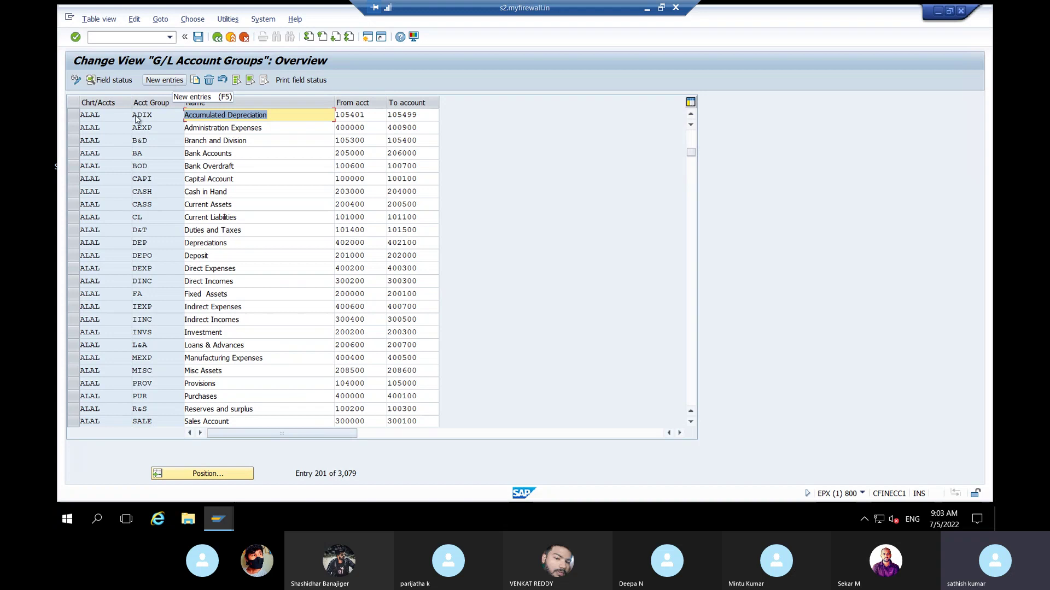
# Select all account group rows of chart of accounts ALAL, from Accumulated Depreciation (ADIX) through Sundry Debtors (SDRS).
pyautogui.click(74, 116)
pyautogui.click(74, 126)
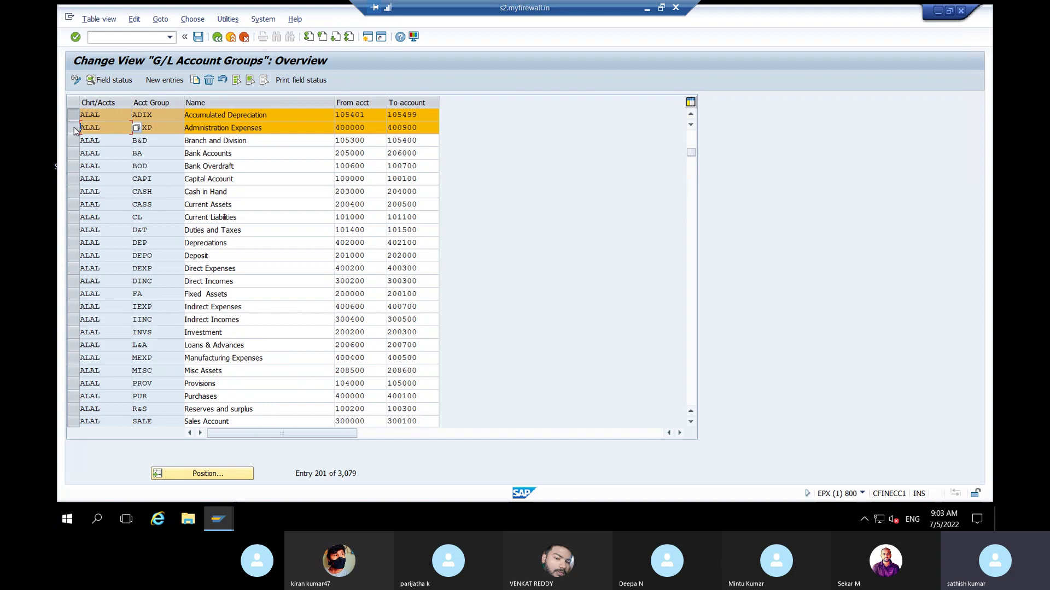
pyautogui.click(73, 140)
pyautogui.click(74, 153)
pyautogui.click(73, 166)
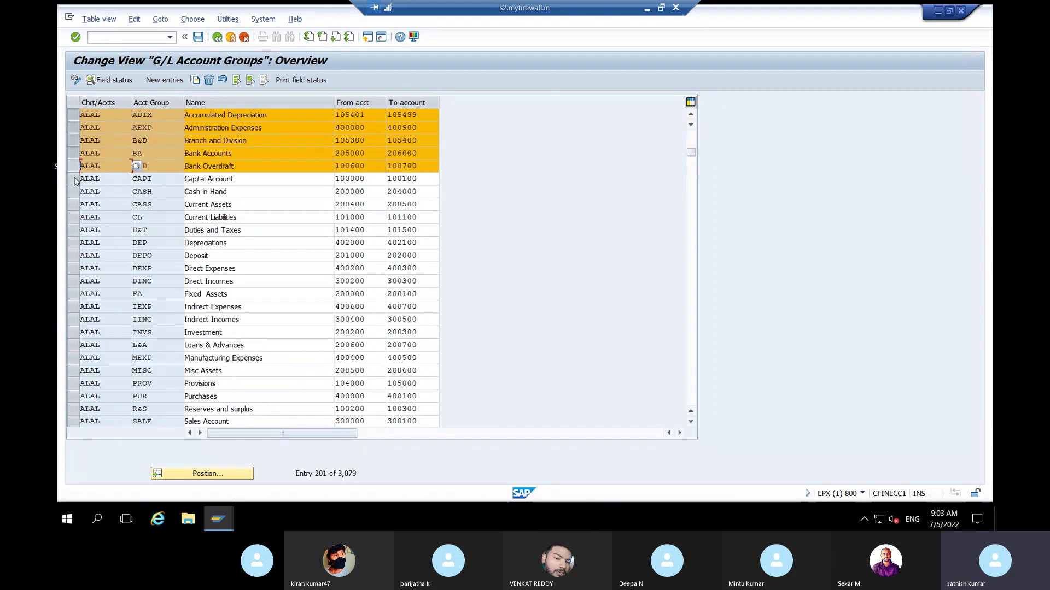
pyautogui.click(73, 179)
pyautogui.click(73, 191)
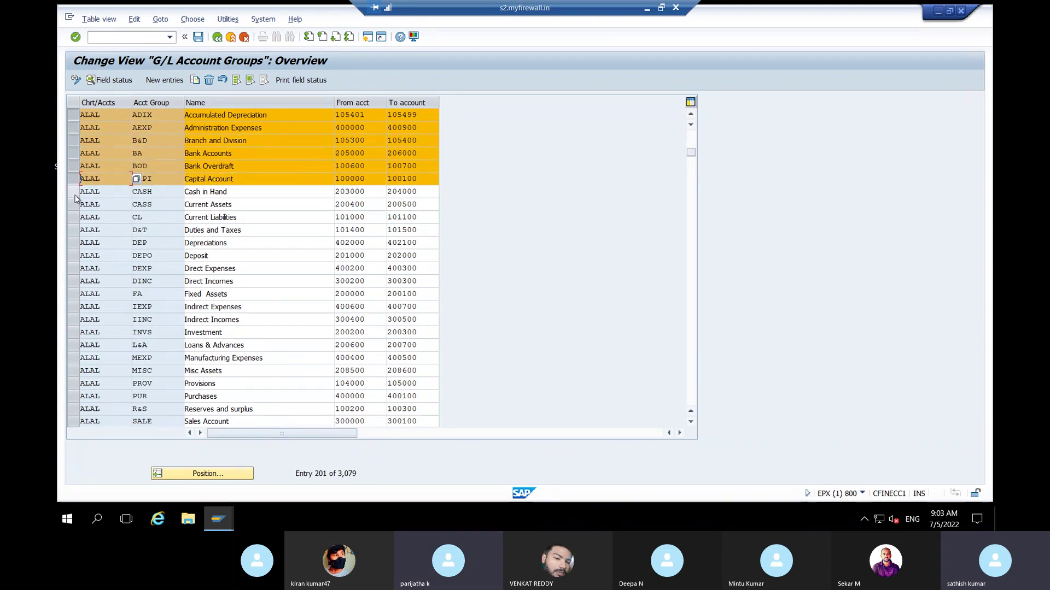
pyautogui.click(74, 205)
pyautogui.click(73, 217)
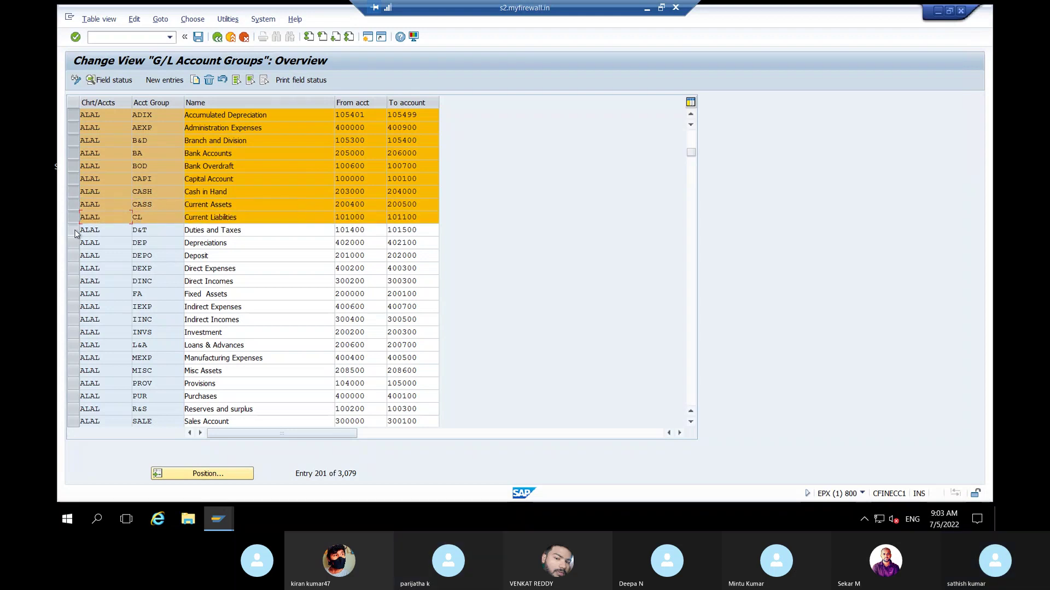
pyautogui.click(73, 230)
pyautogui.click(73, 243)
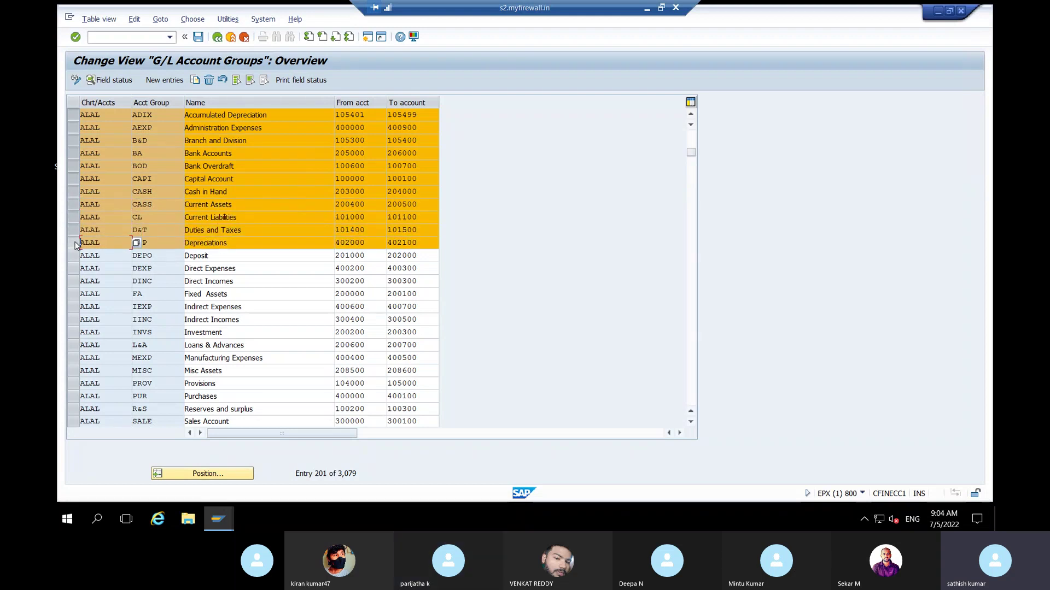
pyautogui.click(74, 256)
pyautogui.click(74, 269)
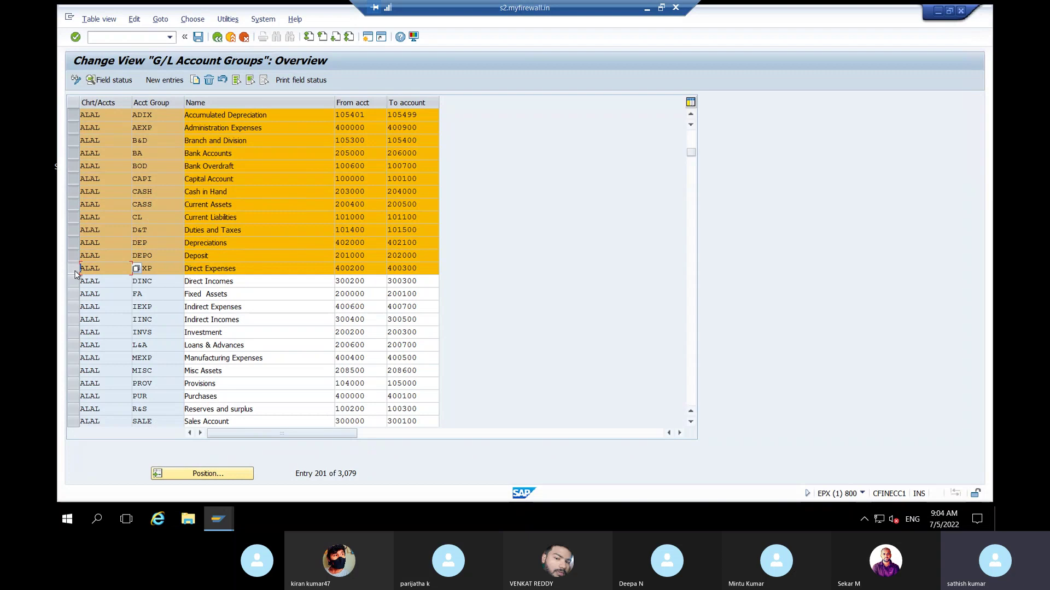
pyautogui.click(75, 281)
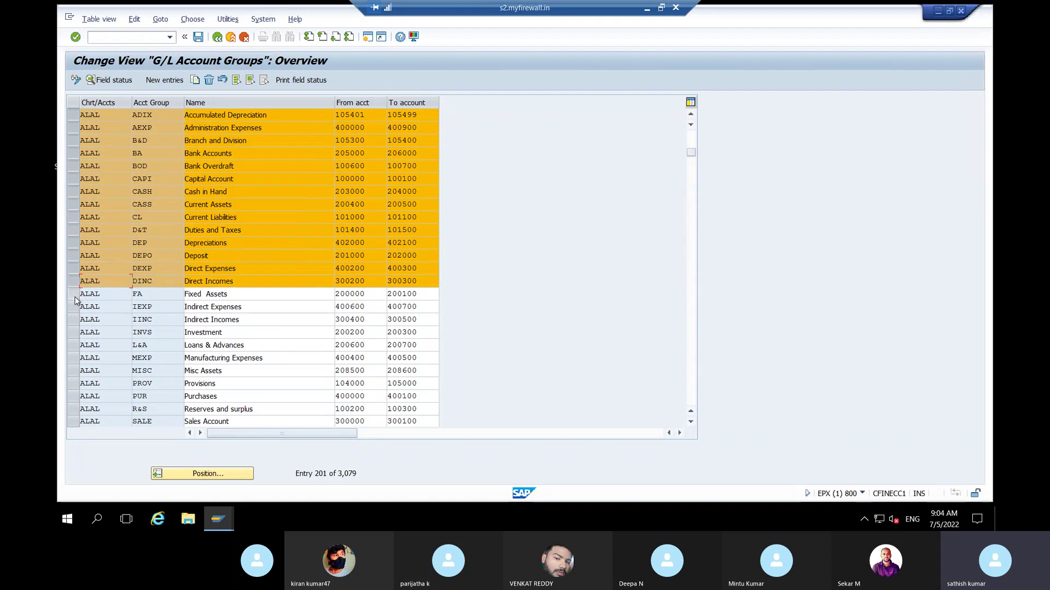
pyautogui.click(75, 294)
pyautogui.click(74, 306)
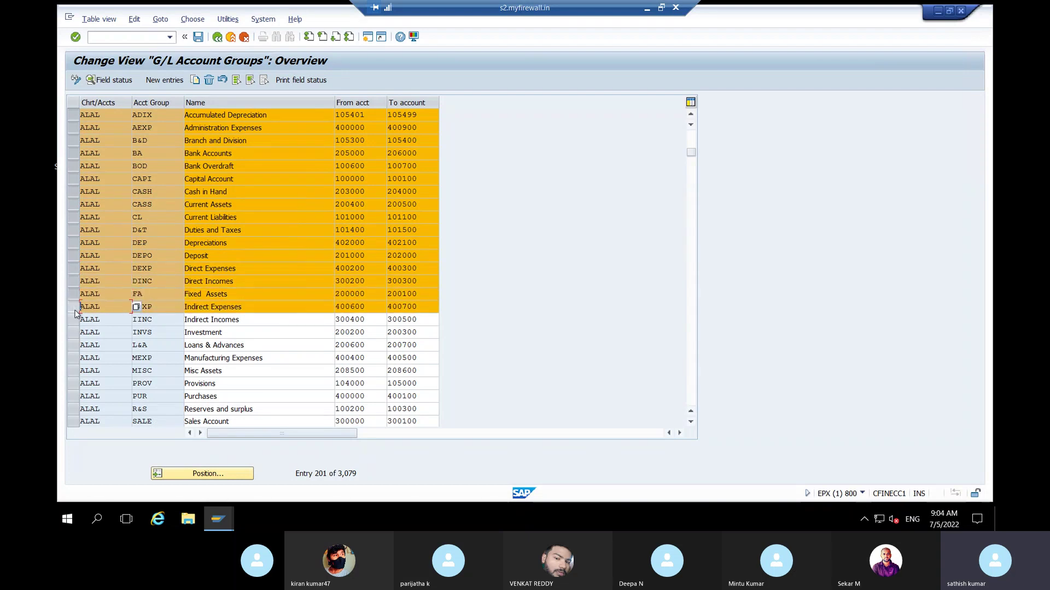
pyautogui.click(74, 320)
pyautogui.click(74, 333)
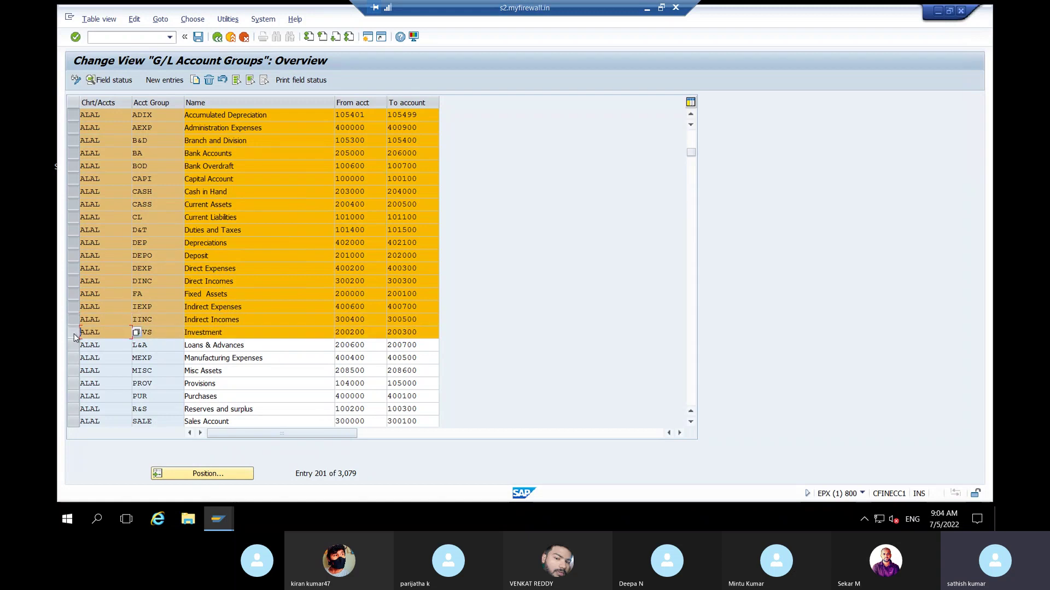
pyautogui.click(75, 345)
pyautogui.click(75, 358)
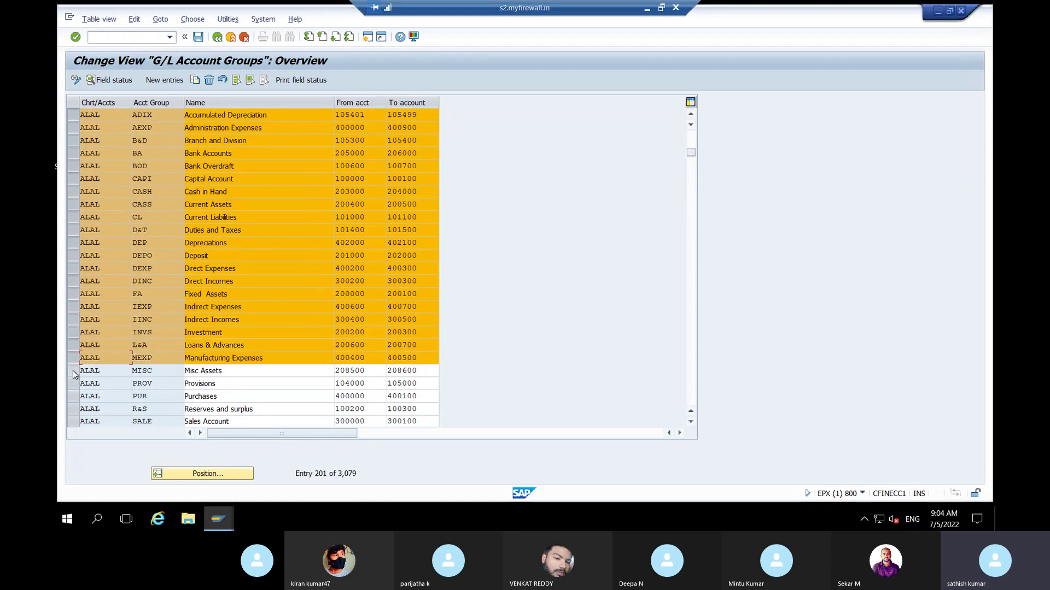
pyautogui.click(74, 371)
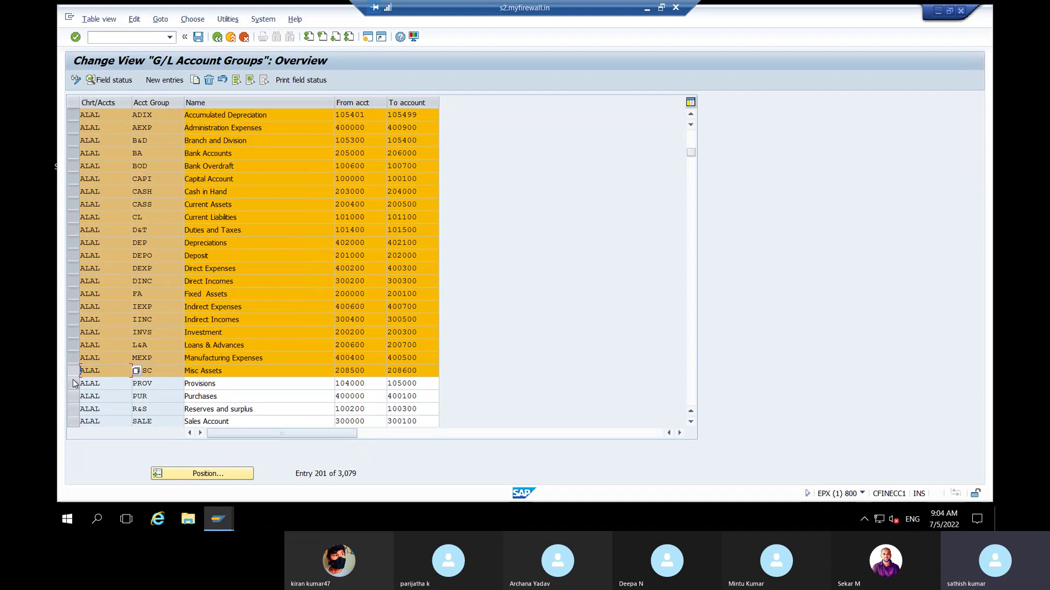
pyautogui.click(74, 383)
pyautogui.click(74, 396)
pyautogui.click(74, 409)
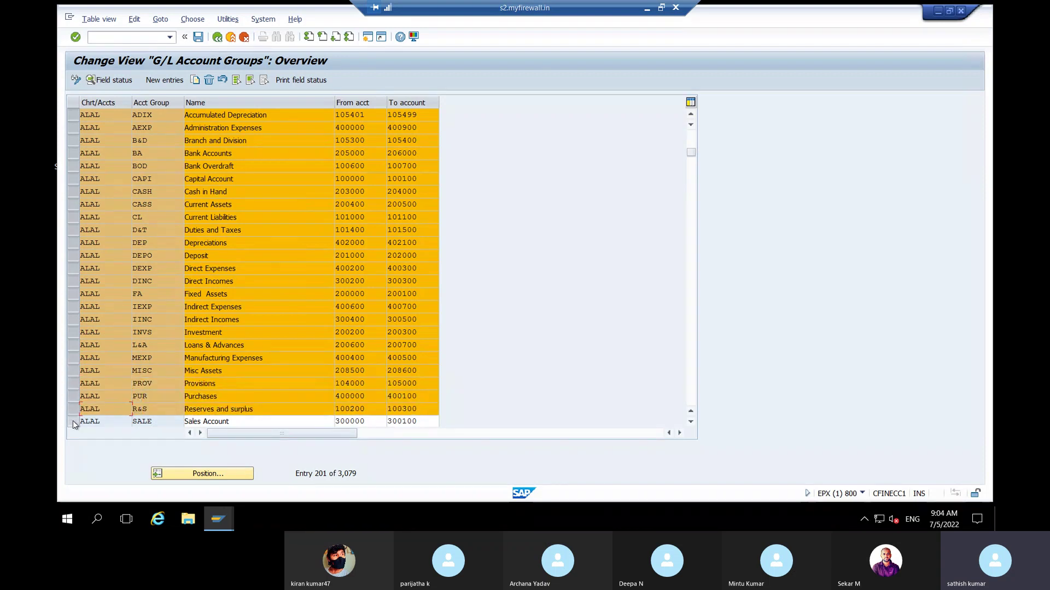
pyautogui.click(74, 422)
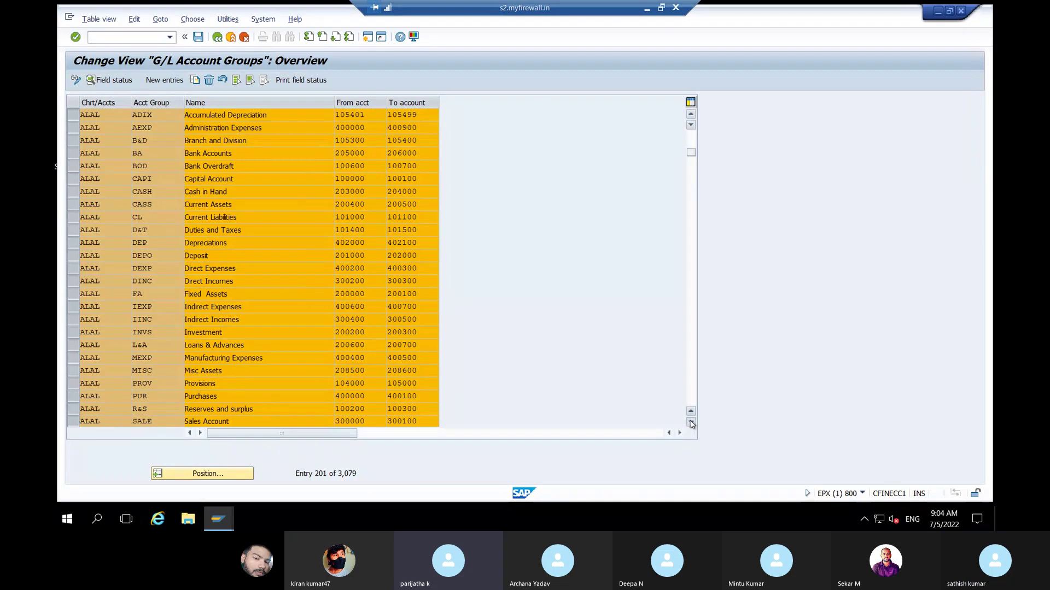
pyautogui.scroll(-5, 691, 424)
pyautogui.click(74, 370)
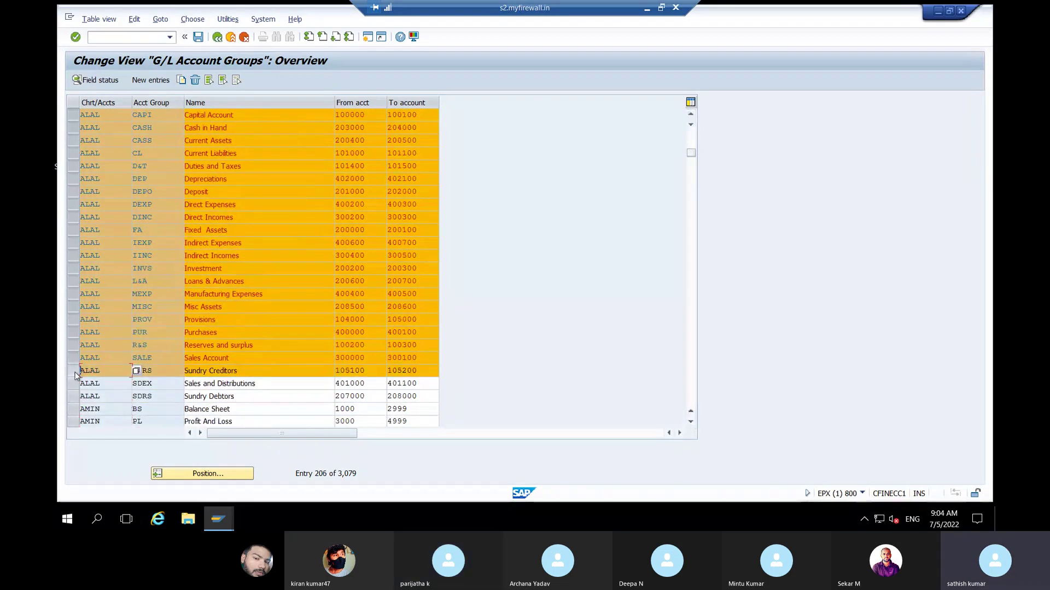
pyautogui.click(74, 383)
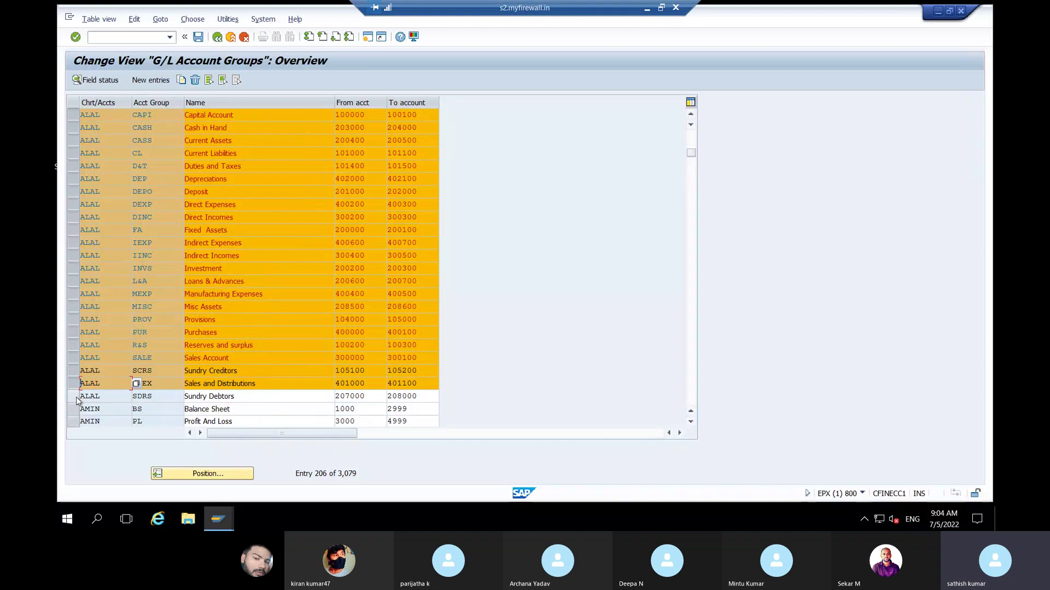
pyautogui.click(76, 397)
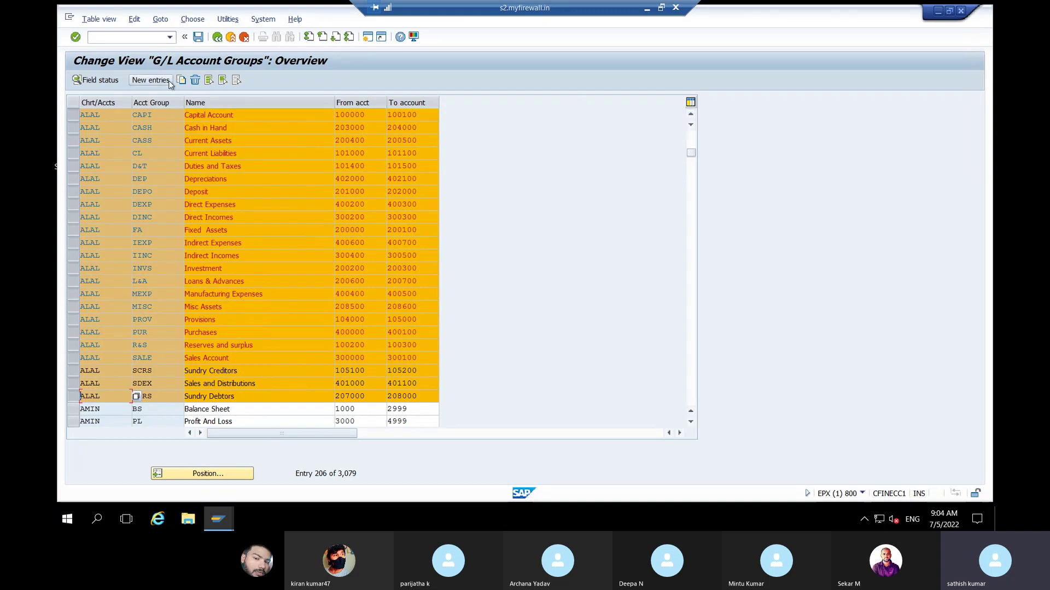
# Review the selected ALAL groups from the start of the list, examining the From account numbers of Accumulated Depreciation, Bank Accounts, Direct Incomes and Direct Expenses.
pyautogui.click(691, 114)
pyautogui.click(691, 114)
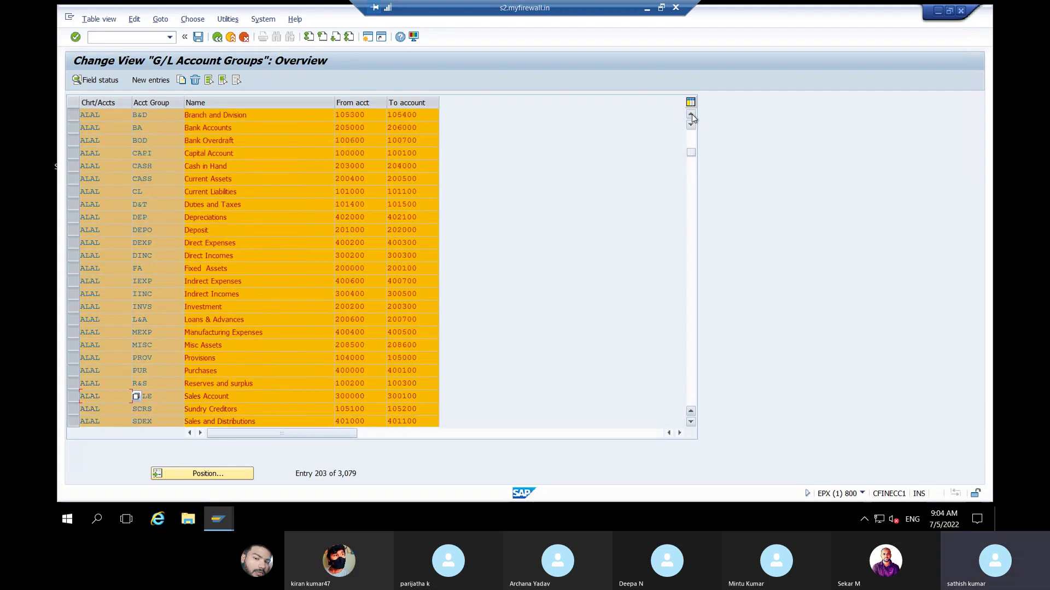
pyautogui.click(691, 114)
pyautogui.click(691, 114)
pyautogui.click(691, 114)
pyautogui.click(691, 113)
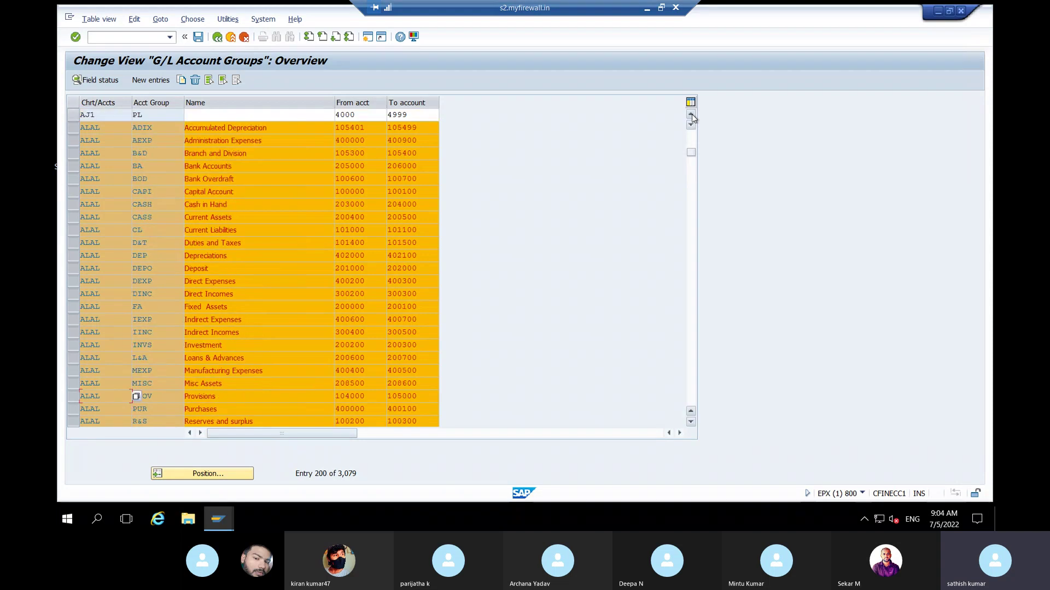
pyautogui.click(691, 422)
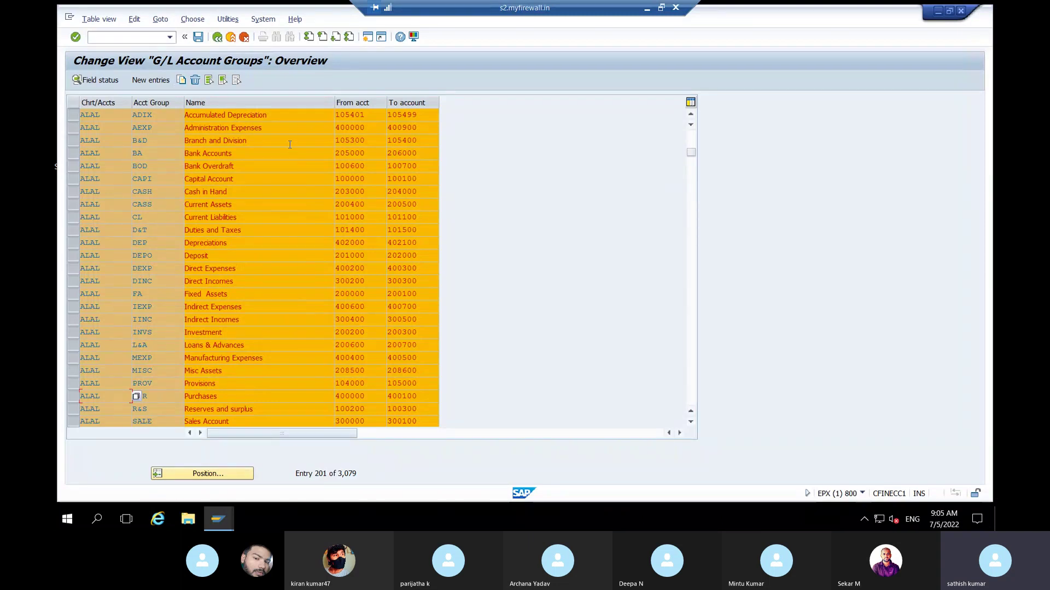
pyautogui.click(341, 114)
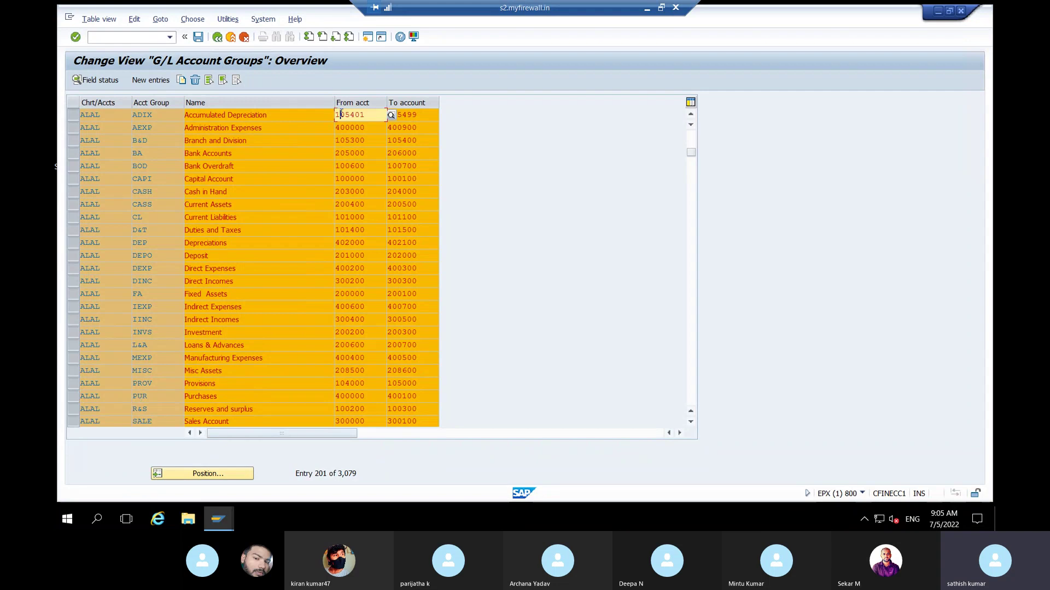
pyautogui.click(340, 154)
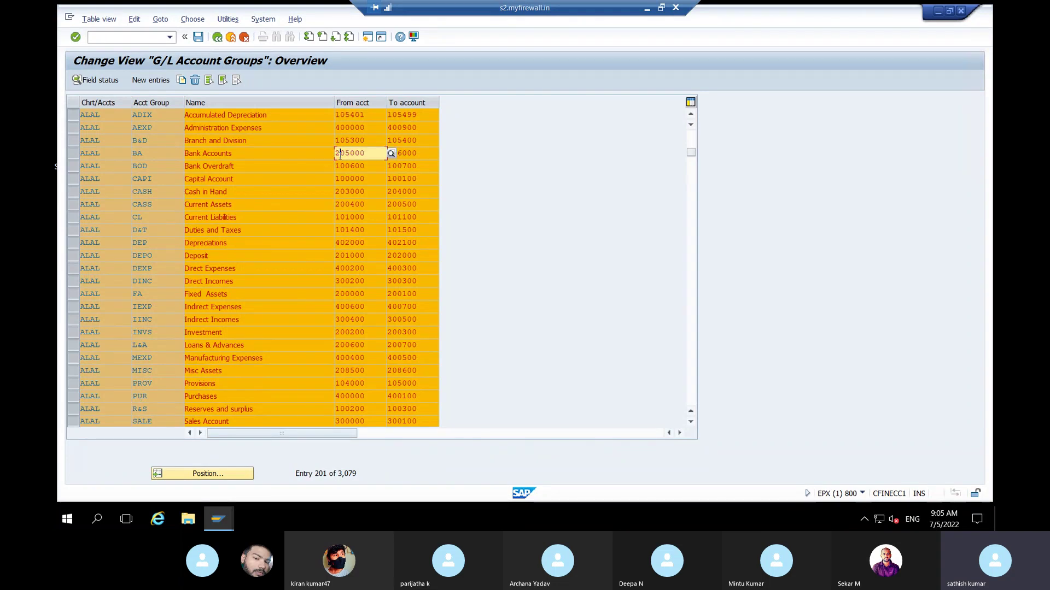
pyautogui.click(341, 280)
pyautogui.click(340, 268)
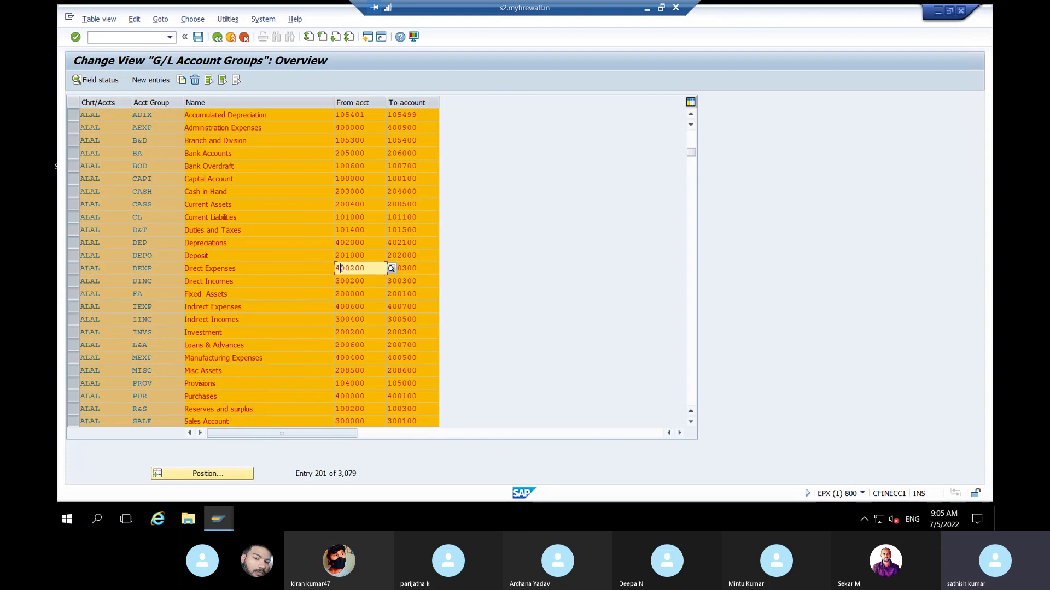
pyautogui.click(339, 114)
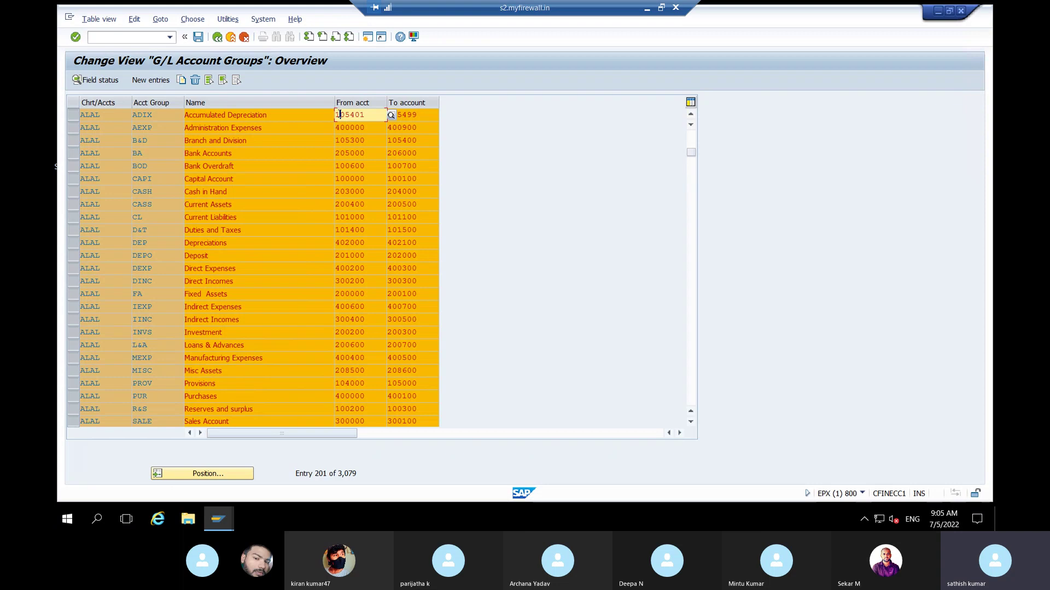
pyautogui.click(339, 152)
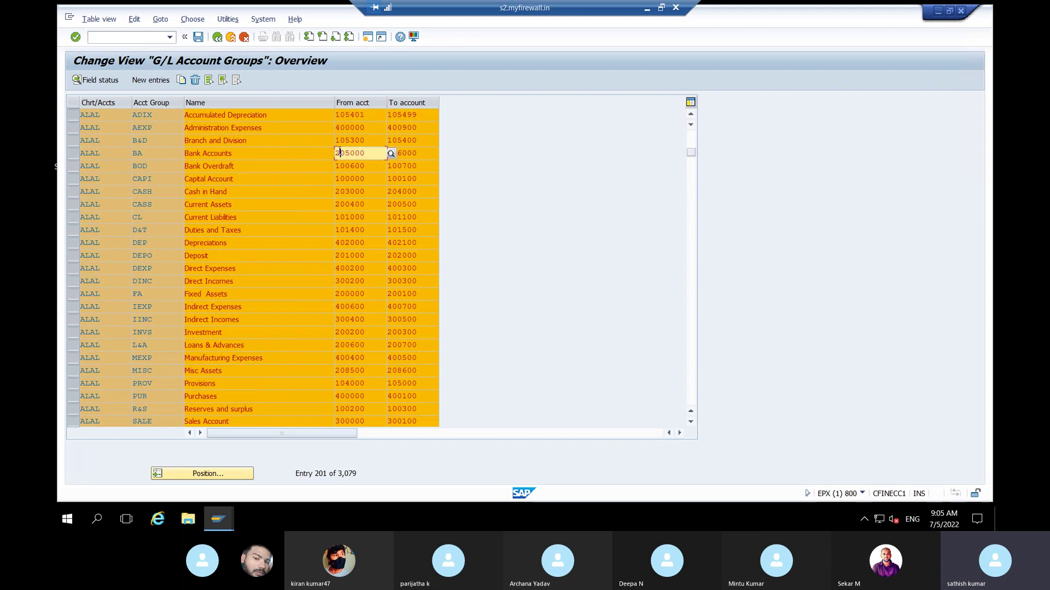
pyautogui.click(341, 281)
pyautogui.click(341, 268)
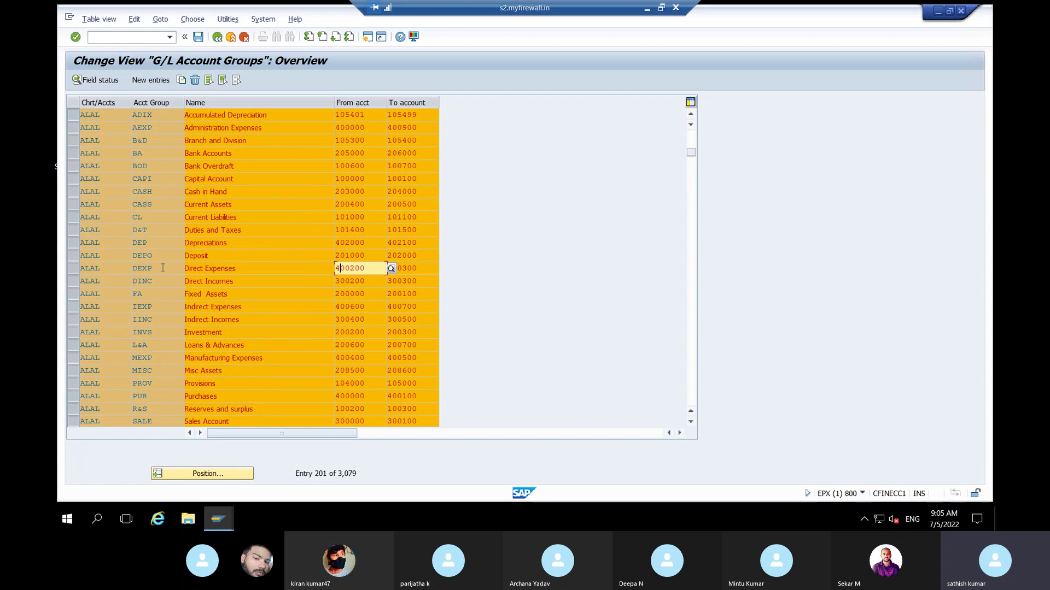
# Deselect the Direct Expenses (DEXP) row and examine its From and To account numbers.
pyautogui.click(71, 268)
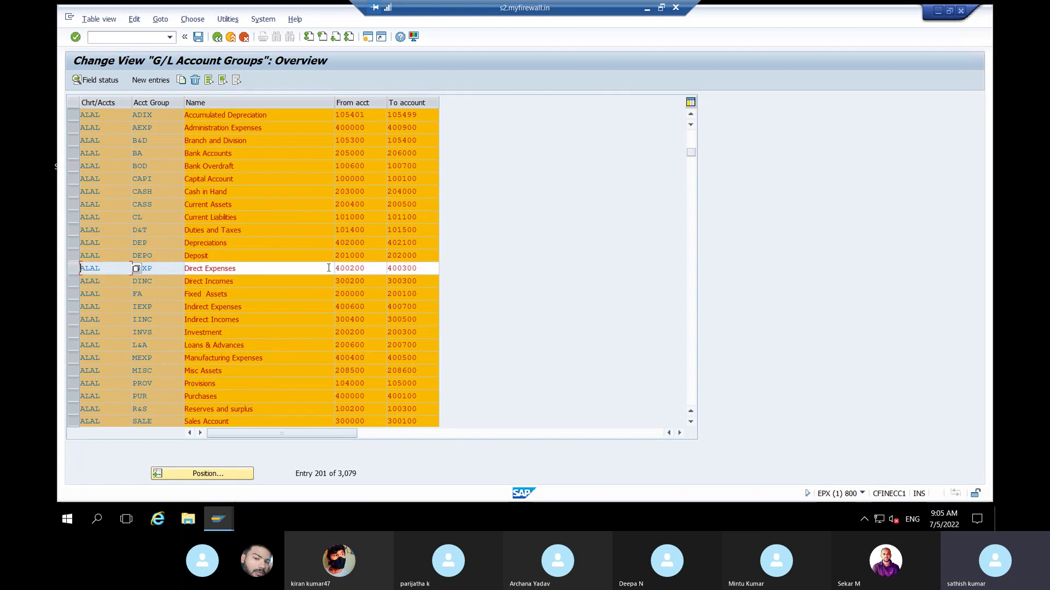
pyautogui.click(372, 270)
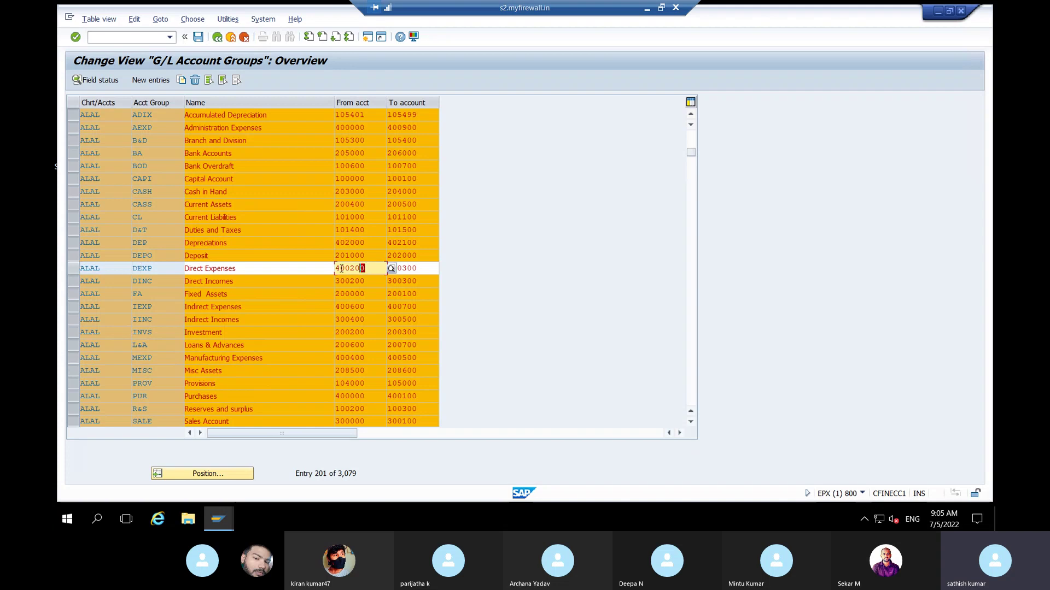
pyautogui.moveTo(341, 268); pyautogui.dragTo(385, 268)
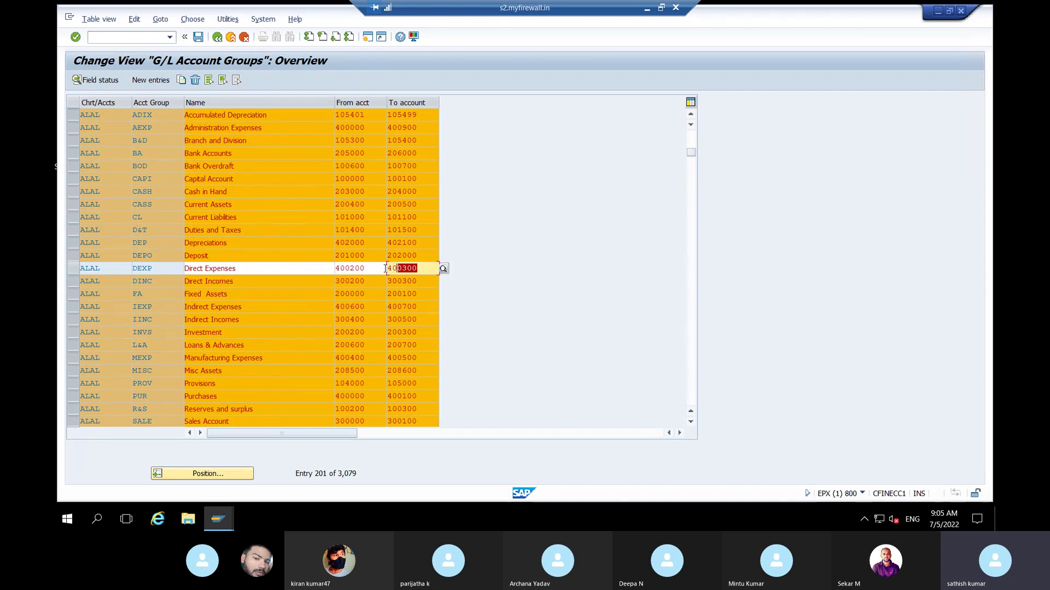
pyautogui.click(386, 268)
# Open a new SAP session and start central G/L account editing with transaction /NFS00.
pyautogui.click(367, 38)
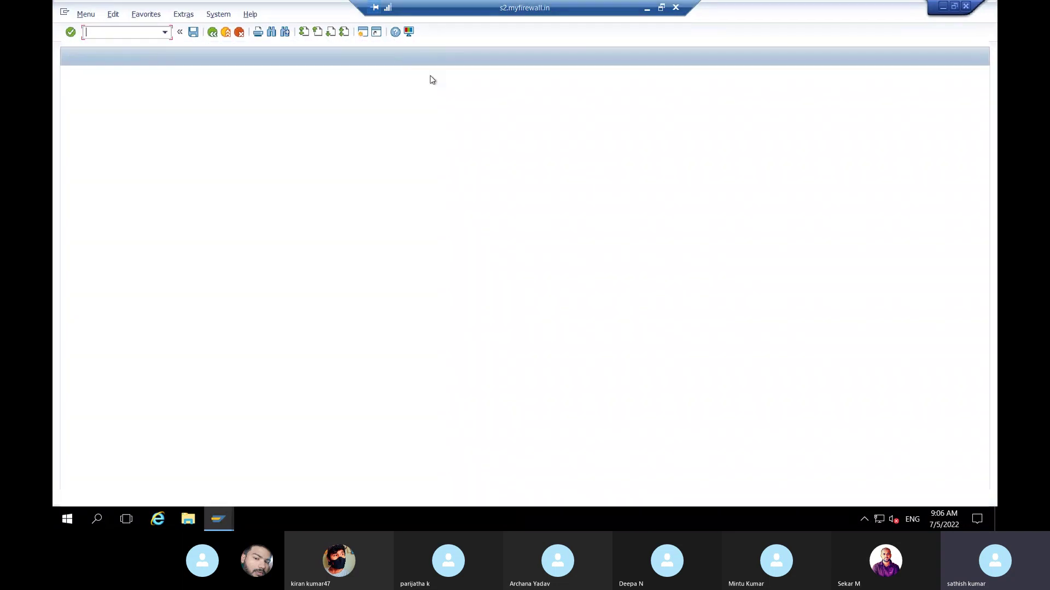
pyautogui.write('/')
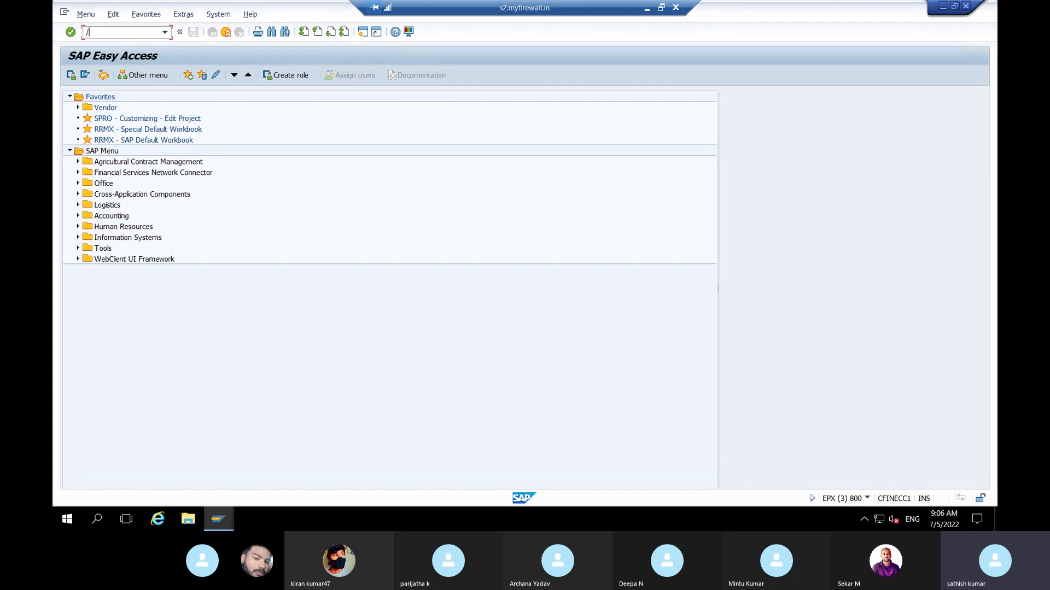
pyautogui.write('NFS00')
pyautogui.press('Return')
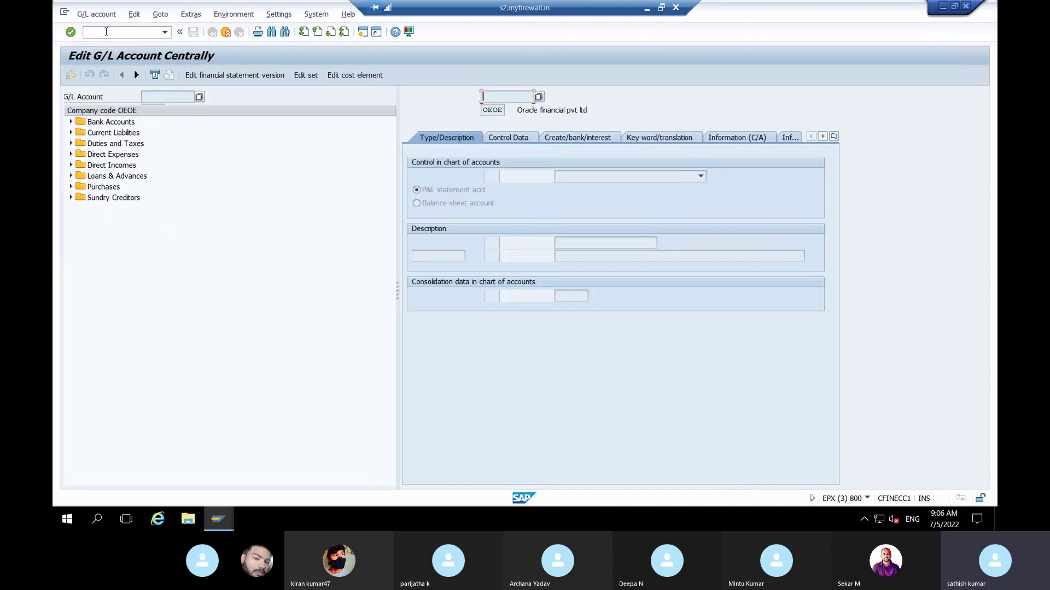
# Open the Indian Bank G/L account from the Bank Accounts group, show its control data and switch it to change mode.
pyautogui.click(72, 121)
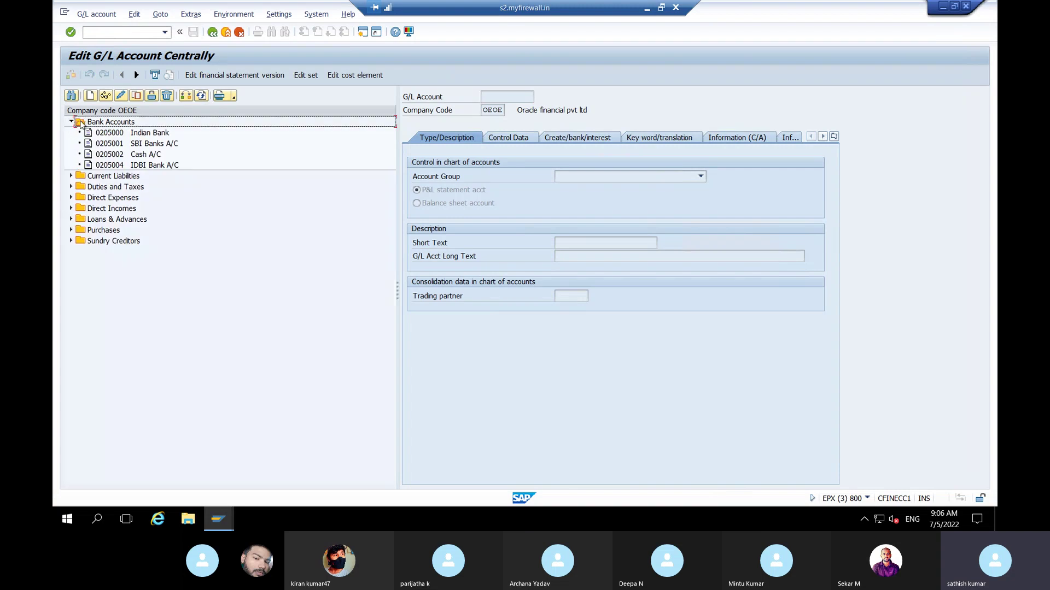
pyautogui.doubleClick(127, 135)
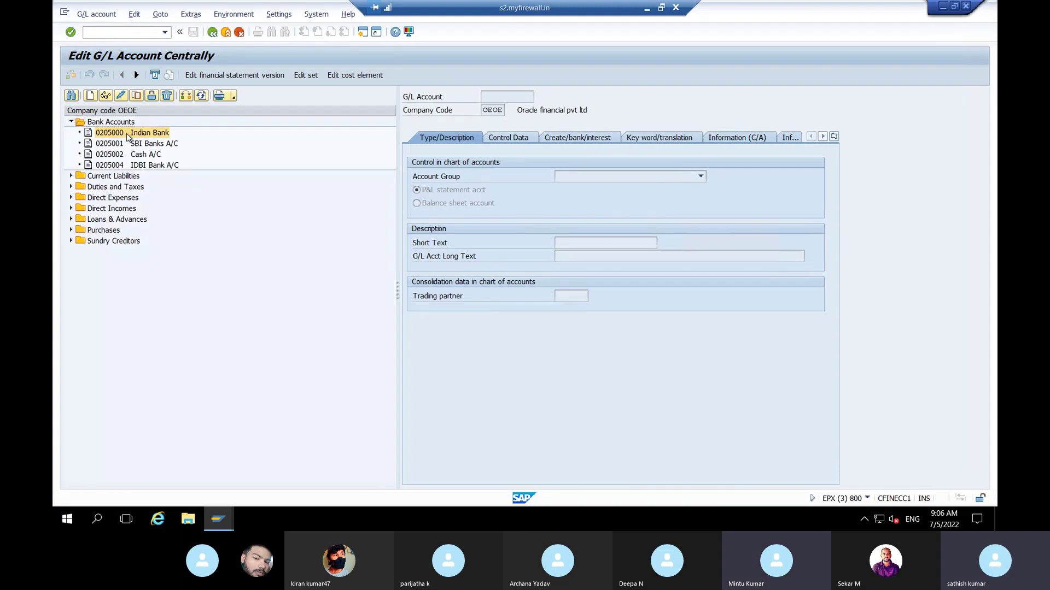
pyautogui.click(507, 138)
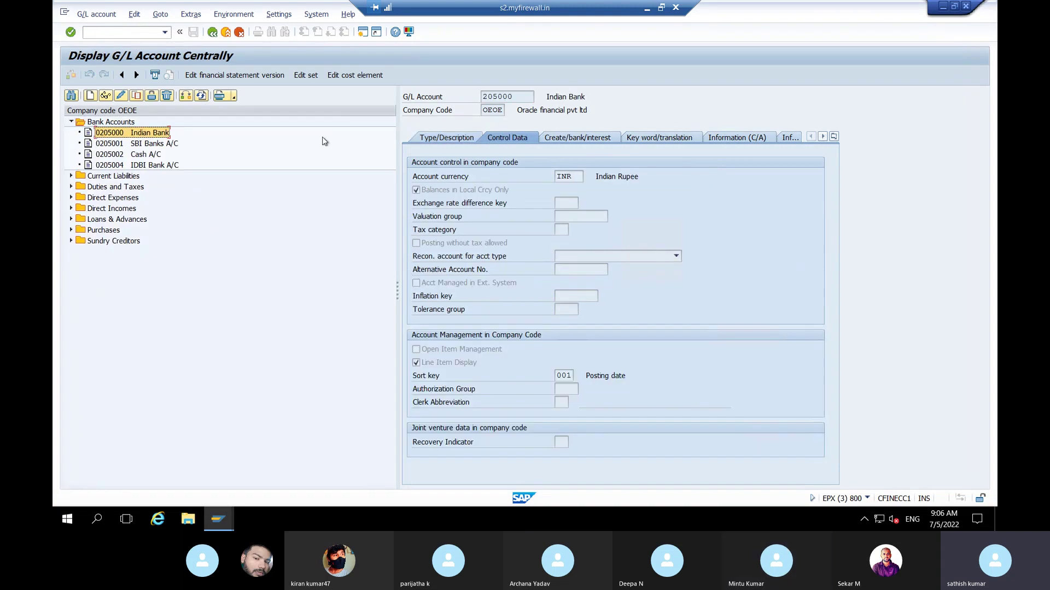
pyautogui.click(121, 96)
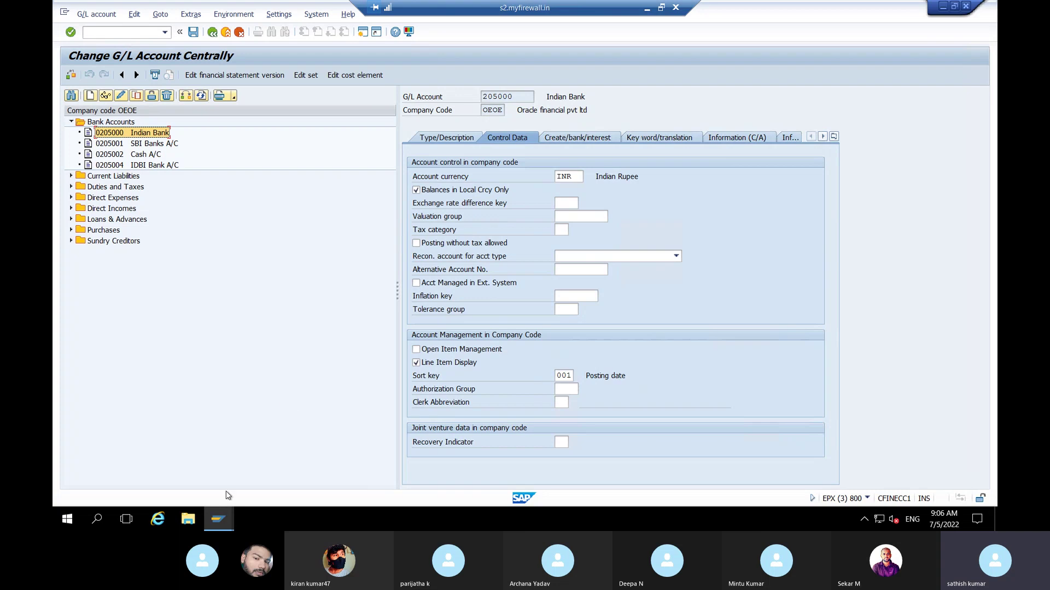
# Switch to the G/L account groups session and open the Account control field status of the Bank Accounts (BA) group.
pyautogui.click(225, 524)
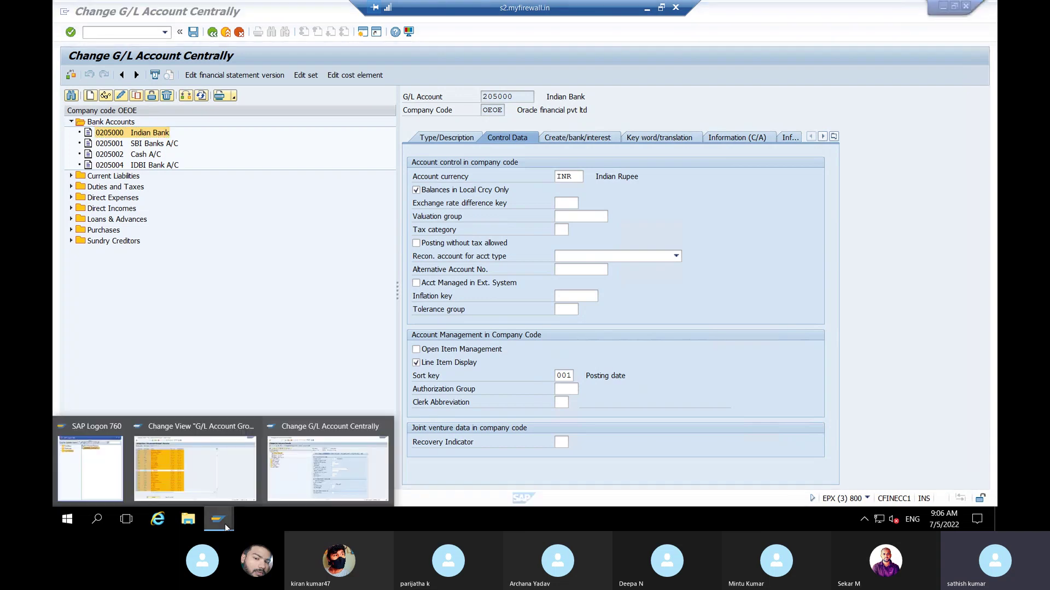
pyautogui.click(199, 471)
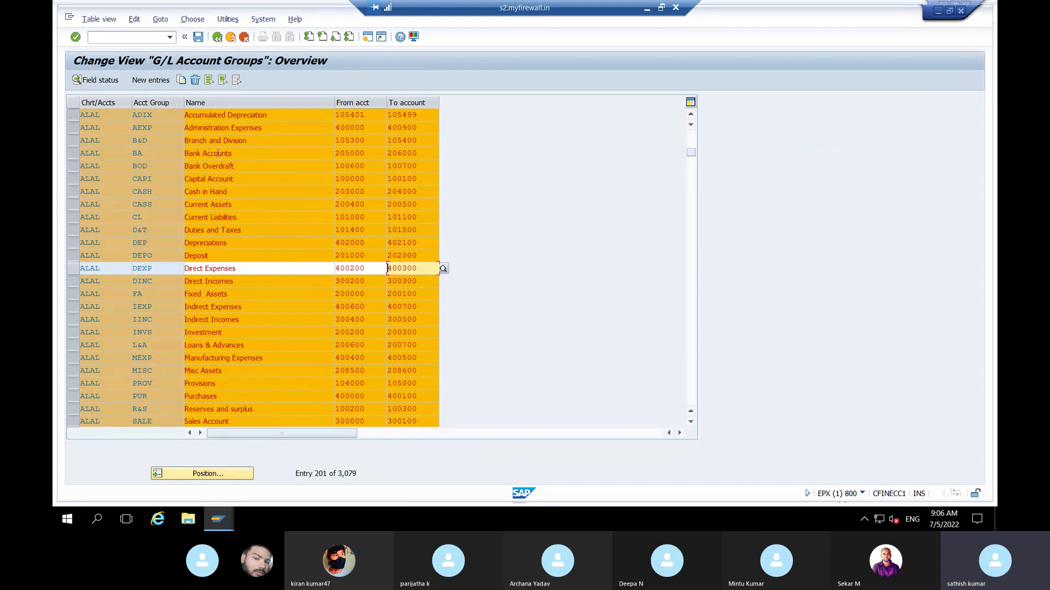
pyautogui.doubleClick(219, 154)
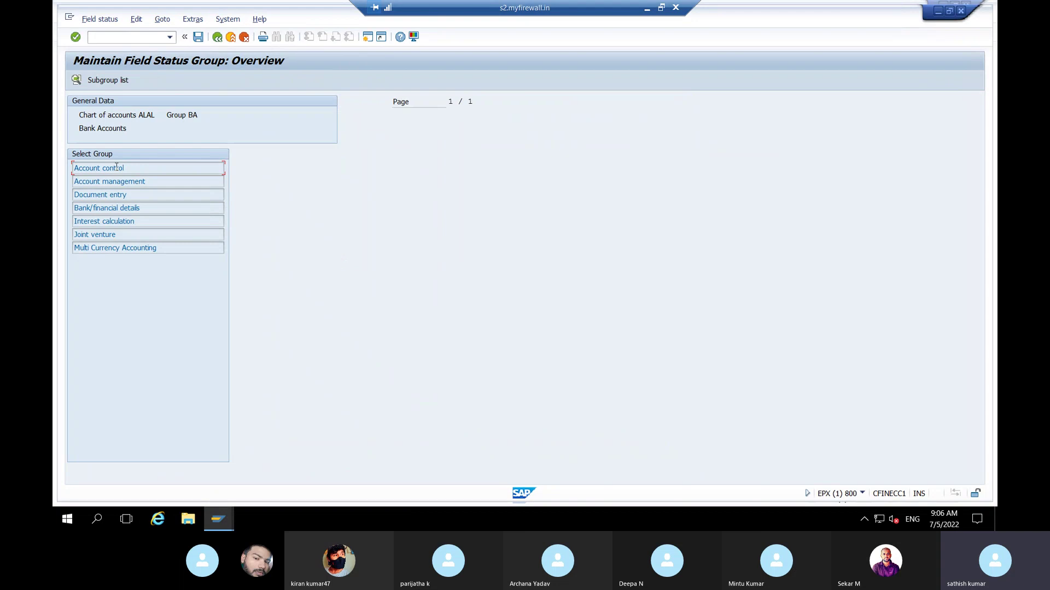
pyautogui.doubleClick(107, 167)
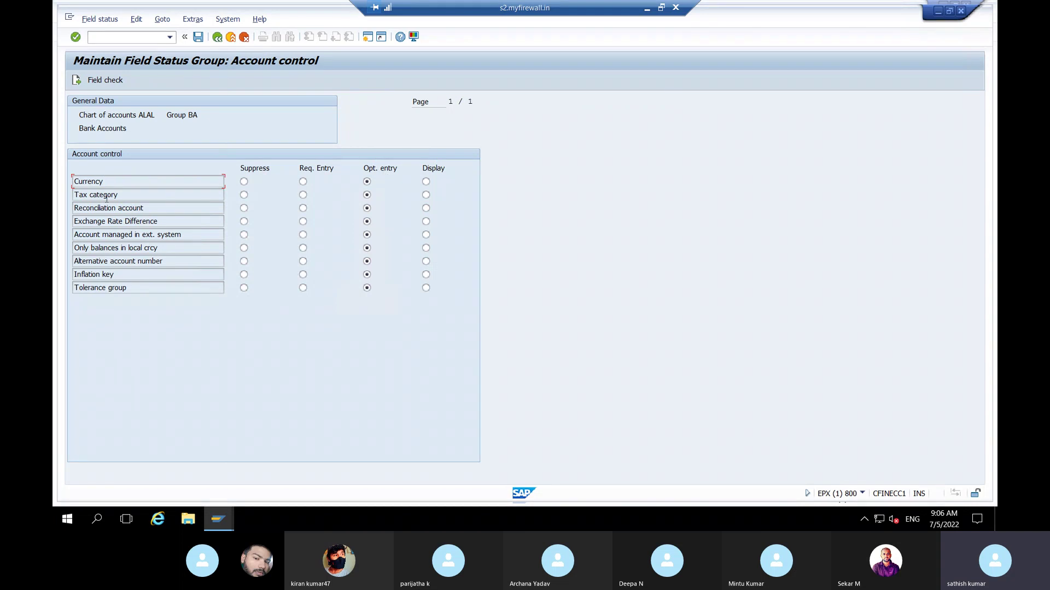
# Try Suppress for the Tax category field, restore it to optional entry, and check the Indian Bank account's control data.
pyautogui.click(244, 195)
pyautogui.click(367, 196)
pyautogui.click(228, 523)
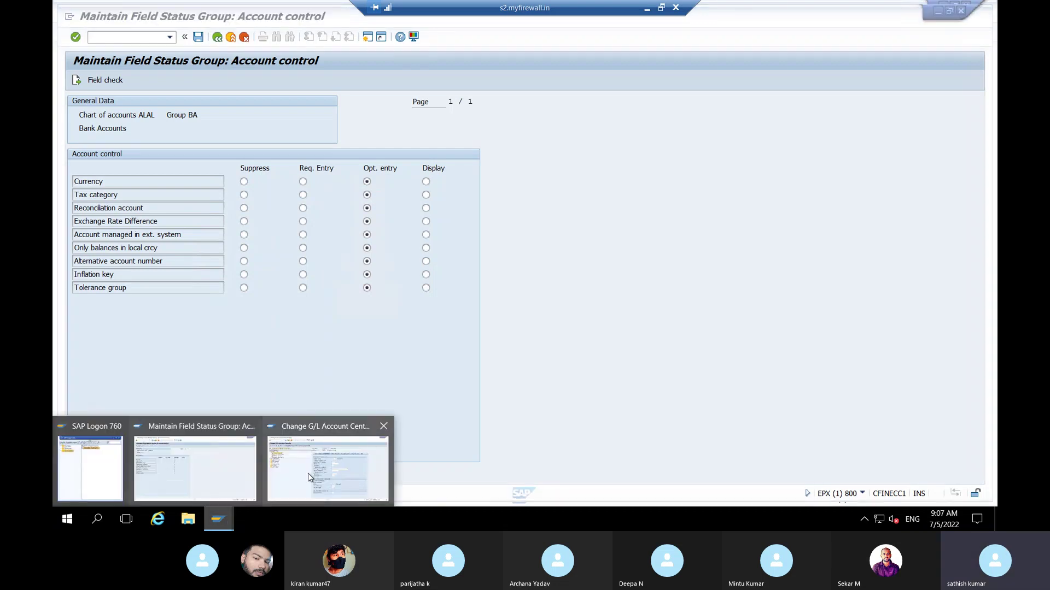
pyautogui.click(310, 478)
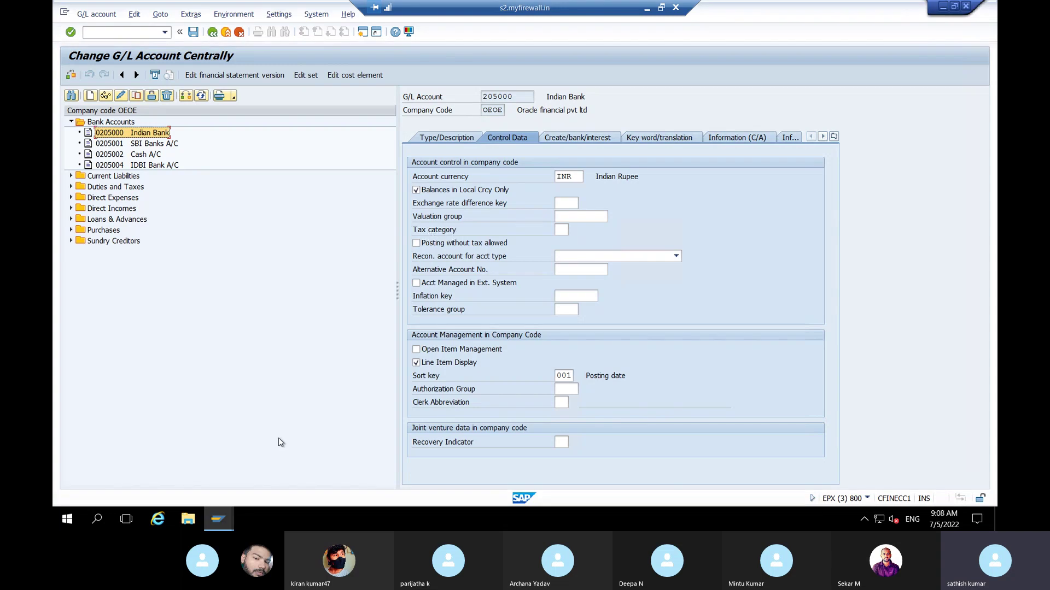
# Leave the Bank Accounts group's field status settings and return to the G/L account groups overview.
pyautogui.click(223, 526)
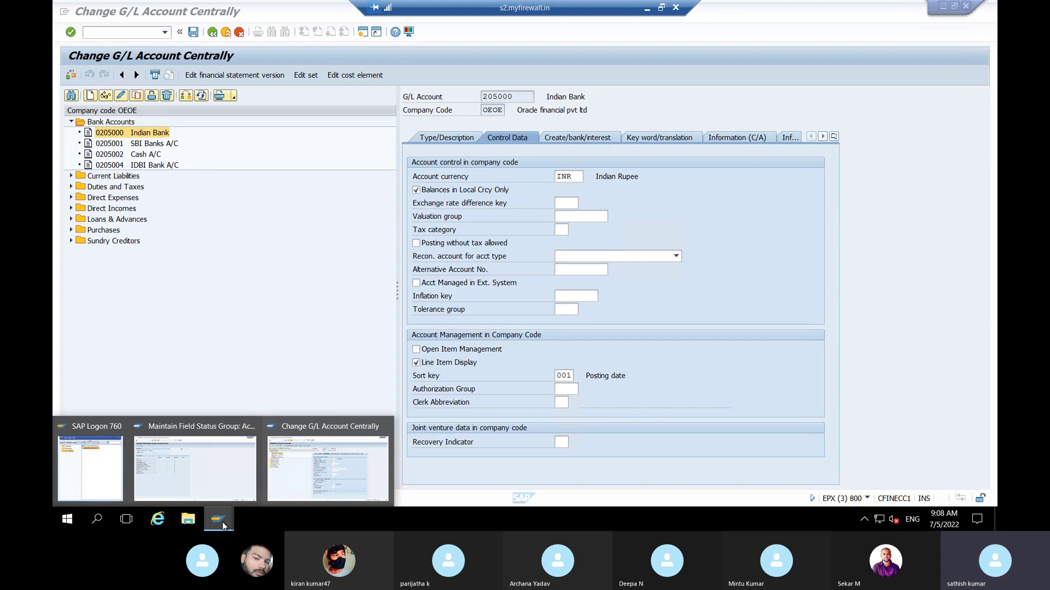
pyautogui.click(211, 479)
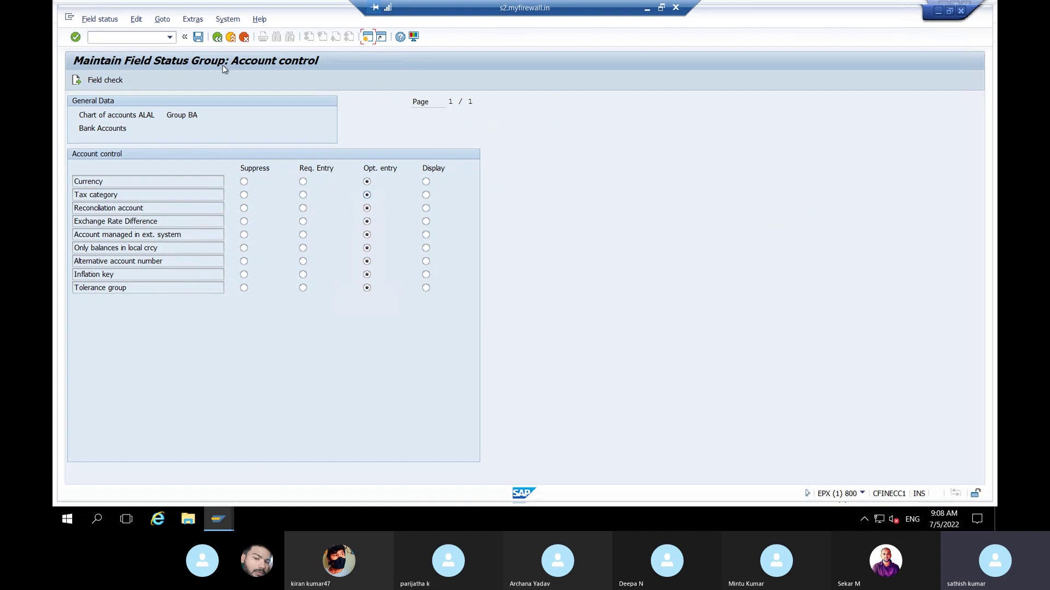
pyautogui.click(217, 38)
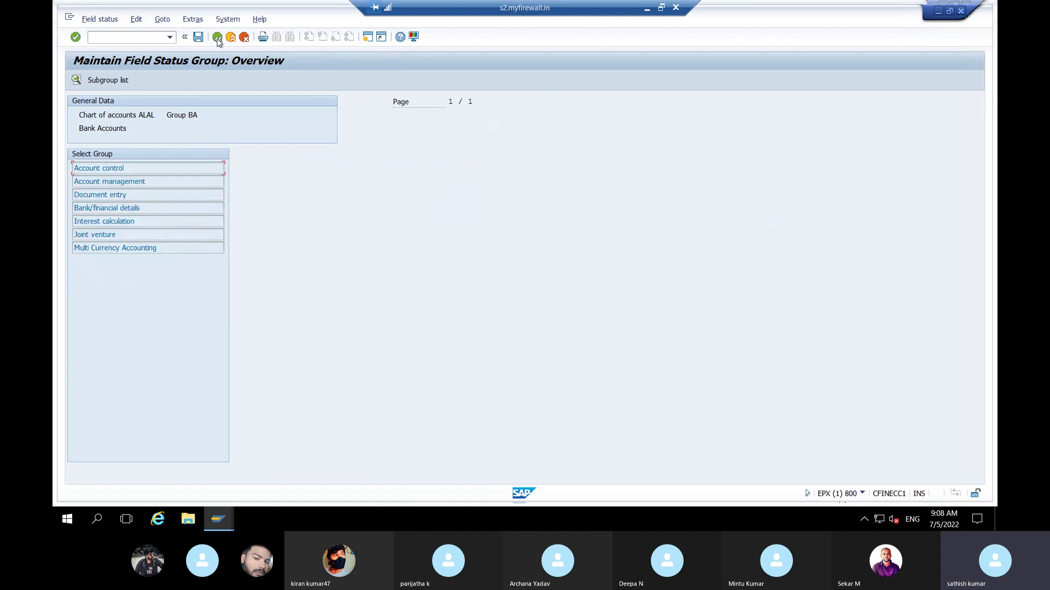
pyautogui.click(217, 37)
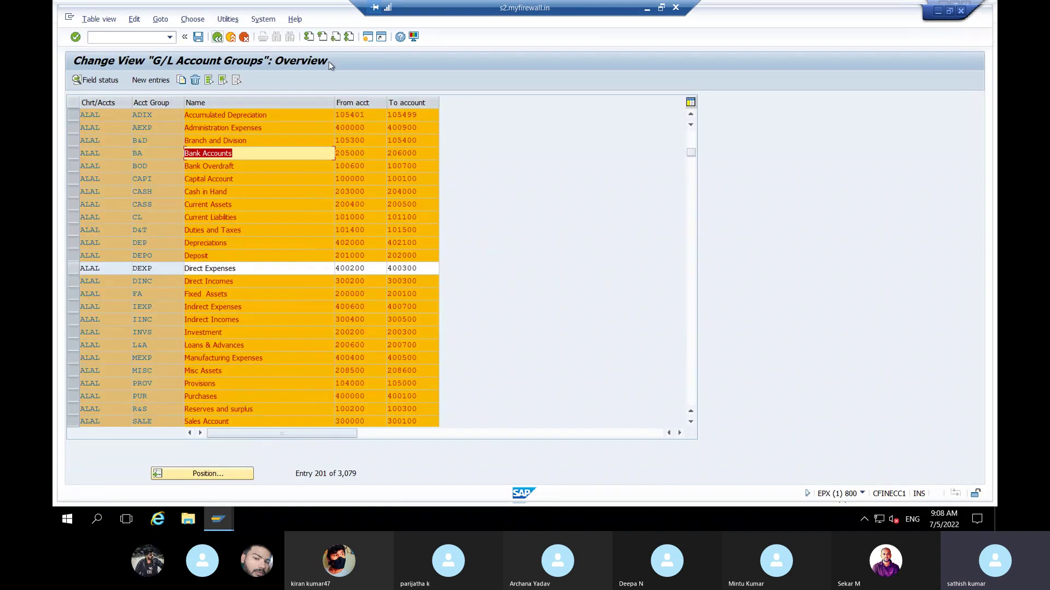
# Open a new session and start transaction /NOB53 for chart of accounts ALAL.
pyautogui.click(367, 38)
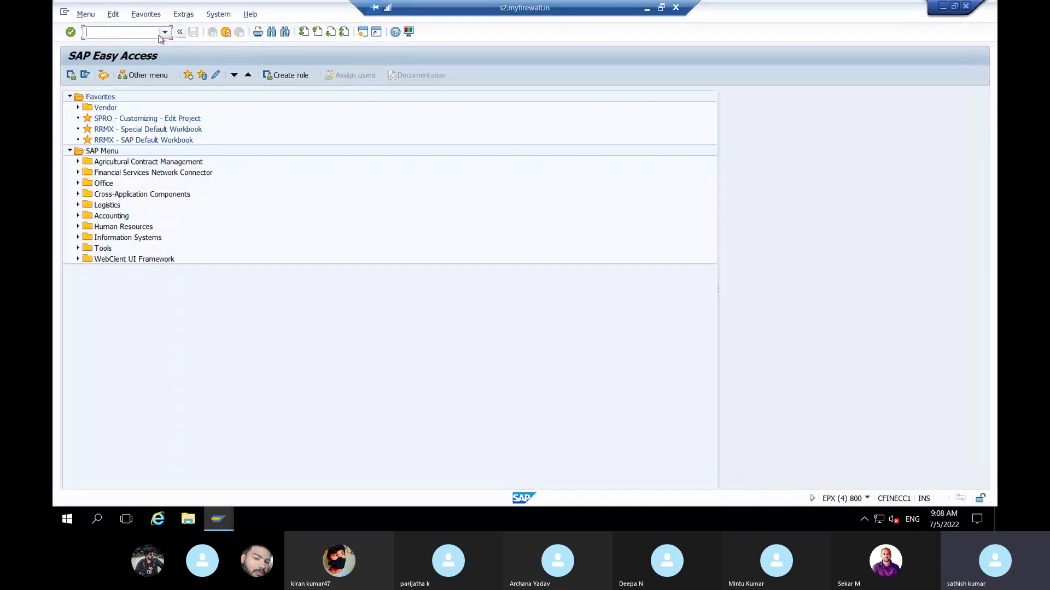
pyautogui.write('/NOB53')
pyautogui.press('Return')
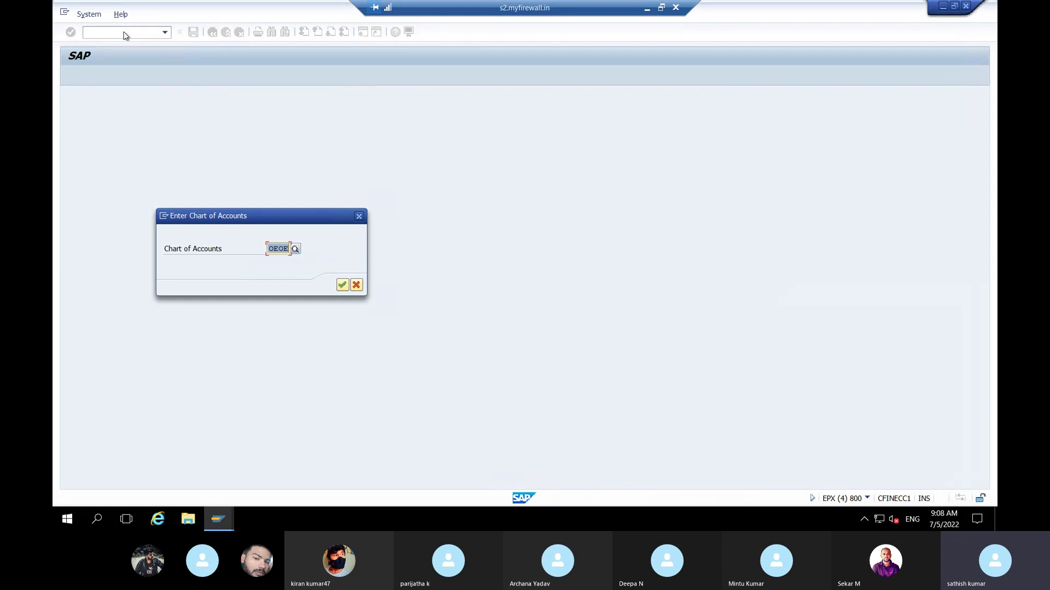
pyautogui.press('BackSpace')
pyautogui.write('ALAL')
pyautogui.press('Return')
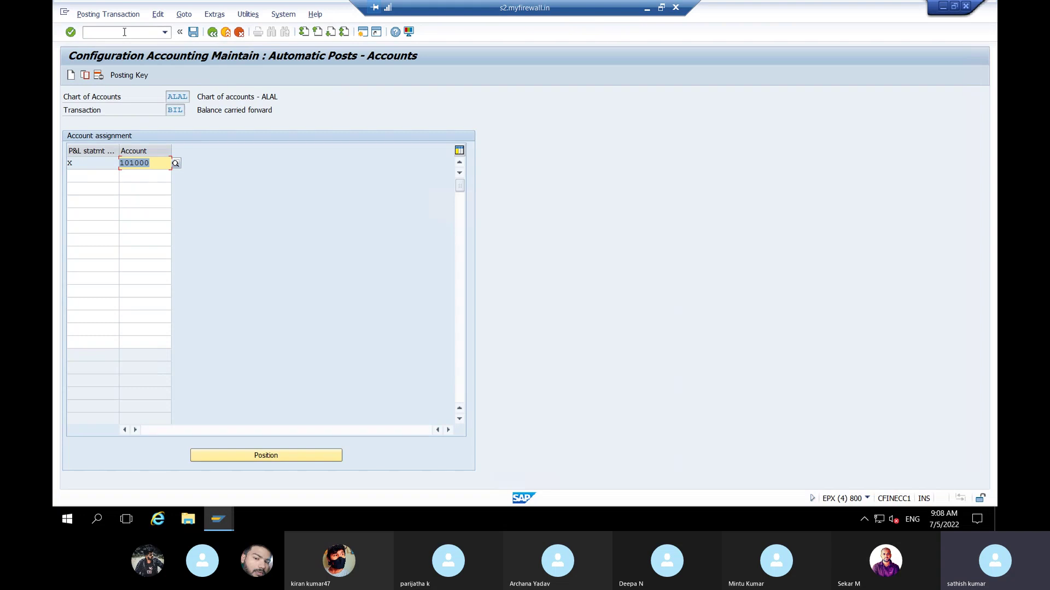
# In the G/L account groups session, deselect the Current Liabilities (CL) row and examine its From account number.
pyautogui.click(226, 523)
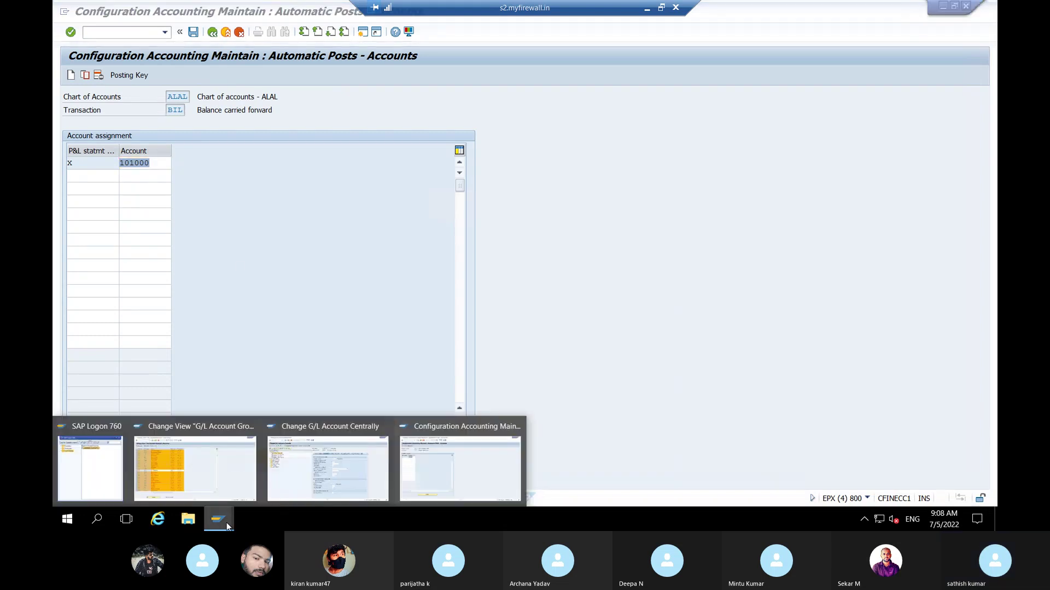
pyautogui.click(201, 479)
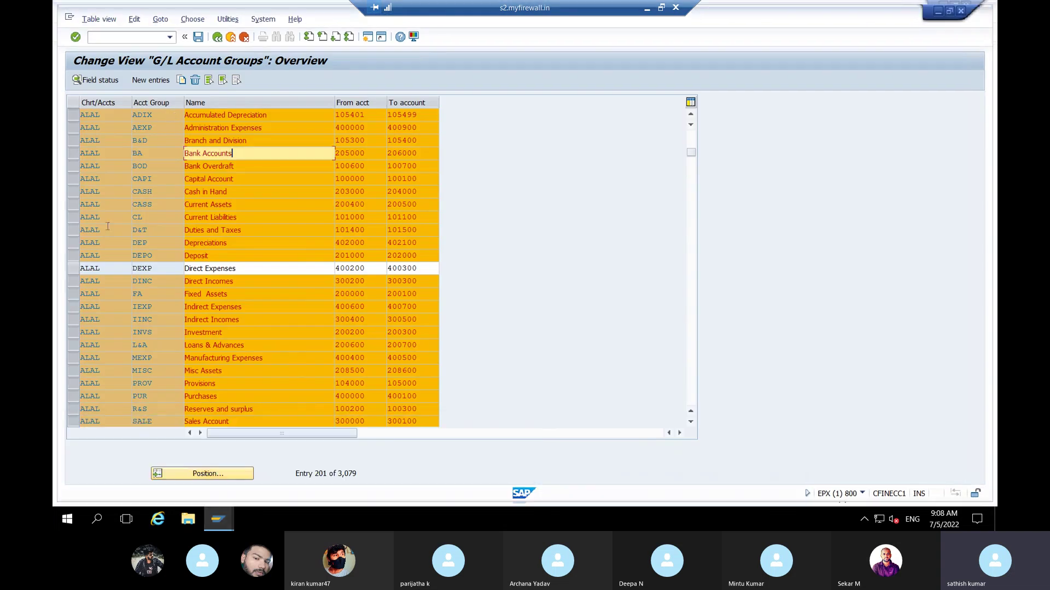
pyautogui.click(74, 217)
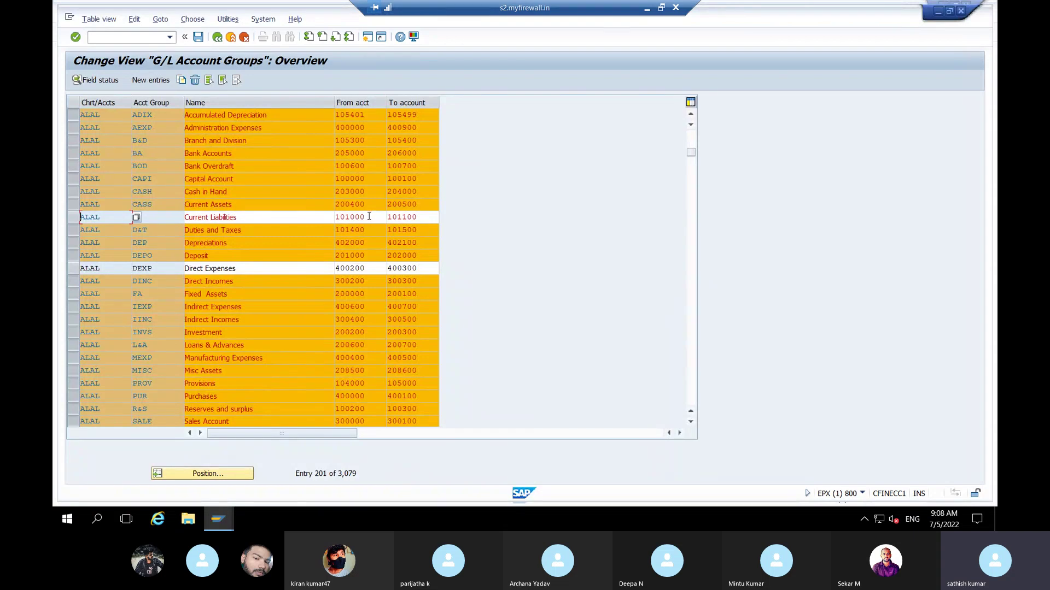
pyautogui.moveTo(370, 217); pyautogui.dragTo(333, 216)
pyautogui.click(333, 217)
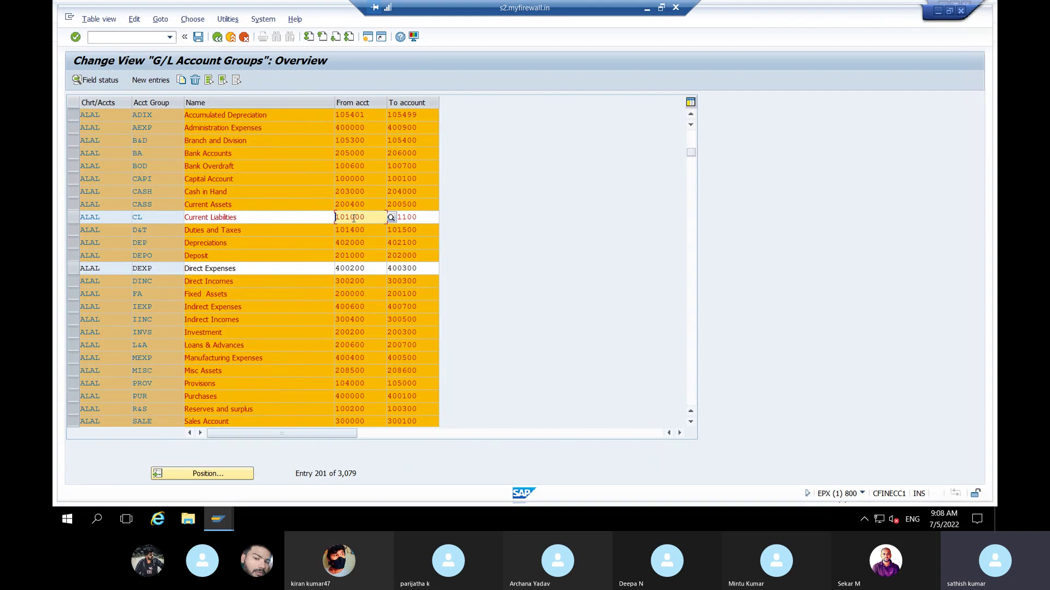
# Review the P&L statement account type and account assigned to balance carried forward (BIL) for ALAL, and save the assignment.
pyautogui.click(224, 524)
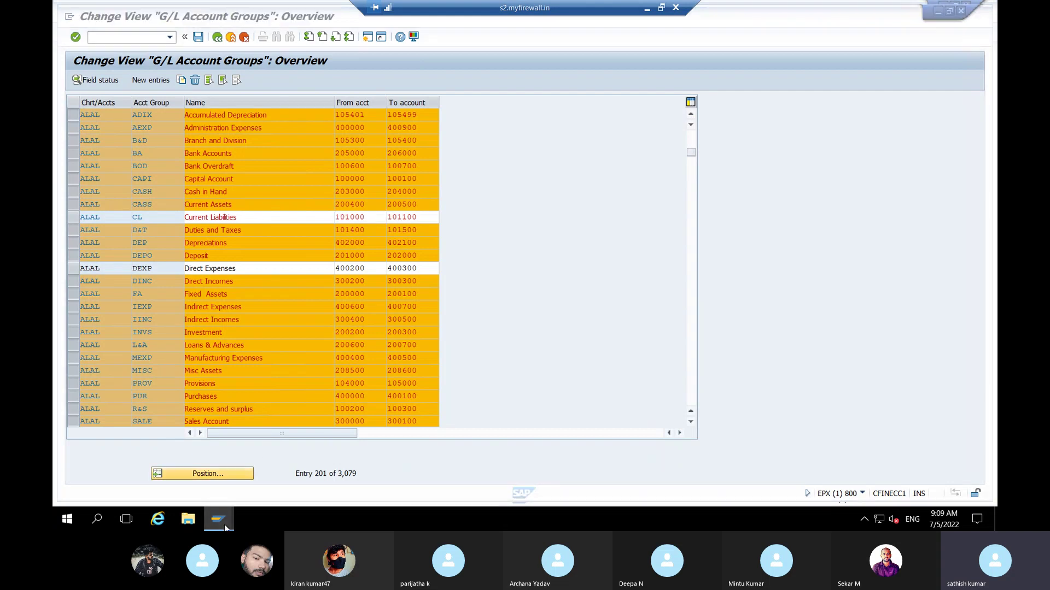
pyautogui.click(435, 470)
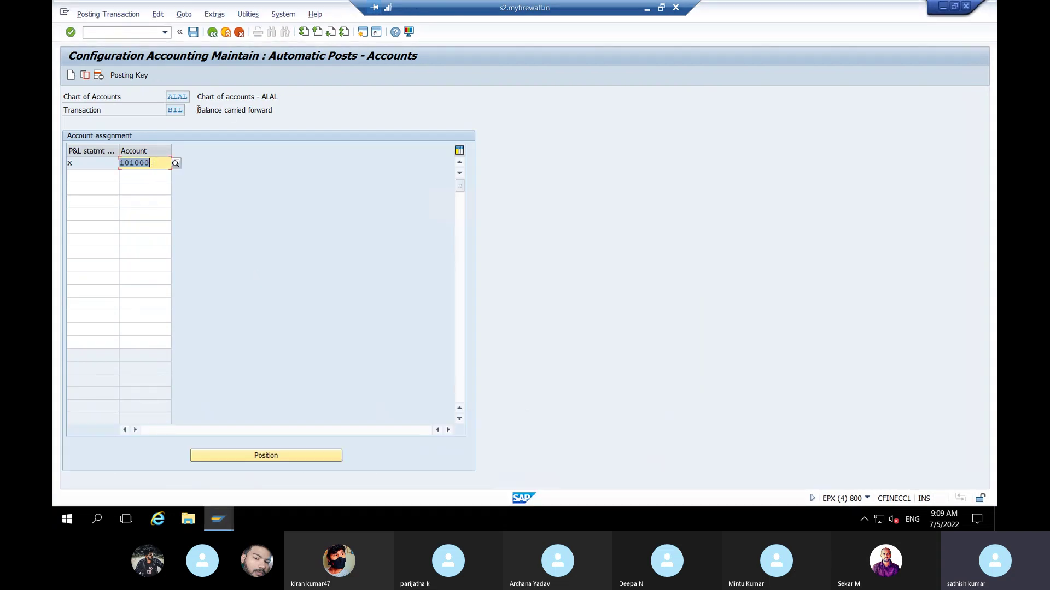
pyautogui.moveTo(198, 111); pyautogui.dragTo(331, 114)
pyautogui.click(331, 114)
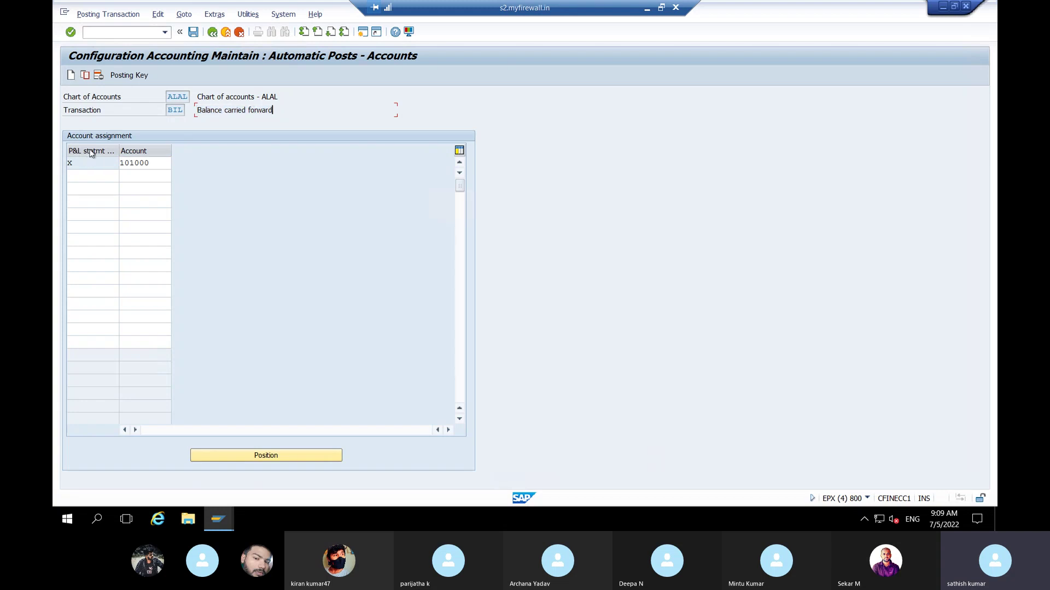
pyautogui.click(154, 166)
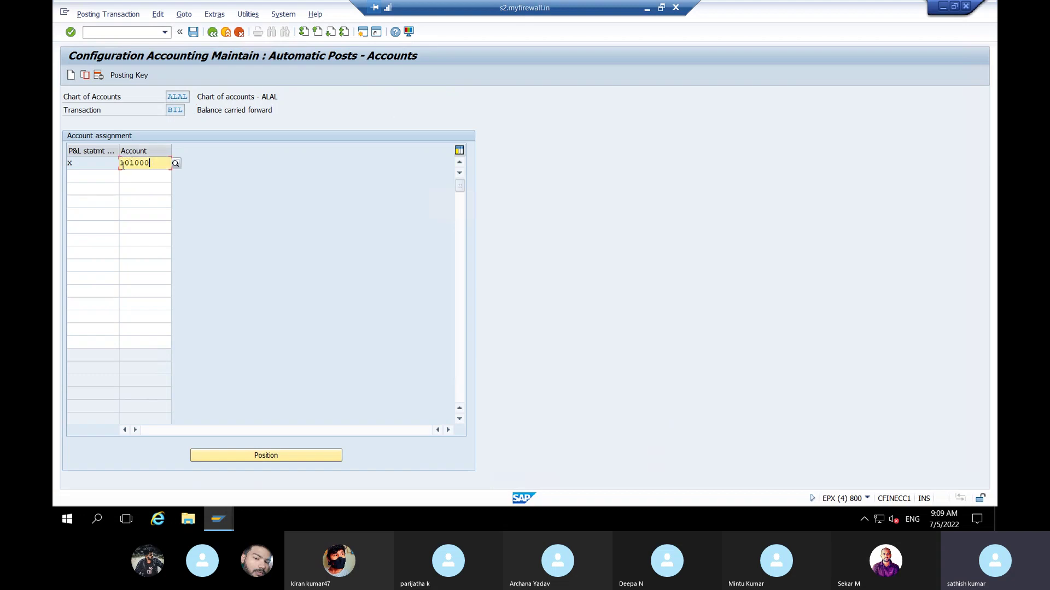
pyautogui.click(79, 163)
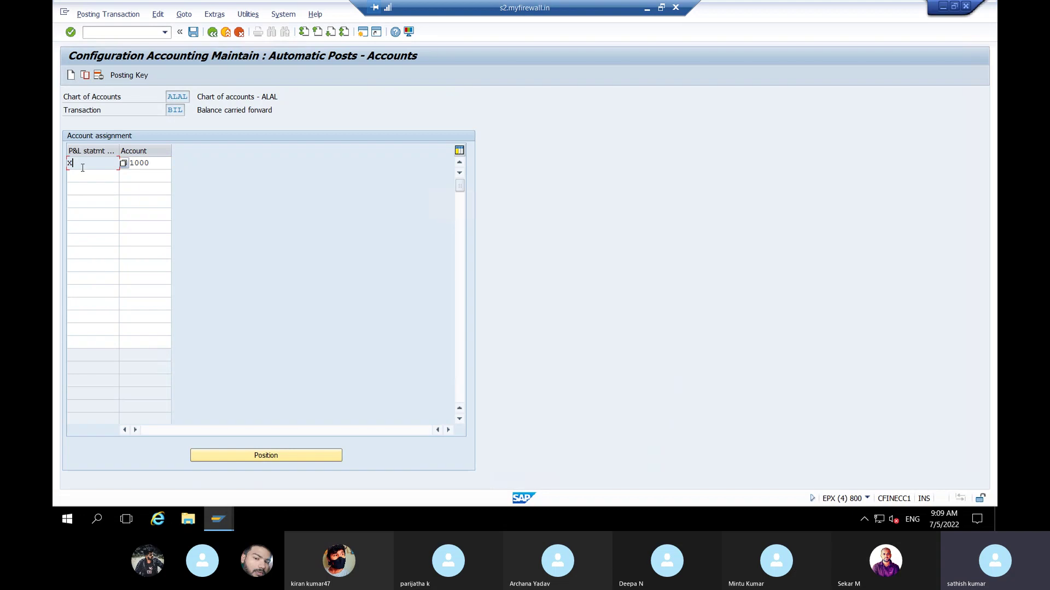
pyautogui.click(161, 167)
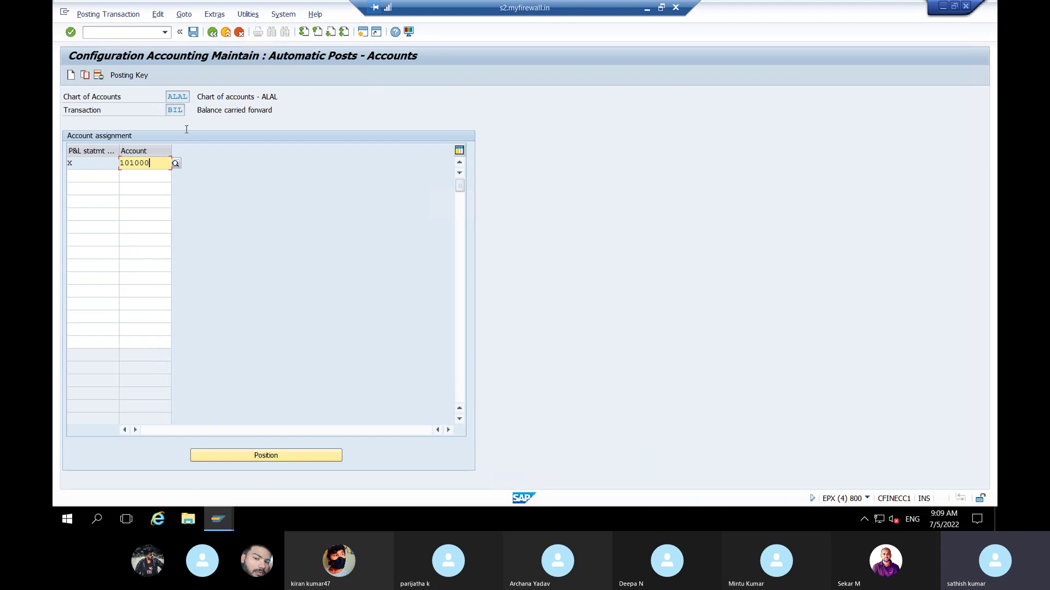
pyautogui.click(193, 32)
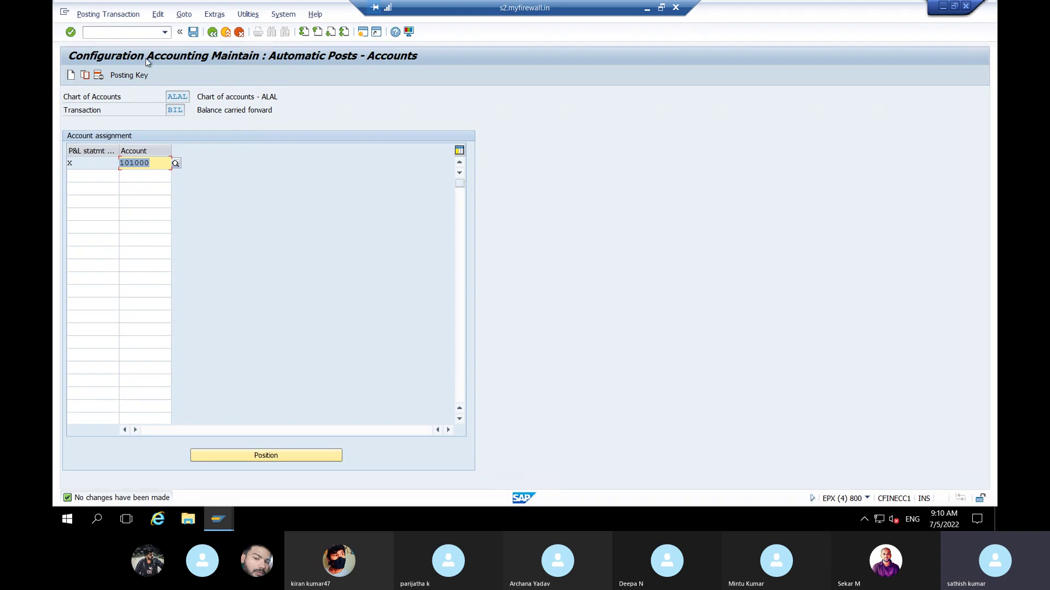
# Open the posting period variant definitions with transaction /NOBBO and start a new entry.
pyautogui.click(103, 34)
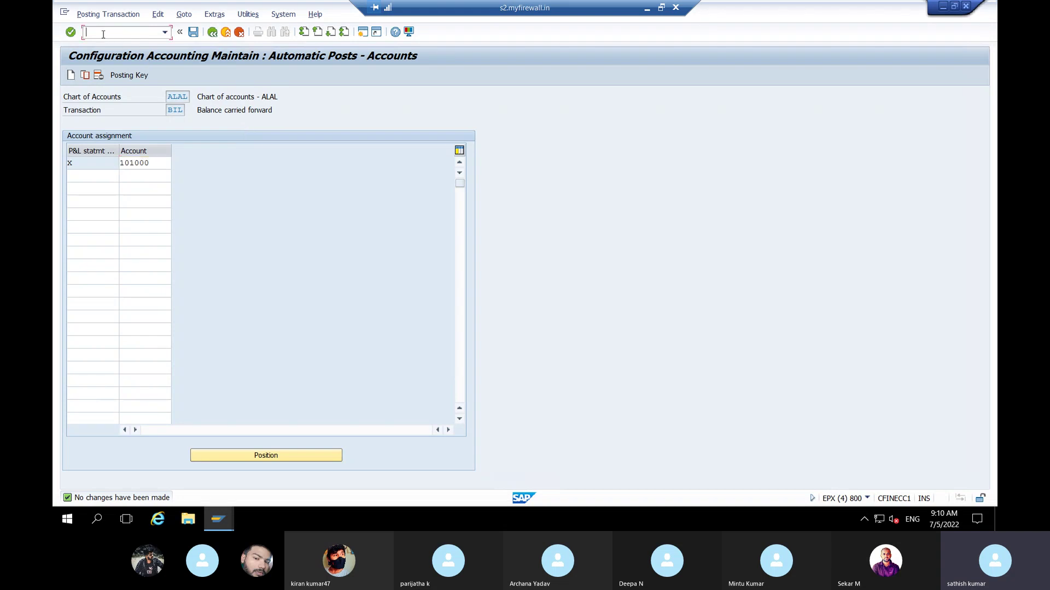
pyautogui.write('/NOBBO')
pyautogui.press('Return')
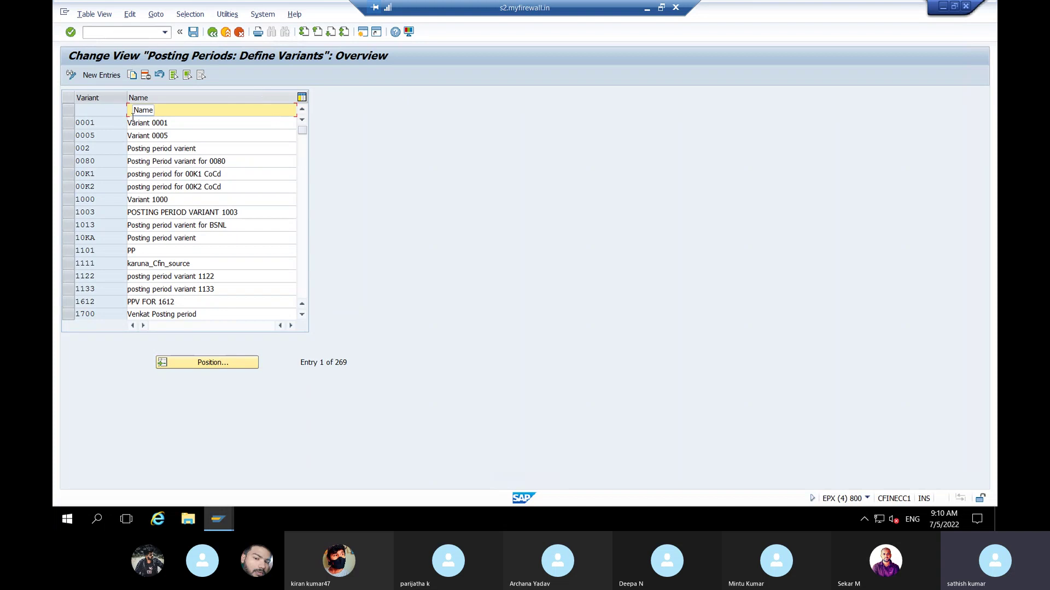
pyautogui.click(106, 76)
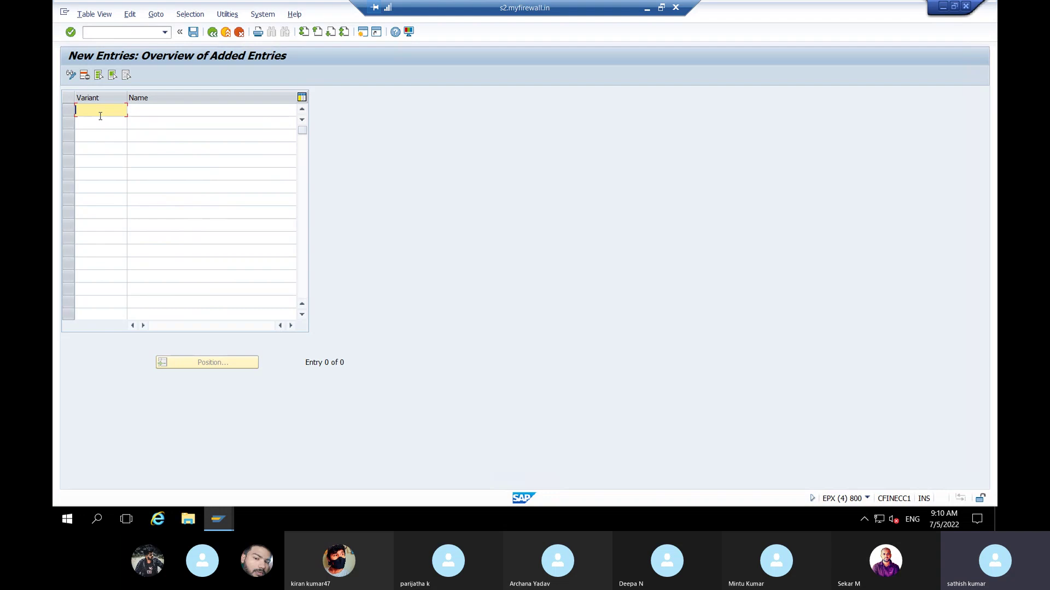
# Create posting period variant ALAL with the name Posting Period Variant for ALAL and save it.
pyautogui.write('ALAL')
pyautogui.click(157, 111)
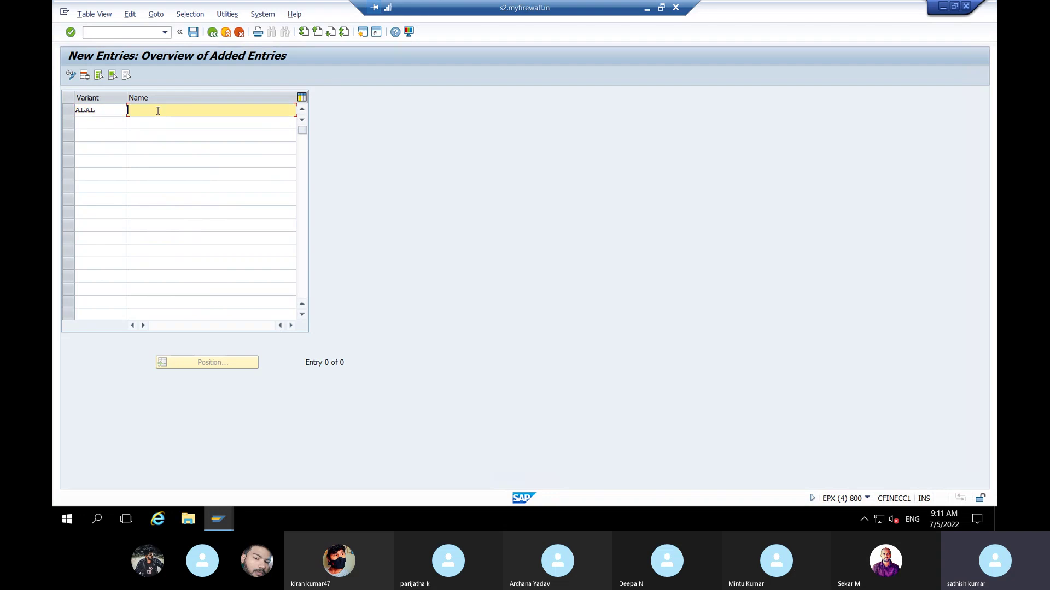
pyautogui.click(164, 121)
pyautogui.press('BackSpace')
pyautogui.press('BackSpace')
pyautogui.press('BackSpace')
pyautogui.press('BackSpace')
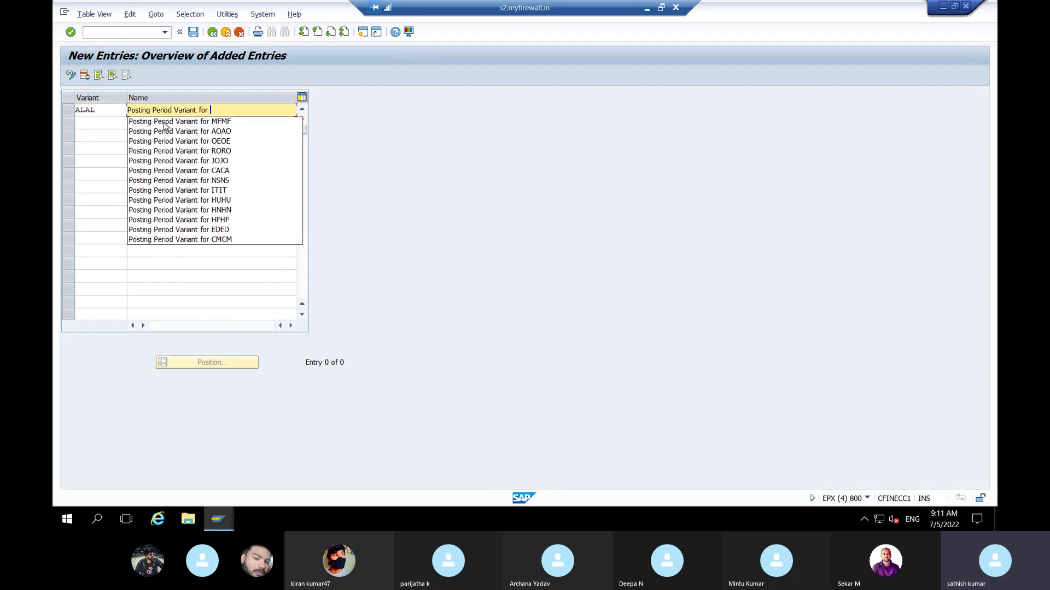
pyautogui.write('ALAL')
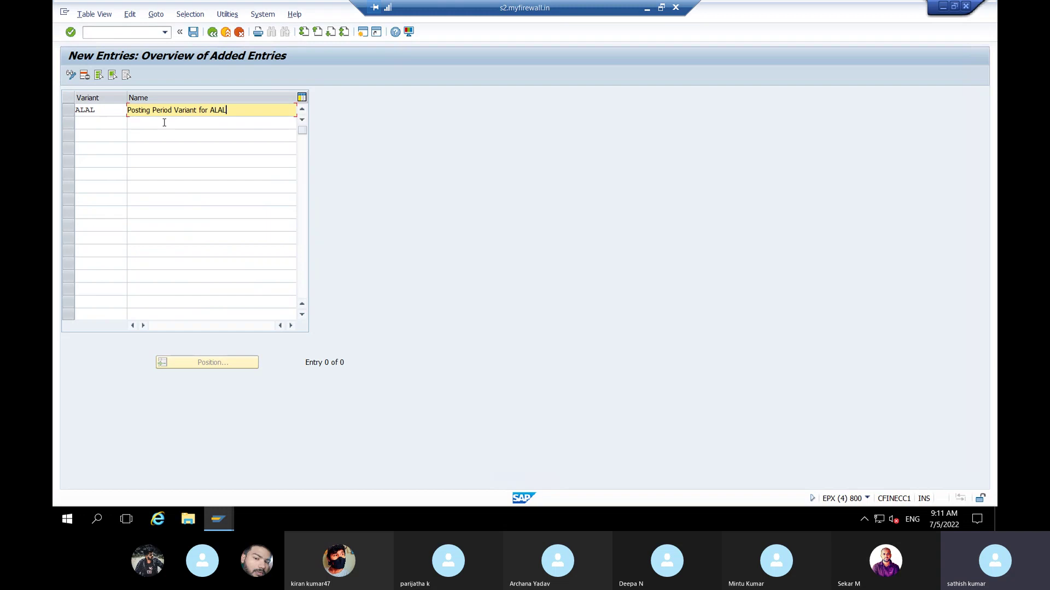
pyautogui.click(193, 32)
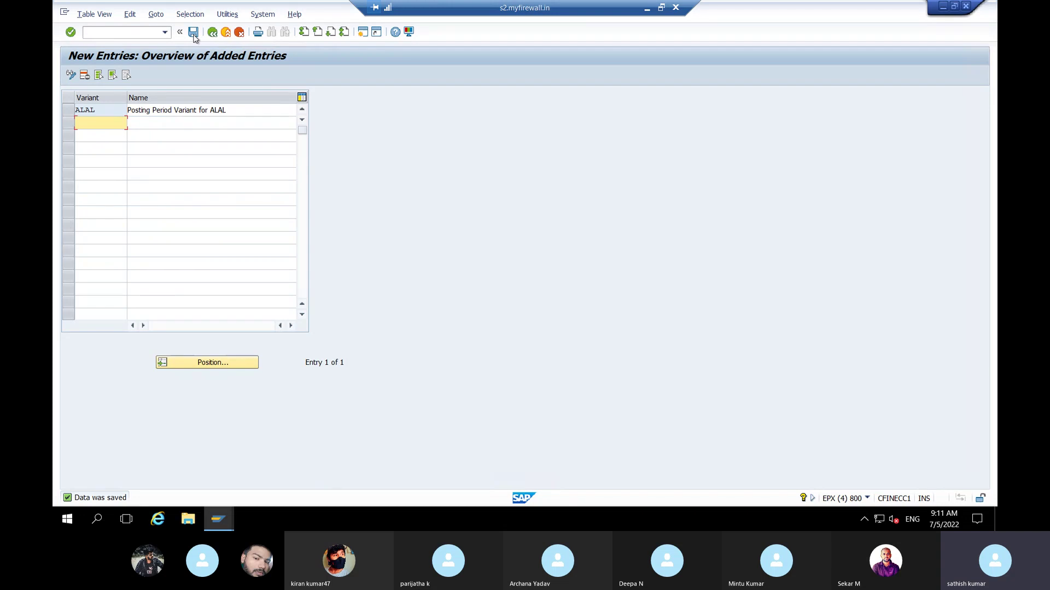
# Open the company code to posting period variant assignment with transaction /NOBBP and position the list on company code ALAL.
pyautogui.click(101, 32)
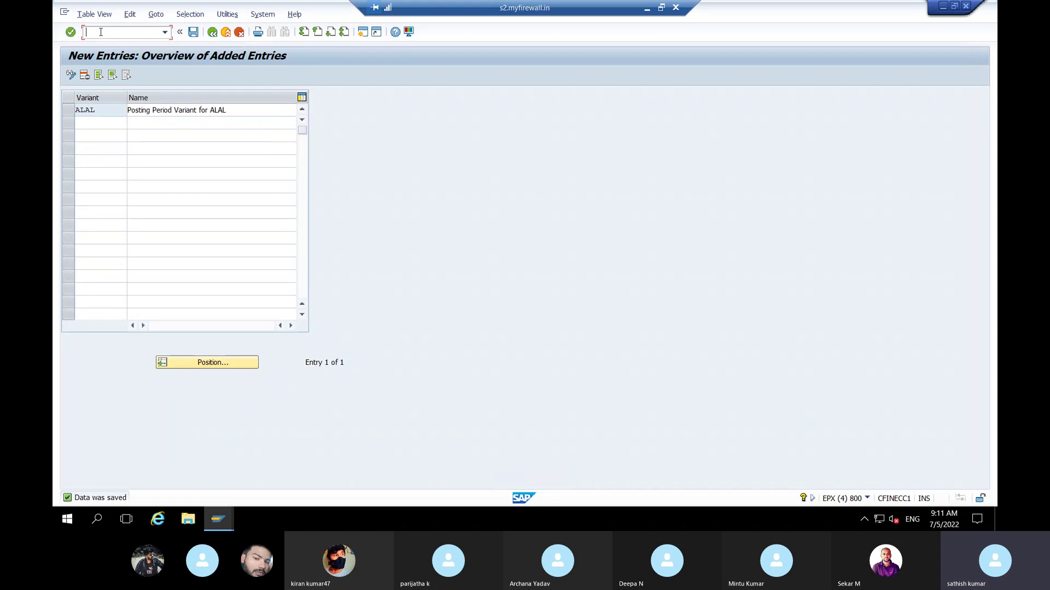
pyautogui.write('/NOBBP')
pyautogui.press('Return')
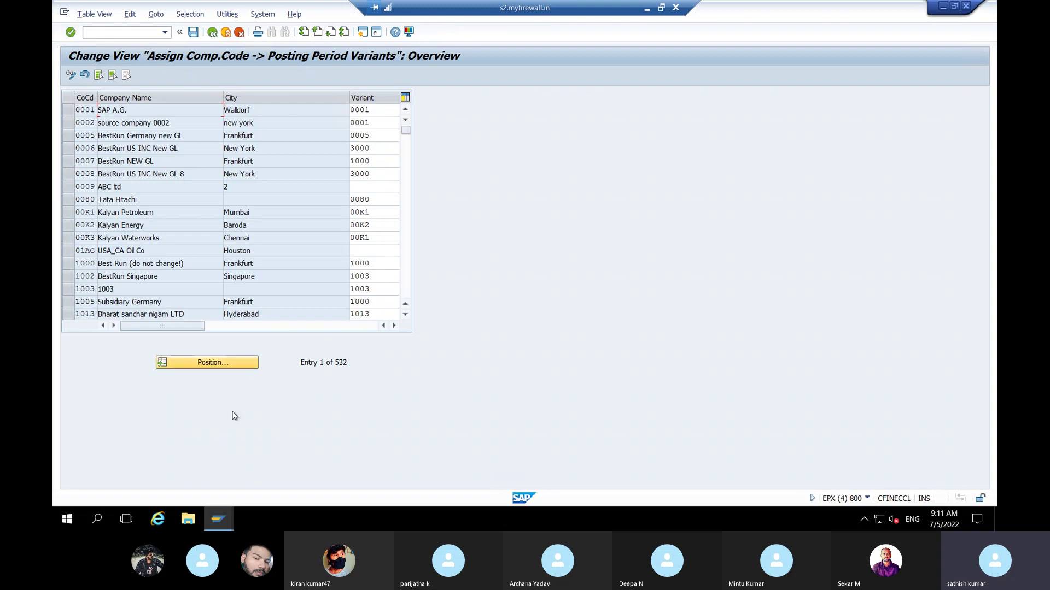
pyautogui.click(217, 366)
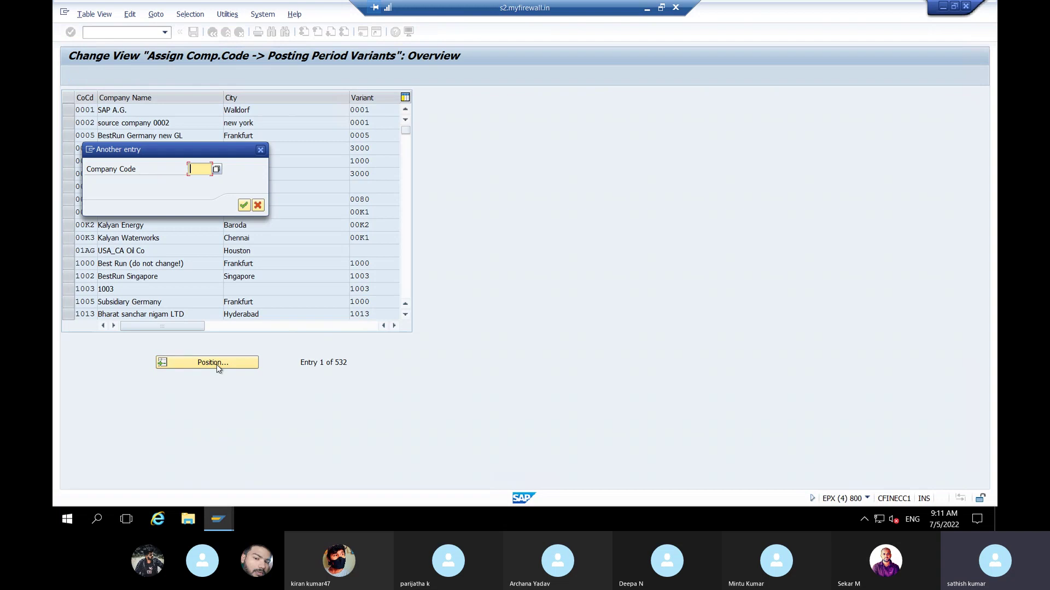
pyautogui.write('ALAL')
pyautogui.press('Return')
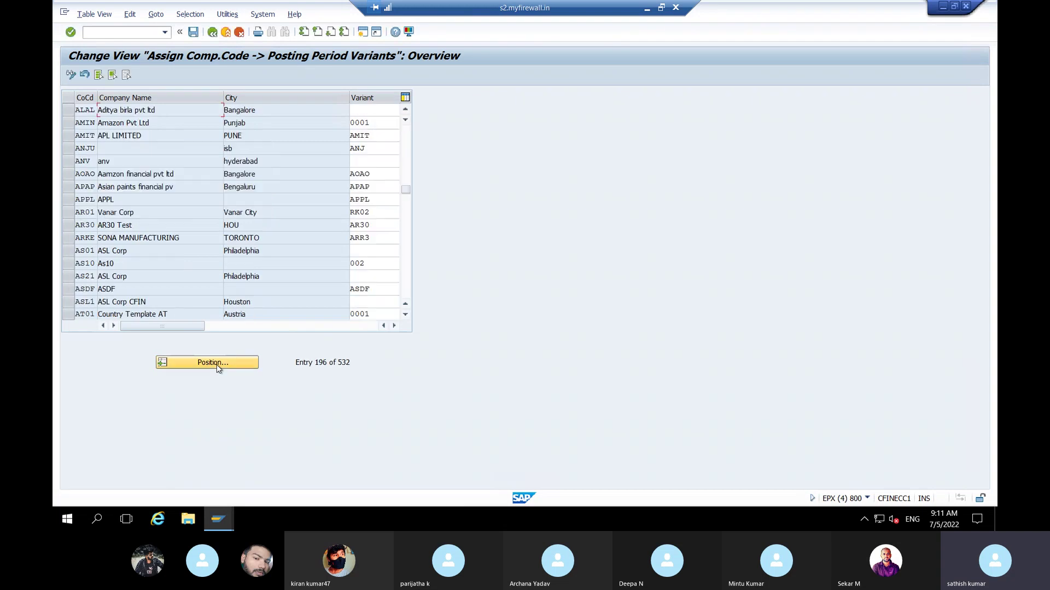
# Assign posting period variant ALAL to company code ALAL and save the assignment.
pyautogui.click(364, 111)
pyautogui.write('ALAL')
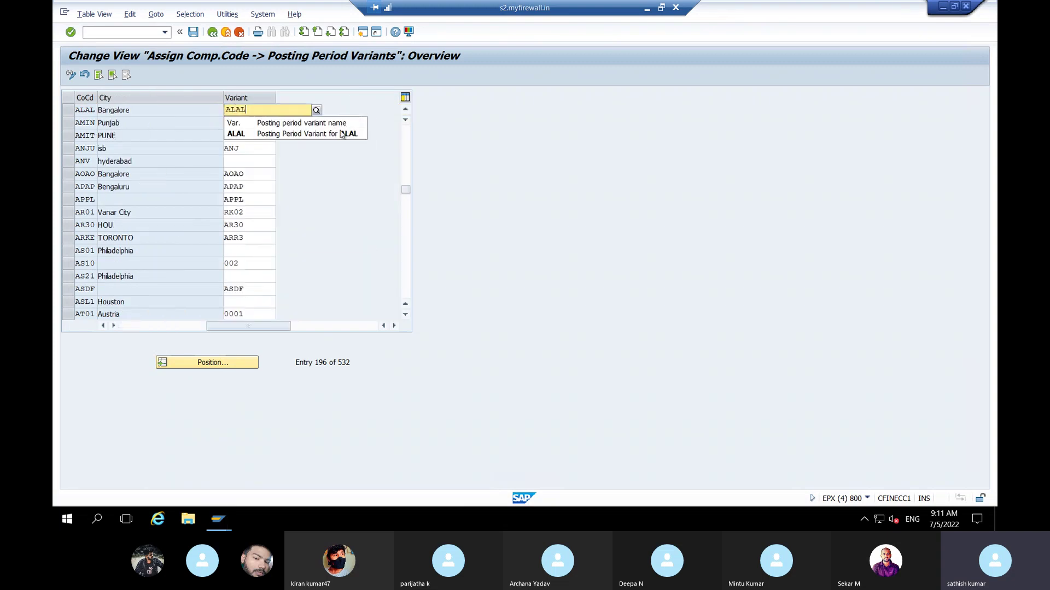
pyautogui.click(342, 134)
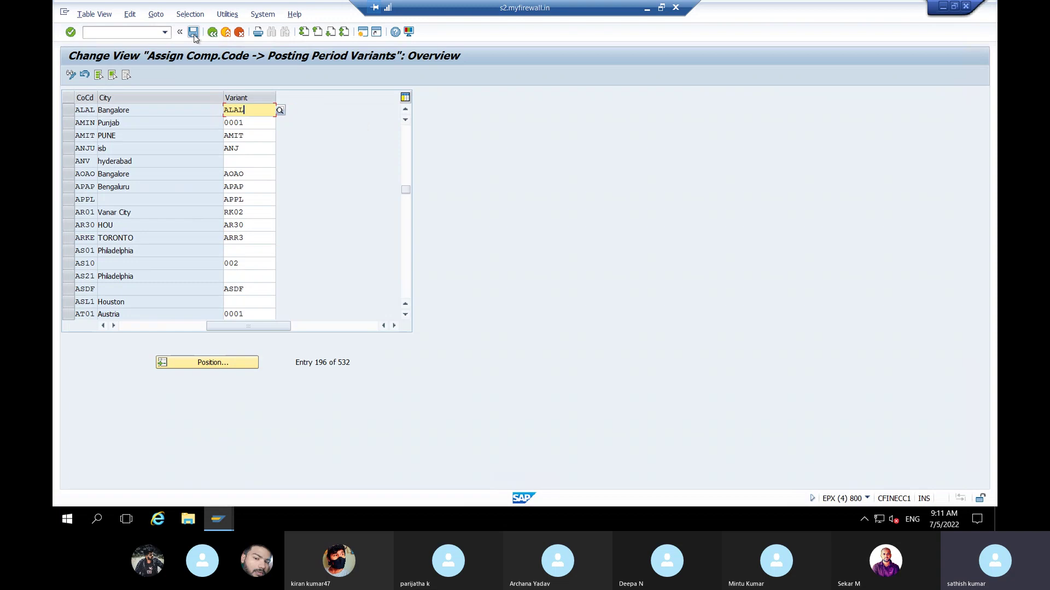
pyautogui.click(194, 32)
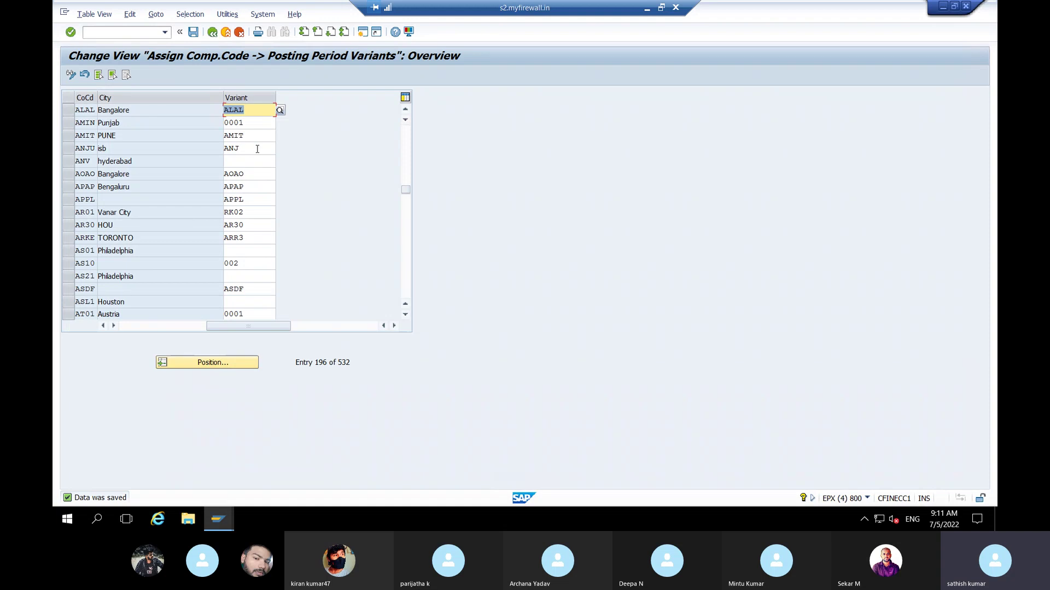
# Open the posting period specification with transaction /NOB52 for variant ALAL and start new entries.
pyautogui.click(106, 32)
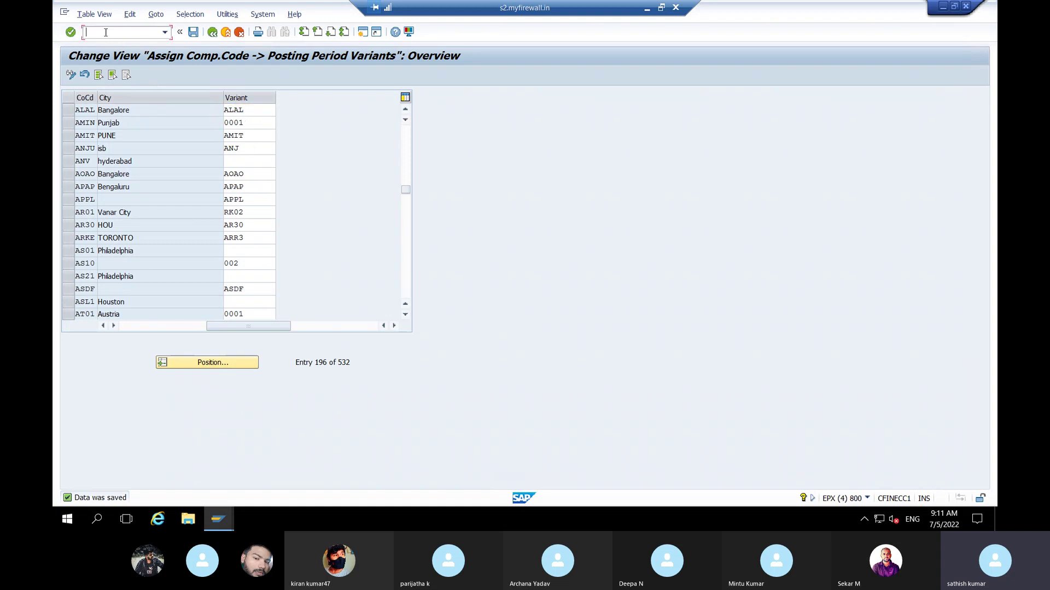
pyautogui.write('/NOB52')
pyautogui.press('Return')
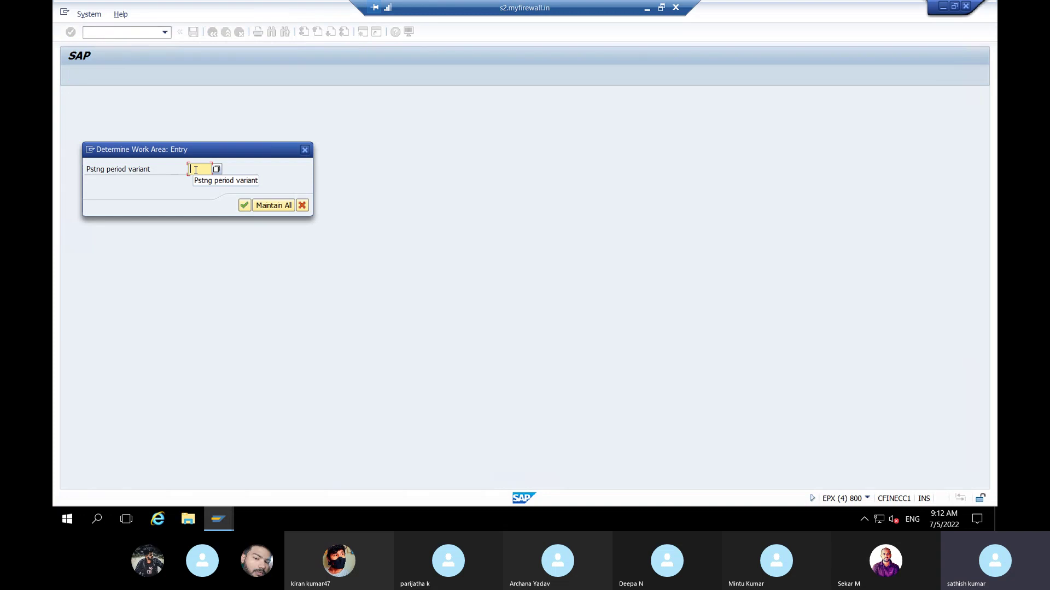
pyautogui.write('ALAL')
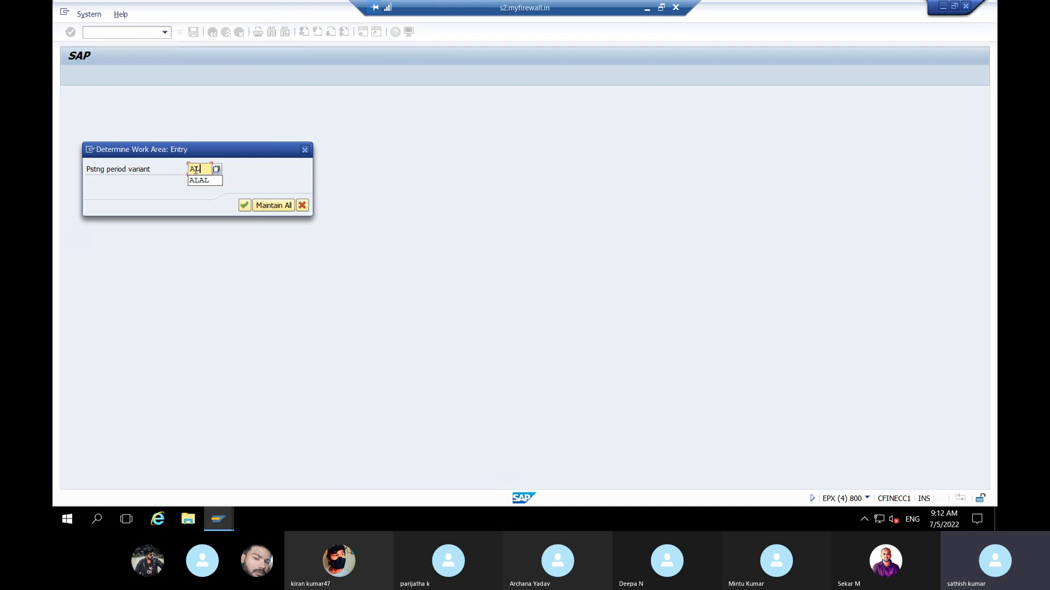
pyautogui.click(244, 205)
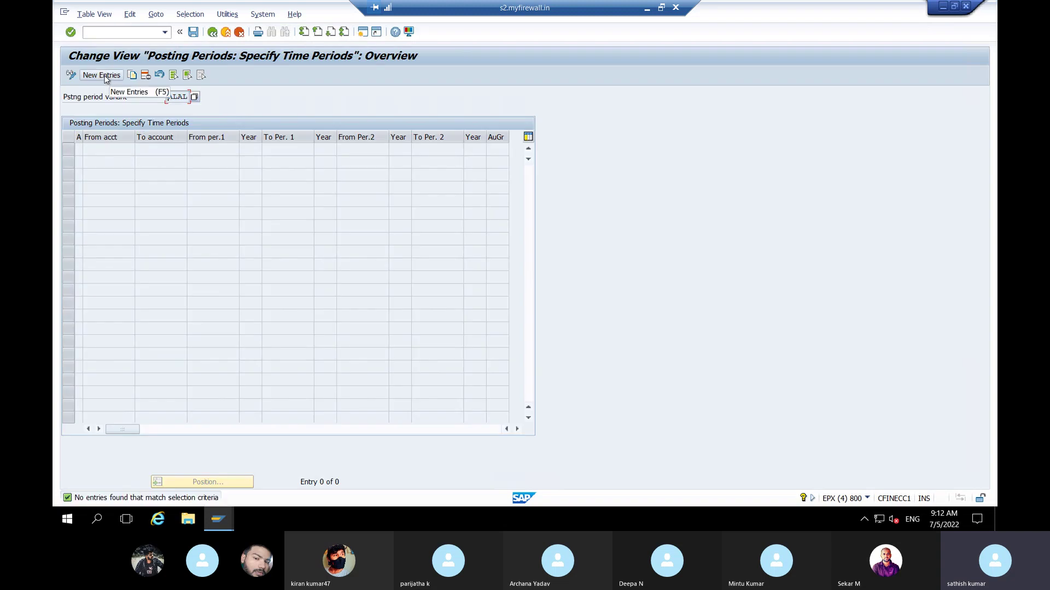
pyautogui.click(103, 75)
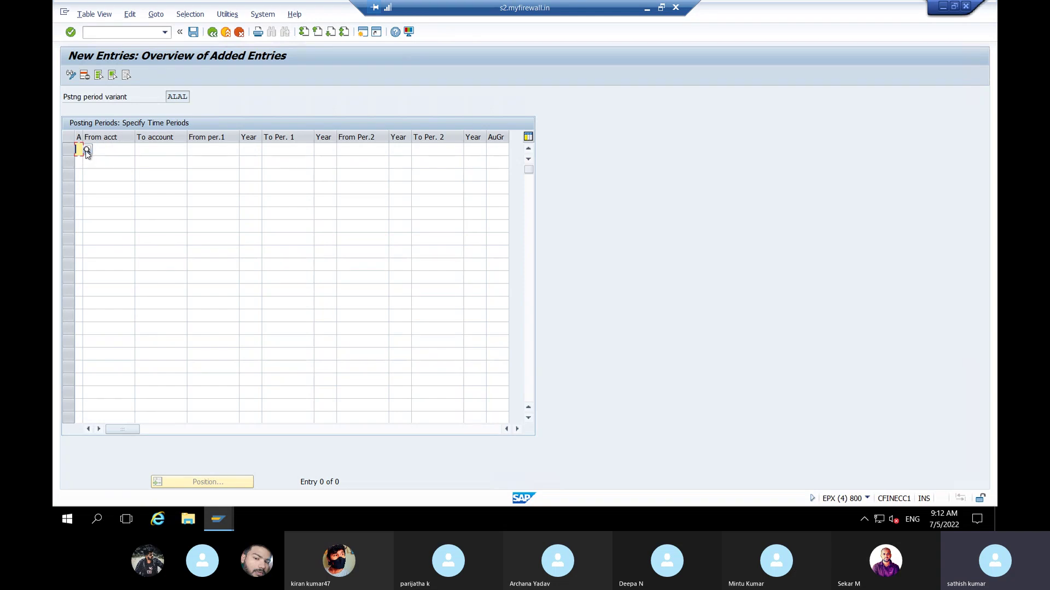
# Review the account types available for the first posting period row, including assets, customers, vendors, materials and G/L accounts.
pyautogui.click(86, 149)
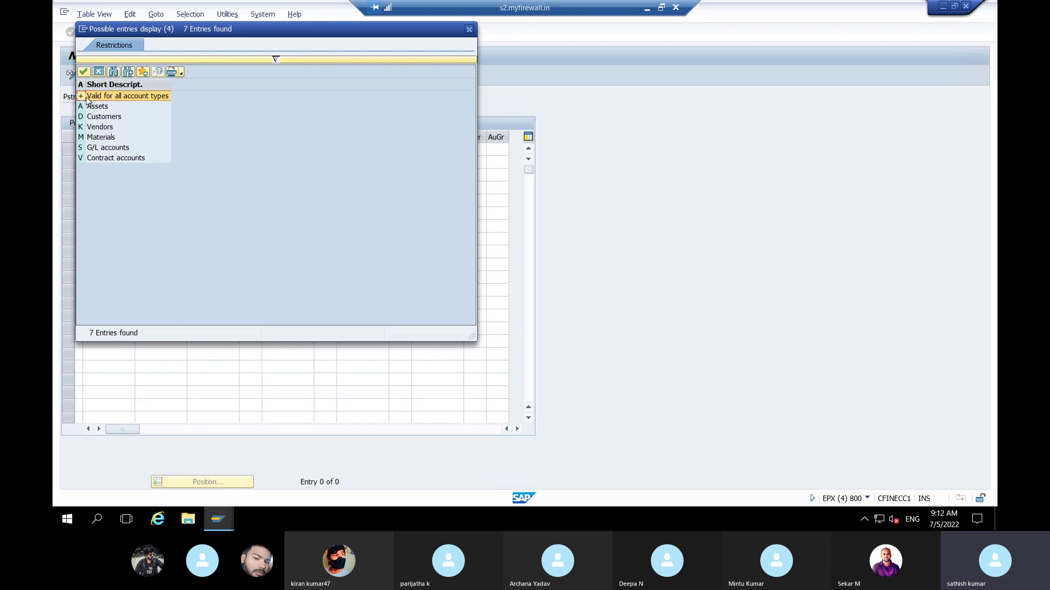
pyautogui.click(101, 108)
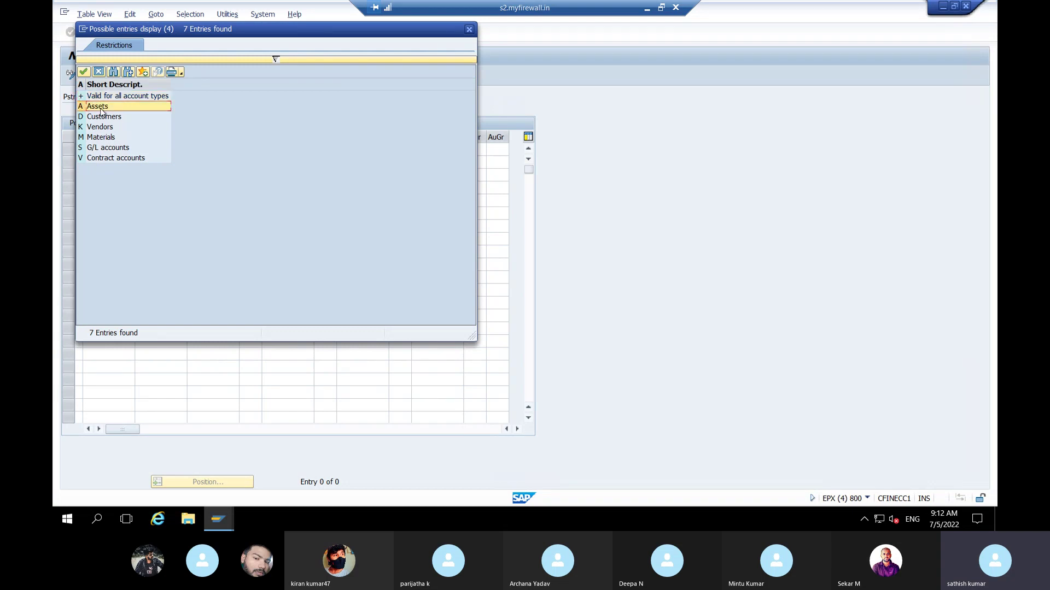
pyautogui.click(104, 117)
pyautogui.click(105, 127)
pyautogui.click(105, 137)
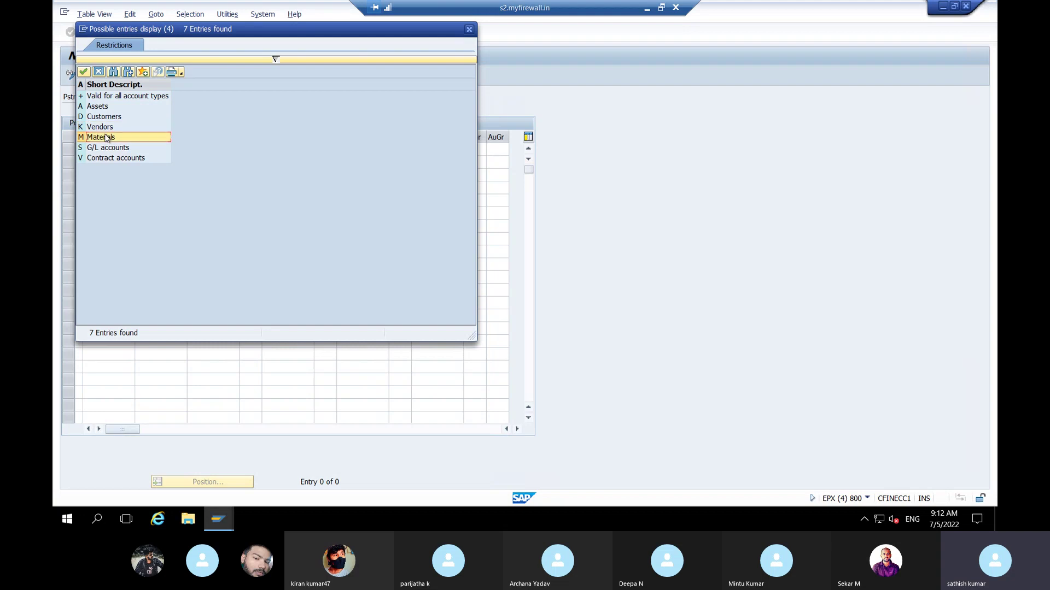
pyautogui.click(99, 148)
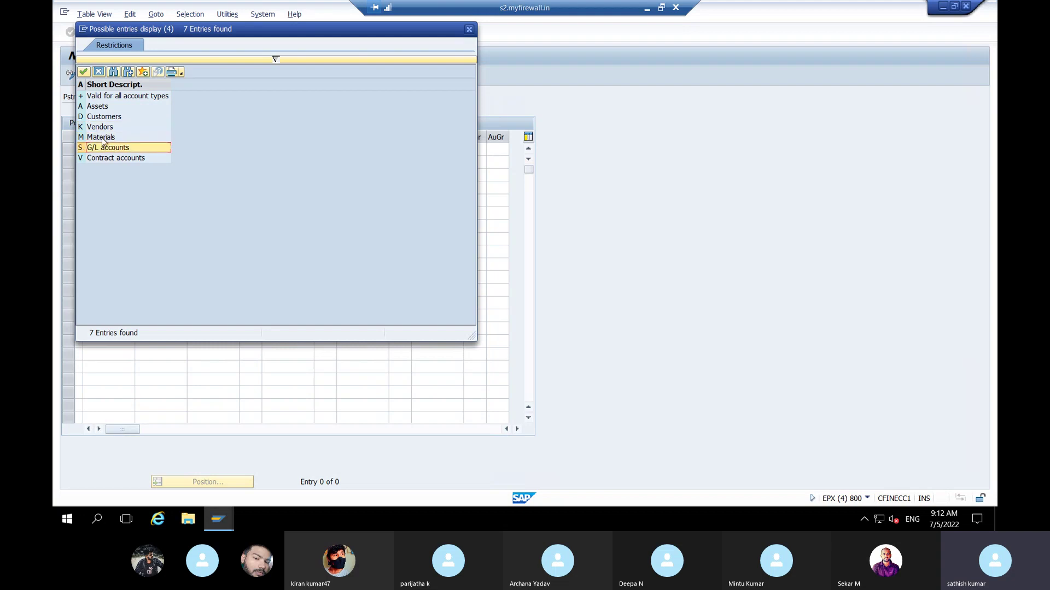
pyautogui.click(104, 139)
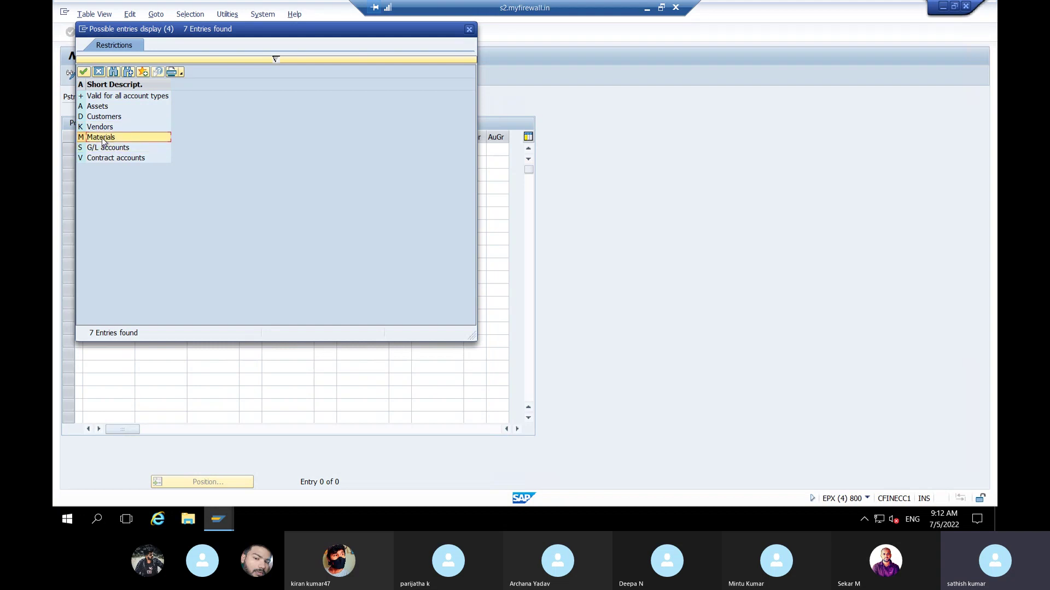
pyautogui.click(104, 108)
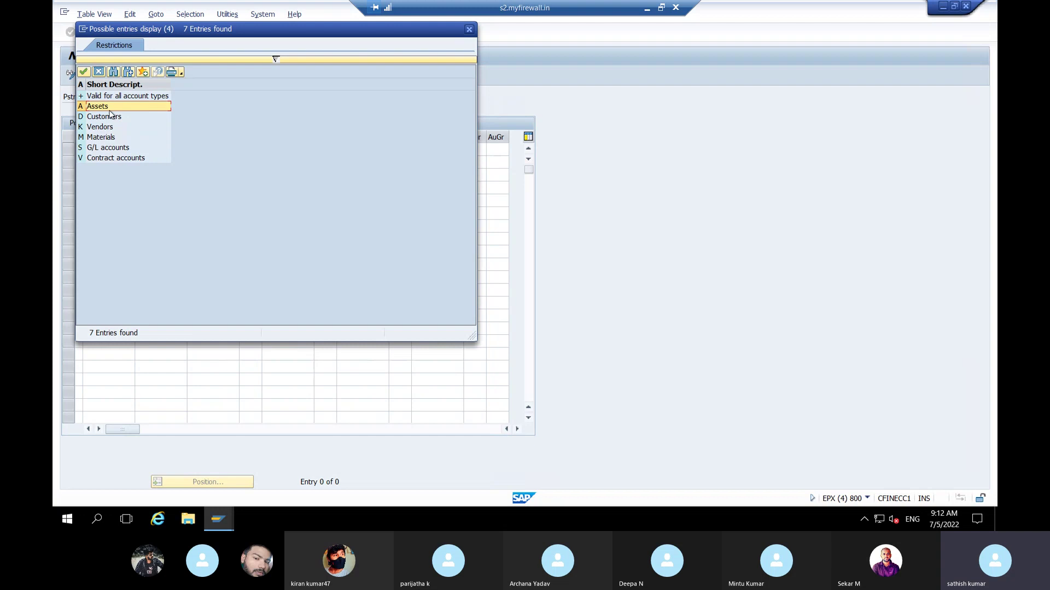
pyautogui.click(110, 116)
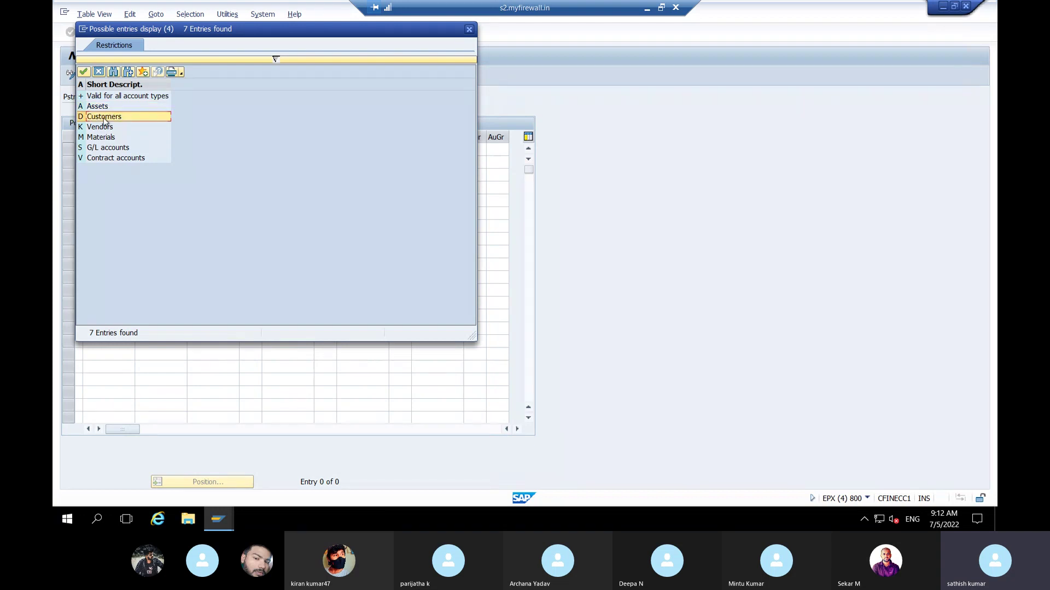
pyautogui.click(106, 129)
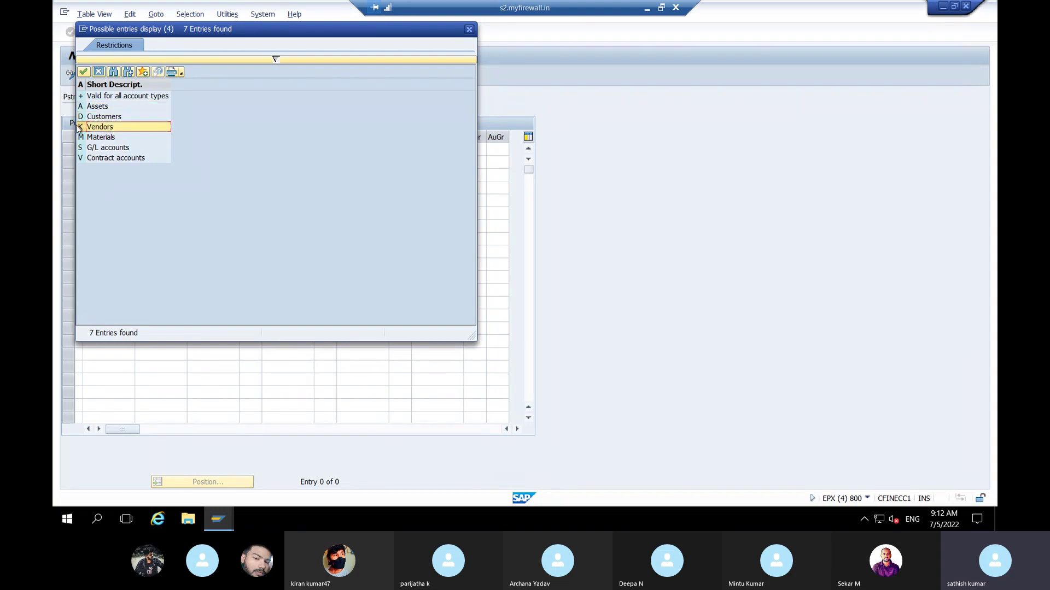
pyautogui.click(102, 139)
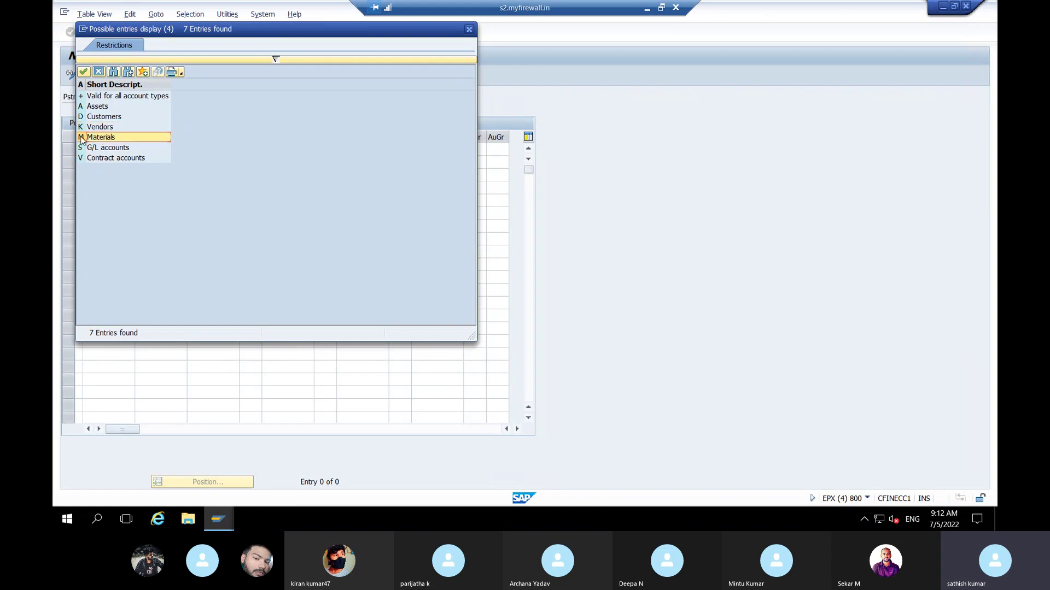
pyautogui.click(103, 151)
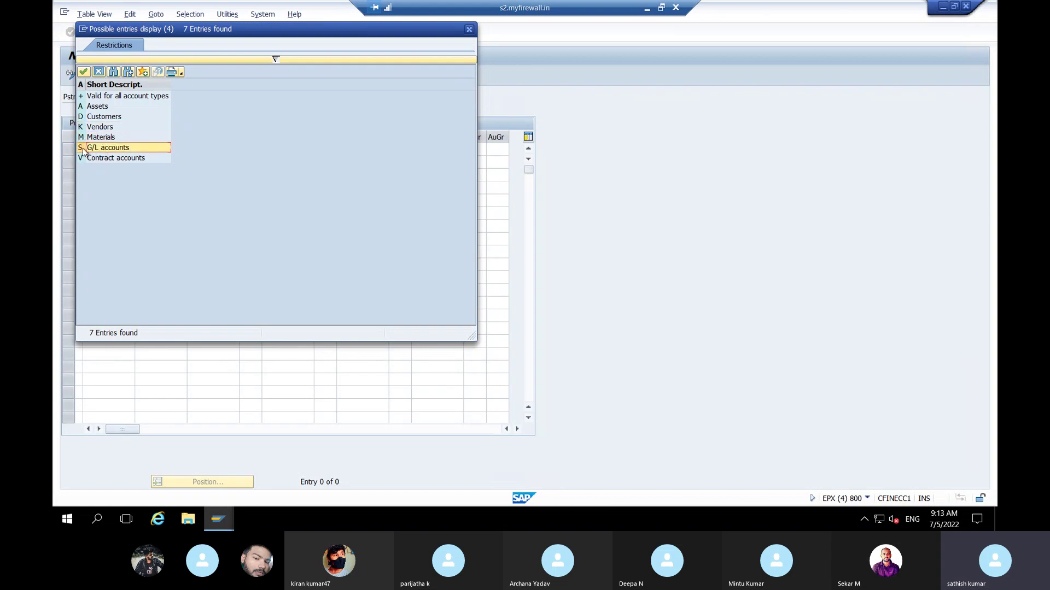
# Set the first row to account type + (valid for all account types) with interval 1 from period 1/2021 to period 12/2022.
pyautogui.click(84, 98)
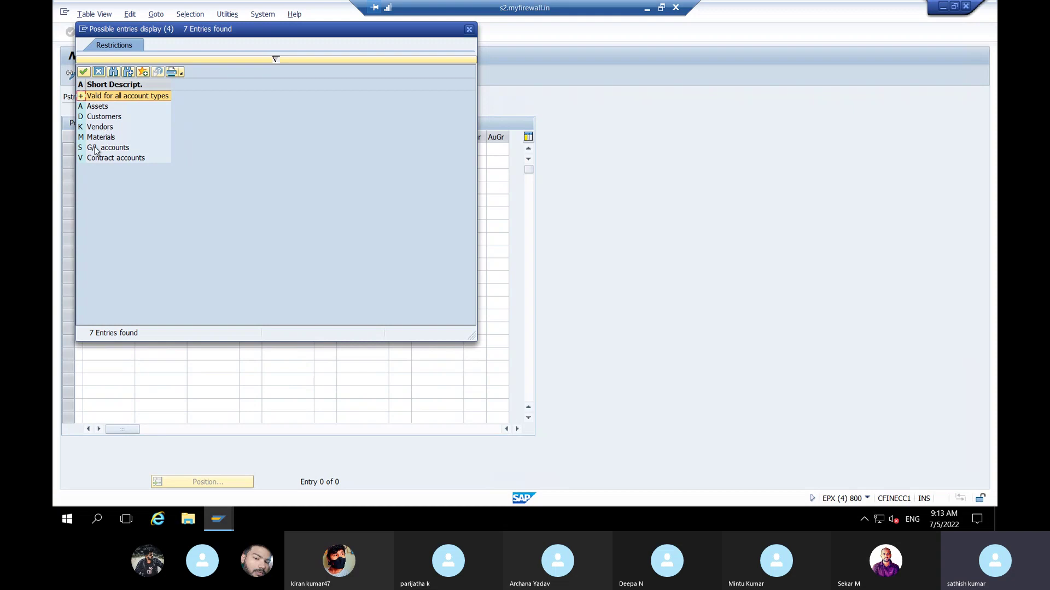
pyautogui.click(82, 97)
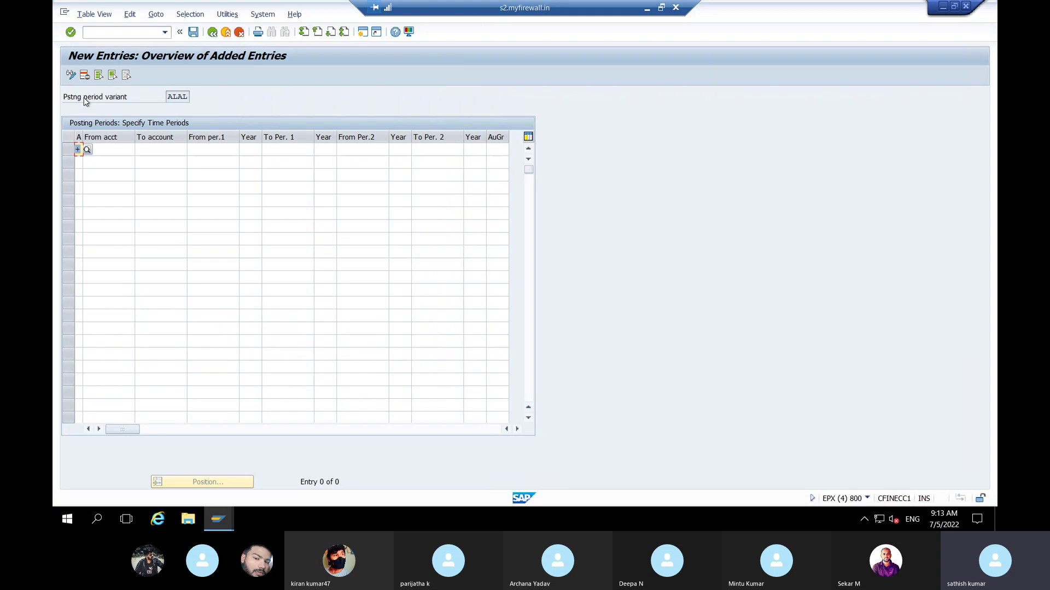
pyautogui.click(218, 149)
pyautogui.write('1')
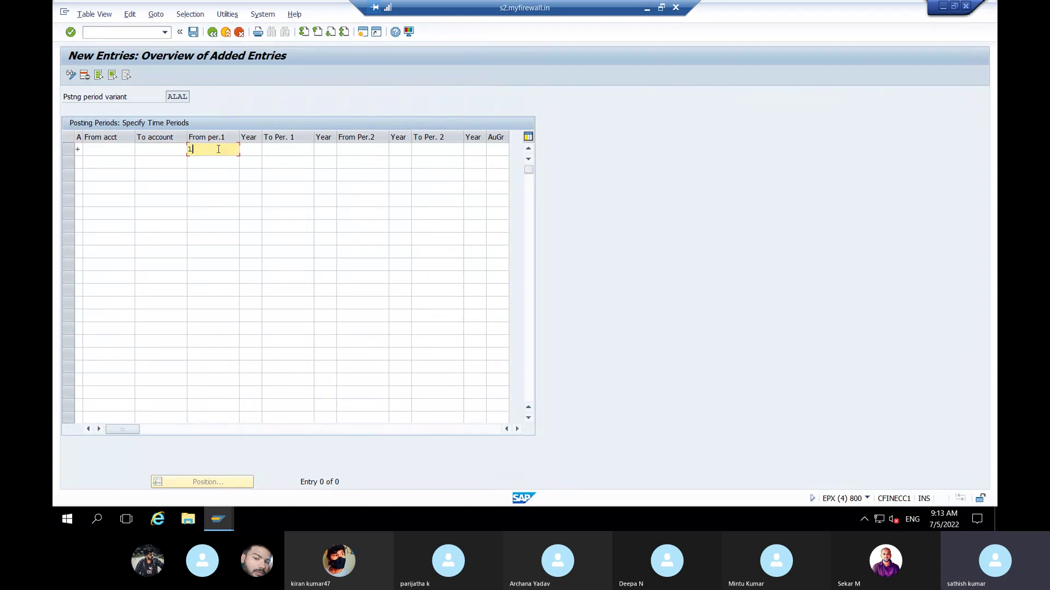
pyautogui.click(247, 151)
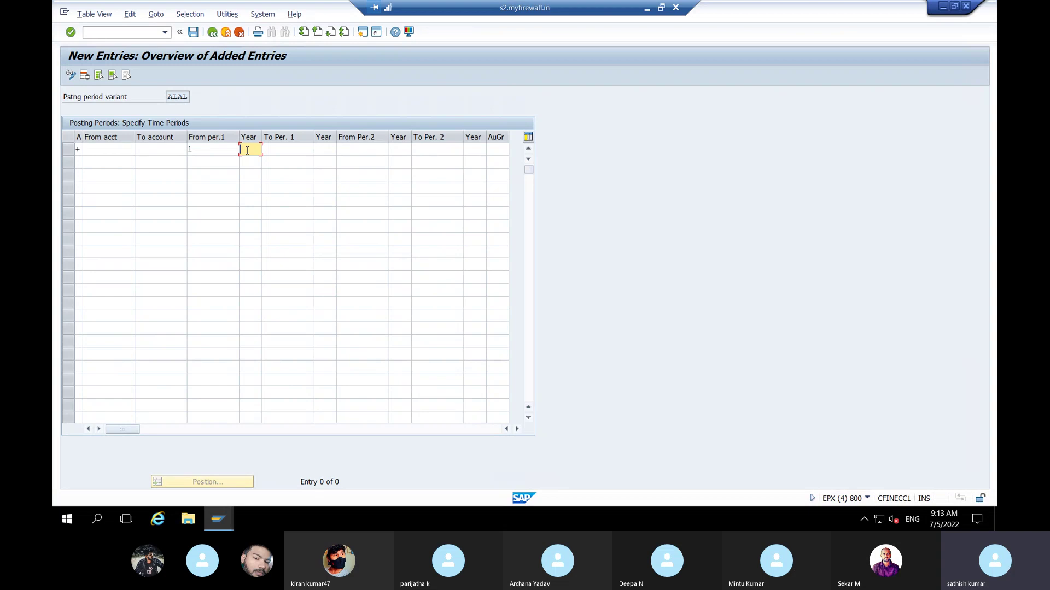
pyautogui.write('2021')
pyautogui.click(277, 152)
pyautogui.write('12')
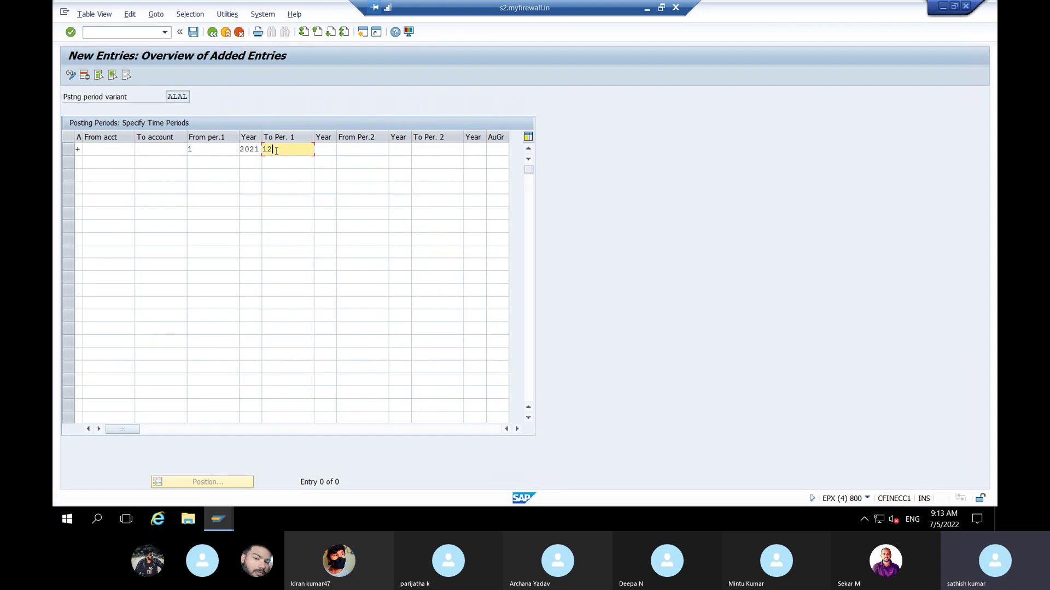
pyautogui.click(320, 149)
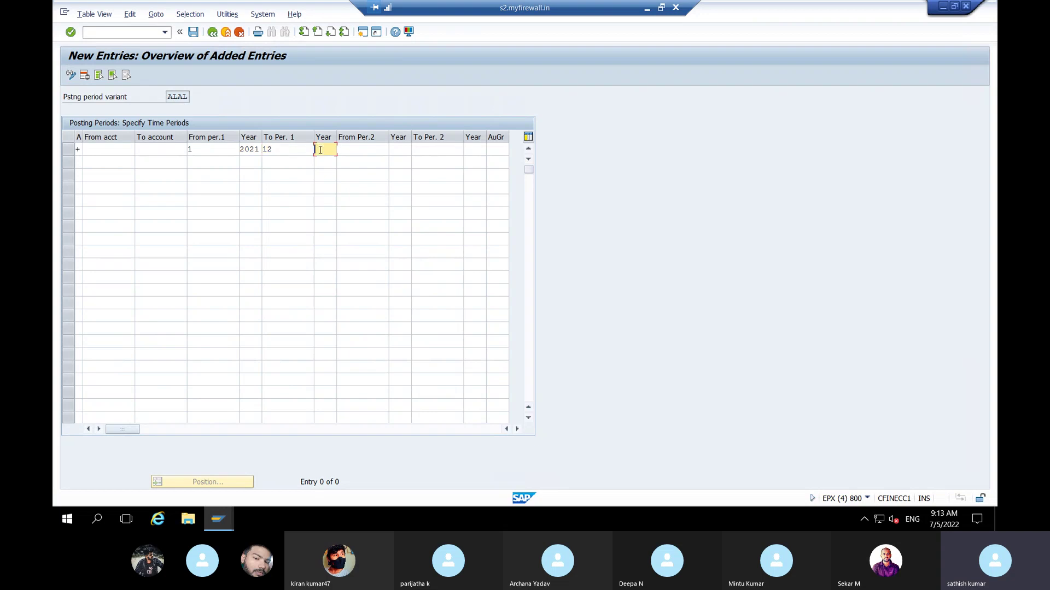
pyautogui.write('2022')
# Set interval 2 of the + row from special period 13/2022 to period 16/2022.
pyautogui.click(361, 150)
pyautogui.write('13')
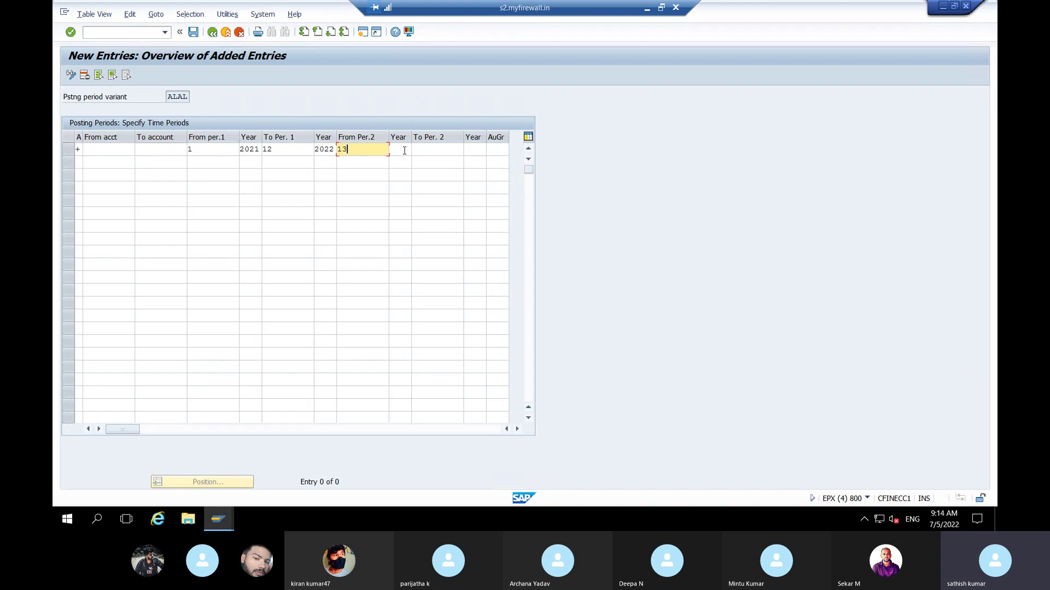
pyautogui.click(404, 151)
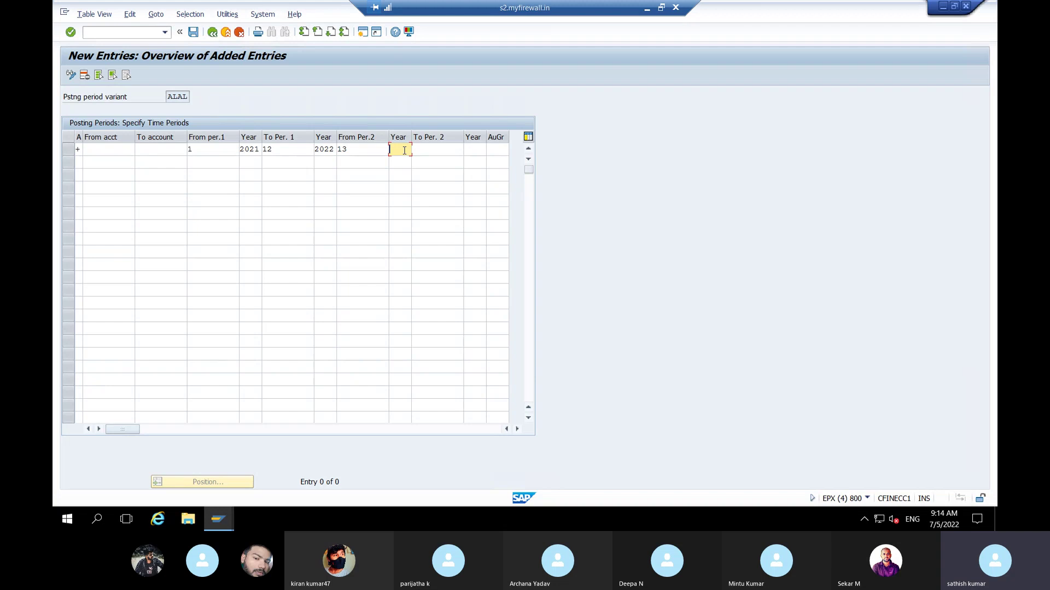
pyautogui.write('2022')
pyautogui.click(428, 151)
pyautogui.write('16')
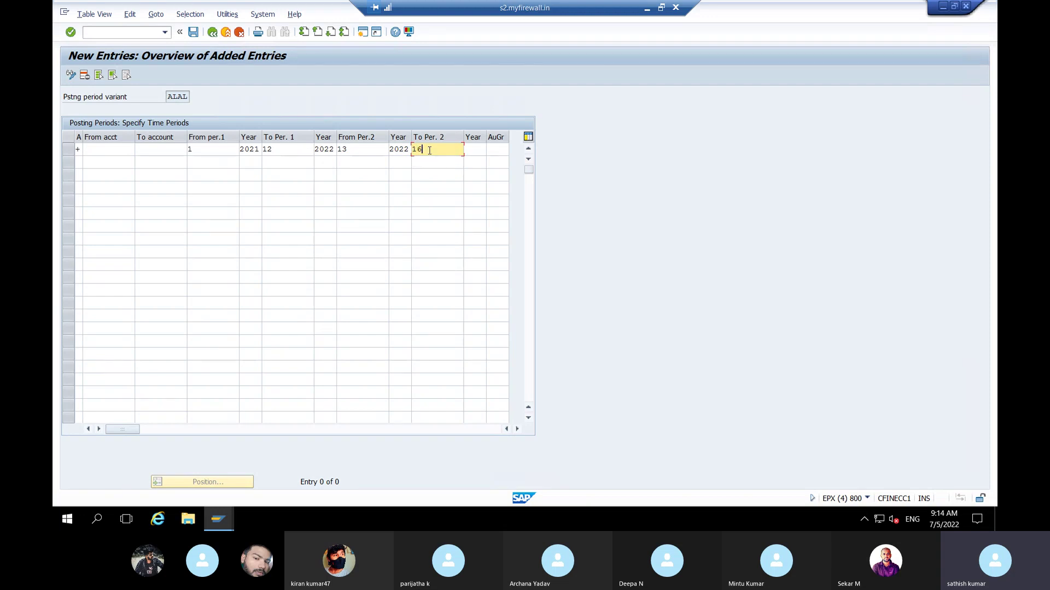
pyautogui.click(472, 151)
pyautogui.write('2022')
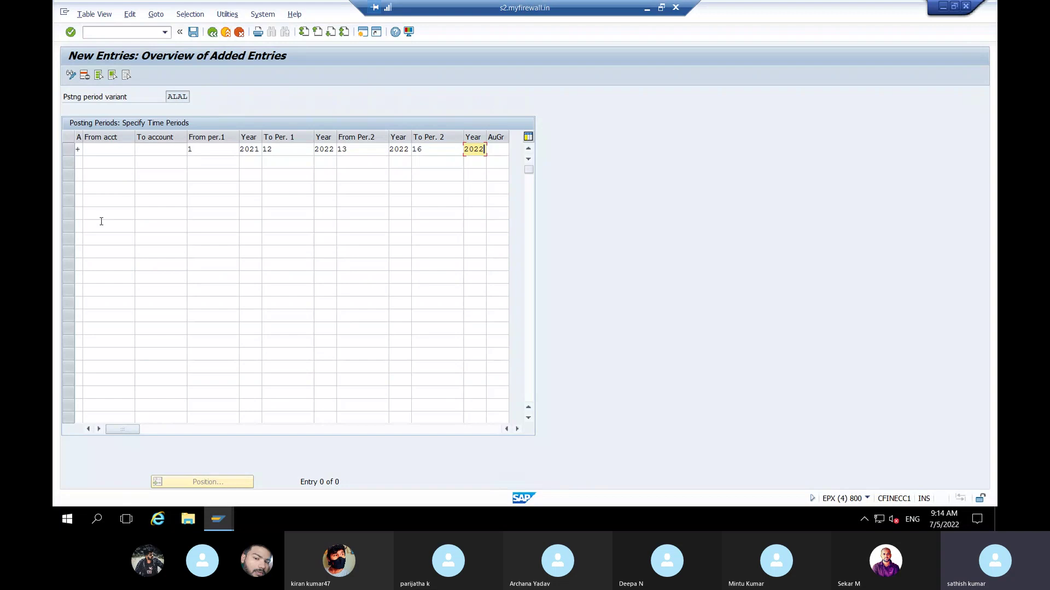
# Set the account type of the second row to S for G/L accounts.
pyautogui.click(79, 162)
pyautogui.click(87, 163)
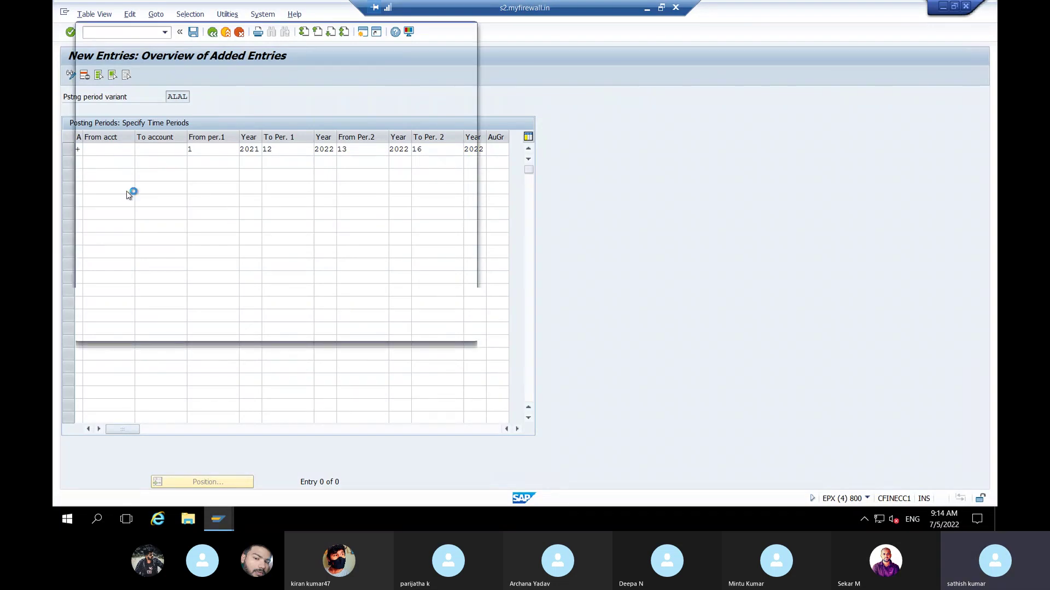
pyautogui.click(94, 152)
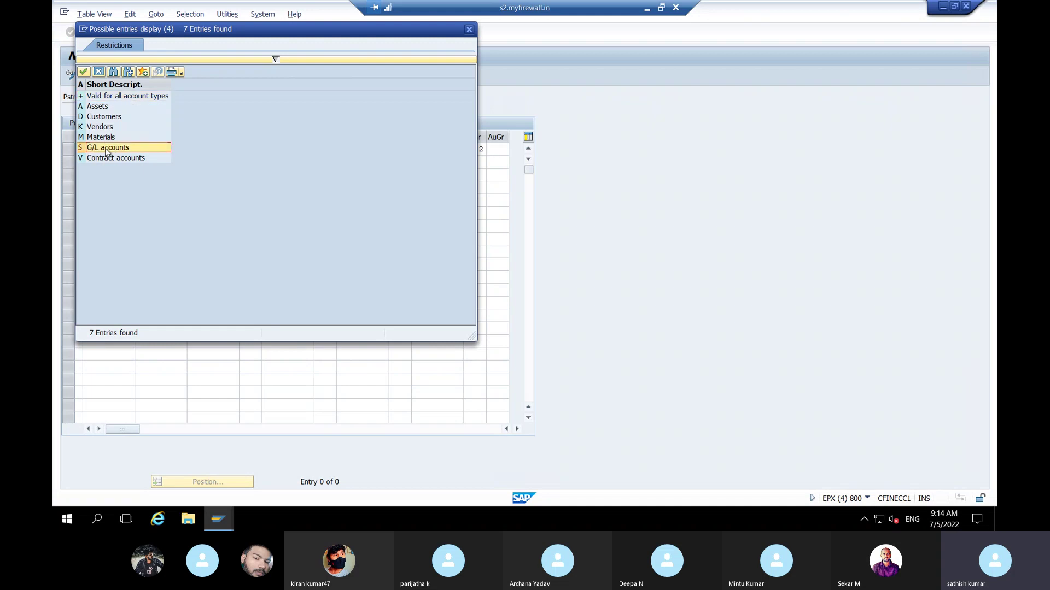
pyautogui.doubleClick(107, 152)
pyautogui.click(156, 164)
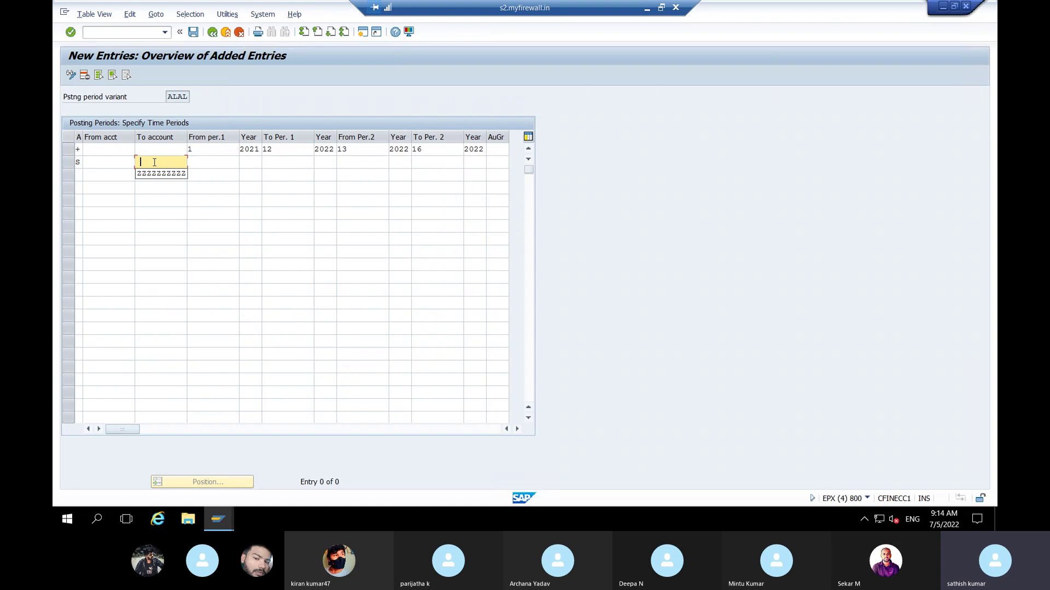
pyautogui.click(160, 174)
pyautogui.press('BackSpace')
pyautogui.press('BackSpace')
pyautogui.press('BackSpace')
pyautogui.press('BackSpace')
pyautogui.press('BackSpace')
pyautogui.press('BackSpace')
pyautogui.press('BackSpace')
pyautogui.press('BackSpace')
pyautogui.press('BackSpace')
pyautogui.press('BackSpace')
pyautogui.click(107, 163)
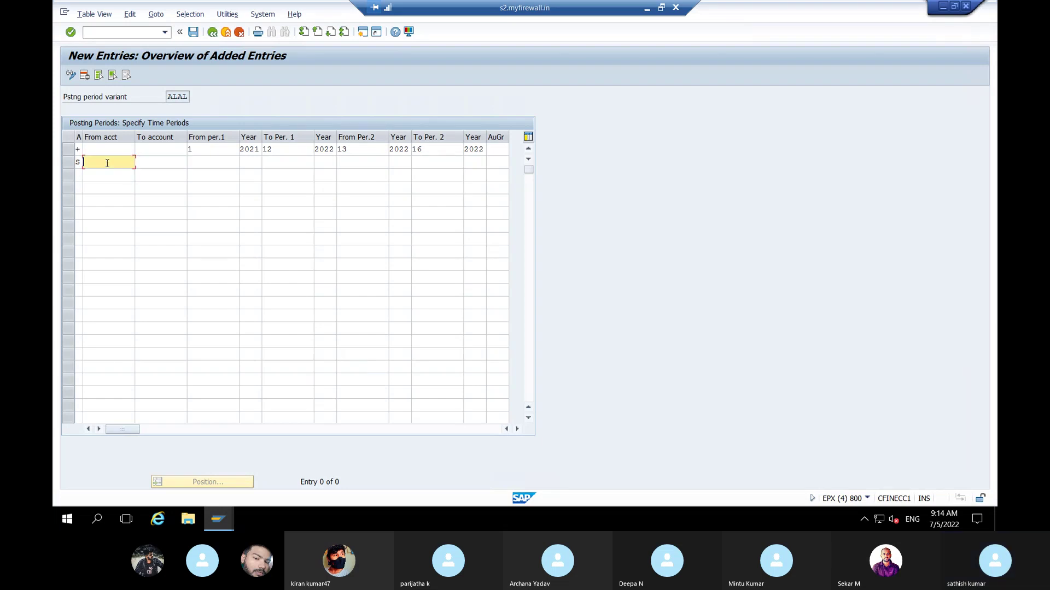
pyautogui.write('0')
pyautogui.click(148, 164)
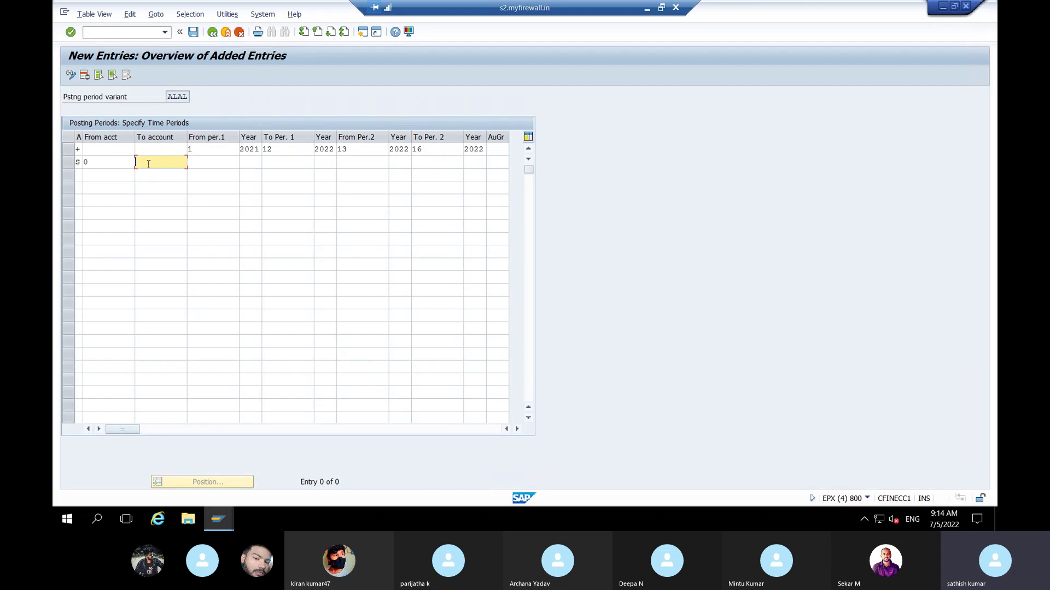
pyautogui.write('9999999999')
pyautogui.click(93, 163)
pyautogui.press('BackSpace')
pyautogui.click(159, 161)
pyautogui.press('BackSpace')
pyautogui.press('BackSpace')
pyautogui.press('BackSpace')
pyautogui.press('BackSpace')
pyautogui.press('BackSpace')
pyautogui.press('BackSpace')
pyautogui.press('BackSpace')
pyautogui.press('BackSpace')
pyautogui.press('BackSpace')
pyautogui.press('BackSpace')
# Set the S row's upper account limit to ZZZZZZZZZZ and its interval 1 from period 1/2021 to period 12/2022.
pyautogui.click(167, 175)
pyautogui.click(213, 163)
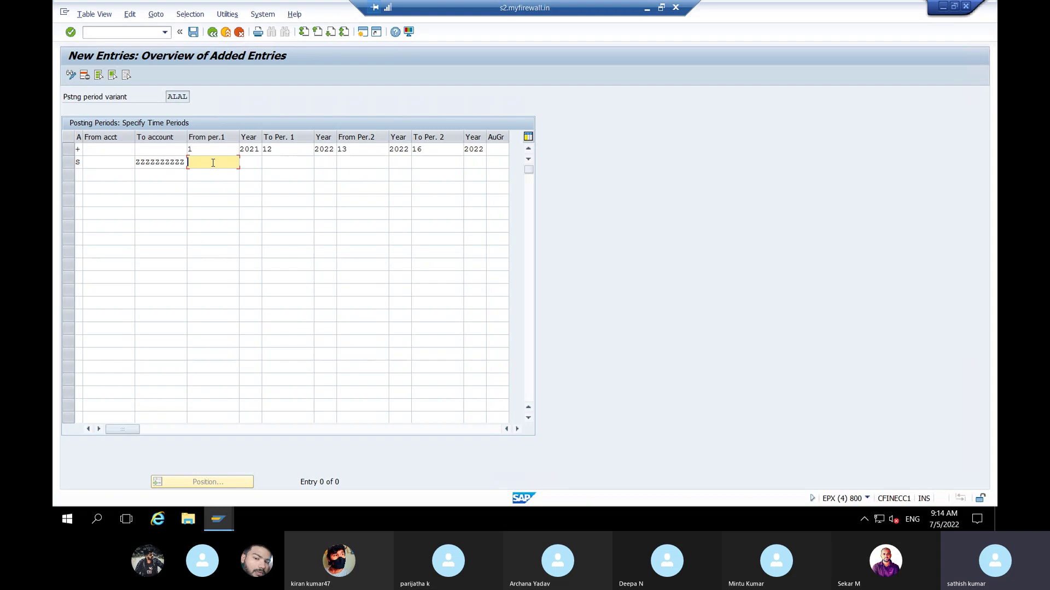
pyautogui.write('1')
pyautogui.click(249, 162)
pyautogui.write('202')
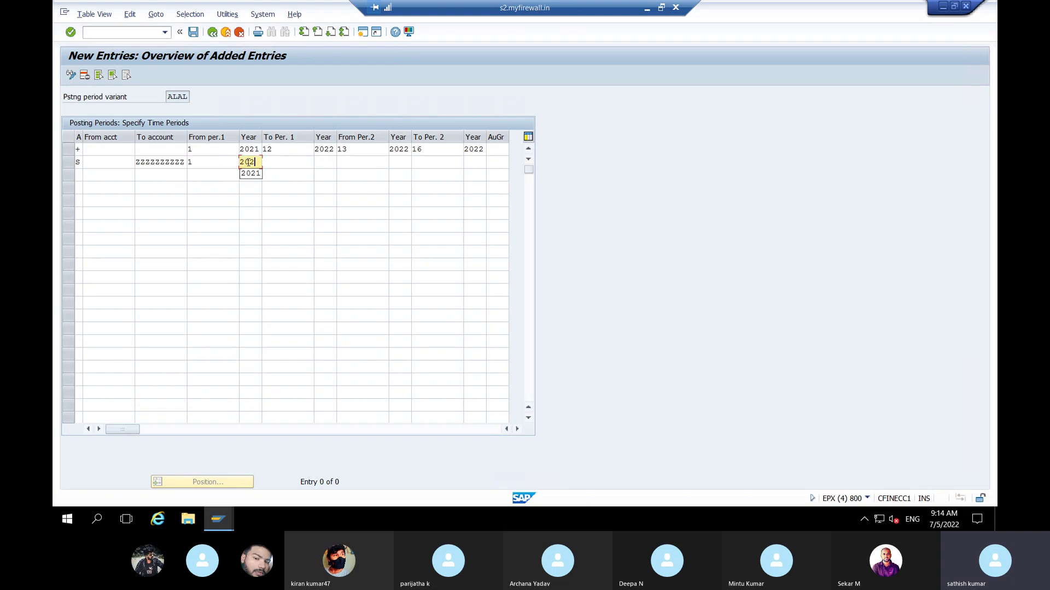
pyautogui.write('1')
pyautogui.click(289, 162)
pyautogui.write('12')
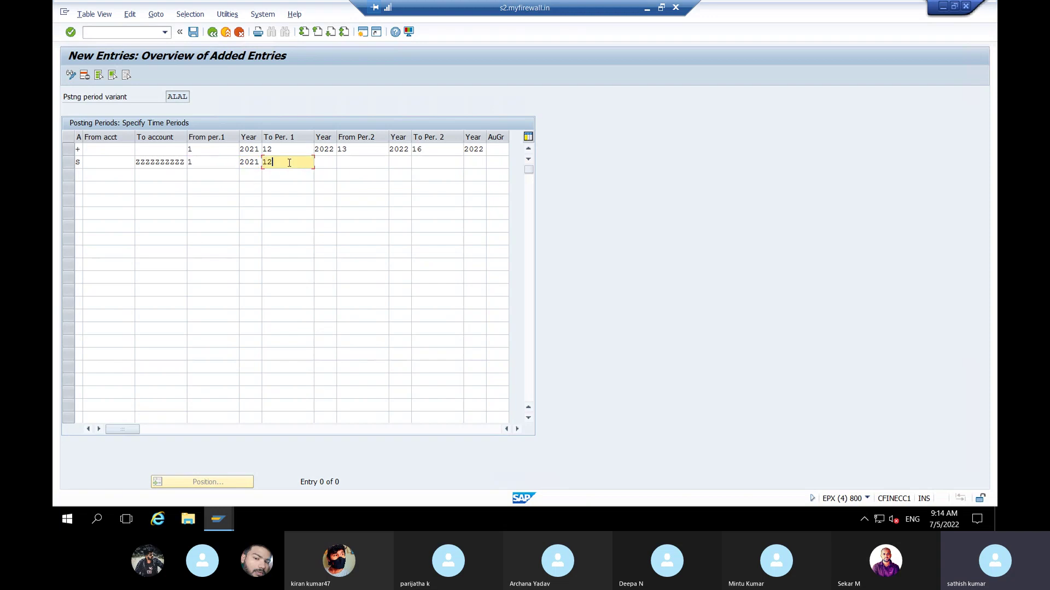
pyautogui.click(324, 162)
pyautogui.write('2022')
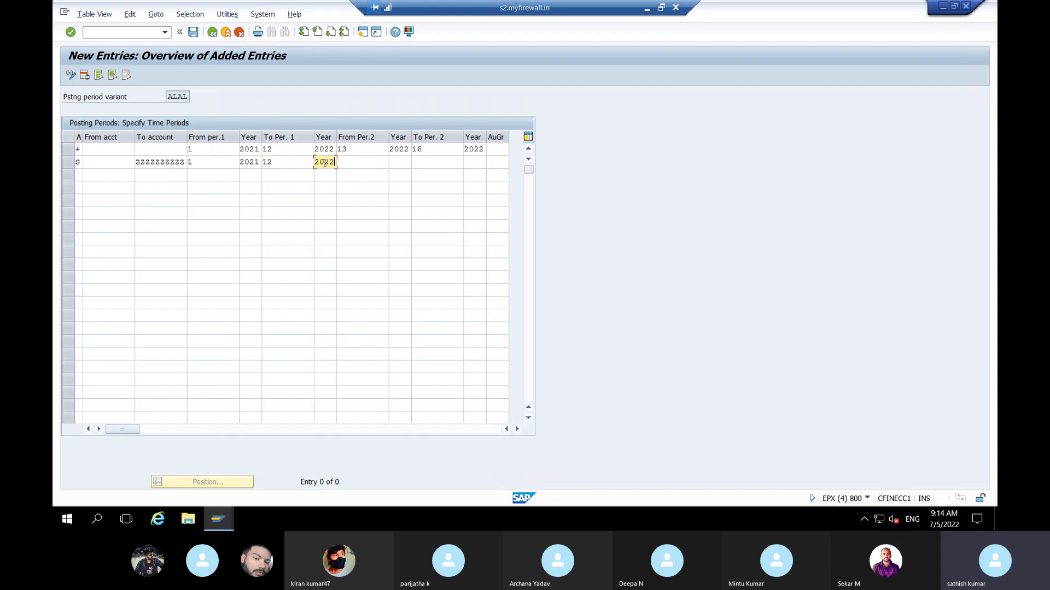
# Set interval 2 of the S row from special period 13/2022 to 16/2022 and save the posting periods.
pyautogui.click(355, 163)
pyautogui.write('13')
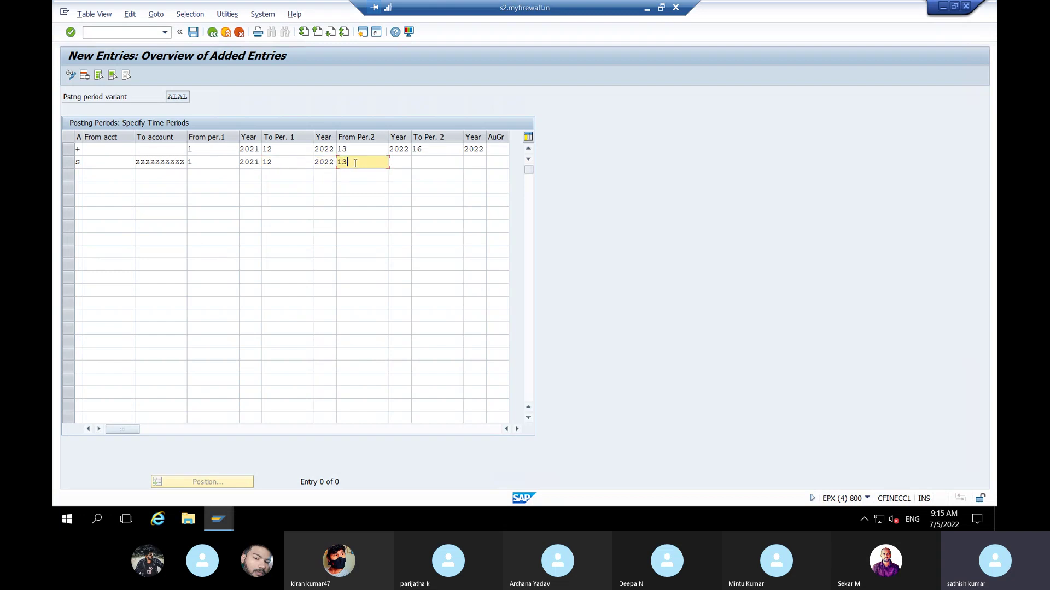
pyautogui.click(396, 164)
pyautogui.write('2022')
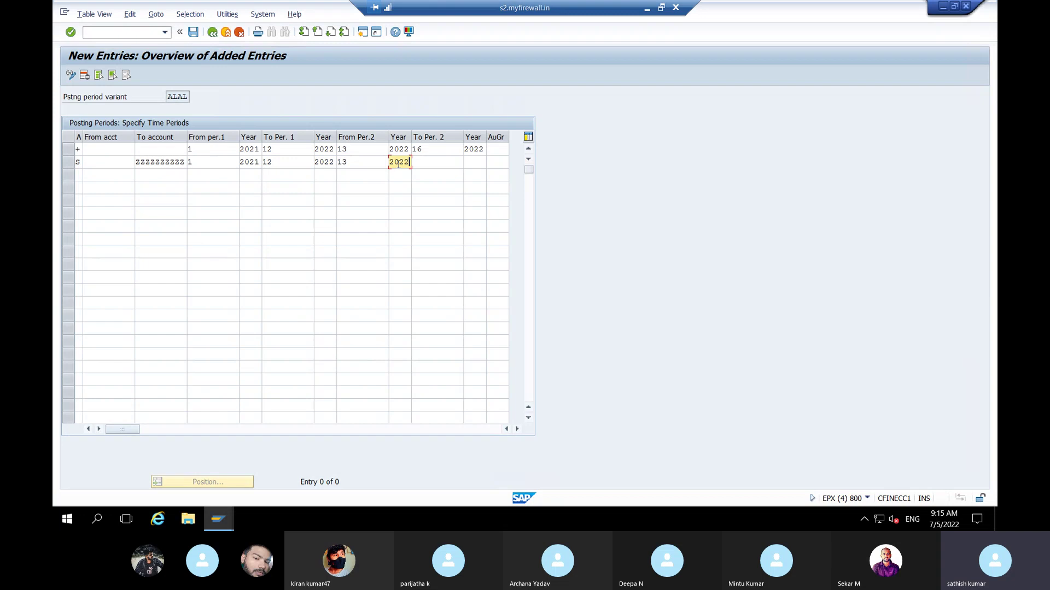
pyautogui.click(432, 165)
pyautogui.write('16')
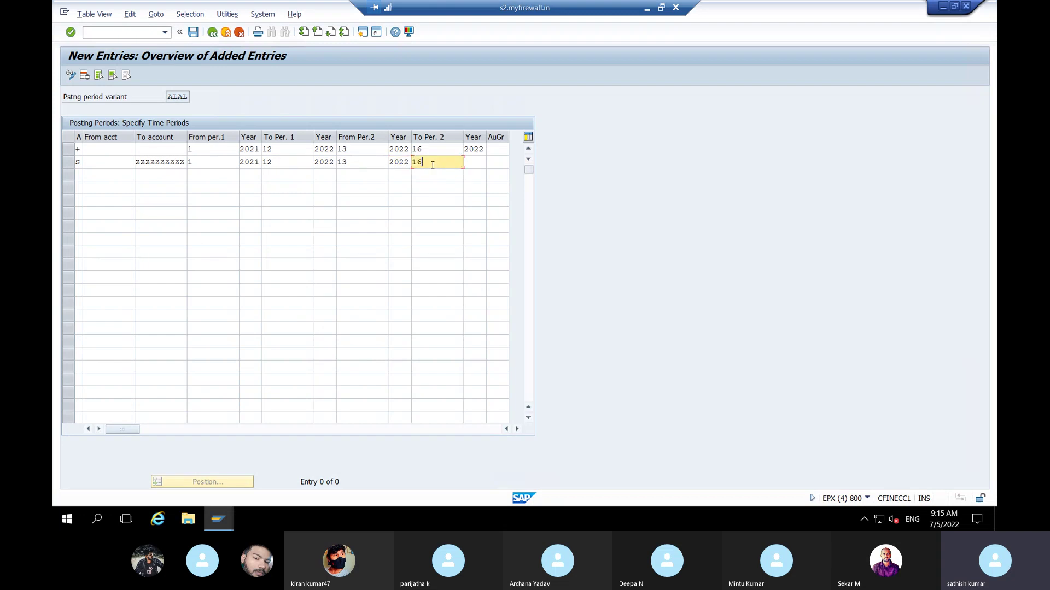
pyautogui.click(474, 164)
pyautogui.write('2022')
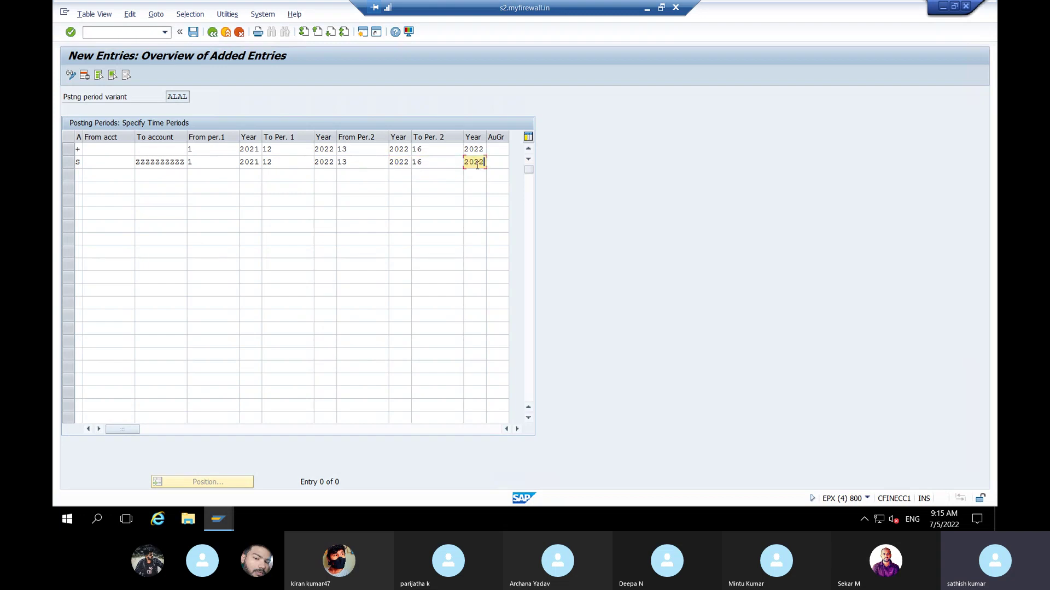
pyautogui.click(194, 33)
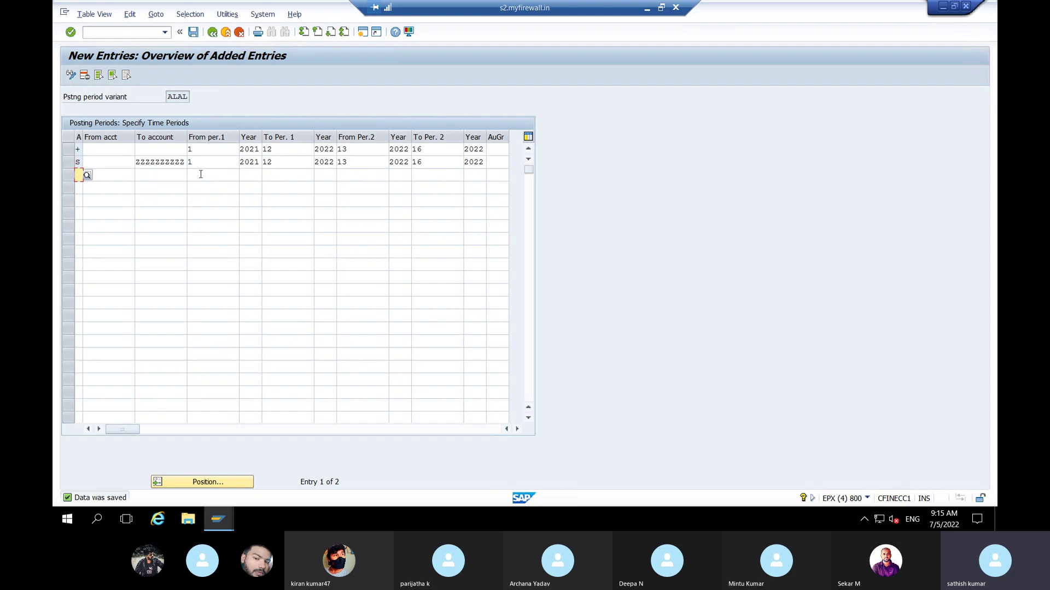
# Set both the starting and ending period of interval 1 to 2 in the + row.
pyautogui.click(198, 154)
pyautogui.press('BackSpace')
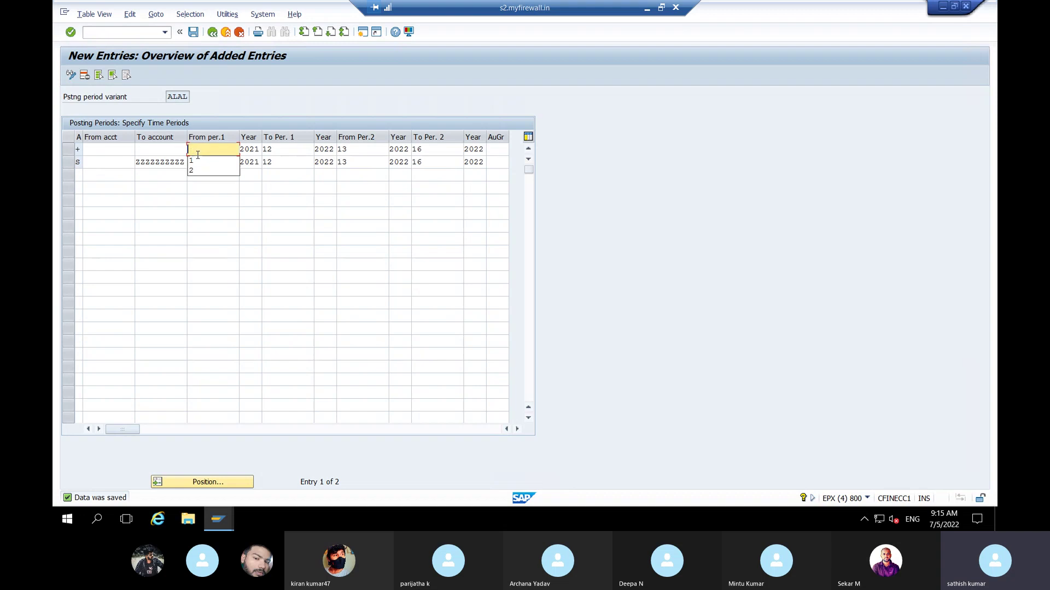
pyautogui.write('2')
pyautogui.click(278, 153)
pyautogui.press('BackSpace')
pyautogui.press('BackSpace')
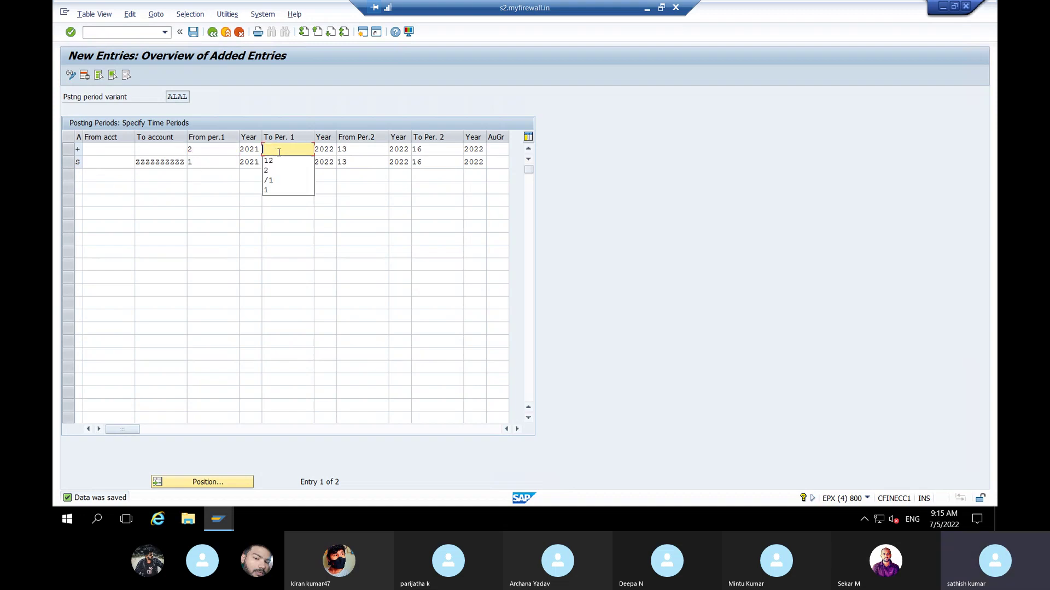
pyautogui.write('2')
# Restrict interval 1 of the S row to start and end in period 2, and save the changed posting periods.
pyautogui.click(202, 163)
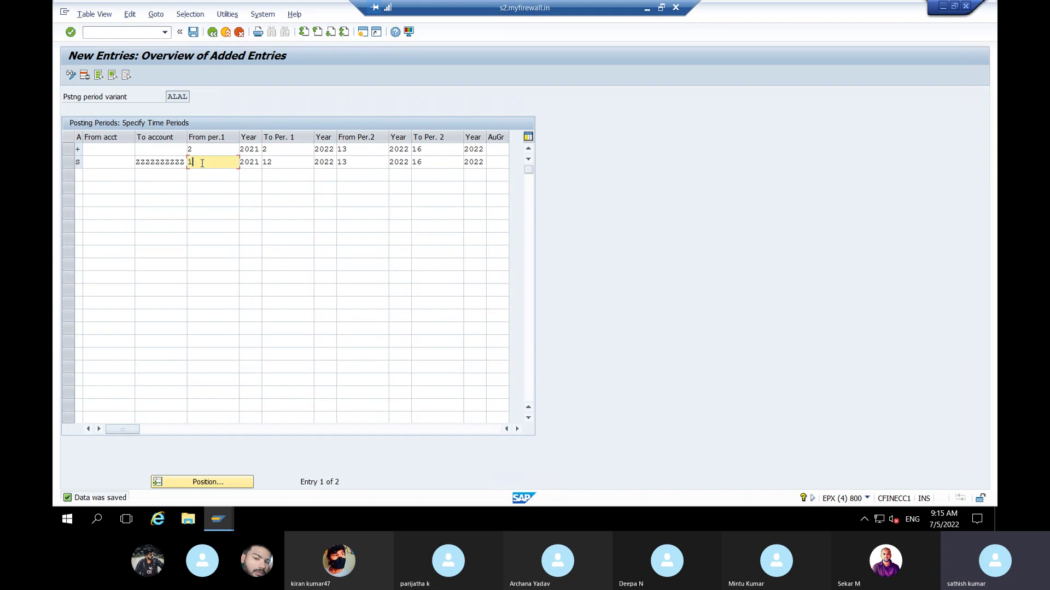
pyautogui.press('BackSpace')
pyautogui.write('2')
pyautogui.click(287, 163)
pyautogui.press('BackSpace')
pyautogui.press('BackSpace')
pyautogui.write('2')
pyautogui.click(193, 32)
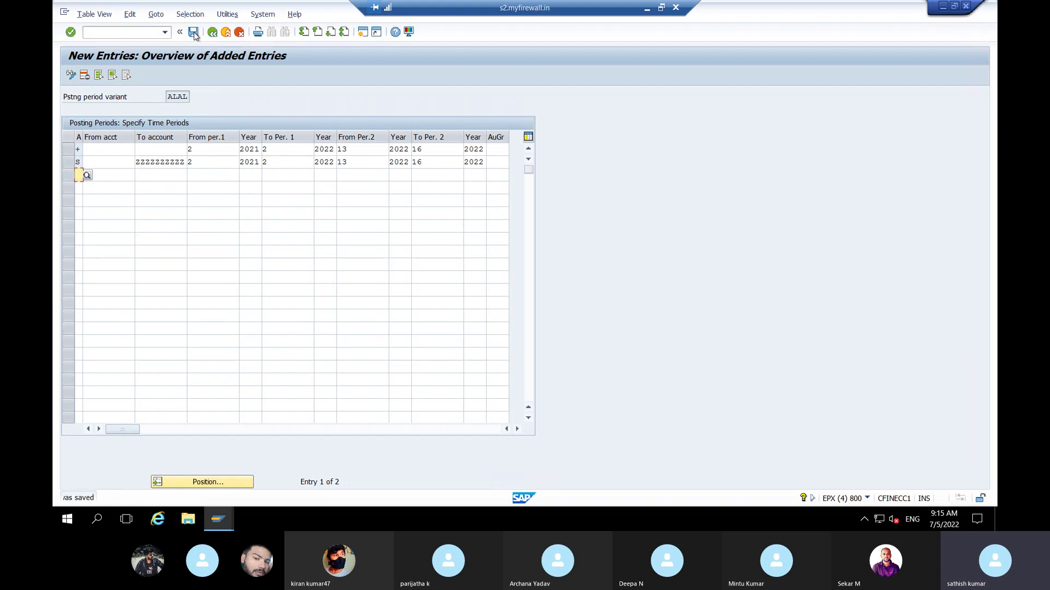
pyautogui.click(208, 161)
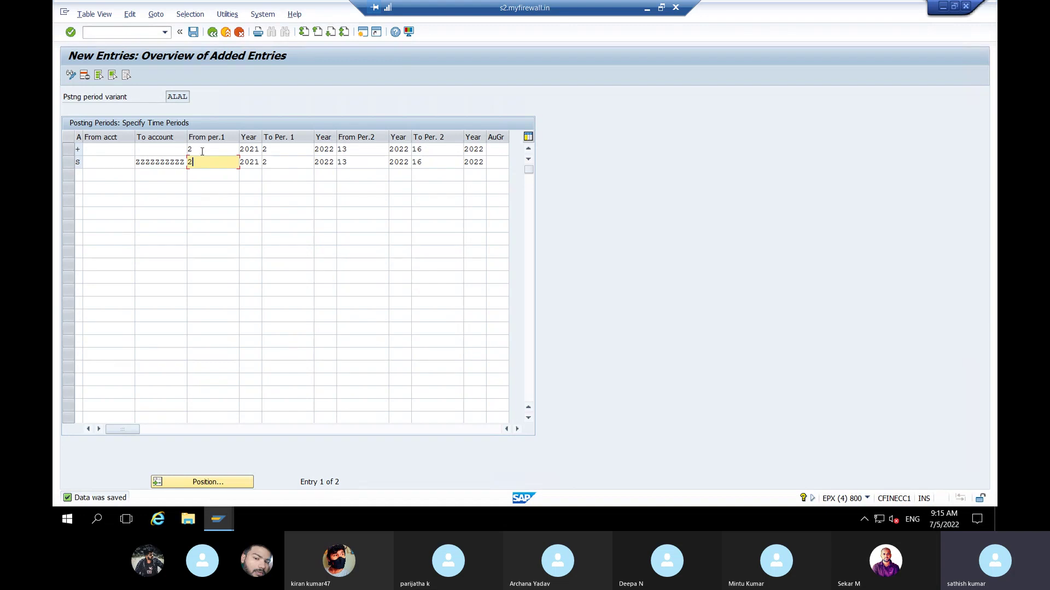
pyautogui.click(201, 150)
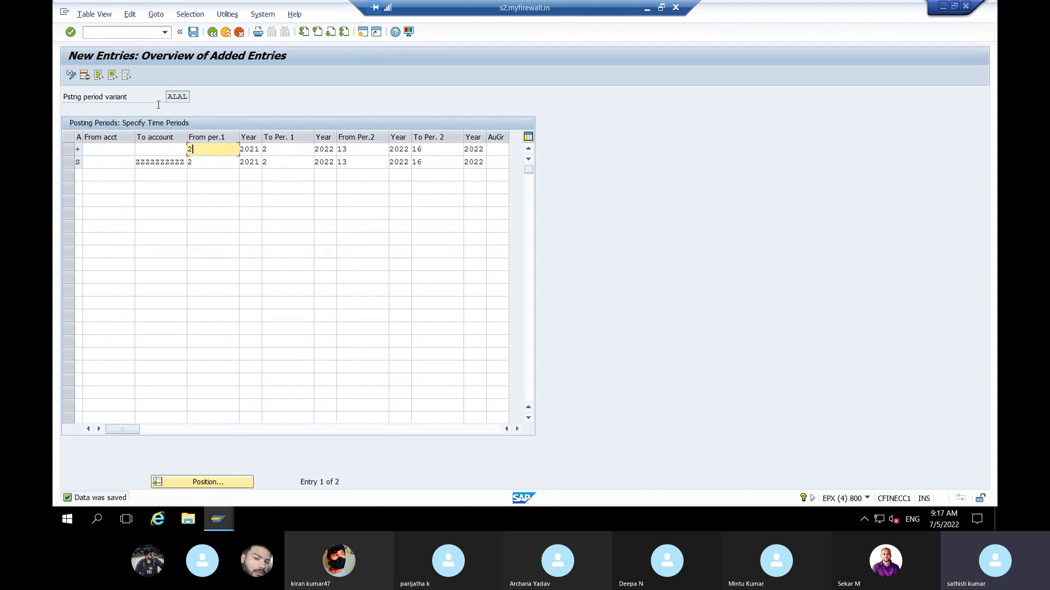
# Leave the posting periods and open the document type maintenance with transaction OBA7.
pyautogui.click(98, 32)
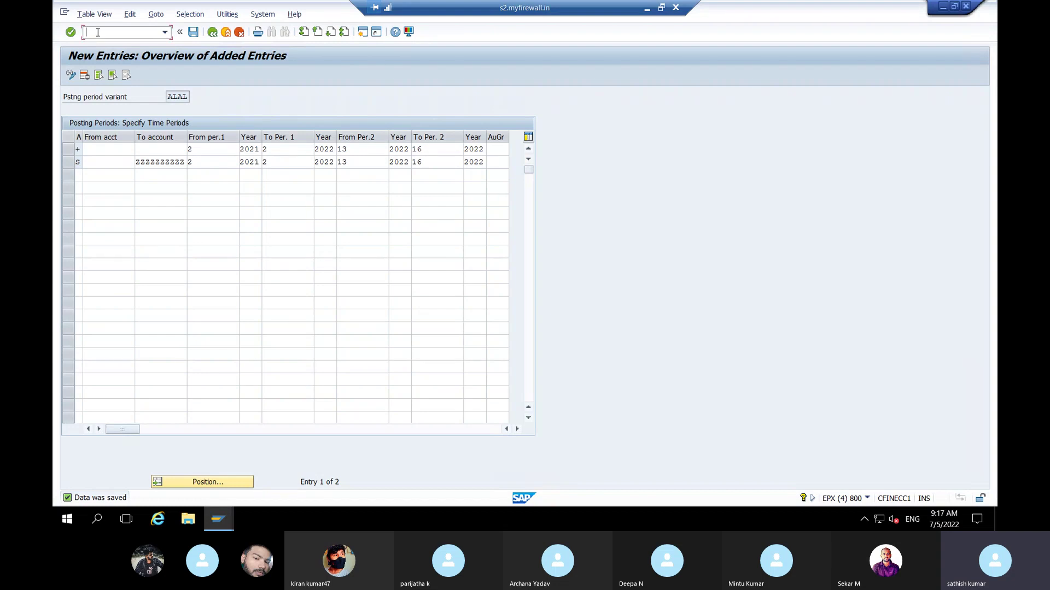
pyautogui.write('/NOBA7')
pyautogui.press('Return')
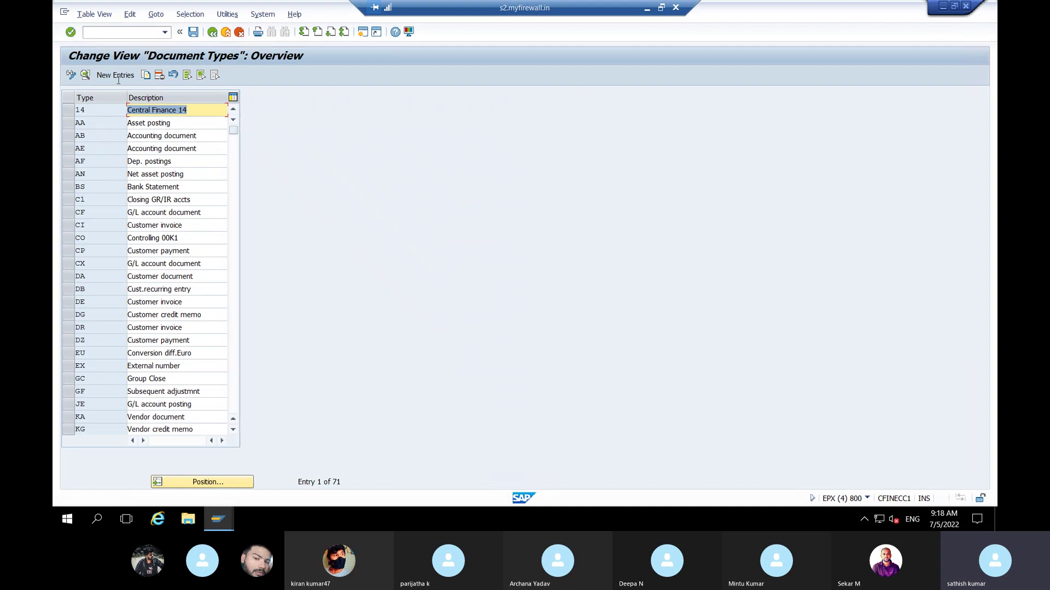
# Find document type SA (G/L account document) in the document types list.
pyautogui.click(231, 485)
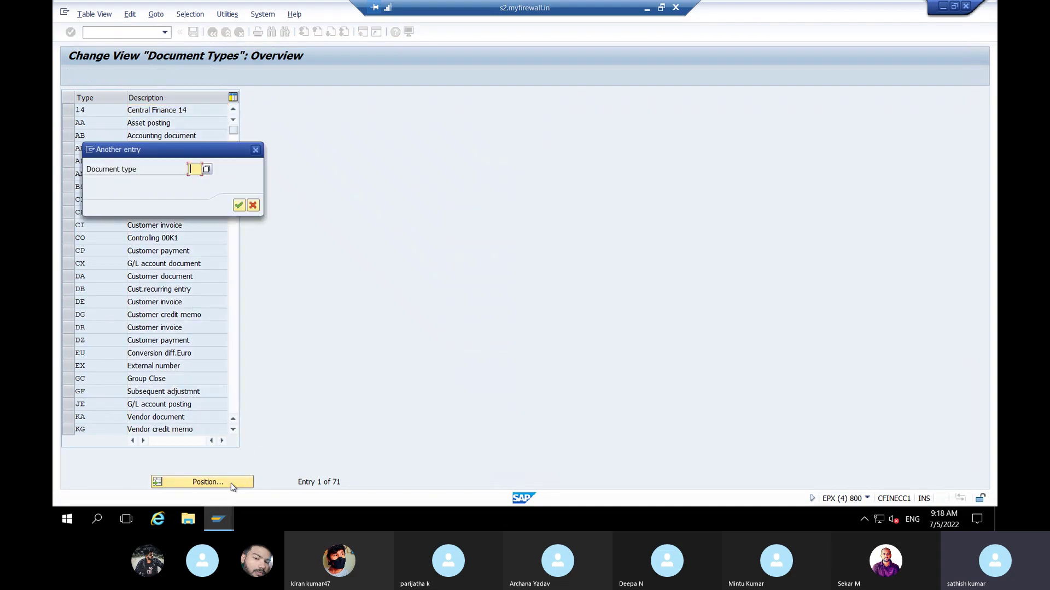
pyautogui.write('SA')
pyautogui.press('Return')
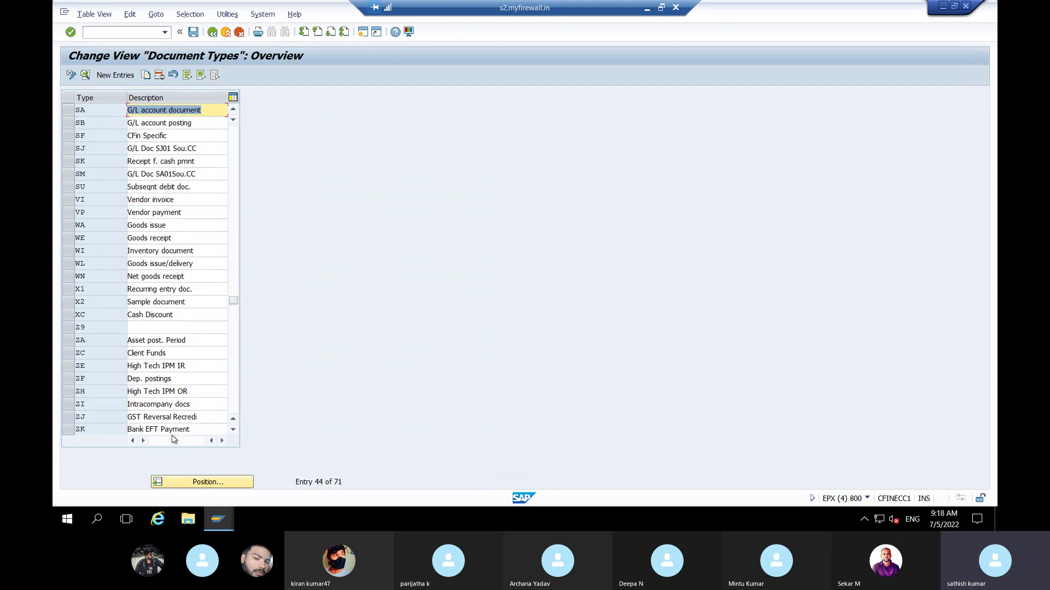
pyautogui.click(67, 112)
pyautogui.click(66, 113)
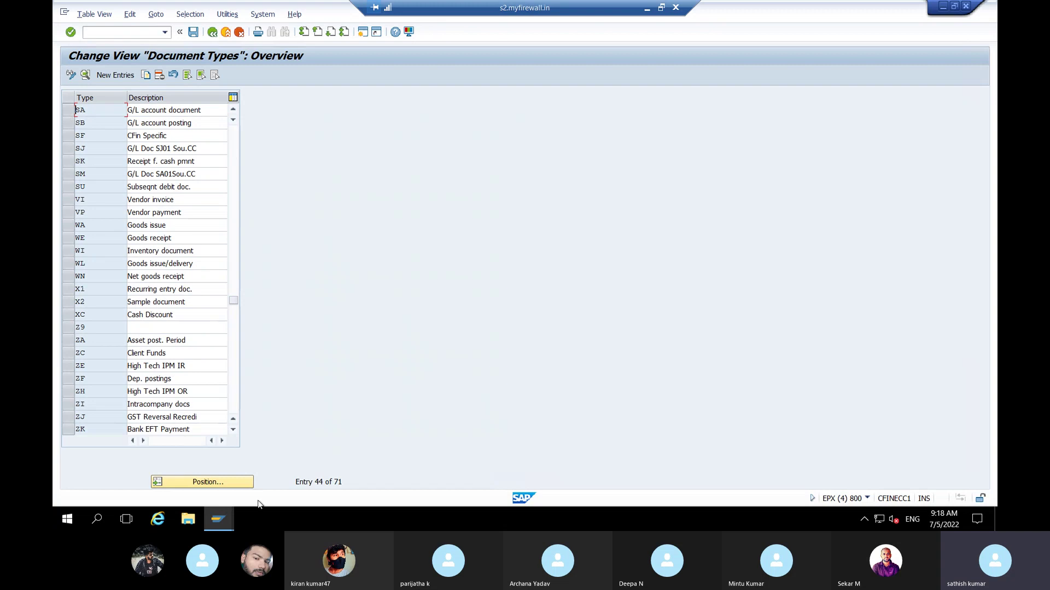
# Find document type KA and review the vendor types KA, KG, KR and KZ by marking them temporarily.
pyautogui.click(230, 482)
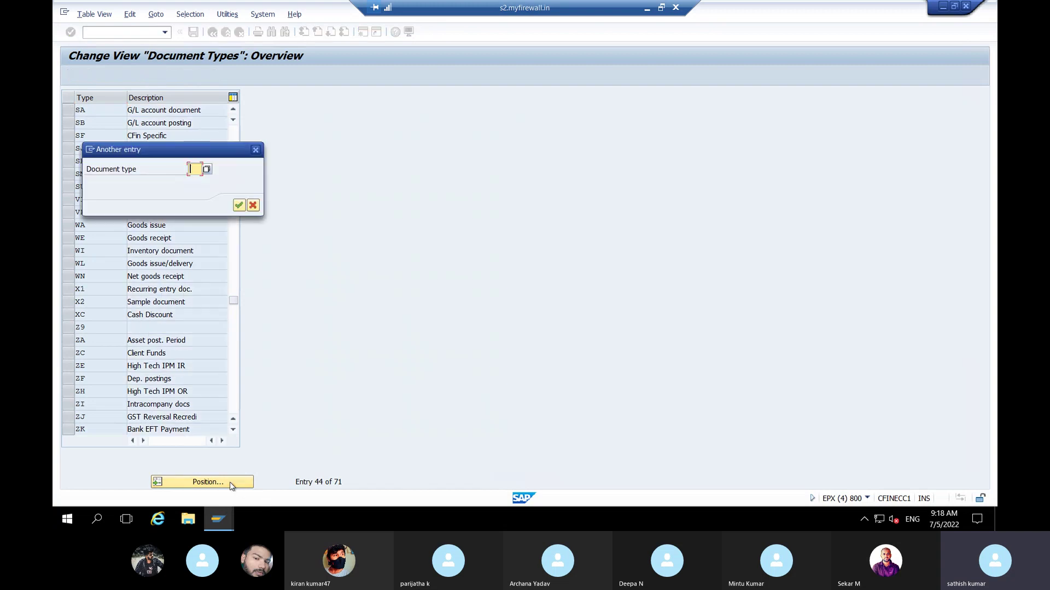
pyautogui.write('KA')
pyautogui.press('Return')
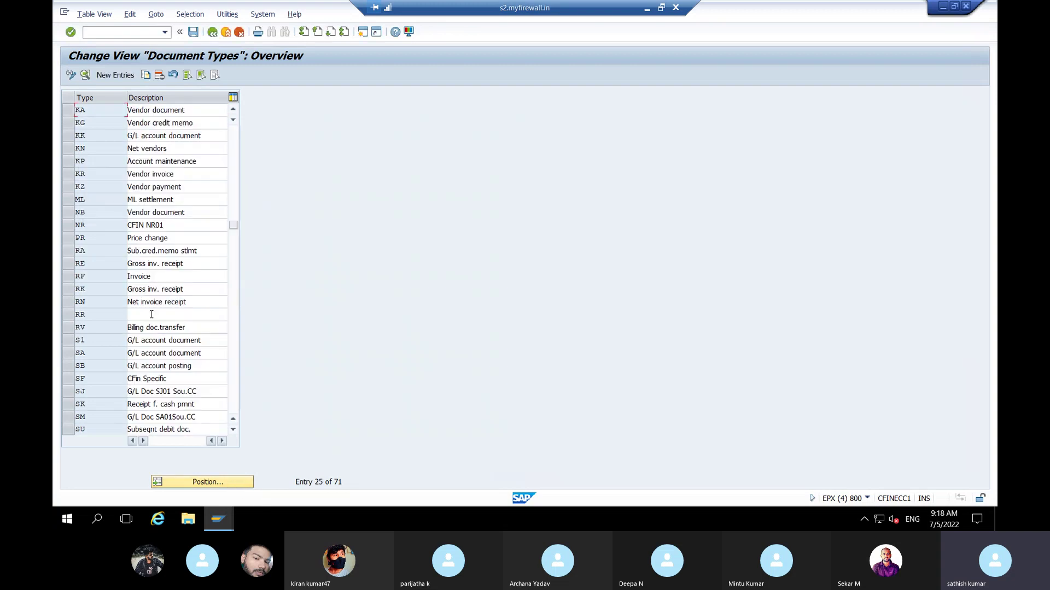
pyautogui.click(66, 112)
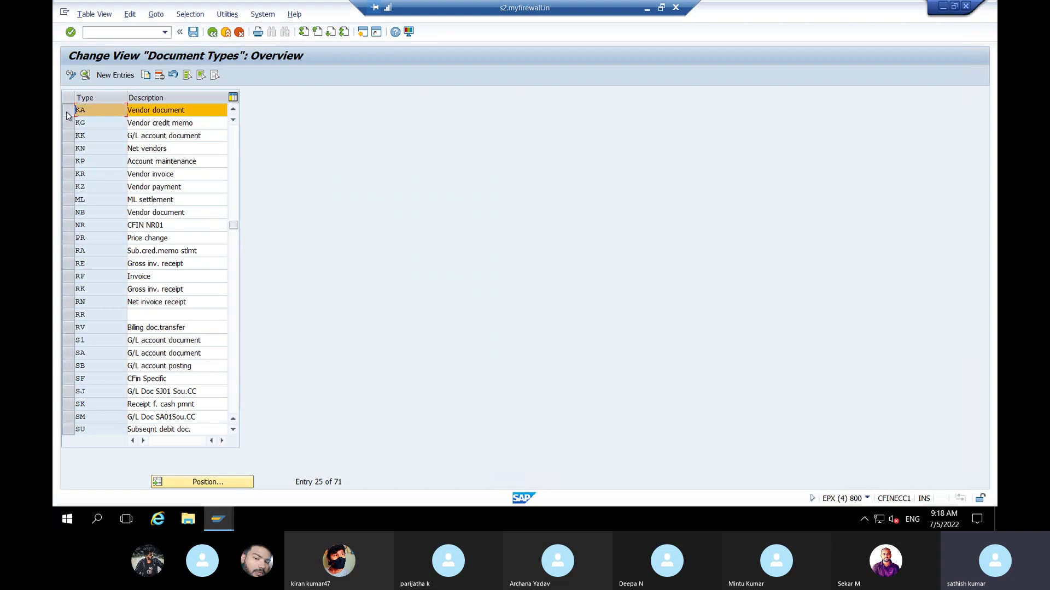
pyautogui.click(68, 123)
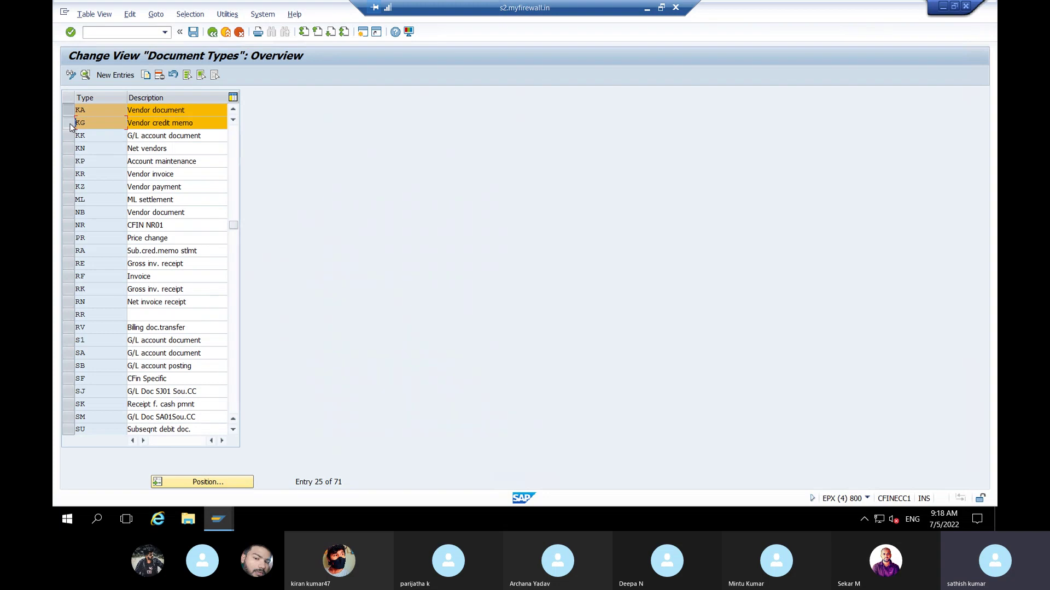
pyautogui.click(68, 174)
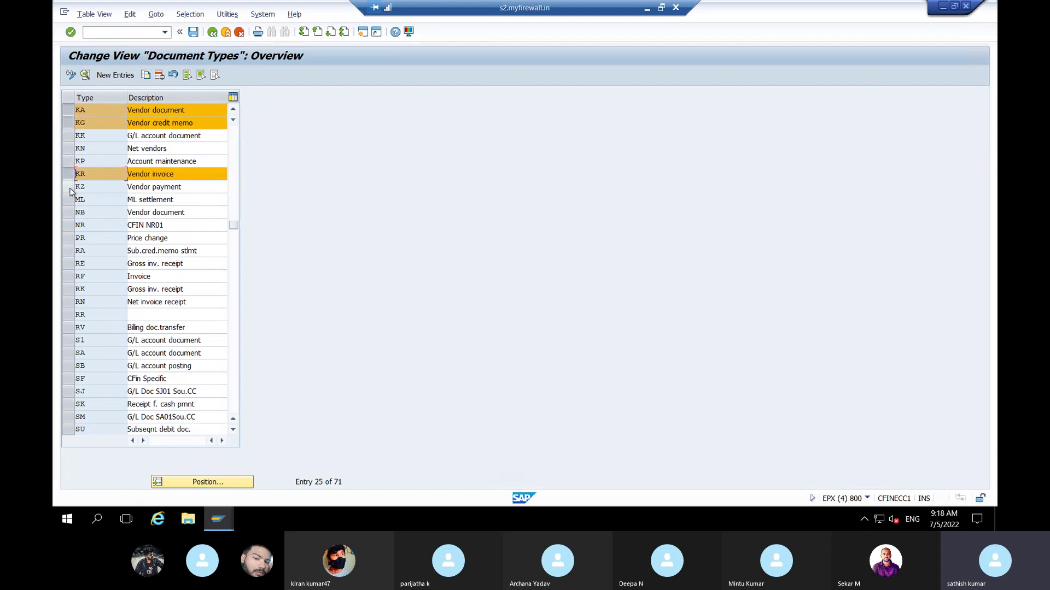
pyautogui.click(69, 187)
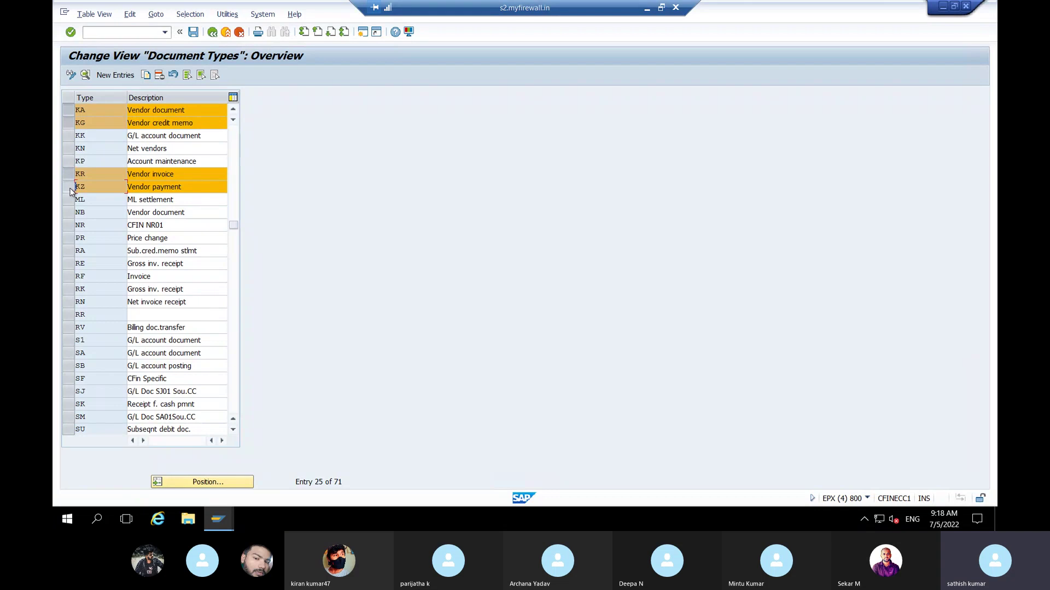
pyautogui.click(69, 189)
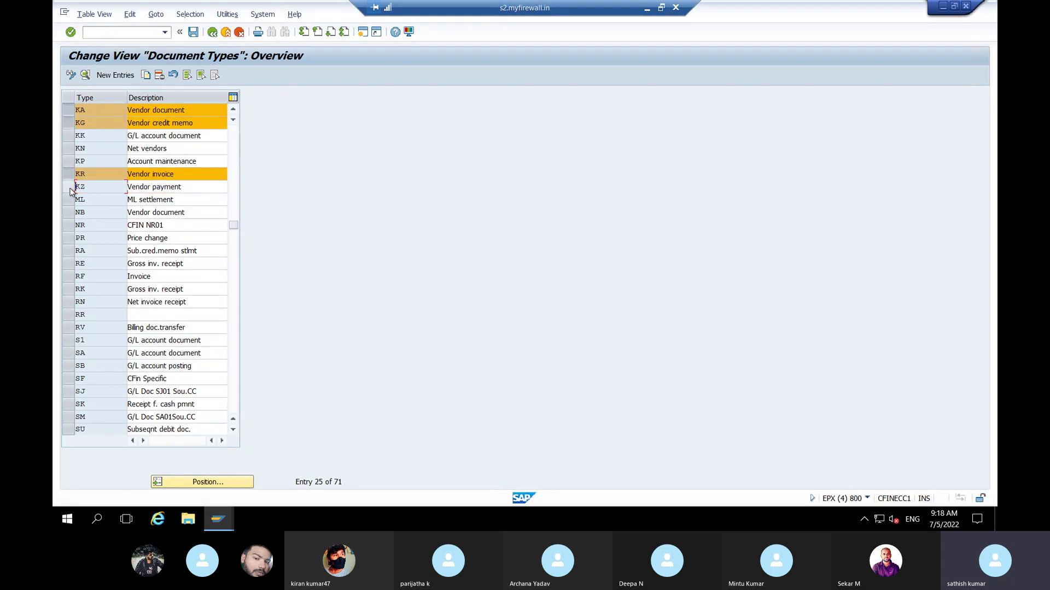
pyautogui.click(67, 174)
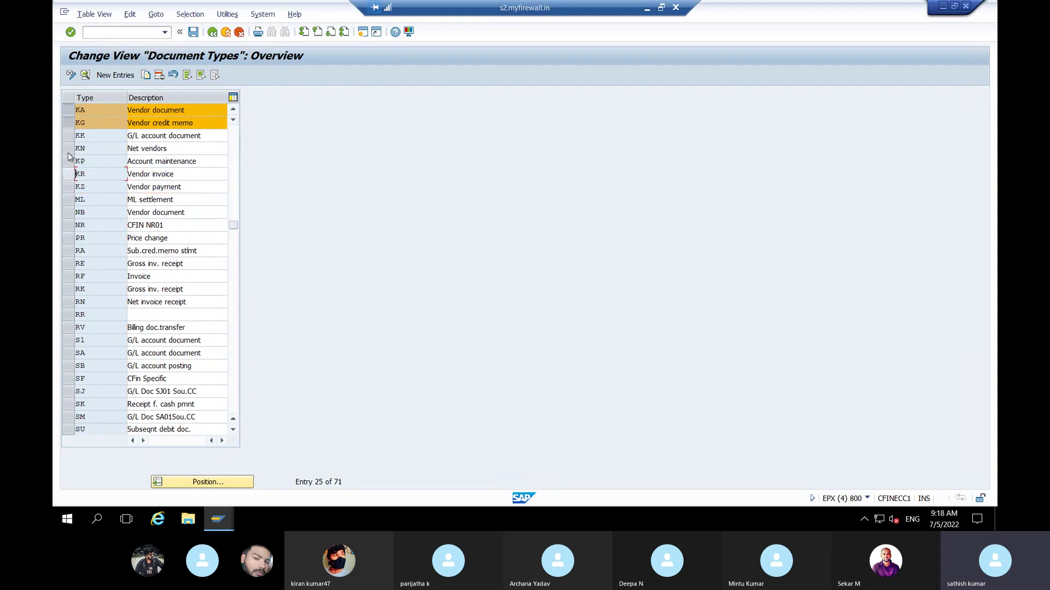
pyautogui.click(67, 124)
pyautogui.click(67, 109)
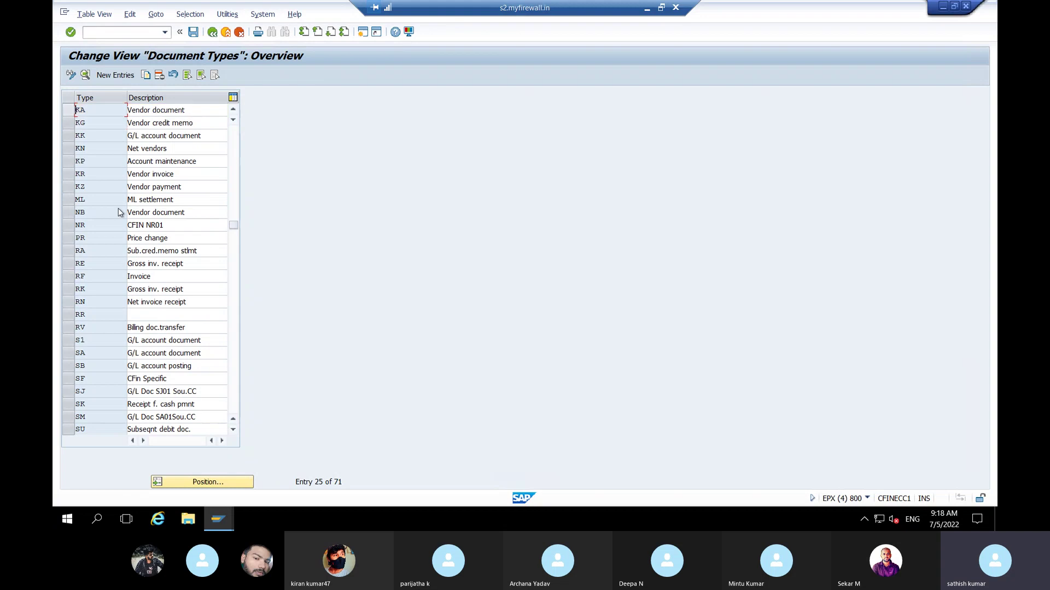
# Find document type DA and mark the customer types DA, DG, DR and DZ for review.
pyautogui.click(226, 483)
pyautogui.write('DA')
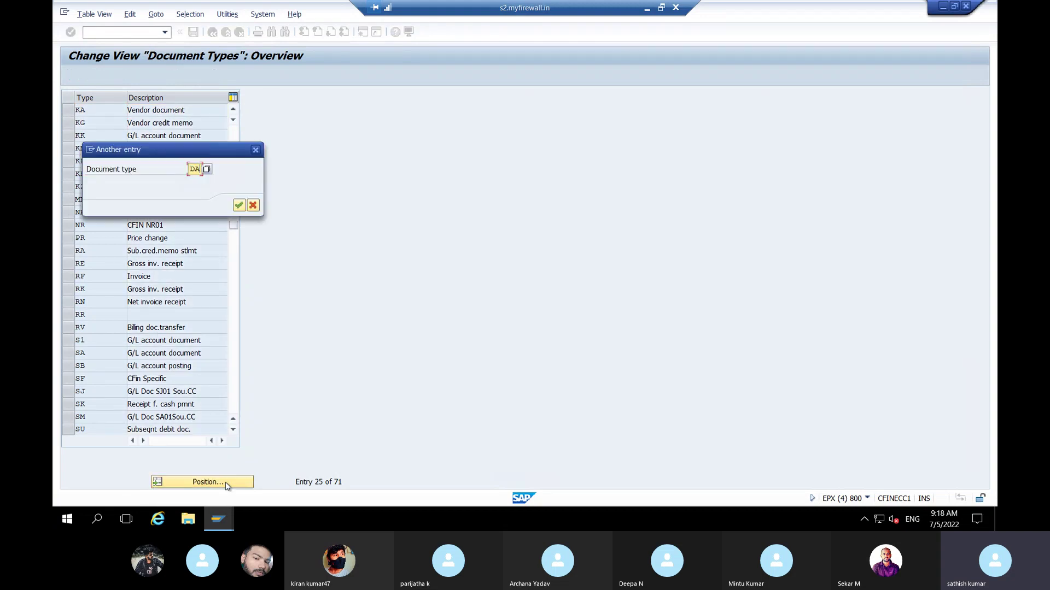
pyautogui.press('Return')
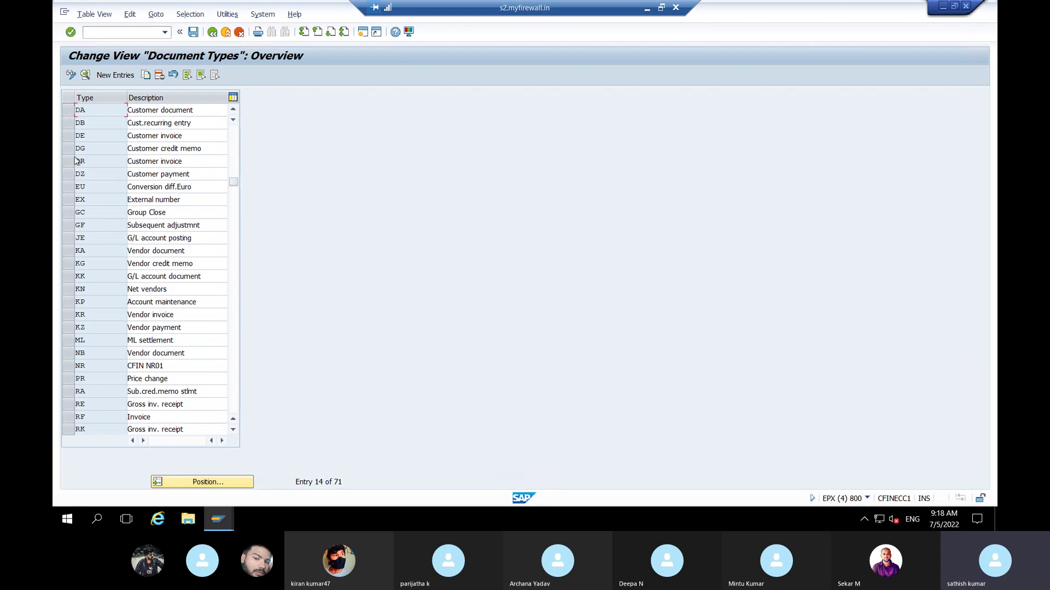
pyautogui.click(68, 111)
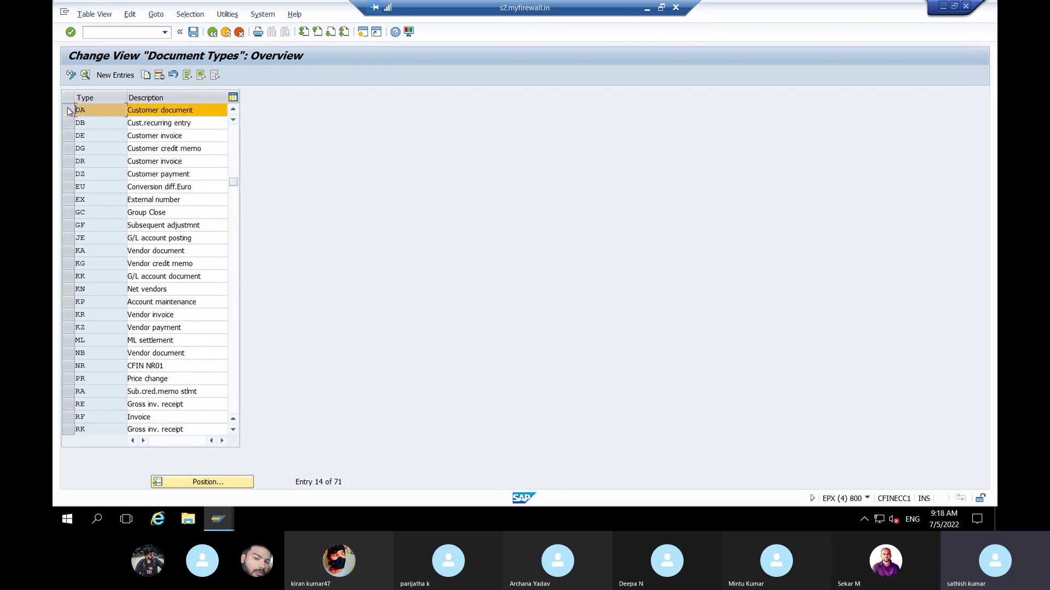
pyautogui.click(69, 148)
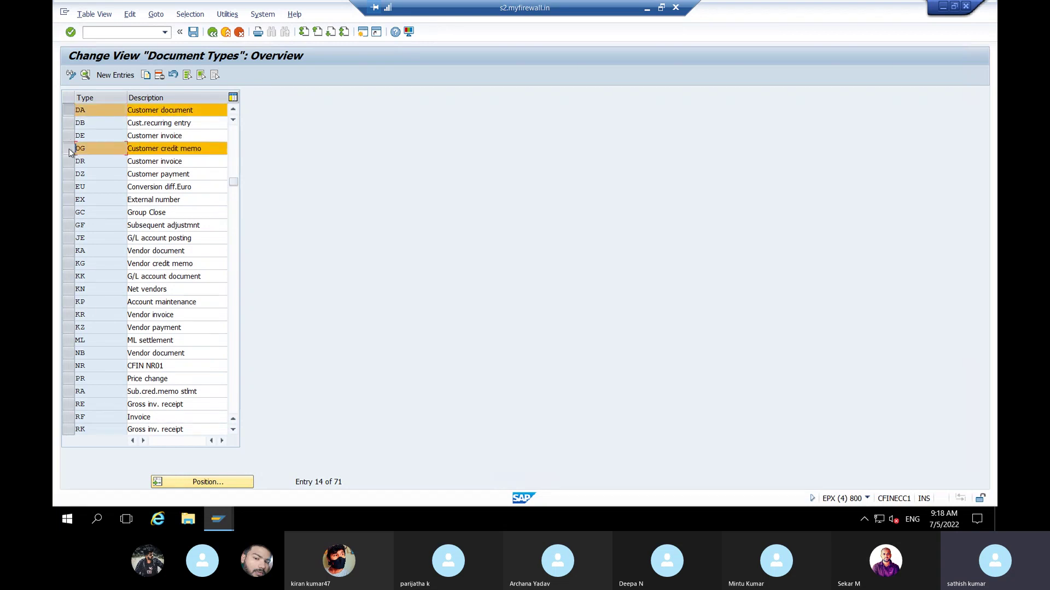
pyautogui.click(69, 161)
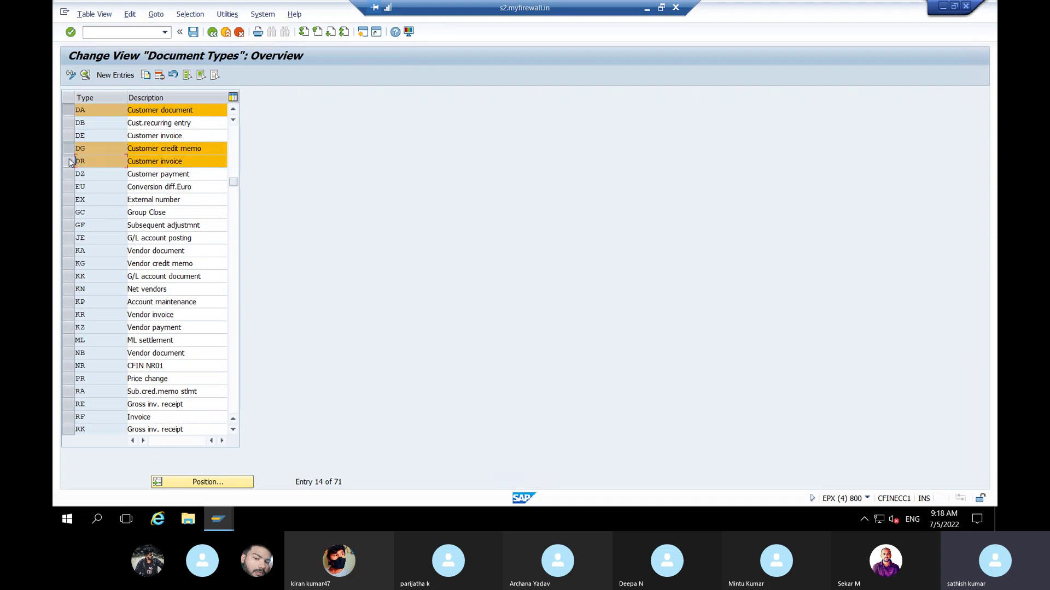
pyautogui.click(69, 175)
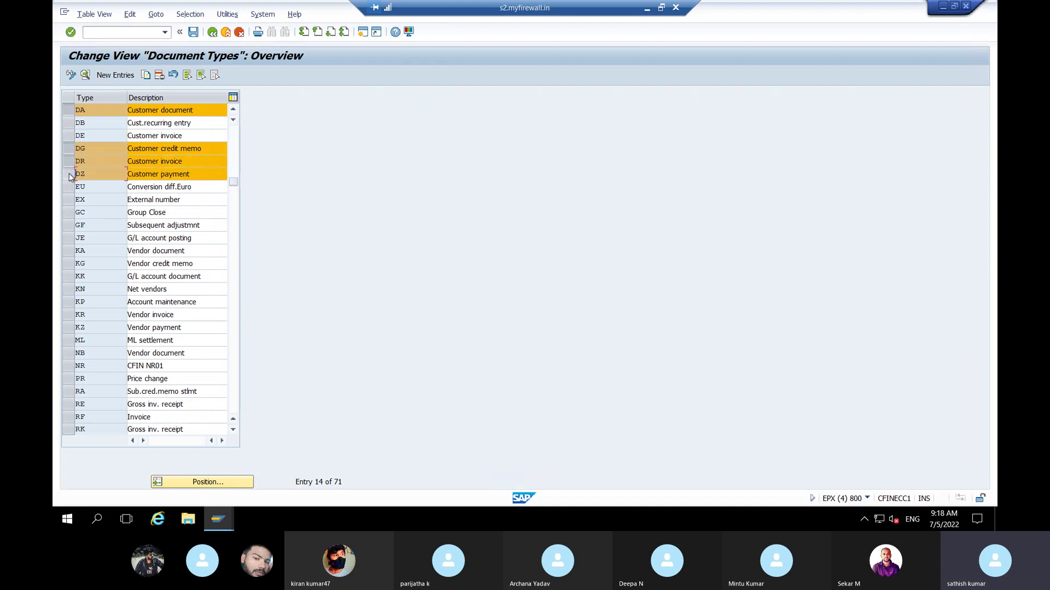
# Clear the marks from customer document types DZ, DR, DG and DA.
pyautogui.click(68, 174)
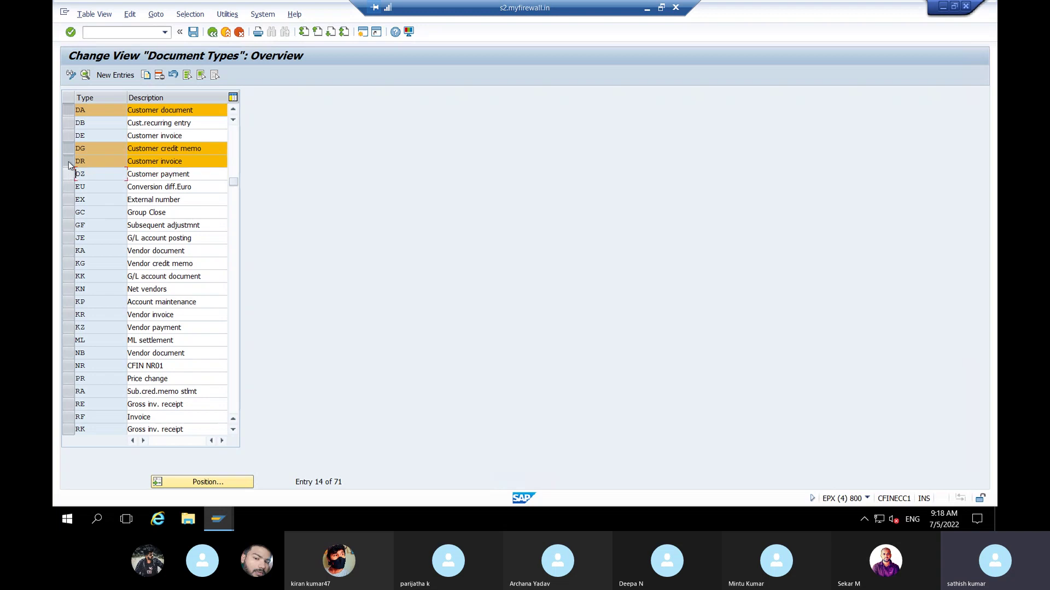
pyautogui.click(68, 161)
pyautogui.click(68, 147)
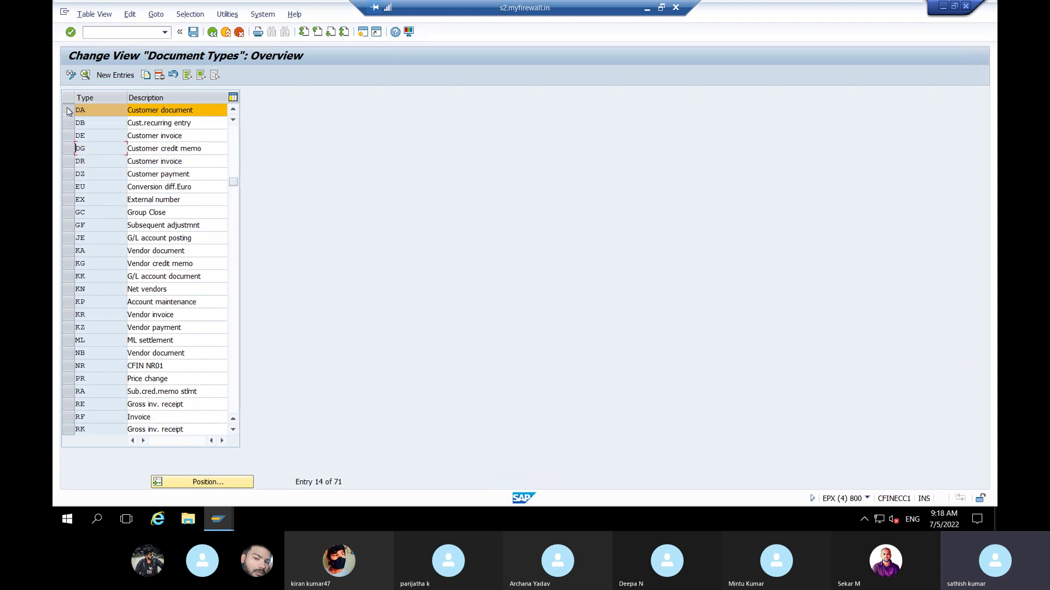
pyautogui.click(67, 111)
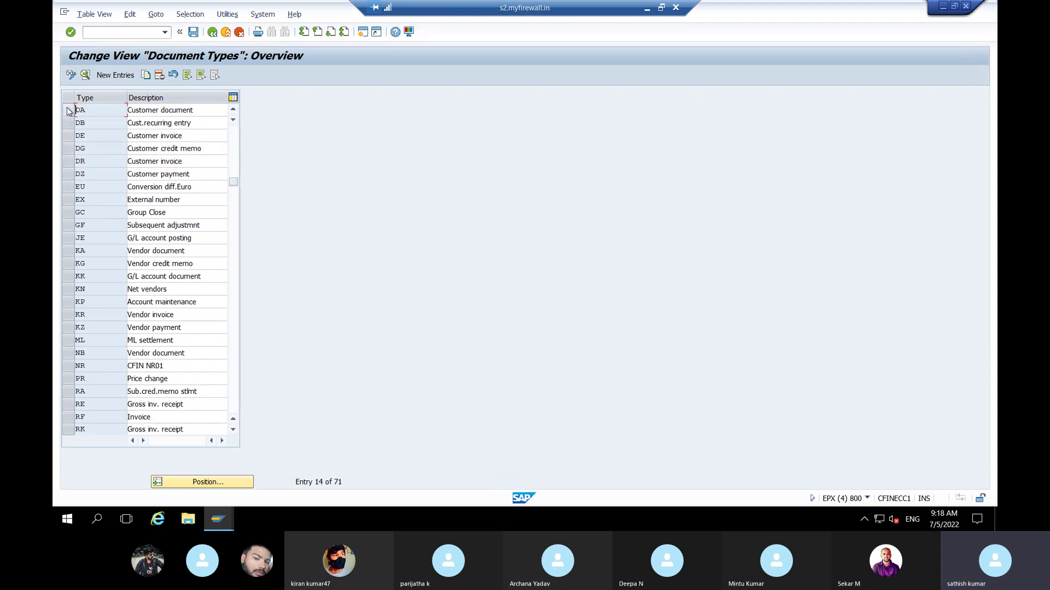
# Find document type AA in the document types list and mark it for review.
pyautogui.click(217, 484)
pyautogui.write('AA')
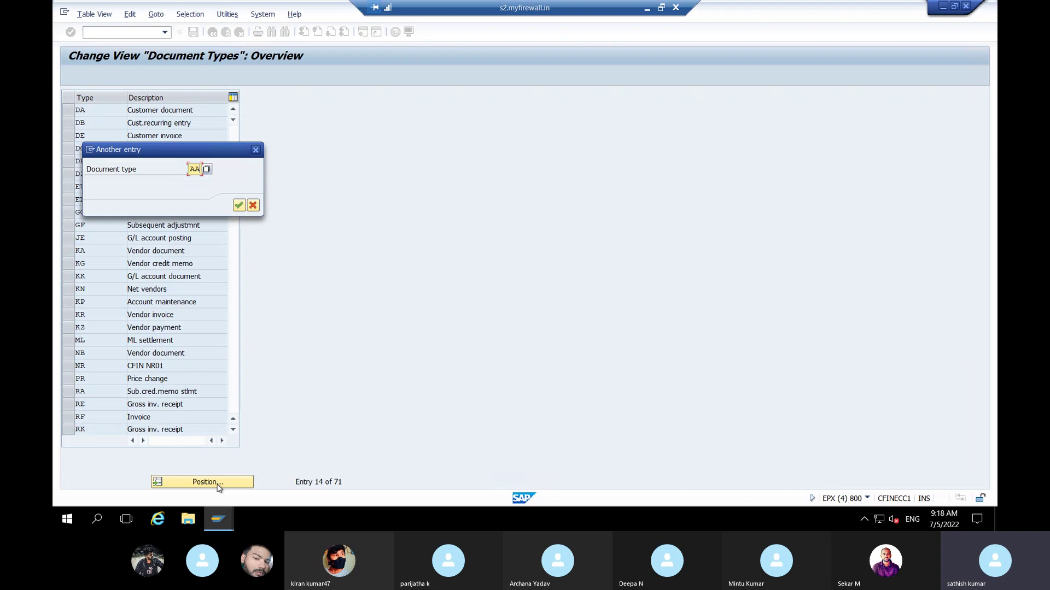
pyautogui.press('Return')
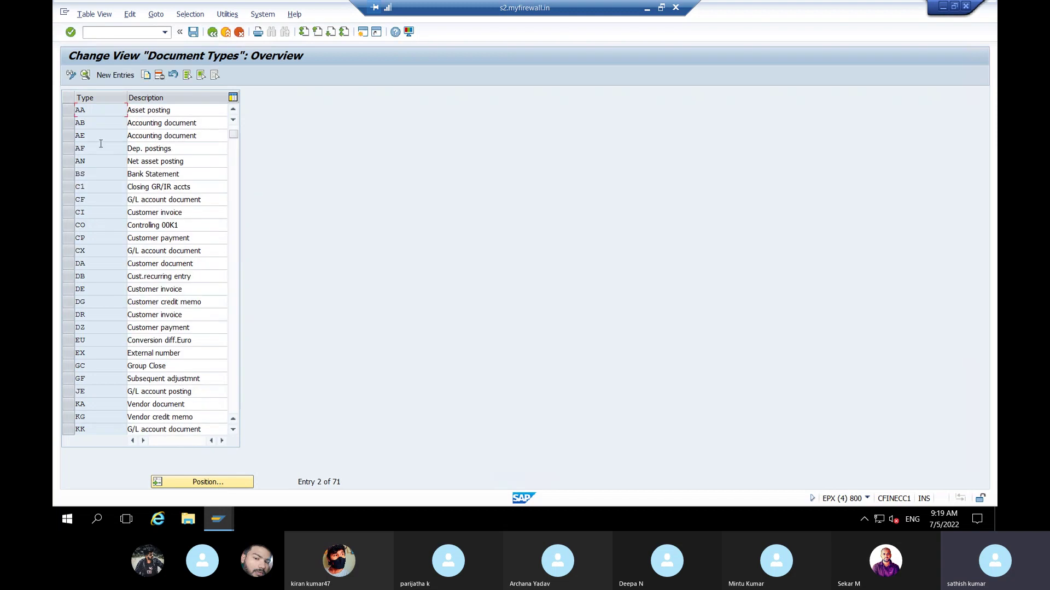
pyautogui.click(69, 110)
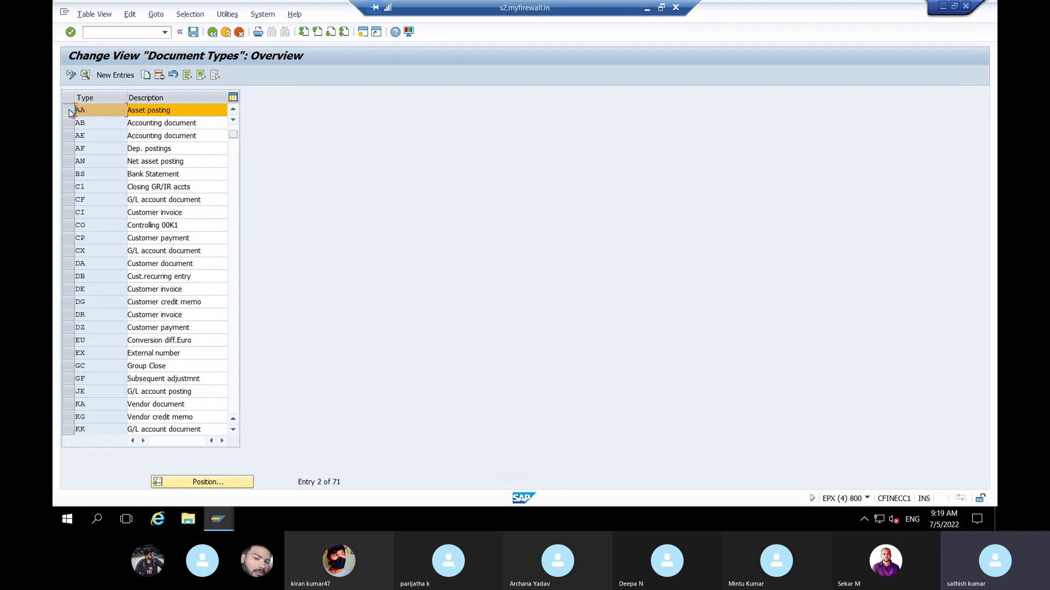
# Open outgoing payment posting with transaction F-53 and check its default document type.
pyautogui.click(110, 33)
pyautogui.write('/NF-53')
pyautogui.press('Return')
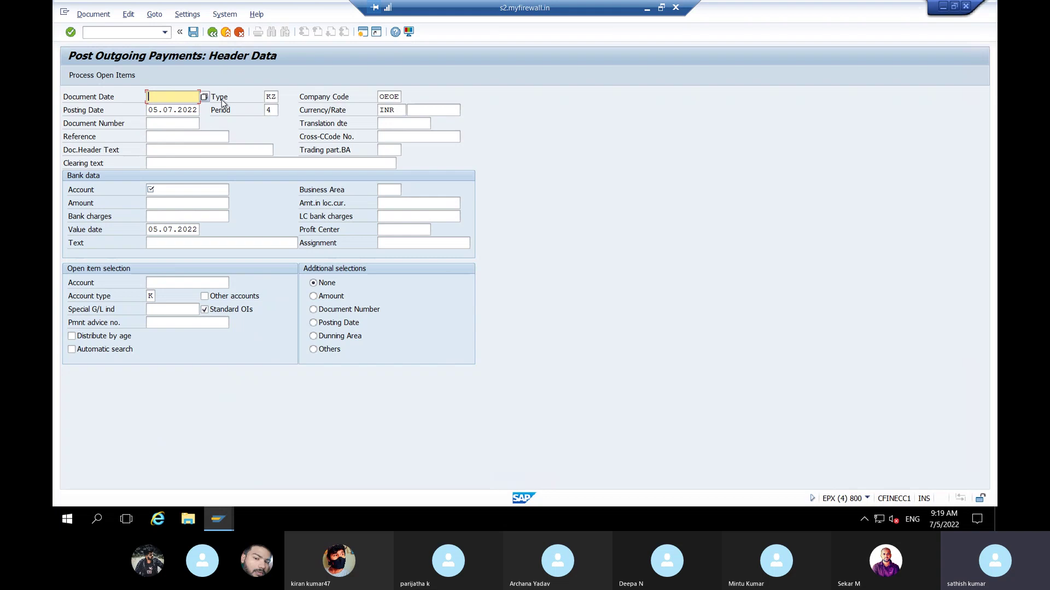
pyautogui.click(274, 97)
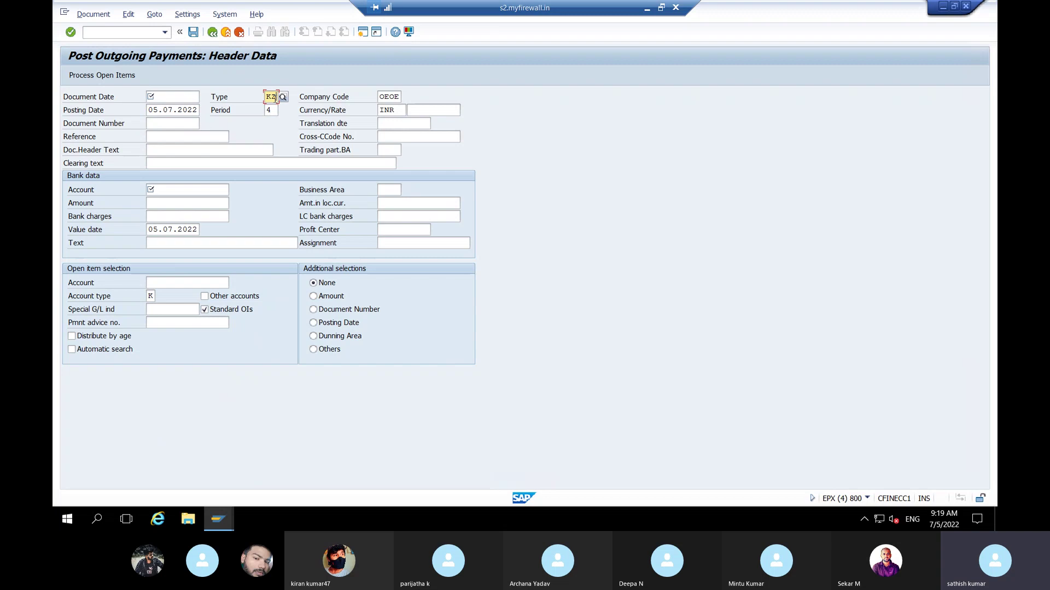
# Open vendor invoice entry with transaction F-43 and check its default document type.
pyautogui.click(97, 34)
pyautogui.write('/NF-43')
pyautogui.press('Return')
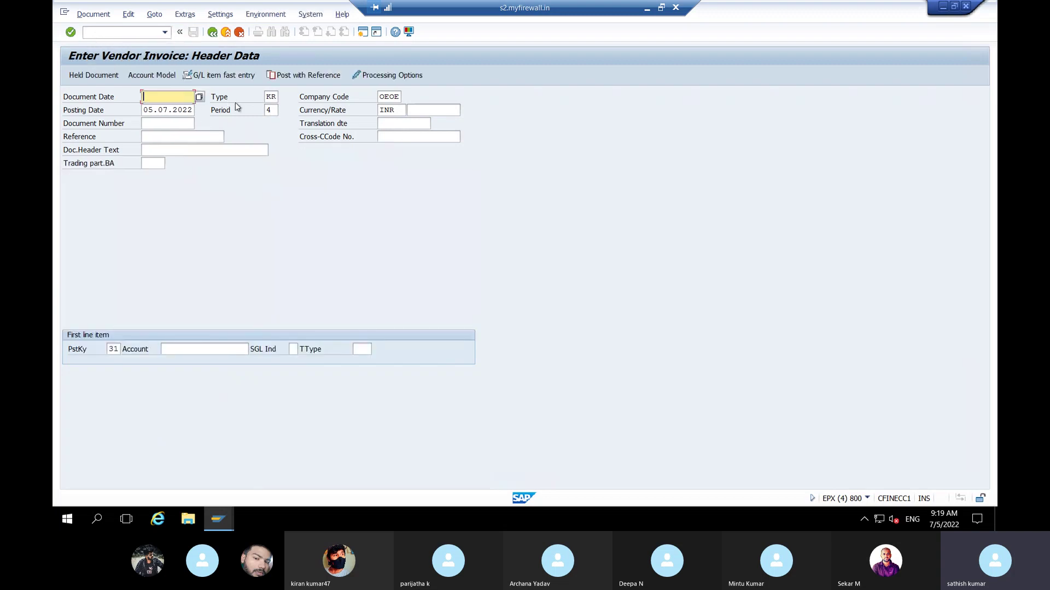
pyautogui.click(271, 96)
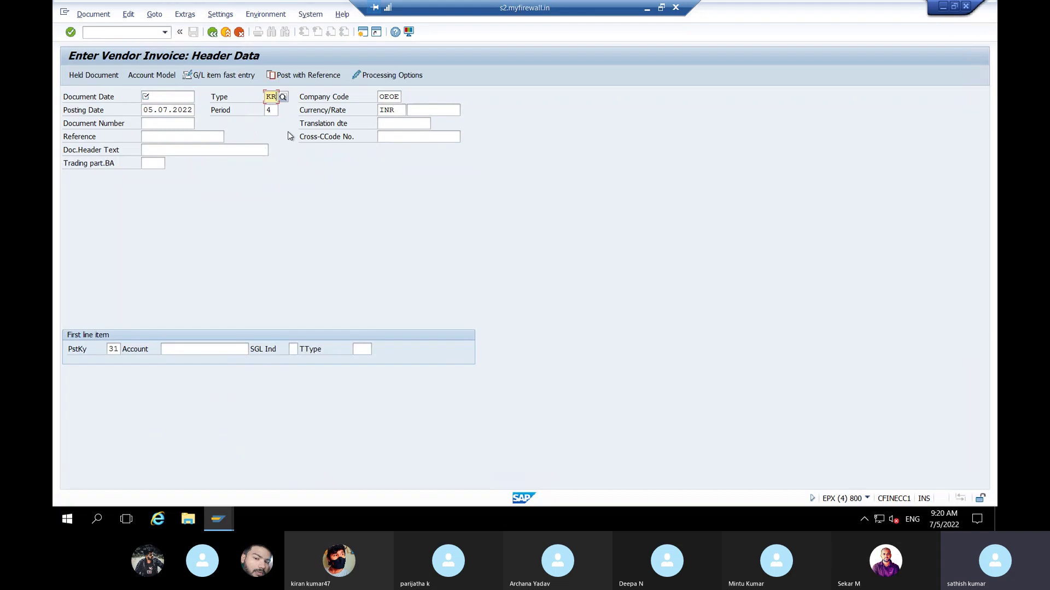
# Open customer invoice entry with transaction F-22 and check its default document type.
pyautogui.click(100, 33)
pyautogui.write('/NF-22')
pyautogui.press('Return')
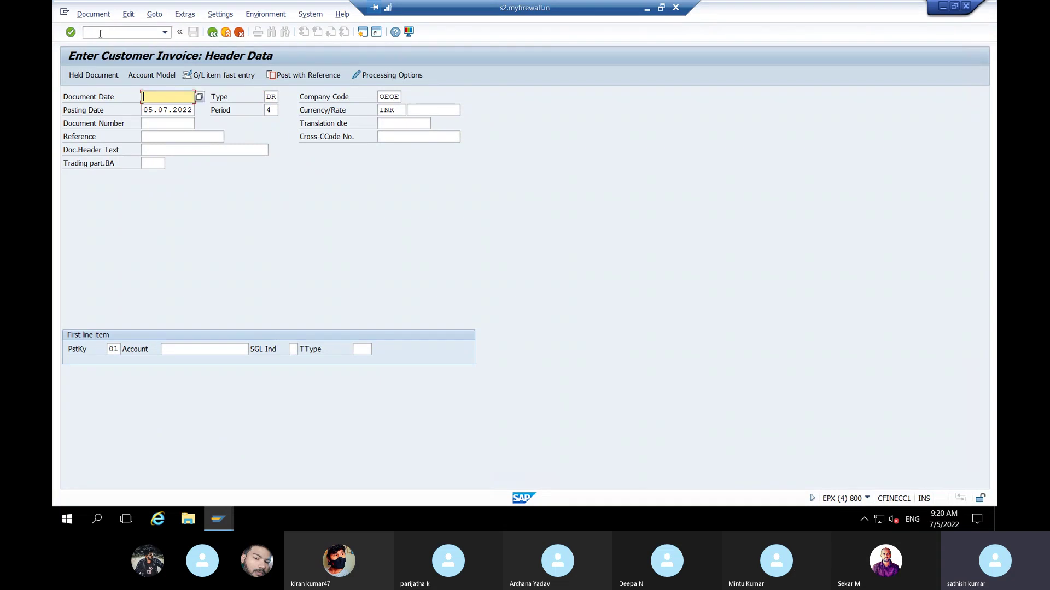
pyautogui.click(276, 97)
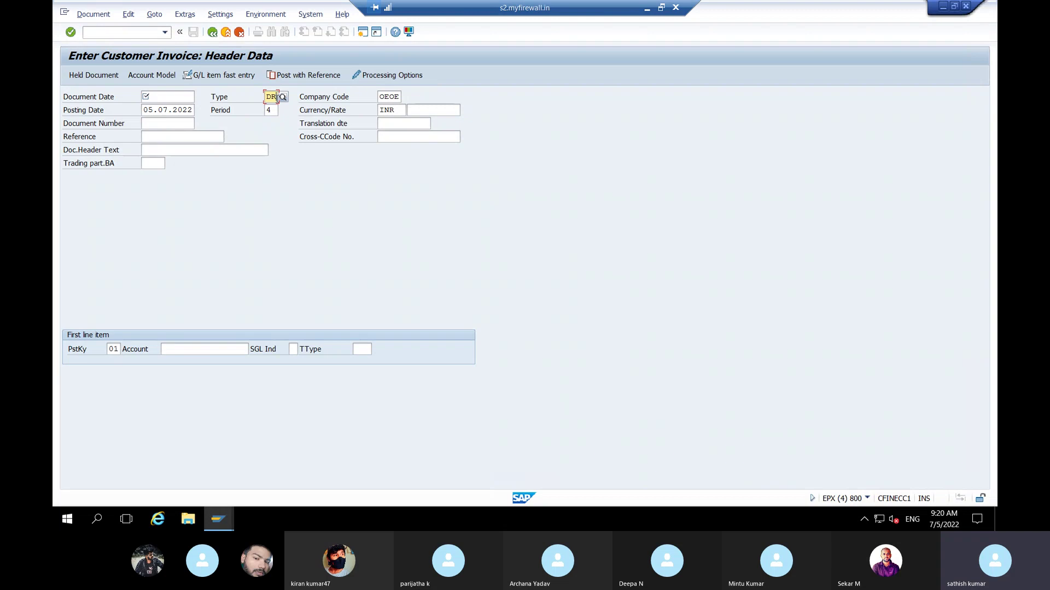
# Open incoming payment posting with transaction F-28 and check its default document type.
pyautogui.click(115, 30)
pyautogui.write('/NF-28')
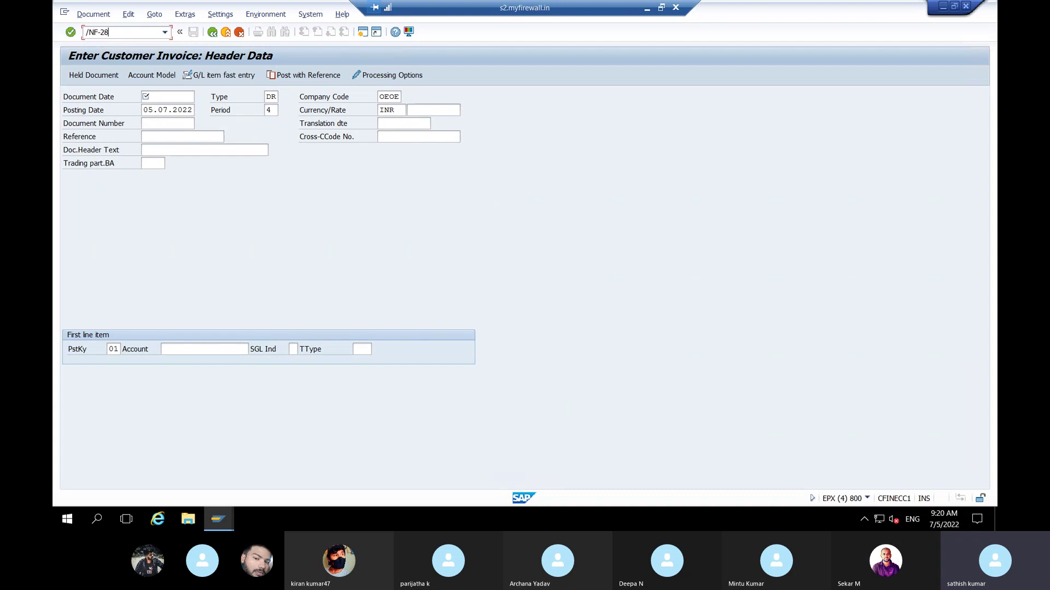
pyautogui.press('Return')
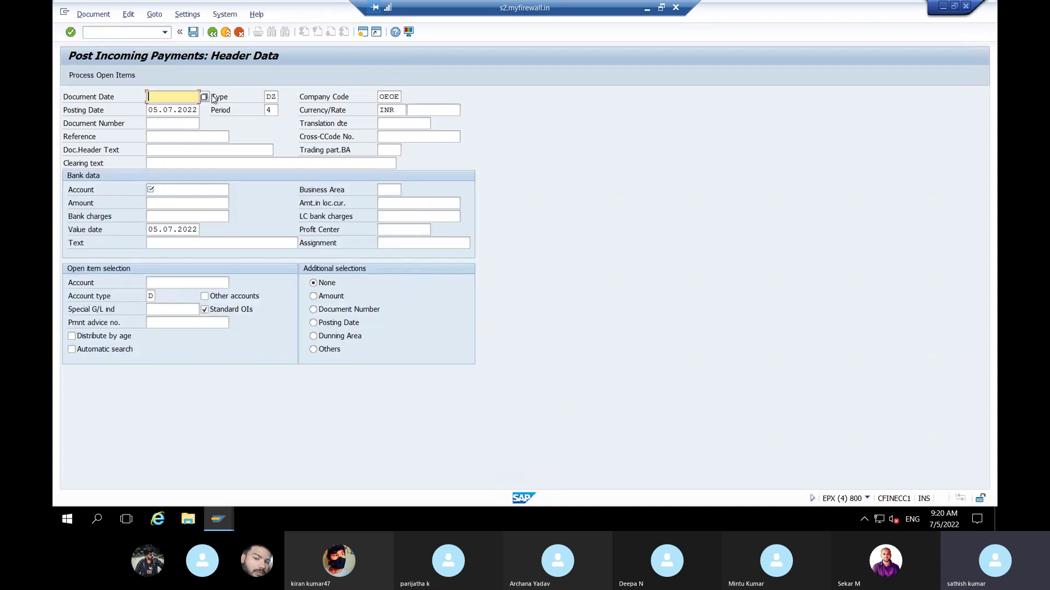
pyautogui.click(274, 97)
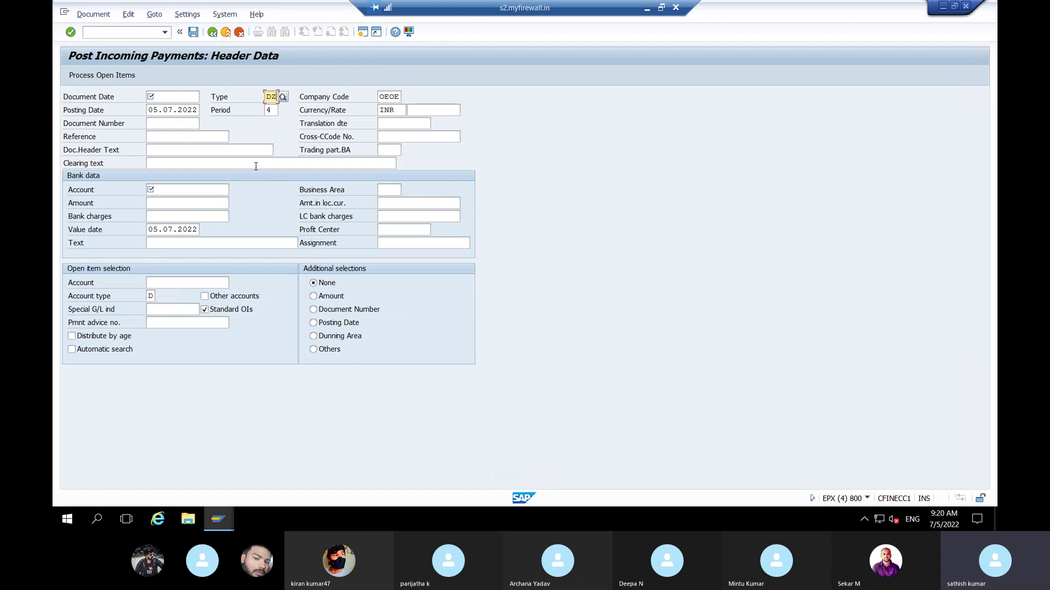
# Open G/L account posting with transaction F-02 and check its default document type.
pyautogui.click(109, 31)
pyautogui.write('/NF-02')
pyautogui.press('Return')
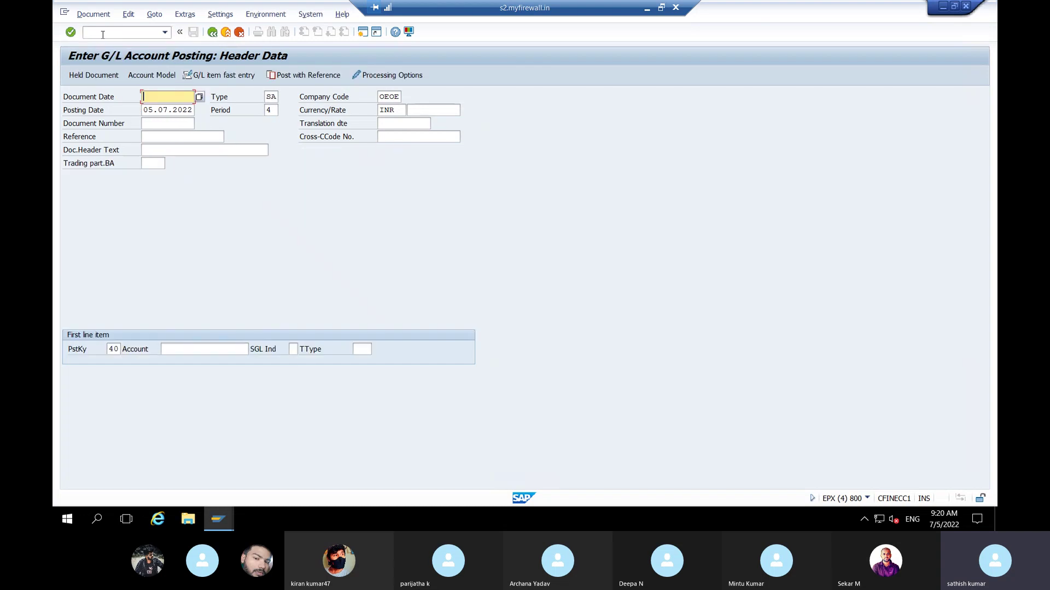
pyautogui.click(275, 97)
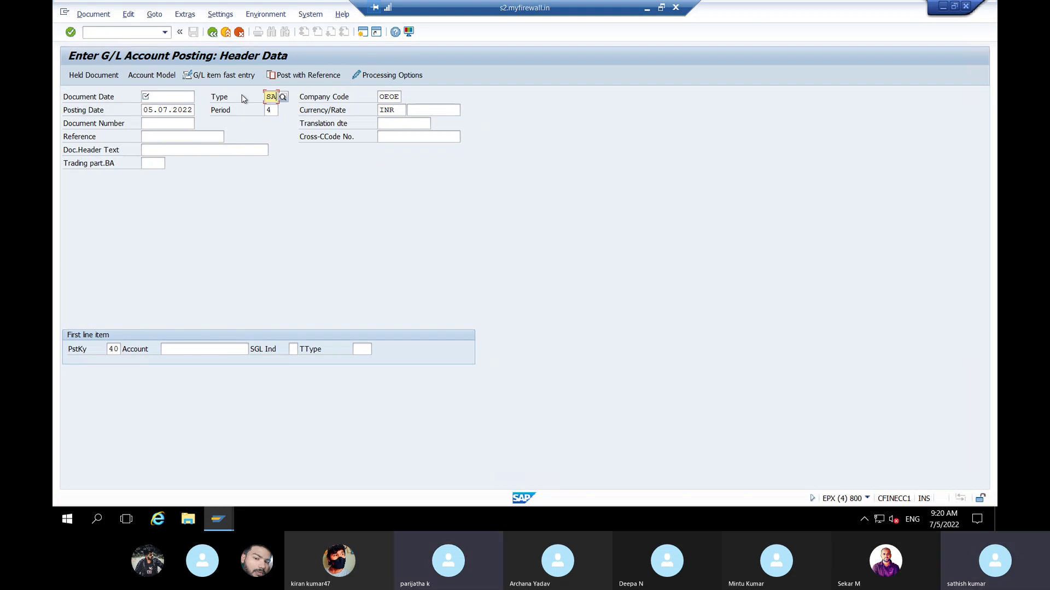
# Leave the G/L account posting and return to the document type maintenance with transaction OBA7.
pyautogui.click(107, 34)
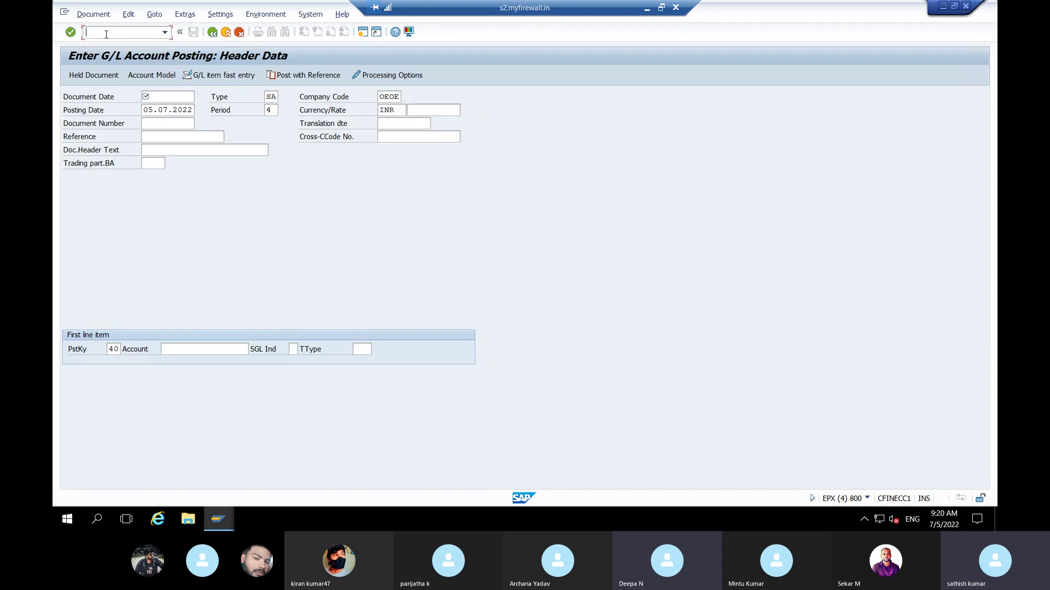
pyautogui.write('/NO')
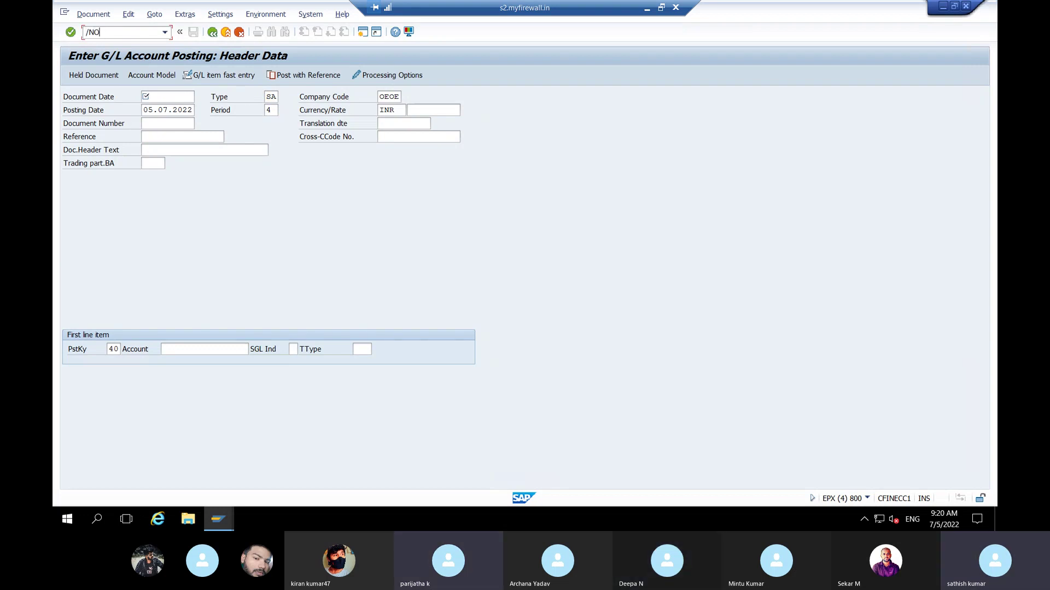
pyautogui.write('BA7')
pyautogui.press('Return')
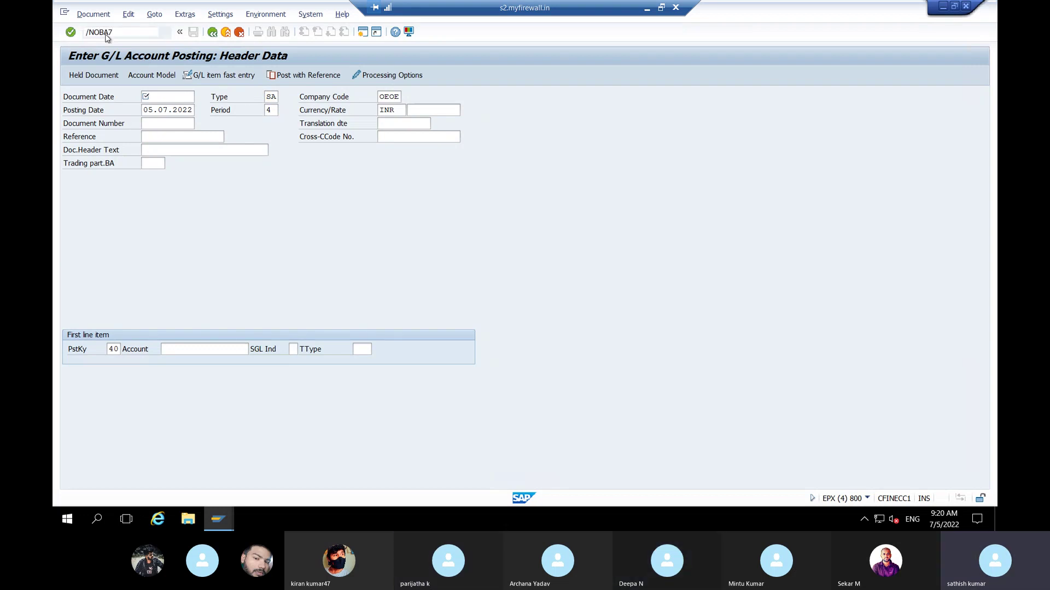
# Find document type SA (G/L account document) and open its details.
pyautogui.click(228, 487)
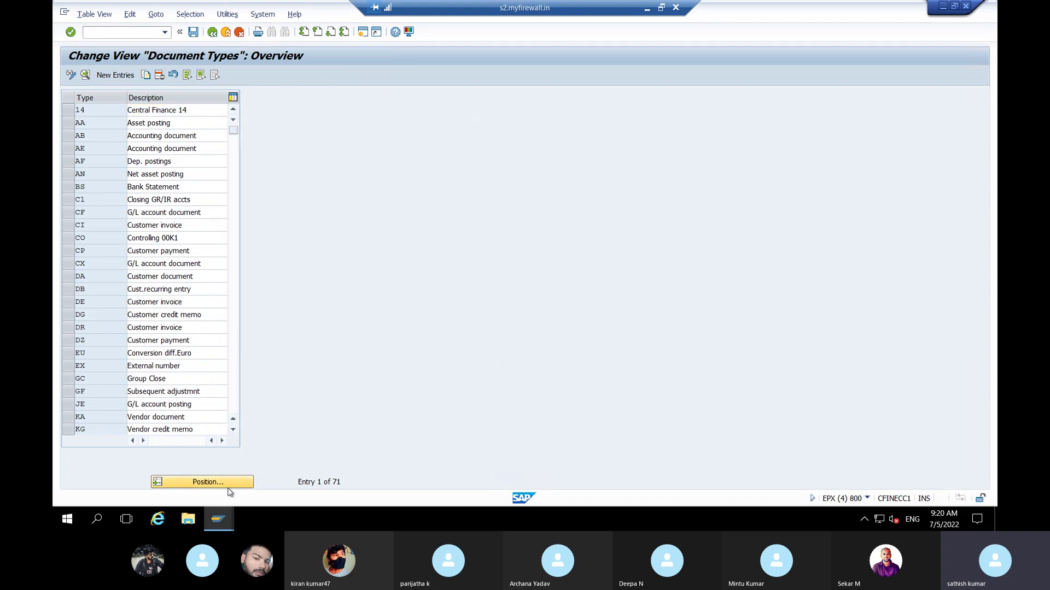
pyautogui.write('SA')
pyautogui.press('Return')
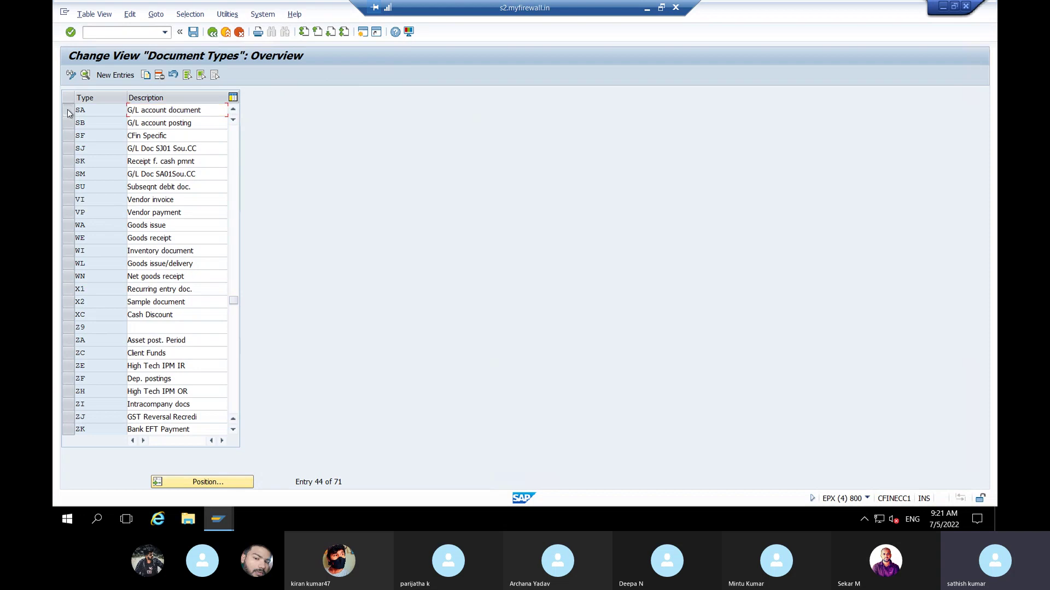
pyautogui.click(68, 109)
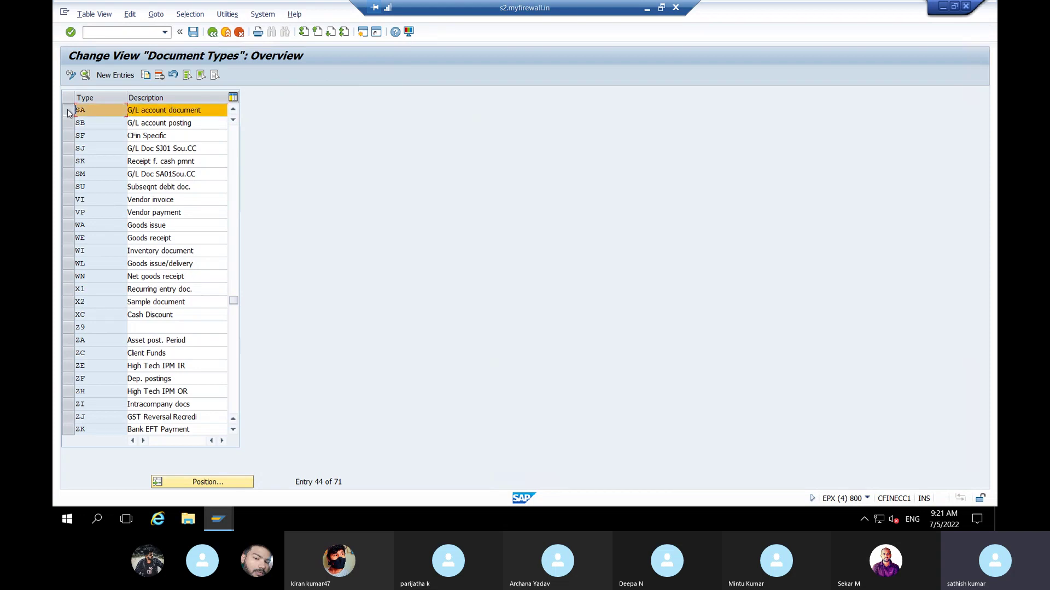
pyautogui.click(86, 75)
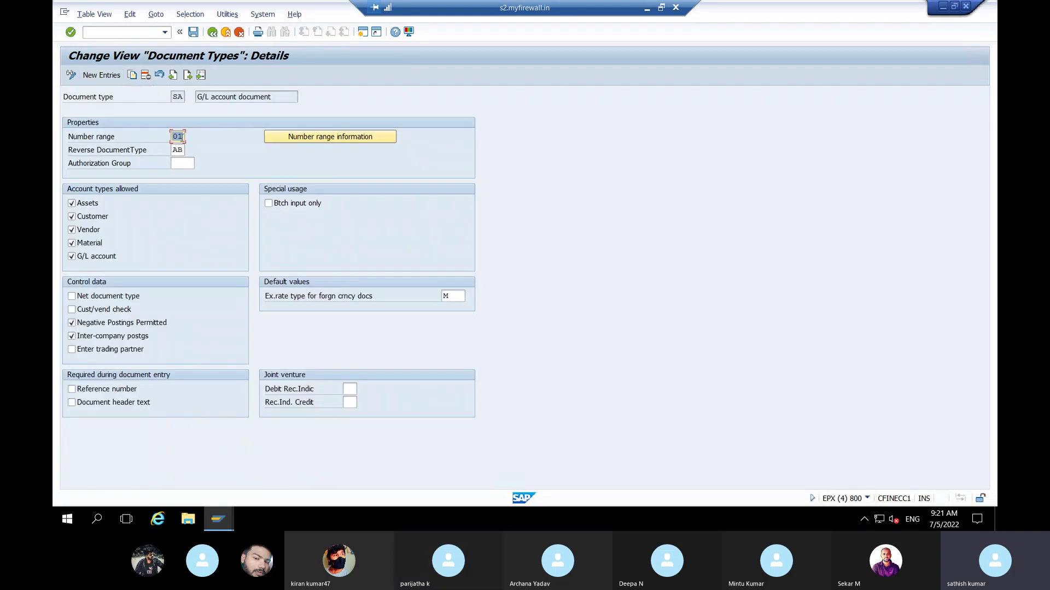
# Go from document type SA's number range to the accounting document range maintenance and check its transaction code.
pyautogui.click(180, 137)
pyautogui.click(333, 140)
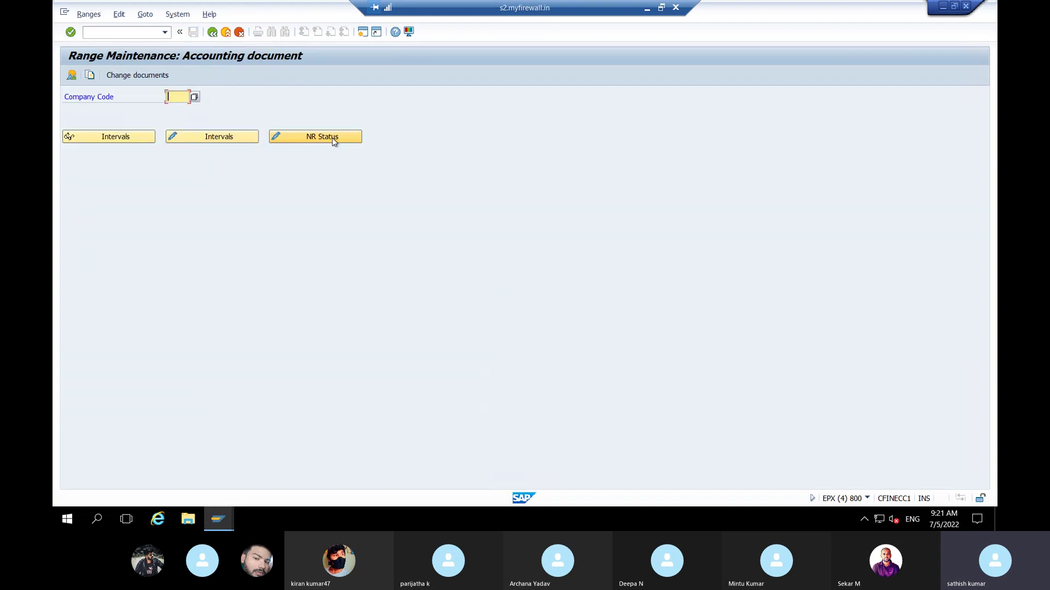
pyautogui.click(868, 499)
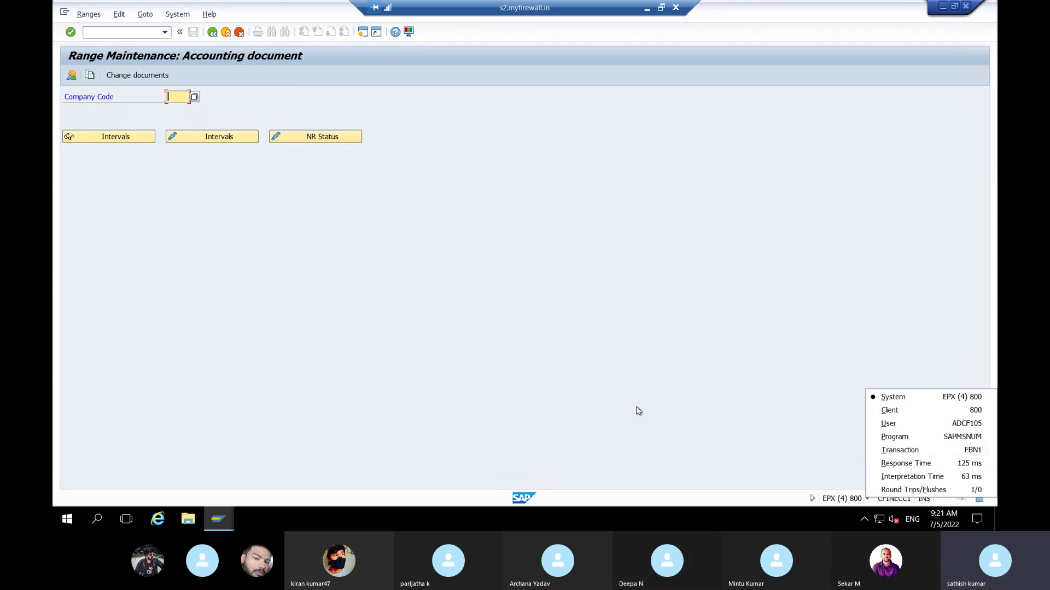
# Open the accounting document number range intervals of company code ALAL for changing.
pyautogui.click(178, 94)
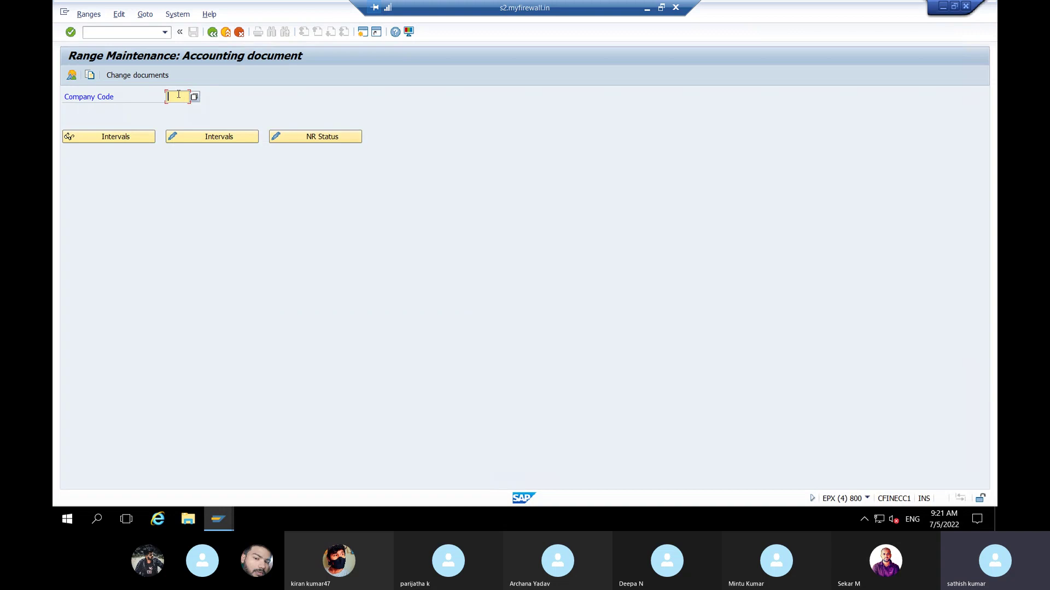
pyautogui.write('ALAL')
pyautogui.click(207, 139)
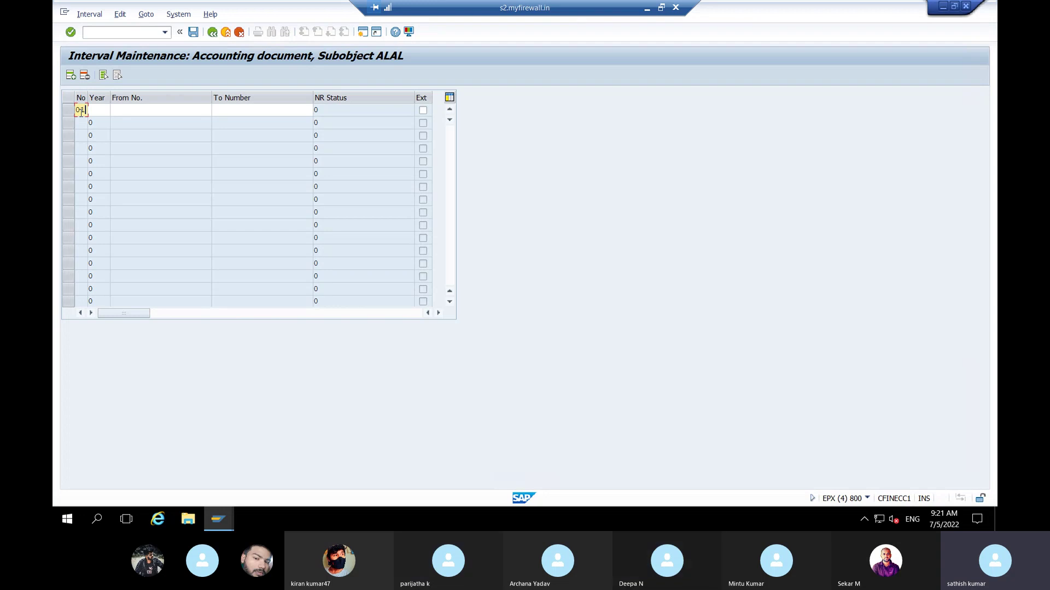
# Add number range interval 01 for year 2021 with 1 as its starting number.
pyautogui.write('01')
pyautogui.click(99, 111)
pyautogui.write('2021')
pyautogui.click(131, 112)
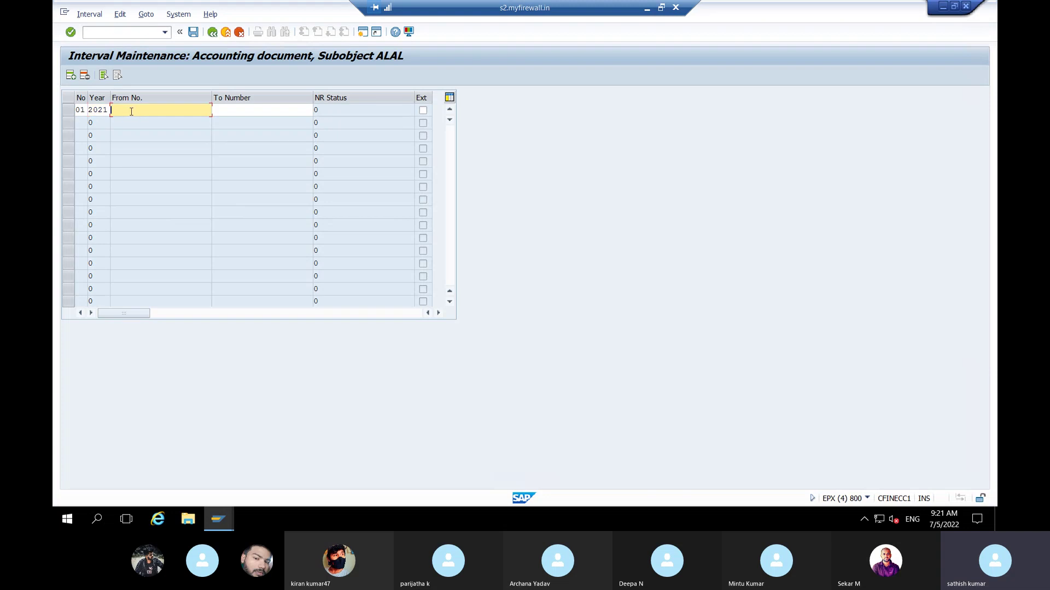
pyautogui.write('1')
pyautogui.click(224, 110)
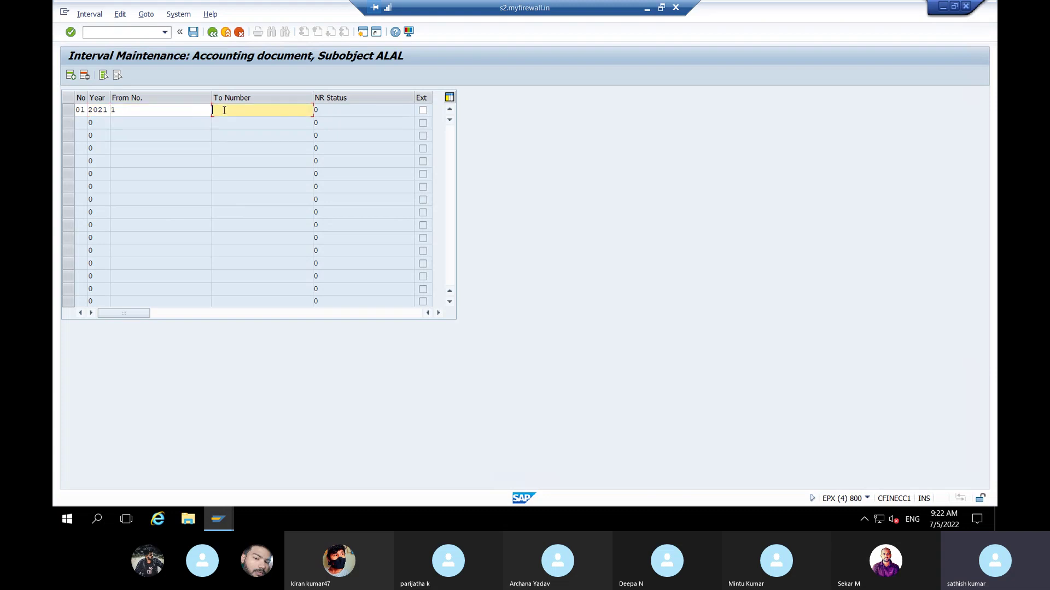
pyautogui.write('9999999999')
pyautogui.press('BackSpace')
pyautogui.press('BackSpace')
pyautogui.press('BackSpace')
pyautogui.press('BackSpace')
pyautogui.press('BackSpace')
pyautogui.press('BackSpace')
pyautogui.press('BackSpace')
pyautogui.press('BackSpace')
pyautogui.press('BackSpace')
pyautogui.press('BackSpace')
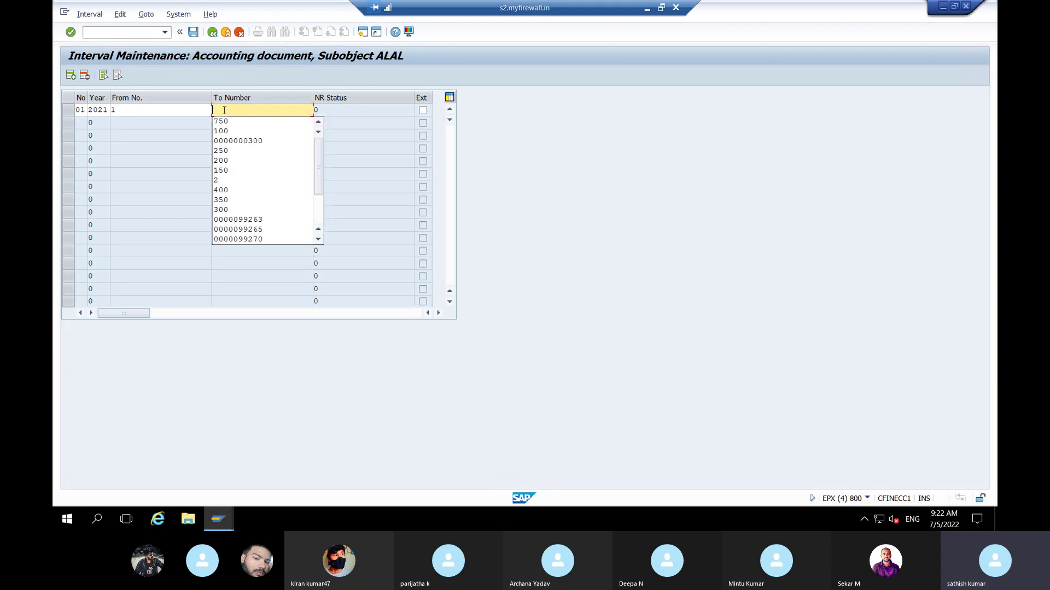
# Set the To Number of interval 01 for year 2021 to 2 and save the number range interval.
pyautogui.write('2')
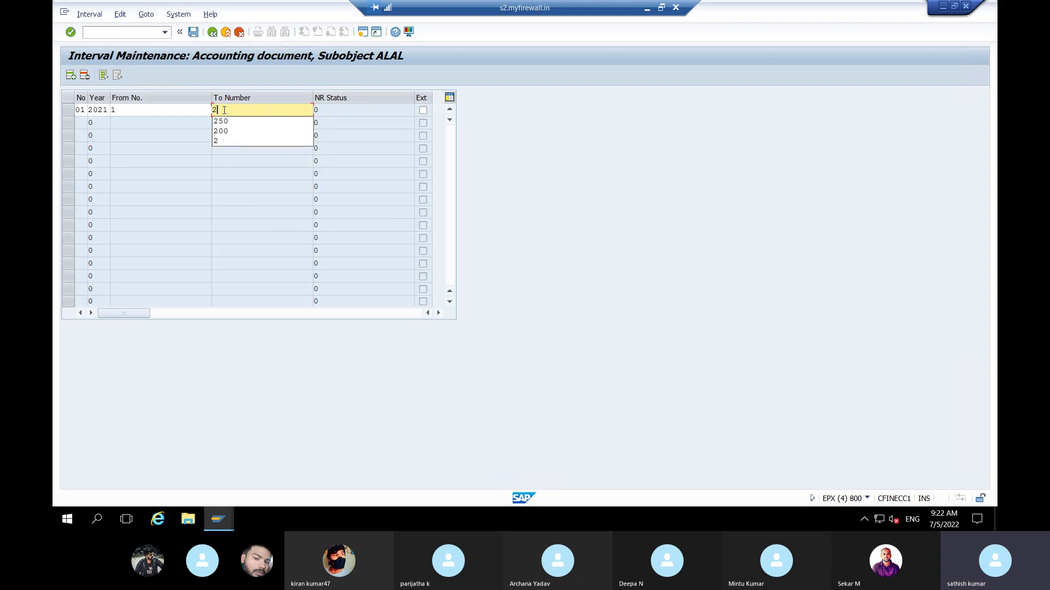
pyautogui.click(148, 113)
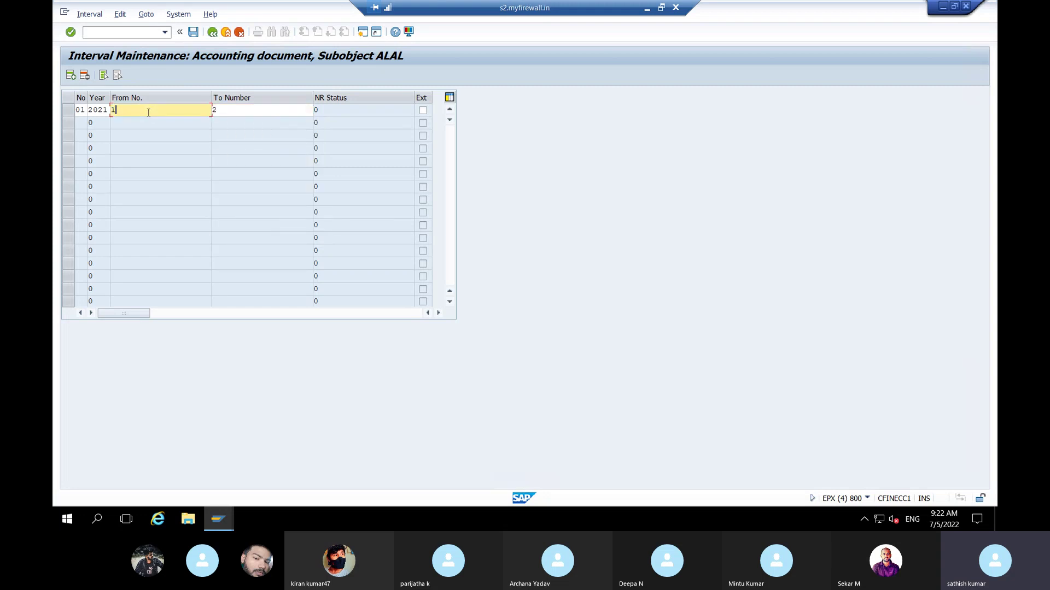
pyautogui.click(226, 112)
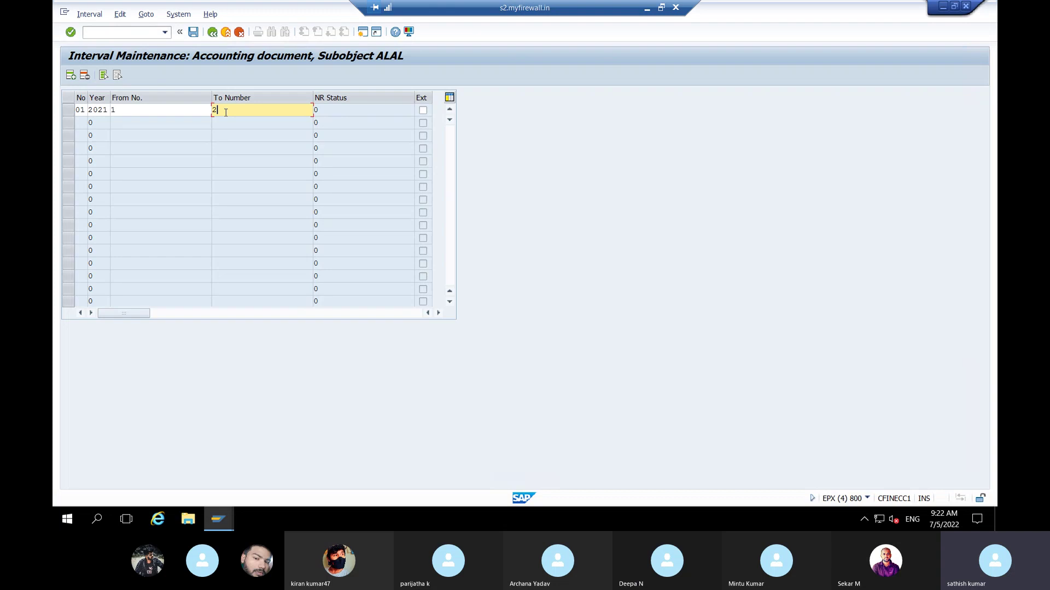
pyautogui.click(141, 112)
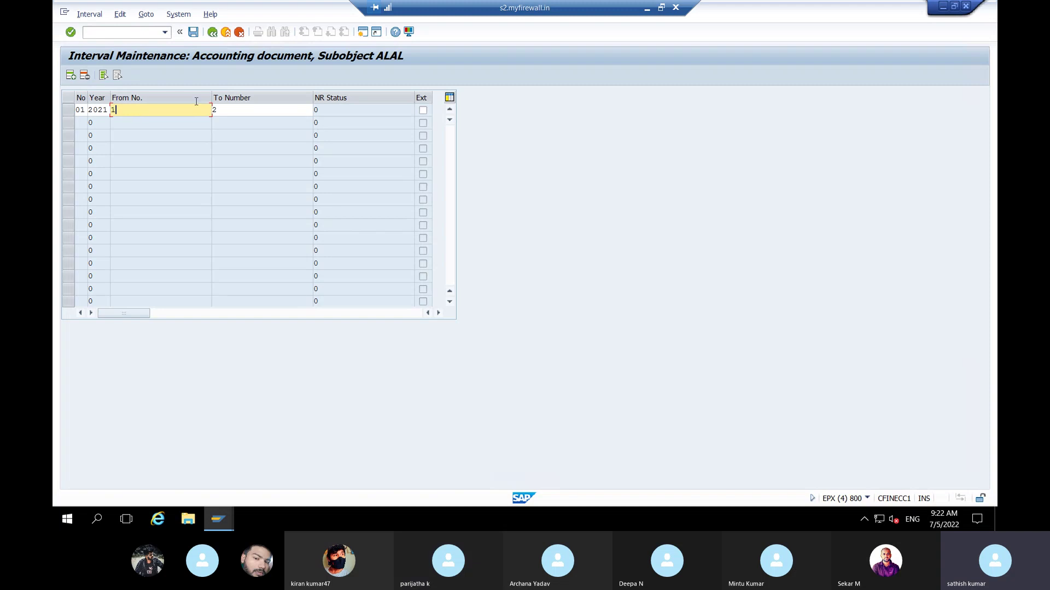
pyautogui.click(193, 32)
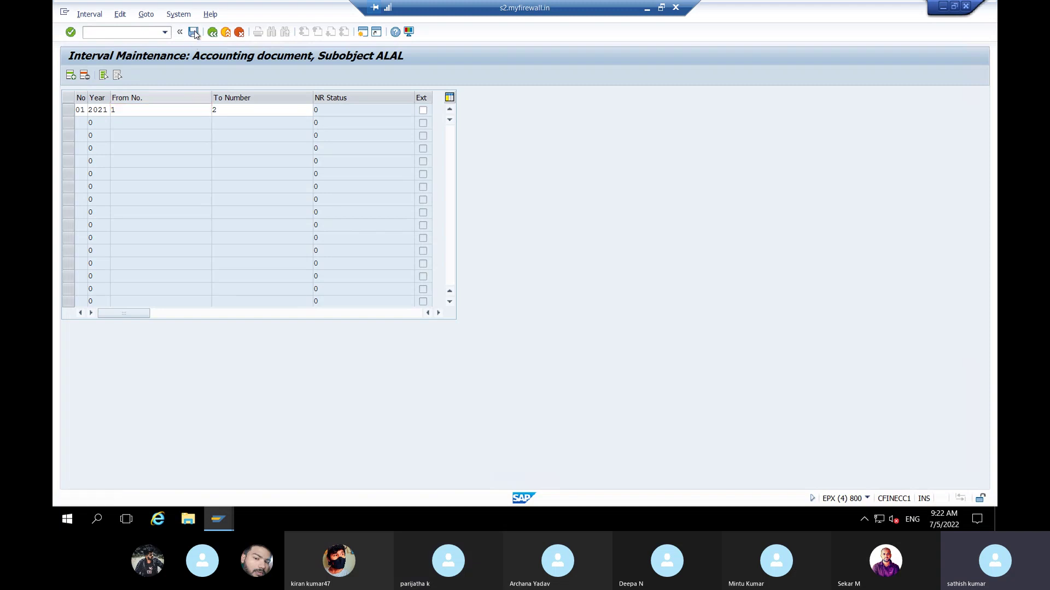
pyautogui.click(452, 366)
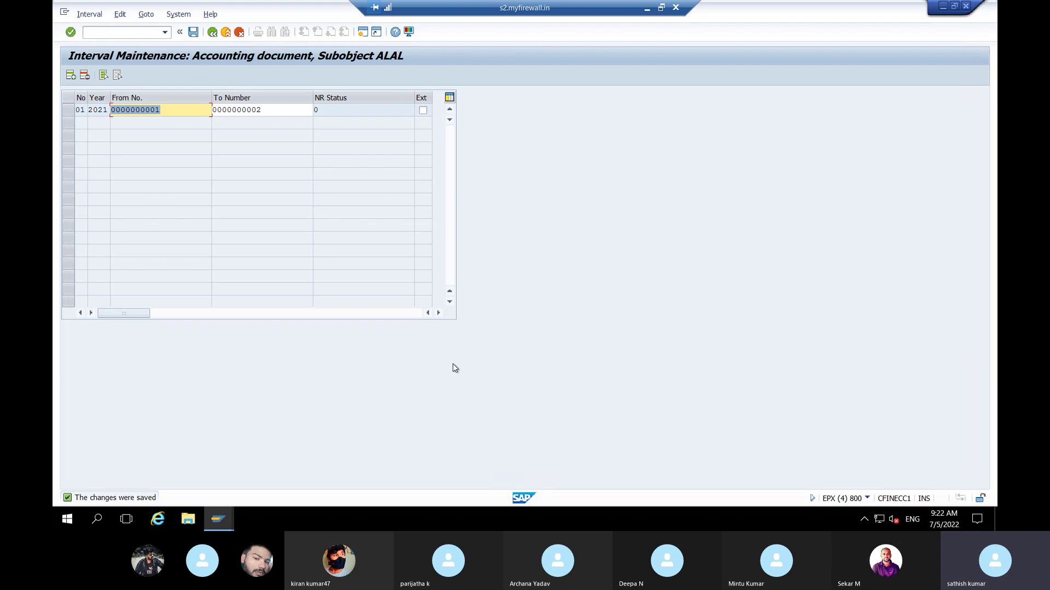
pyautogui.click(181, 111)
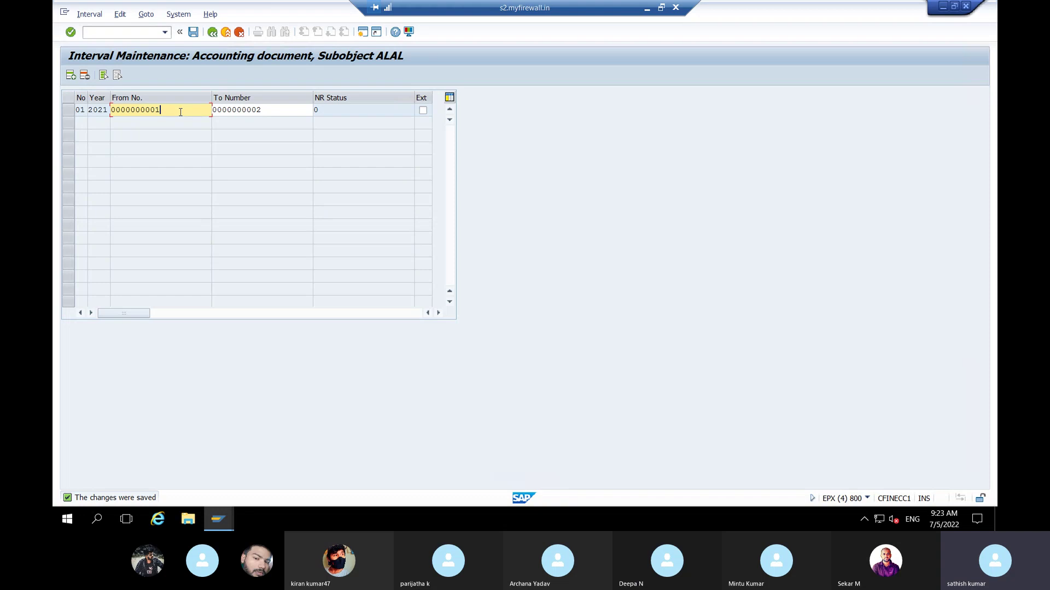
# Open the FI tolerance groups for users with transaction OBA4 and start a new entry for company code ALAL.
pyautogui.click(94, 32)
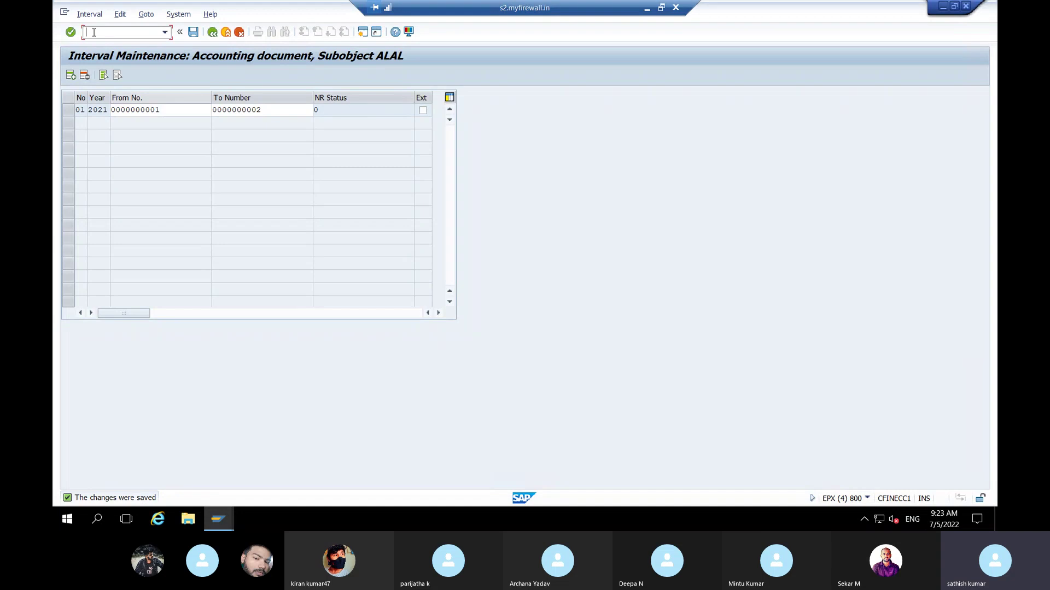
pyautogui.write('/NOBA4')
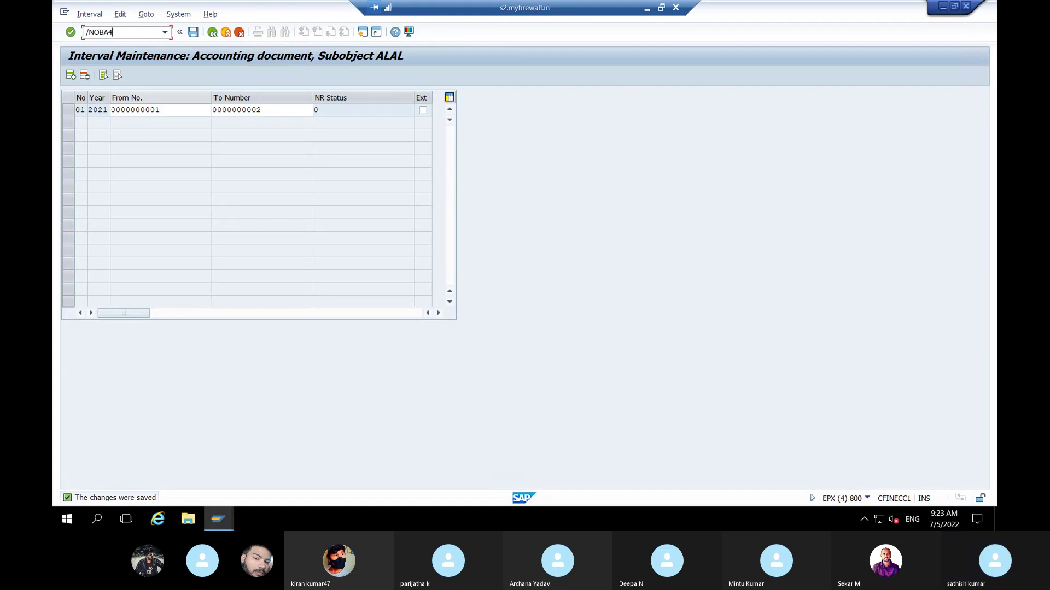
pyautogui.press('Return')
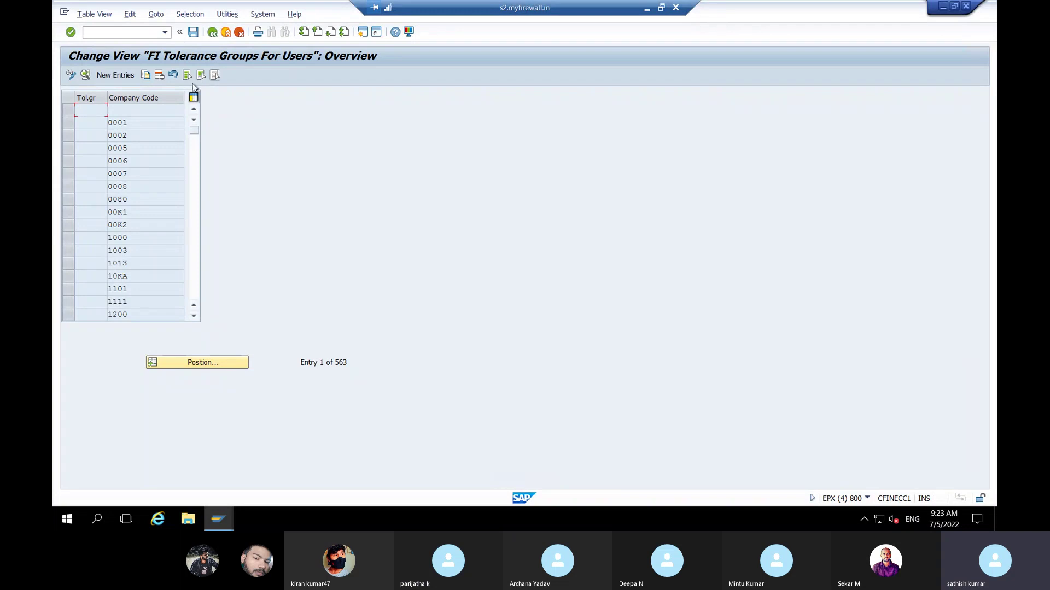
pyautogui.click(121, 78)
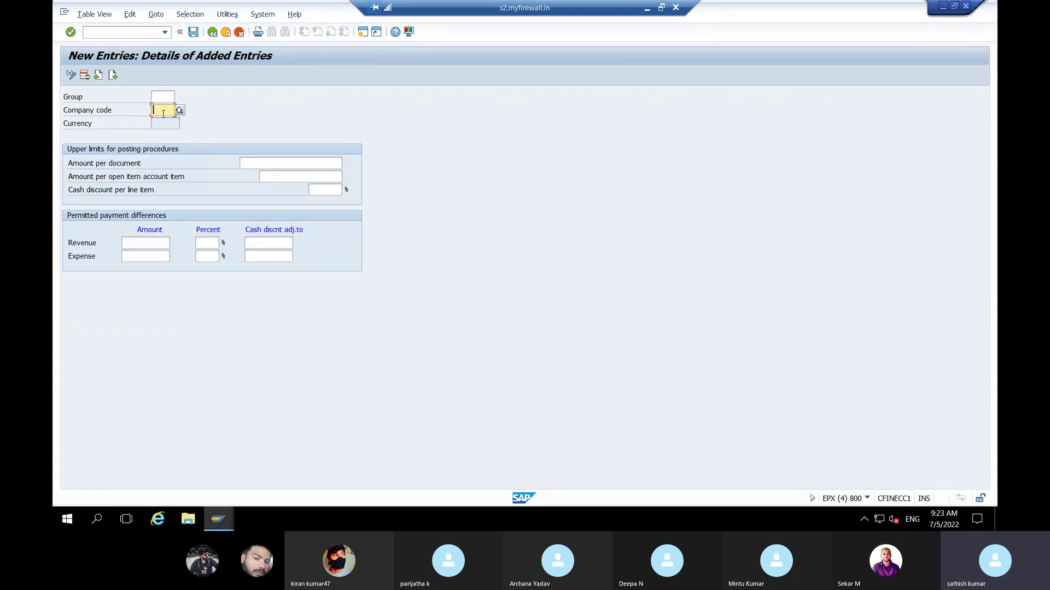
pyautogui.write('ALAL')
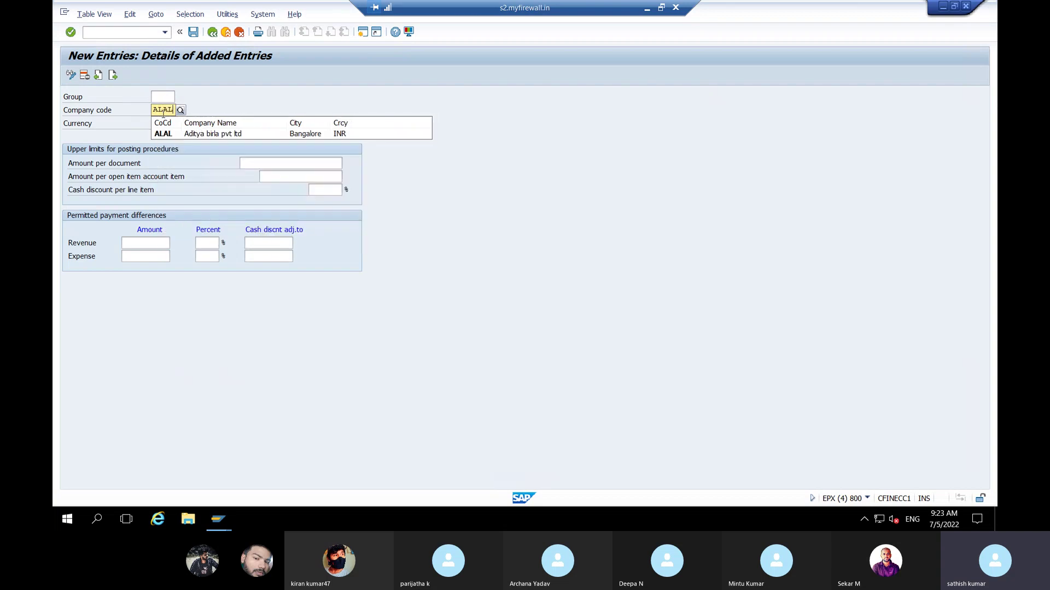
pyautogui.click(201, 132)
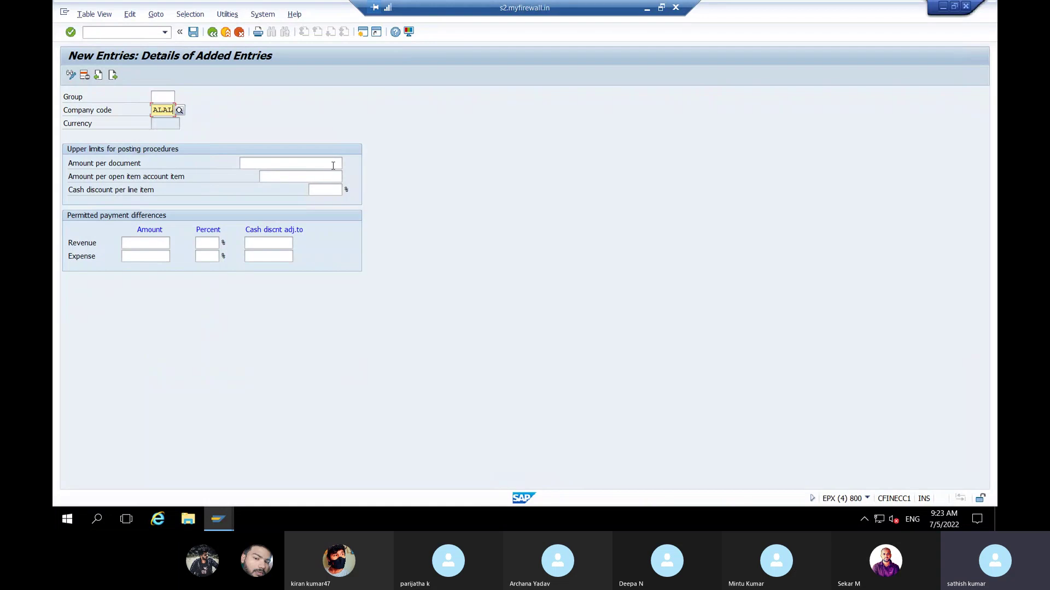
pyautogui.click(333, 164)
pyautogui.write('9999999999')
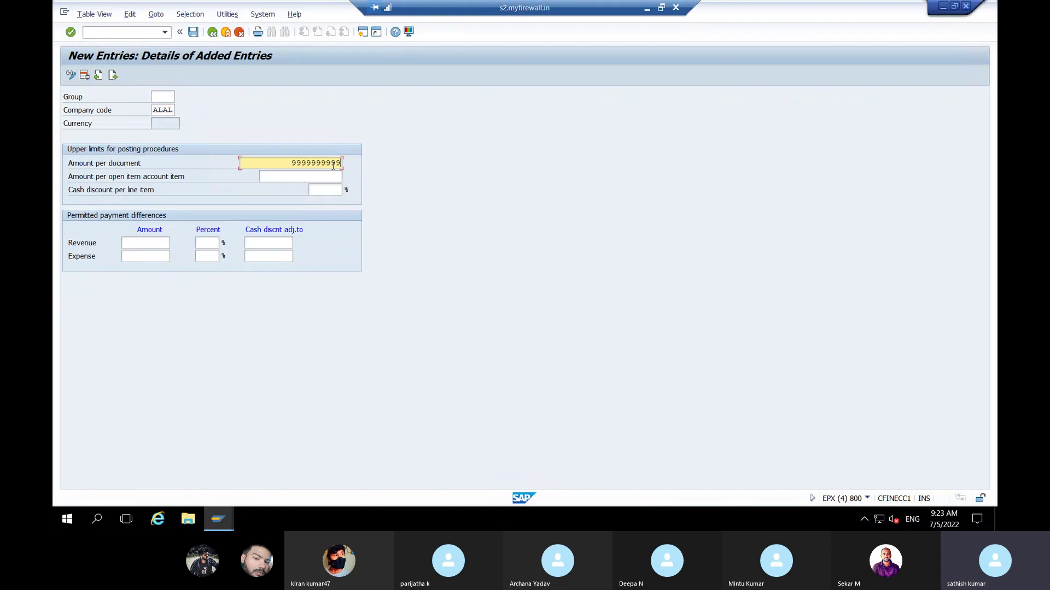
pyautogui.click(328, 176)
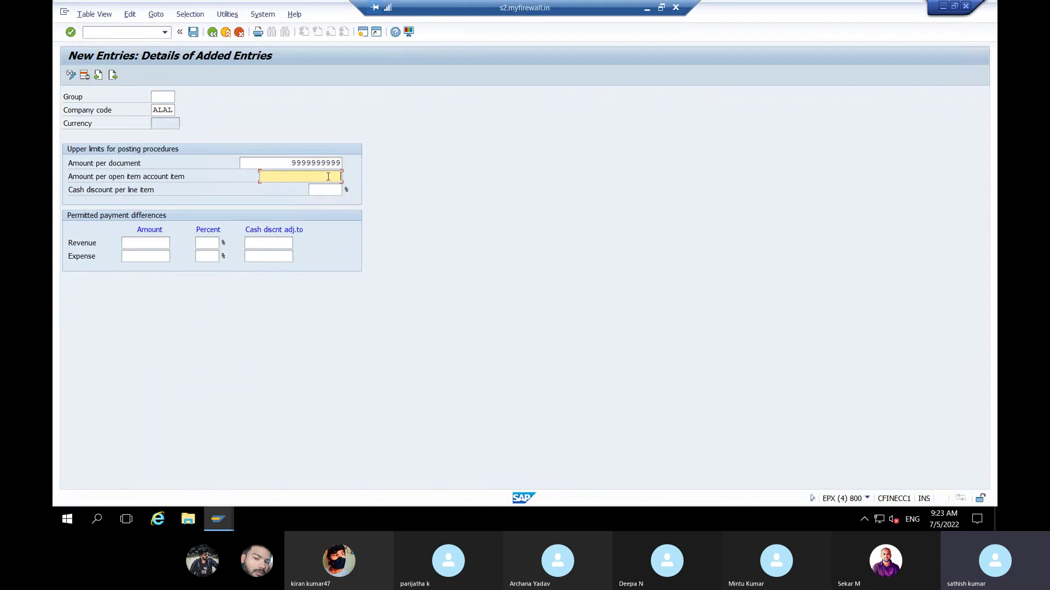
pyautogui.write('999999')
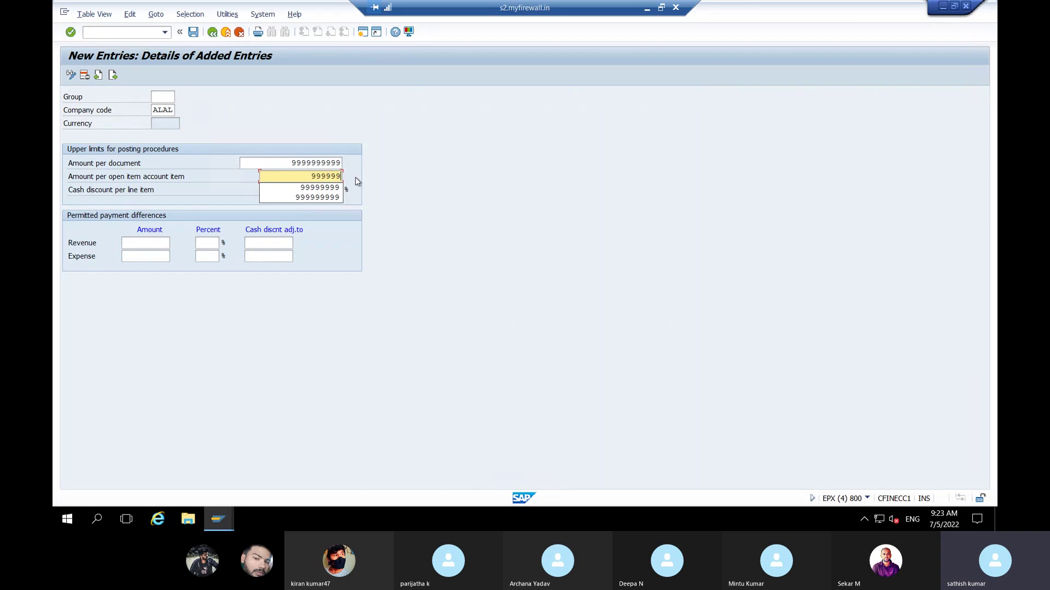
pyautogui.press('BackSpace')
pyautogui.press('BackSpace')
pyautogui.press('BackSpace')
pyautogui.press('BackSpace')
pyautogui.press('BackSpace')
pyautogui.press('BackSpace')
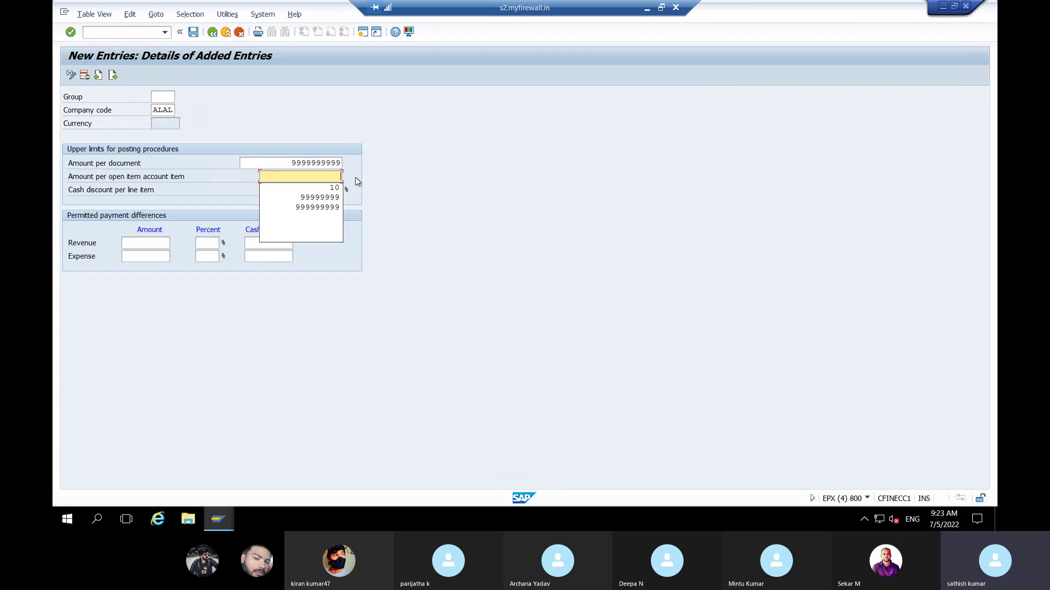
pyautogui.click(339, 163)
pyautogui.press('BackSpace')
pyautogui.press('BackSpace')
pyautogui.press('BackSpace')
pyautogui.press('BackSpace')
pyautogui.press('BackSpace')
pyautogui.press('BackSpace')
pyautogui.press('BackSpace')
pyautogui.press('BackSpace')
pyautogui.press('BackSpace')
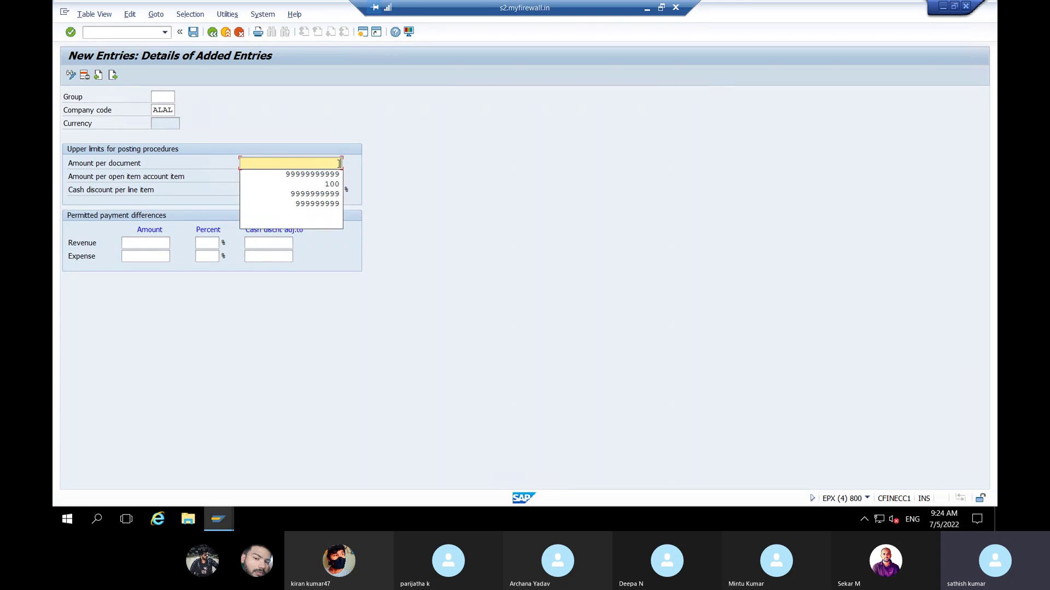
# Set the posting limits to 100 per document, 10 per open item account item and 10% cash discount per line item, and save.
pyautogui.write('100')
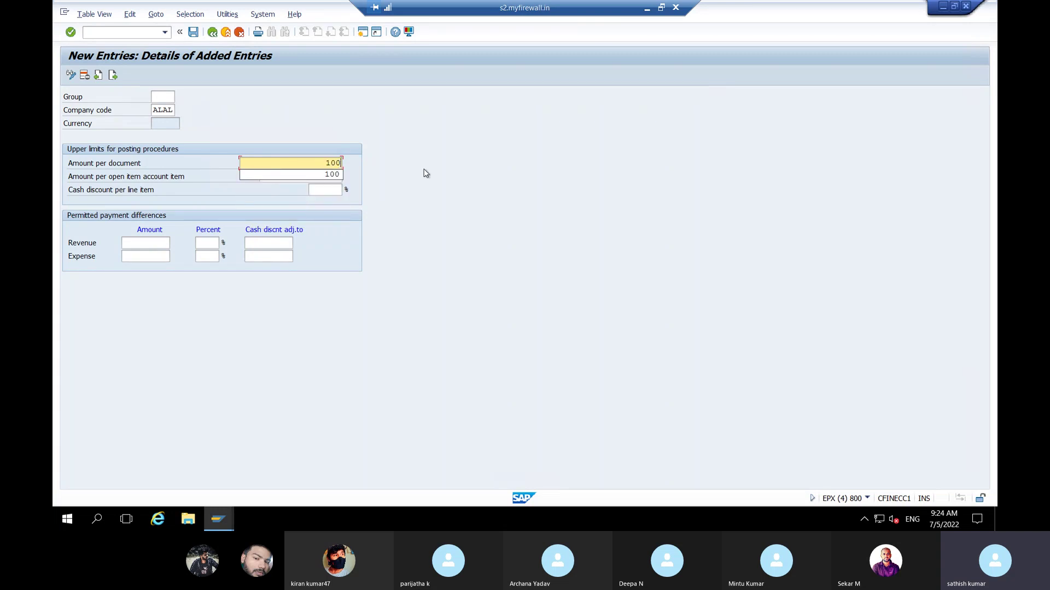
pyautogui.click(336, 178)
pyautogui.write('10')
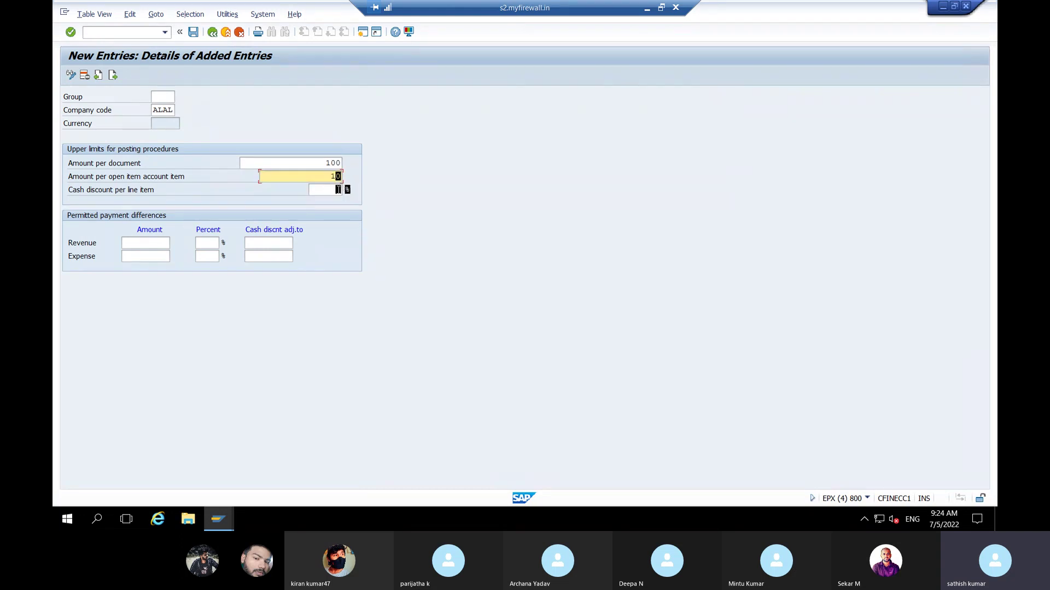
pyautogui.click(338, 190)
pyautogui.write('10')
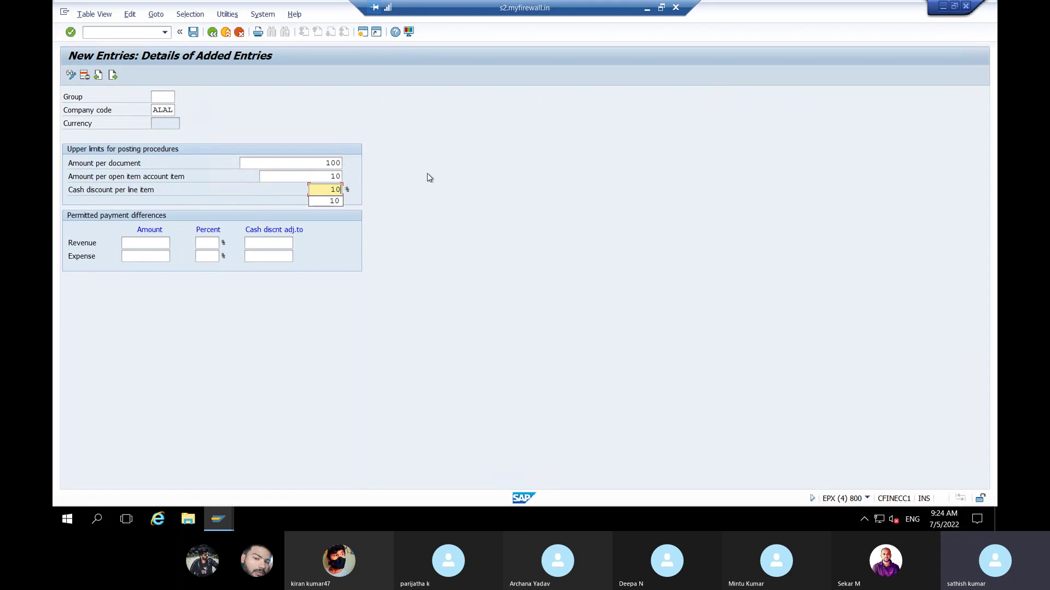
pyautogui.click(193, 32)
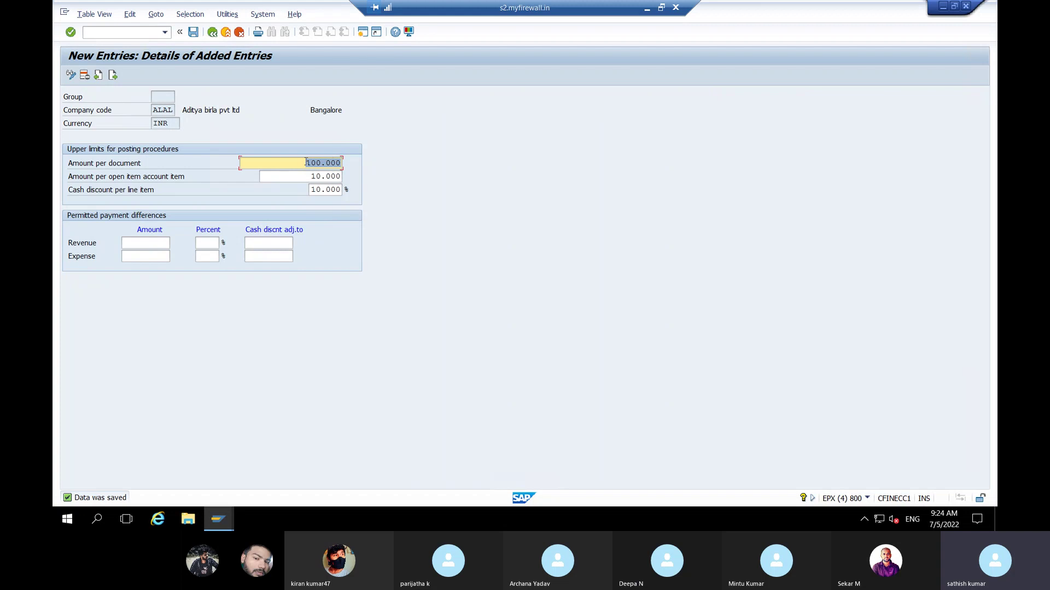
# Review the upper posting limits for the amount per document, the amount per open item and the cash discount.
pyautogui.click(354, 166)
pyautogui.moveTo(312, 177); pyautogui.dragTo(347, 177)
pyautogui.click(348, 178)
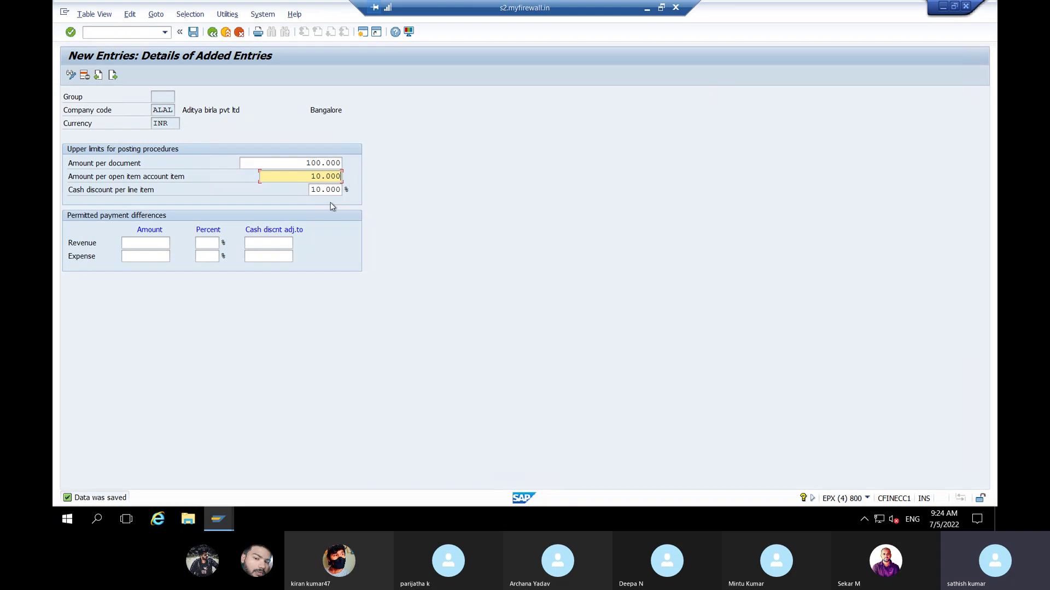
pyautogui.click(312, 190)
pyautogui.moveTo(312, 190); pyautogui.dragTo(353, 193)
pyautogui.click(355, 194)
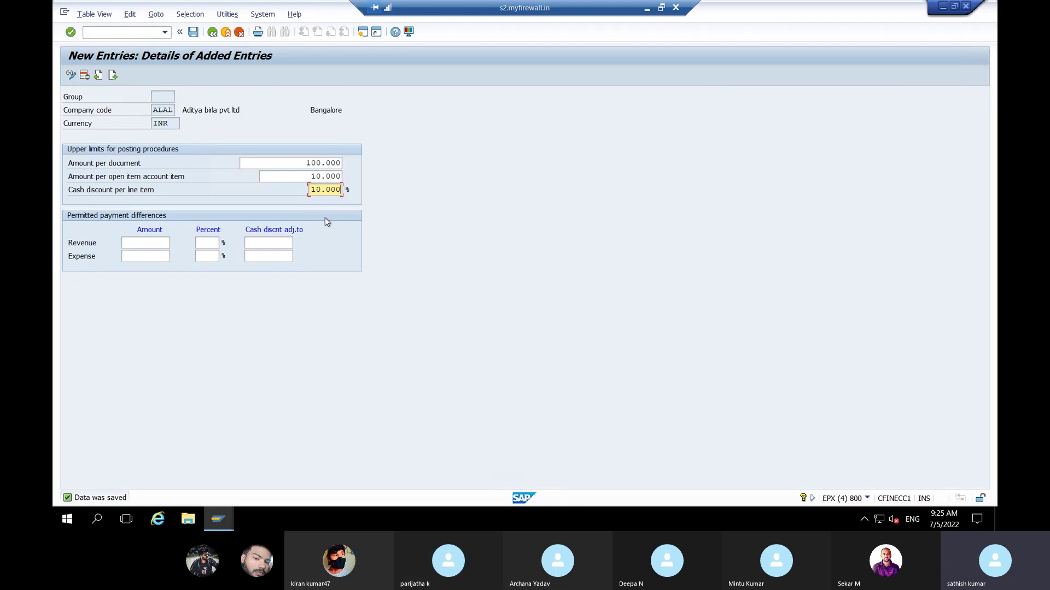
pyautogui.click(341, 163)
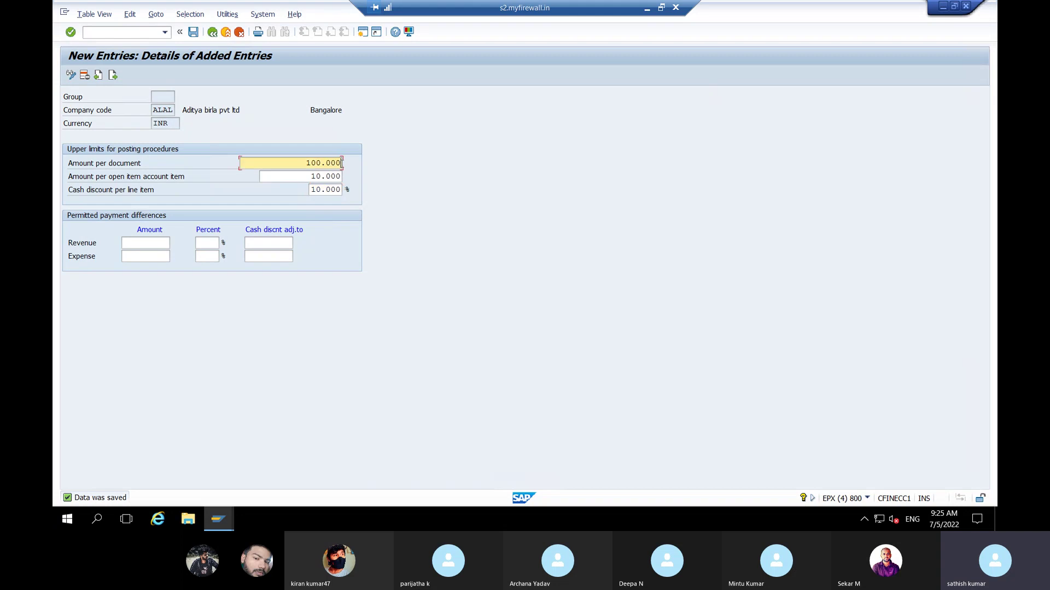
pyautogui.press('BackSpace')
pyautogui.press('BackSpace')
pyautogui.press('BackSpace')
pyautogui.press('BackSpace')
pyautogui.press('BackSpace')
pyautogui.press('BackSpace')
pyautogui.press('BackSpace')
pyautogui.write('9999999999')
pyautogui.press('BackSpace')
pyautogui.press('BackSpace')
pyautogui.press('BackSpace')
pyautogui.press('BackSpace')
pyautogui.press('BackSpace')
pyautogui.press('BackSpace')
pyautogui.press('BackSpace')
pyautogui.press('BackSpace')
pyautogui.press('BackSpace')
pyautogui.press('BackSpace')
pyautogui.press('BackSpace')
pyautogui.press('BackSpace')
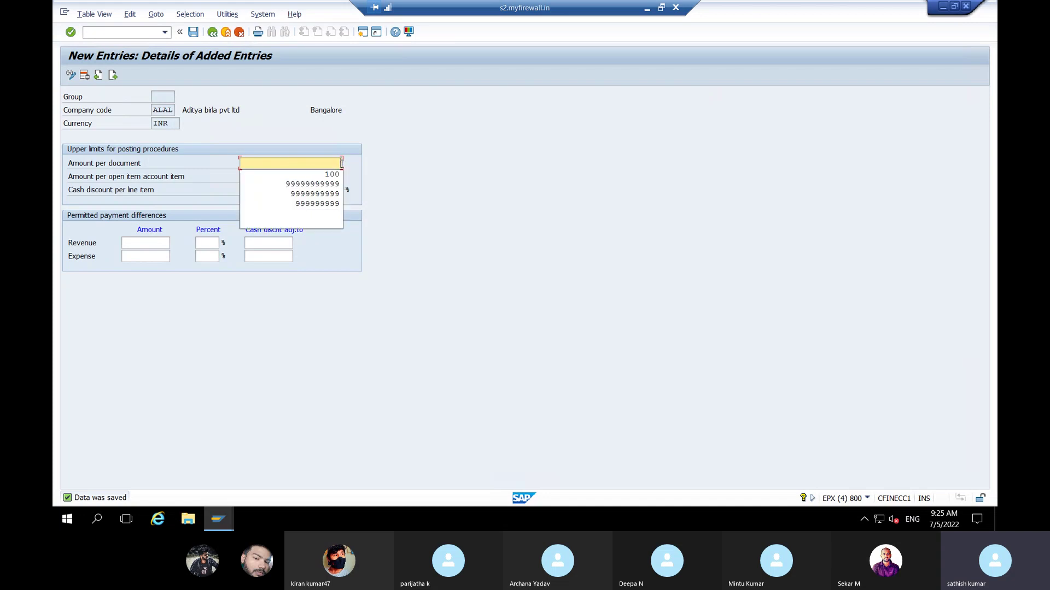
pyautogui.write('100')
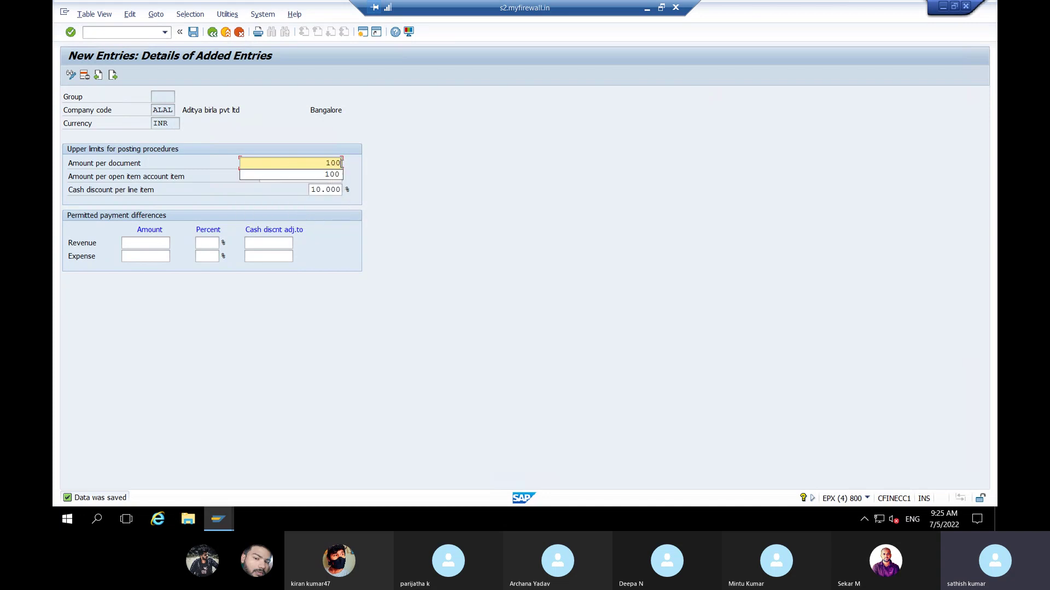
pyautogui.click(196, 39)
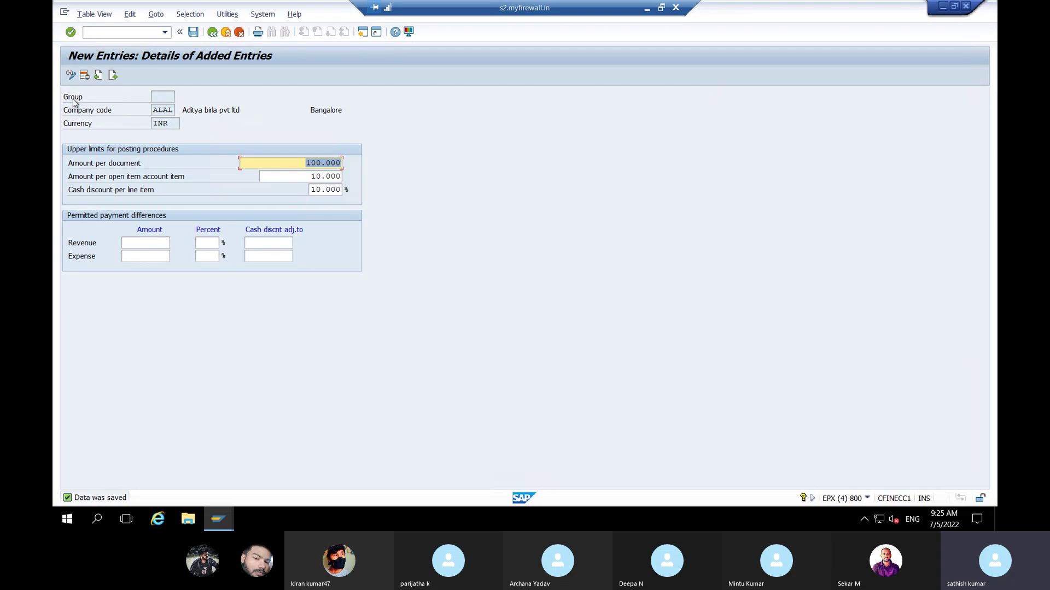
# Open the tolerances for groups of G/L accounts with transaction OBA0 and start a new entry for company code ALAL.
pyautogui.click(166, 97)
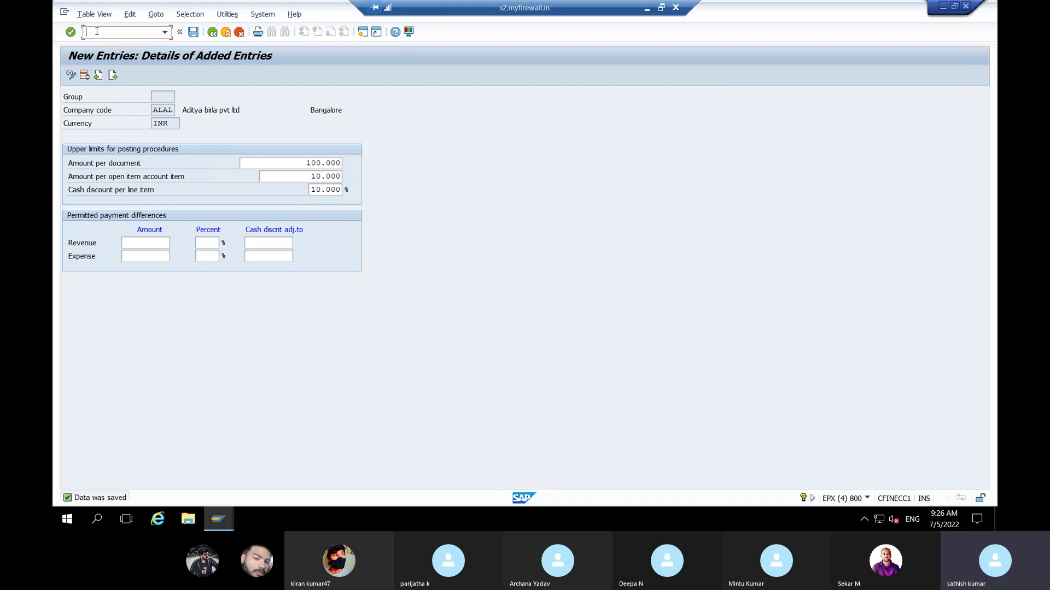
pyautogui.write('/NOBA0')
pyautogui.press('Return')
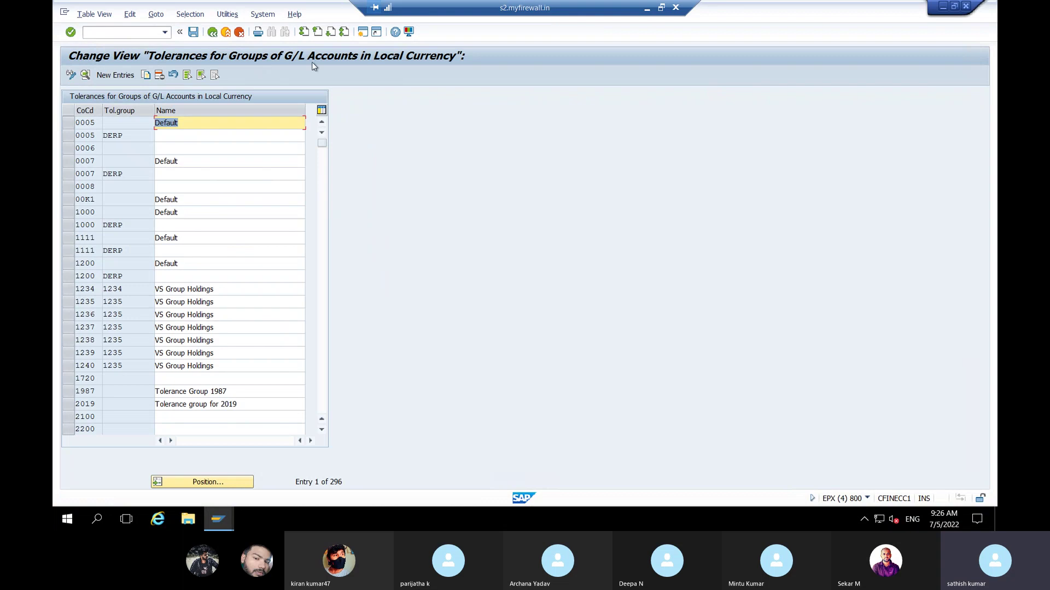
pyautogui.click(121, 75)
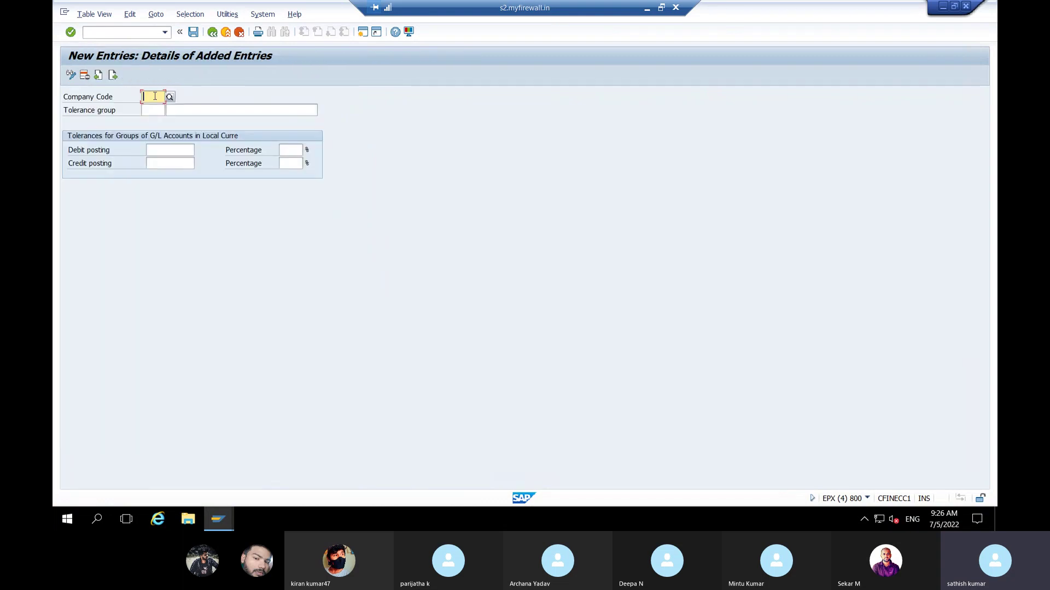
pyautogui.write('ALAL')
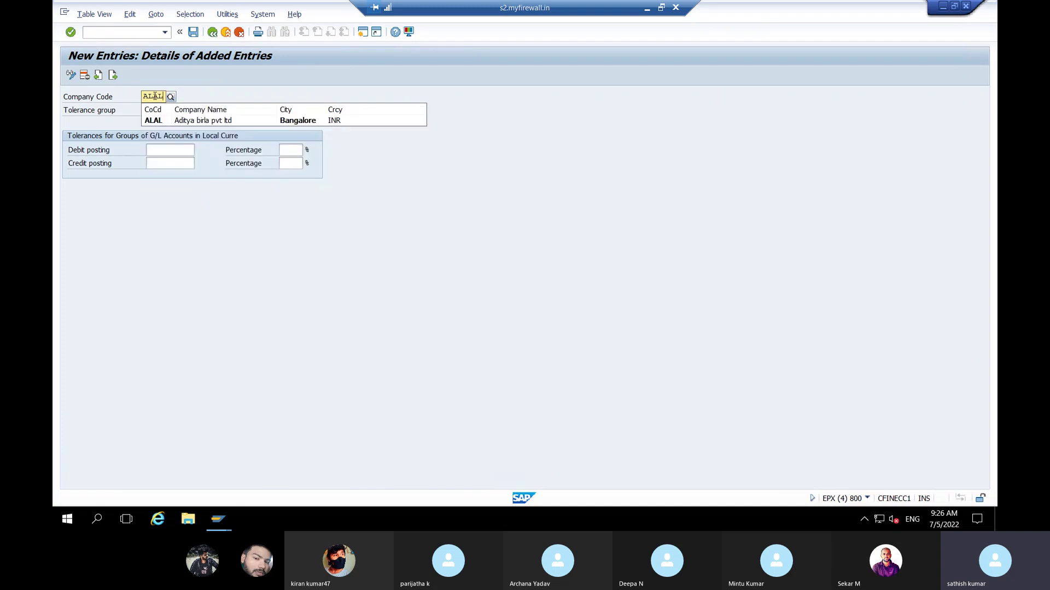
pyautogui.click(175, 121)
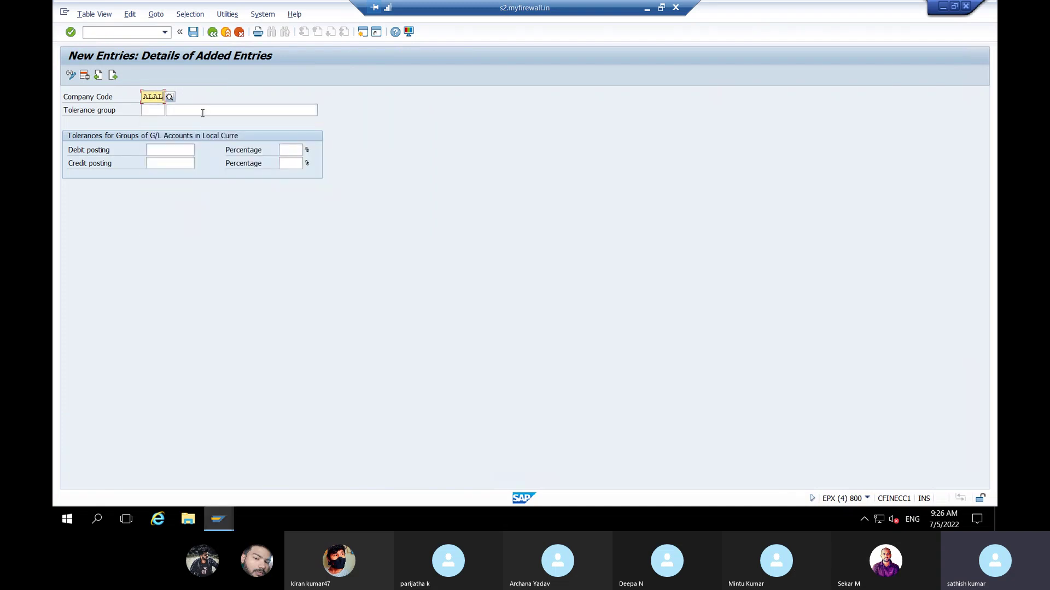
# Describe ALAL's G/L account tolerance group as "Tolerance group for ALAL", leaving the group code blank, and save the entry.
pyautogui.click(202, 113)
pyautogui.click(209, 119)
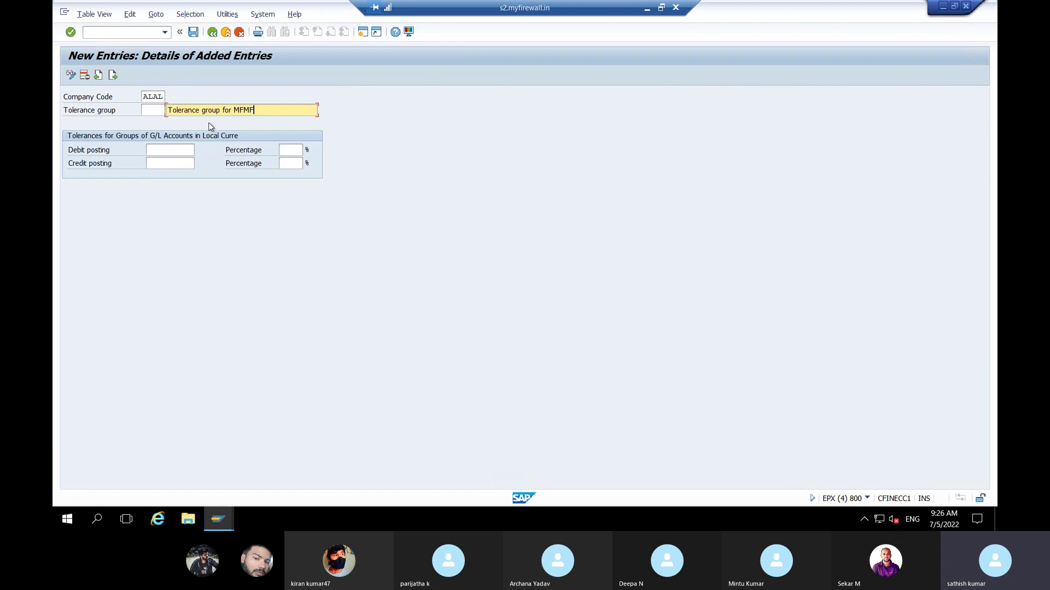
pyautogui.press('BackSpace')
pyautogui.press('BackSpace')
pyautogui.press('BackSpace')
pyautogui.press('BackSpace')
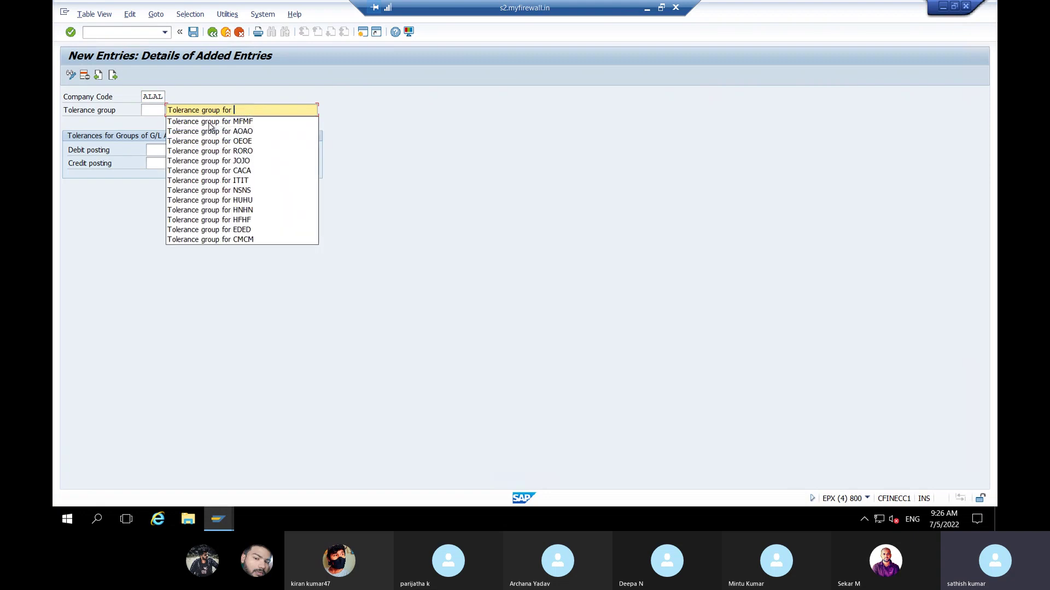
pyautogui.write('ALAL')
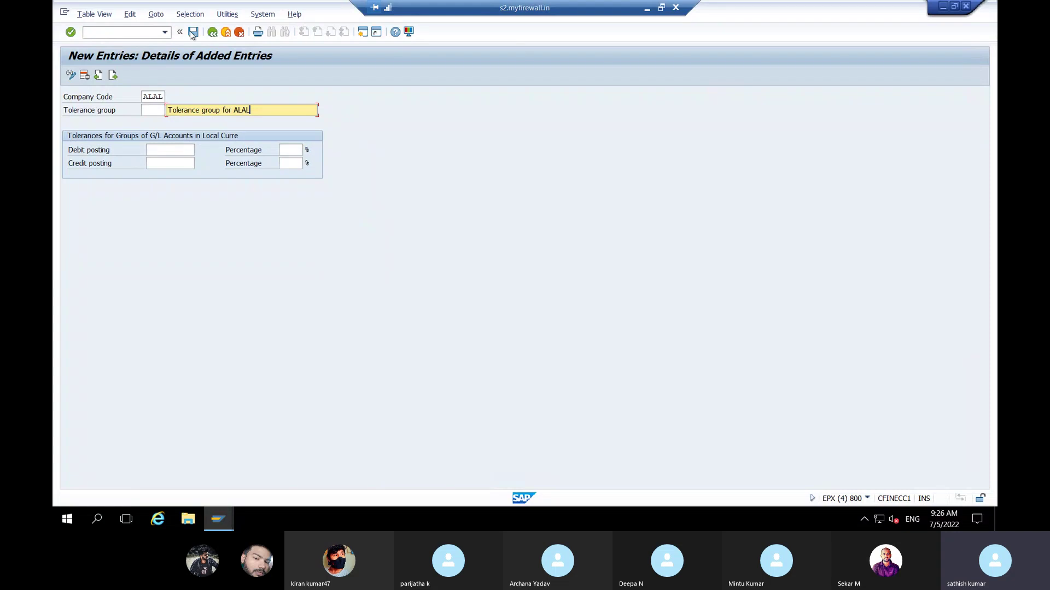
pyautogui.press('Return')
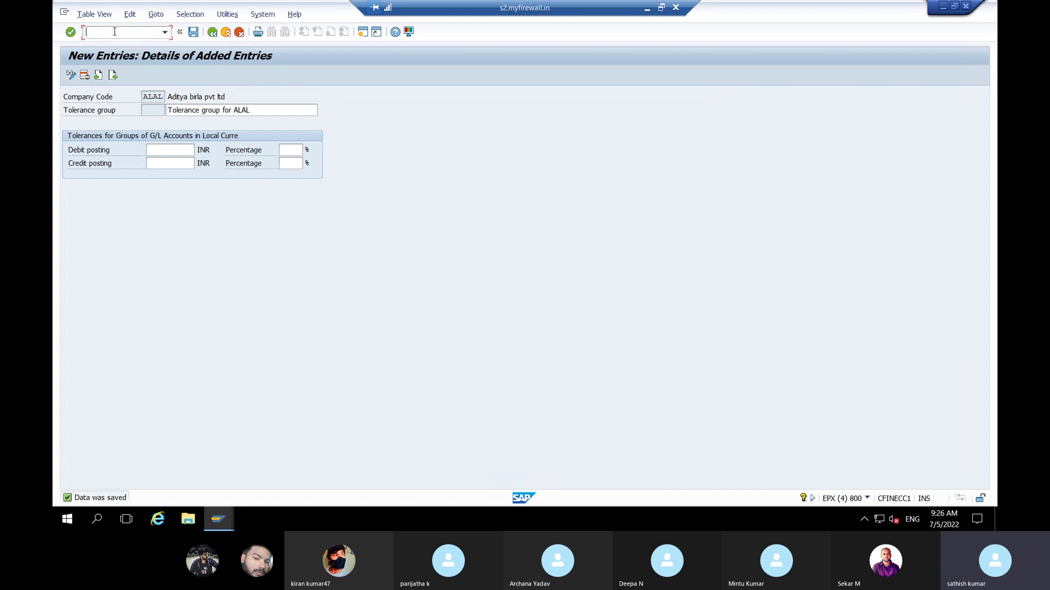
# Open the customer/vendor tolerances with transaction OBA3 and start a new entry for company code ALAL.
pyautogui.write('/NOBA3')
pyautogui.press('Return')
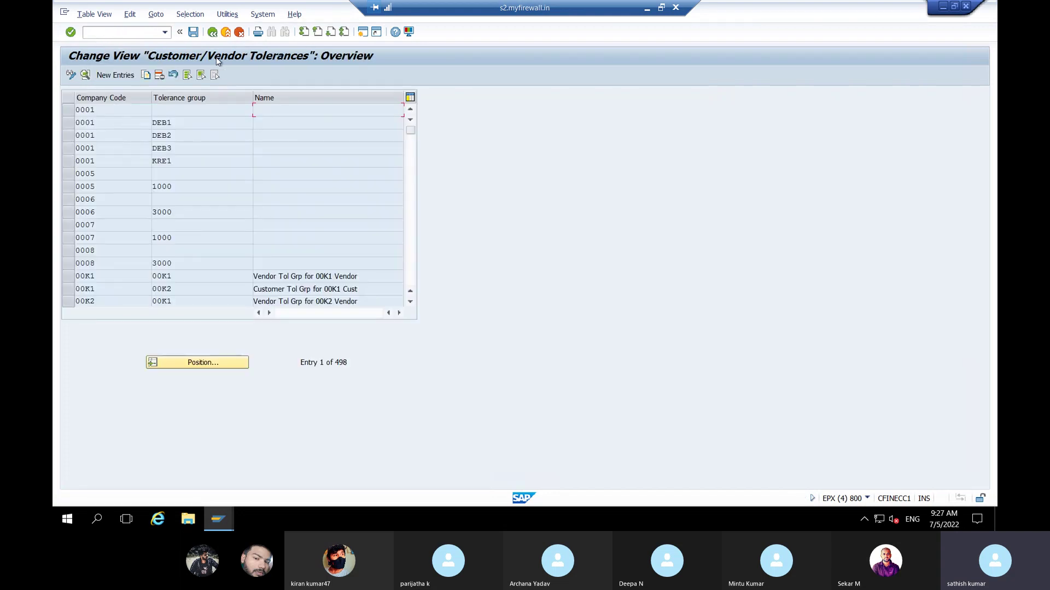
pyautogui.click(112, 79)
pyautogui.write('A')
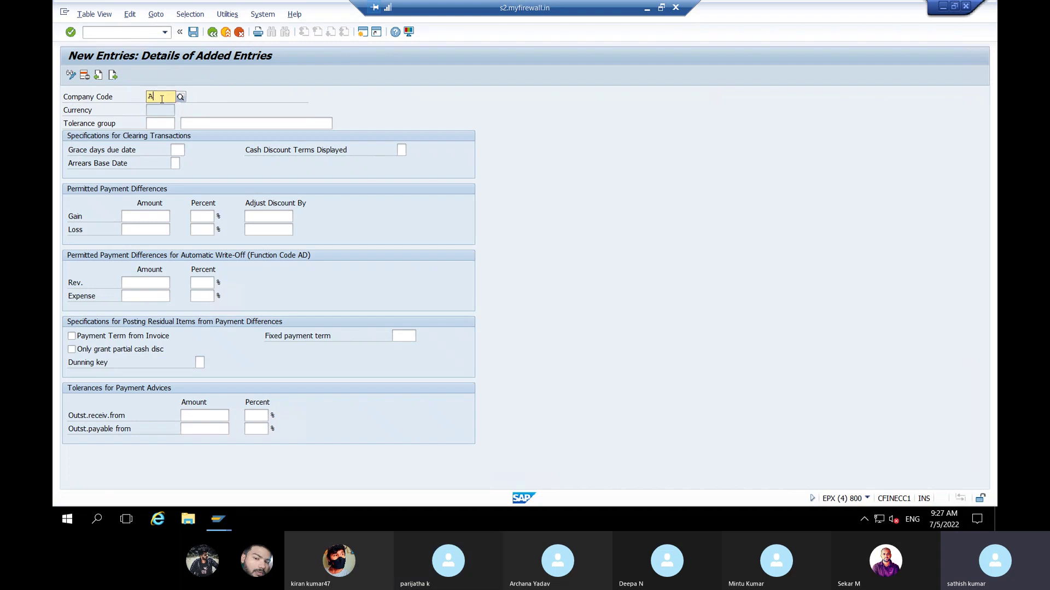
pyautogui.write('LAL')
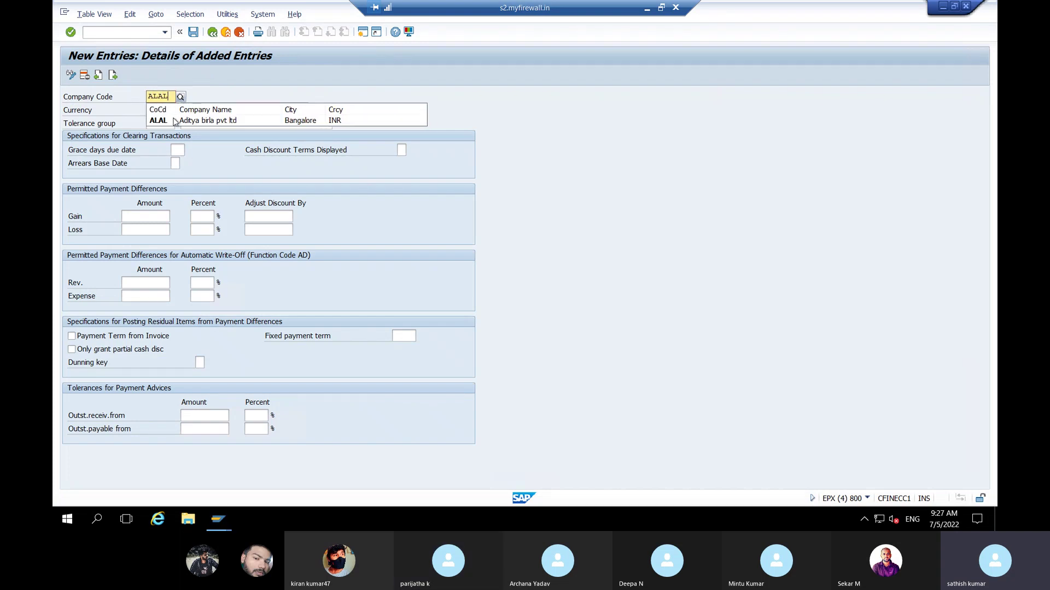
pyautogui.click(175, 120)
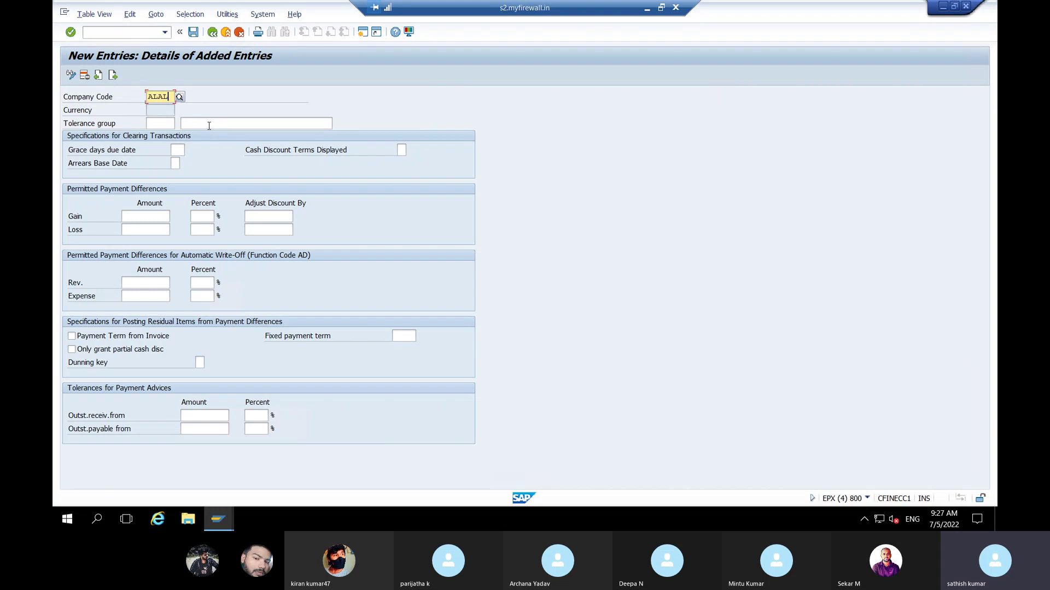
# Describe the customer/vendor tolerance group as "Tolerance group for ALAL", leaving the group code blank, and save the entry.
pyautogui.click(210, 124)
pyautogui.click(217, 138)
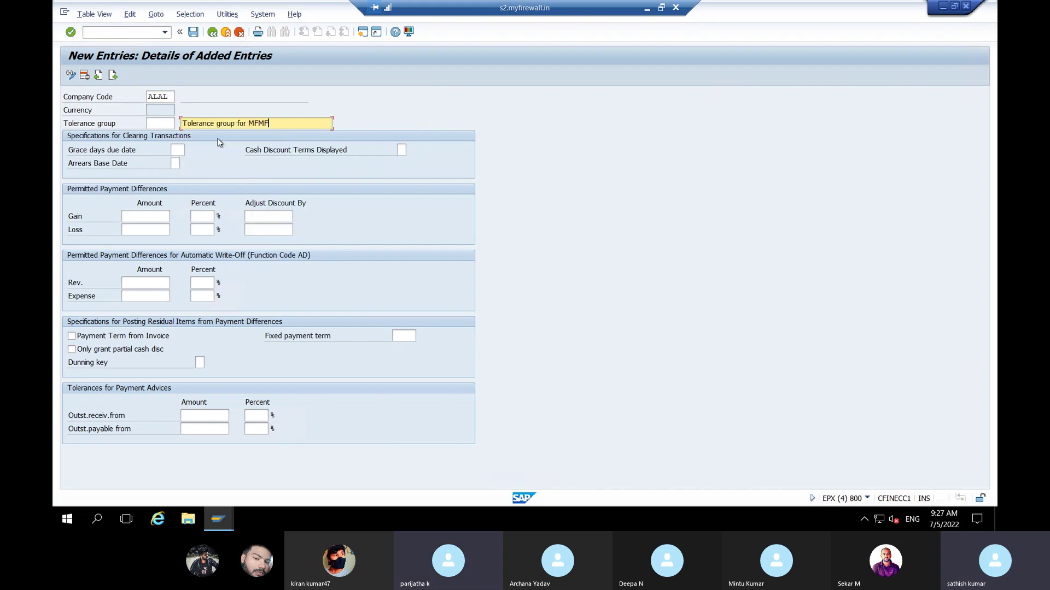
pyautogui.press('BackSpace')
pyautogui.press('BackSpace')
pyautogui.press('BackSpace')
pyautogui.press('BackSpace')
pyautogui.write('A')
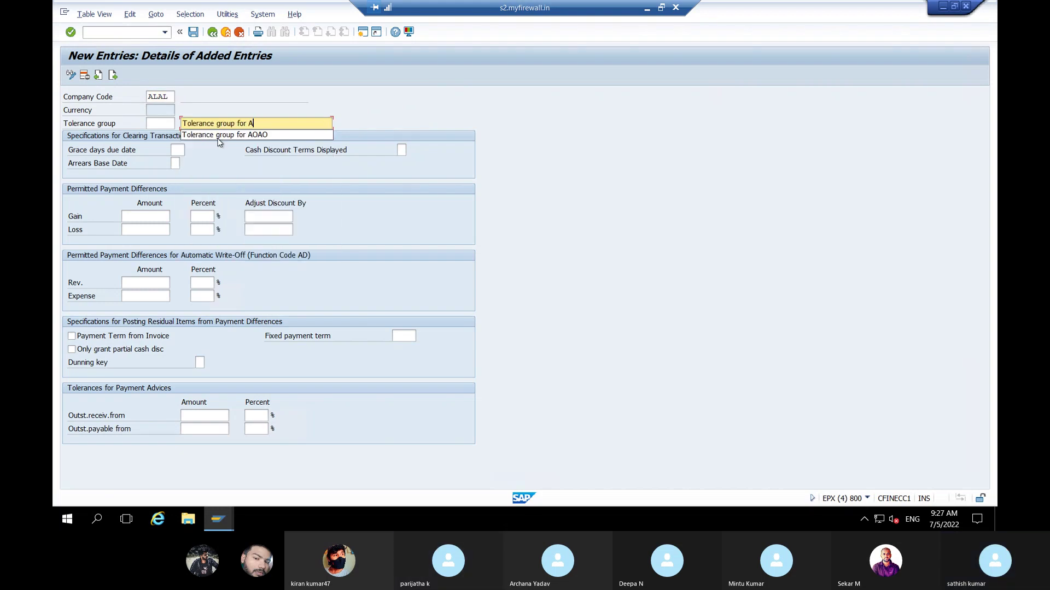
pyautogui.write('LAL')
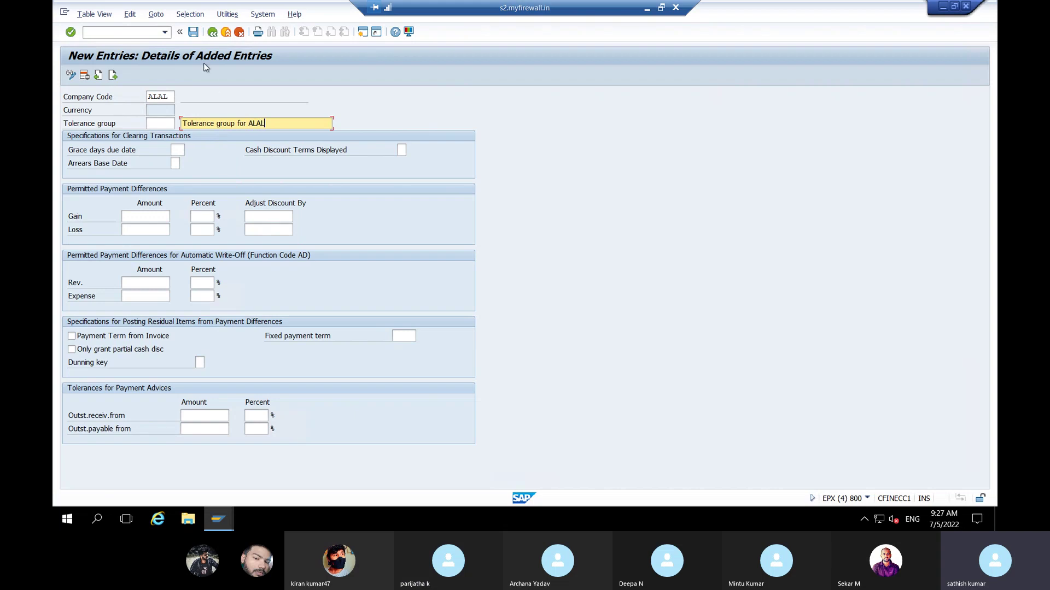
pyautogui.click(194, 33)
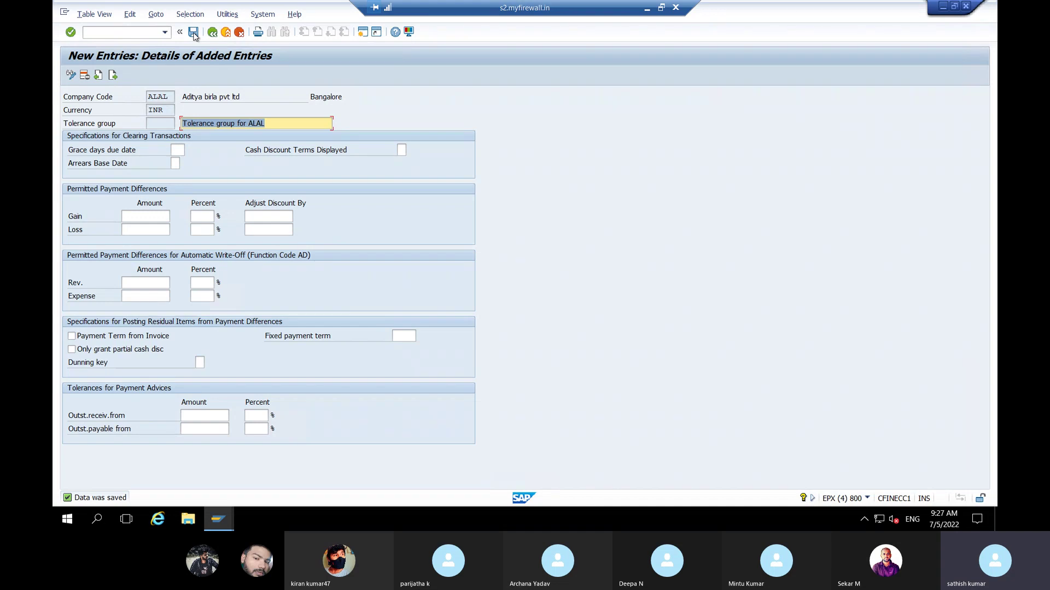
# Try assigning a user to tolerance group ALAL in a new entry of transaction OB57, entering the user name.
pyautogui.click(97, 31)
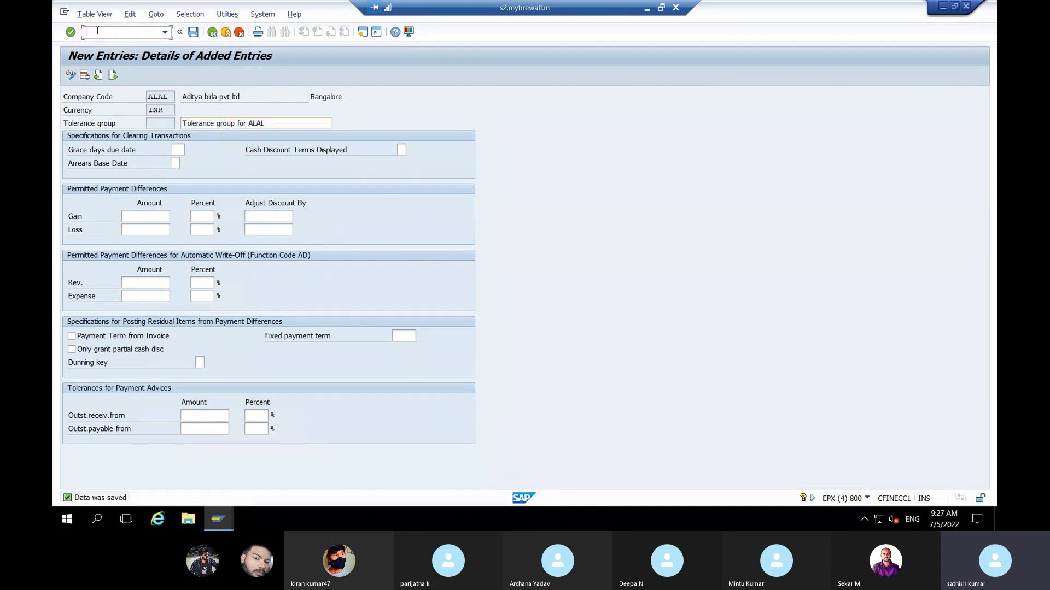
pyautogui.write('/NOB57')
pyautogui.press('Return')
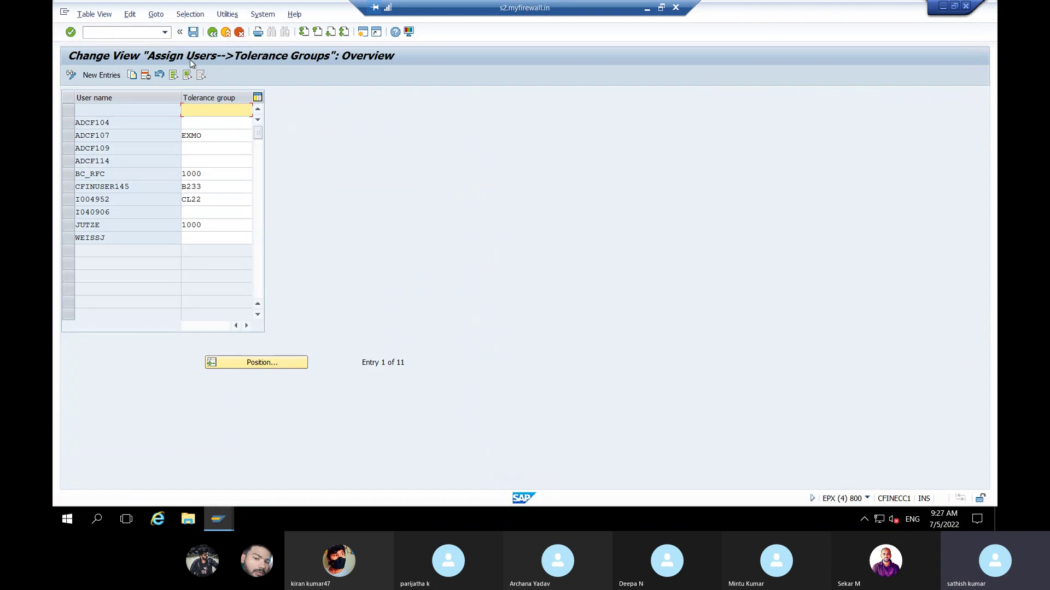
pyautogui.click(107, 74)
pyautogui.write('S')
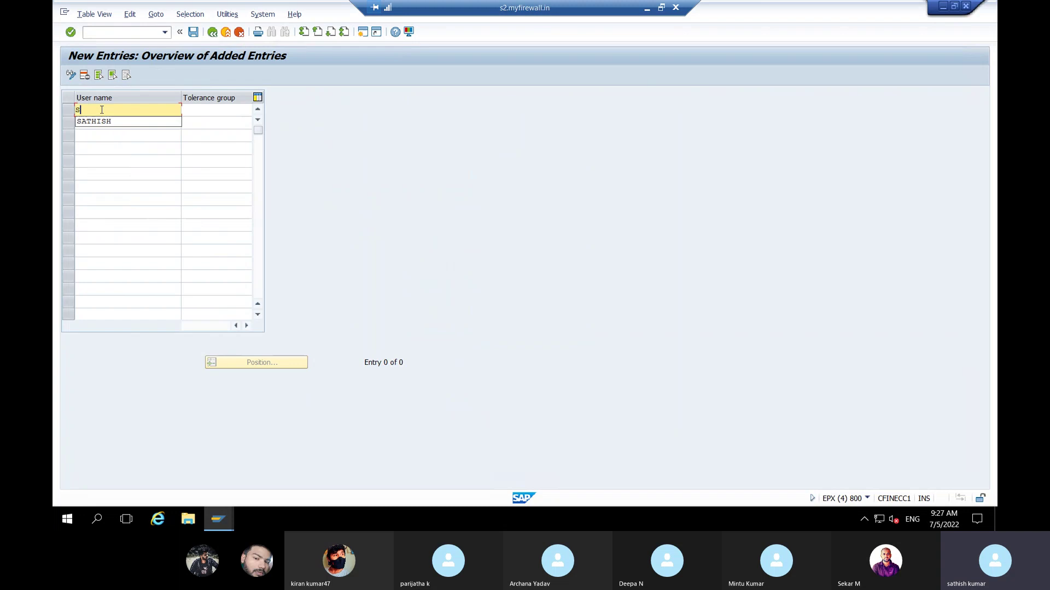
pyautogui.write('ATHISH')
pyautogui.click(208, 114)
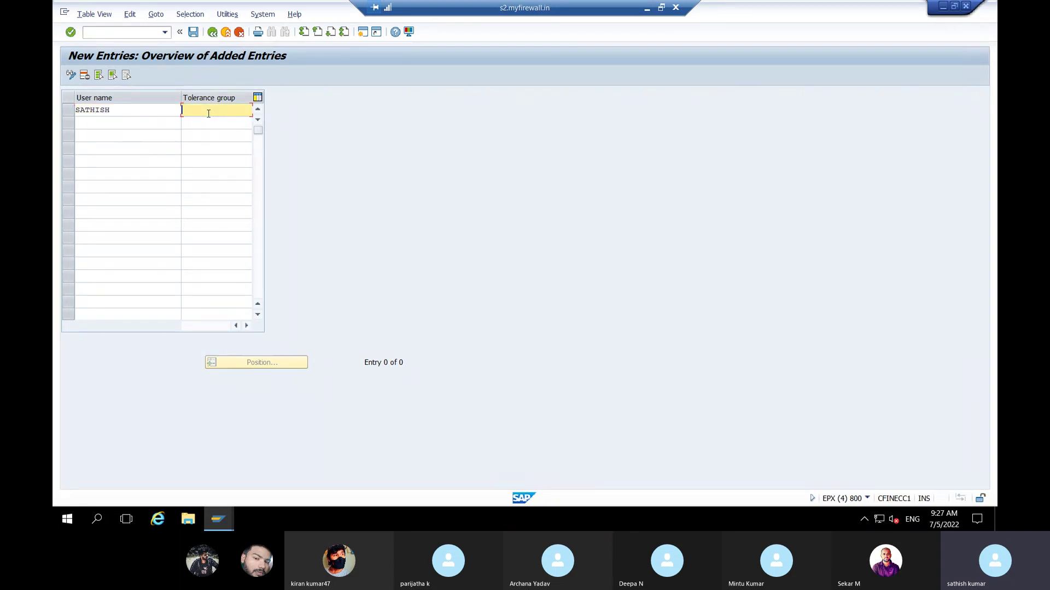
pyautogui.write('AL')
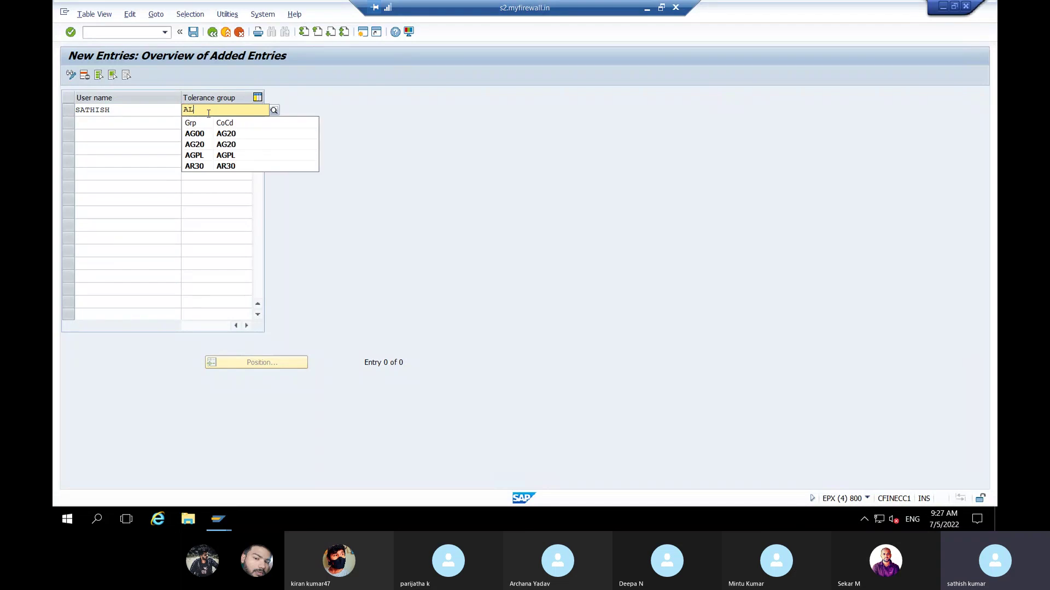
pyautogui.write('AL')
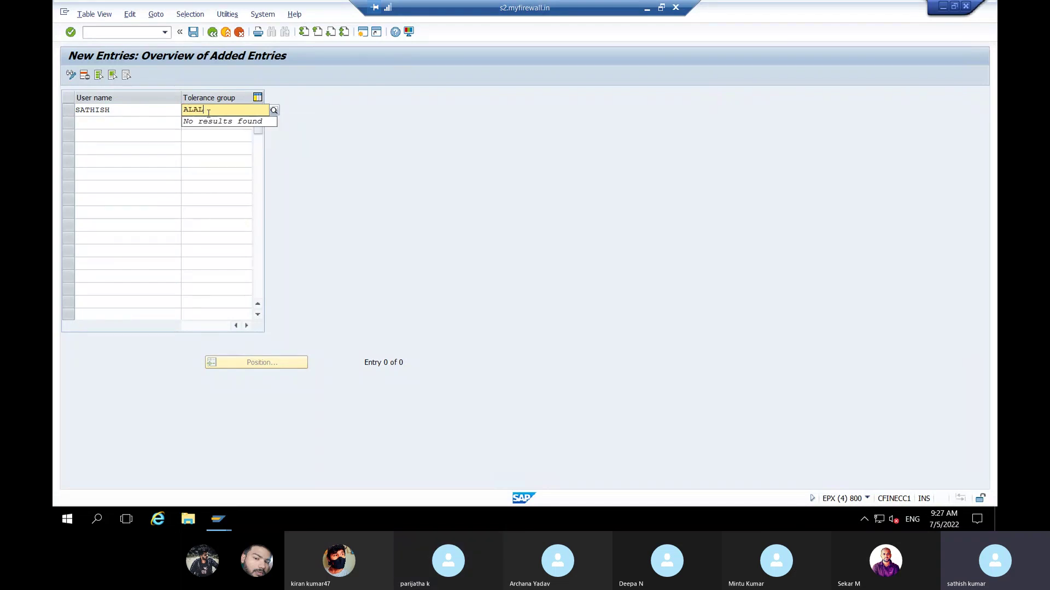
pyautogui.click(131, 110)
pyautogui.click(207, 110)
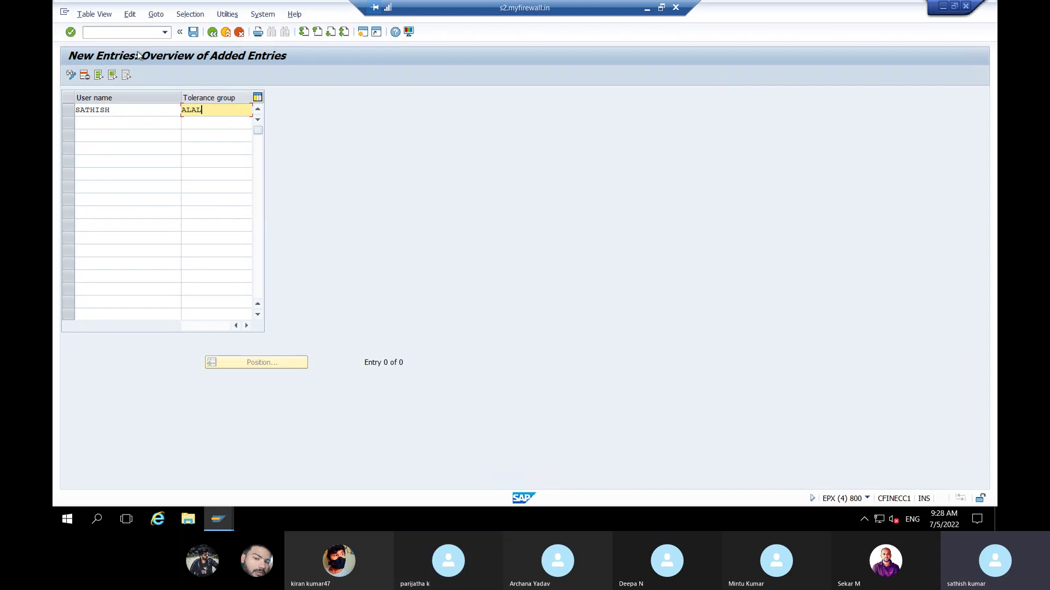
# Open the field status variants with transaction OBC4 and start a copy of variant 1000, IDES Group.
pyautogui.click(106, 32)
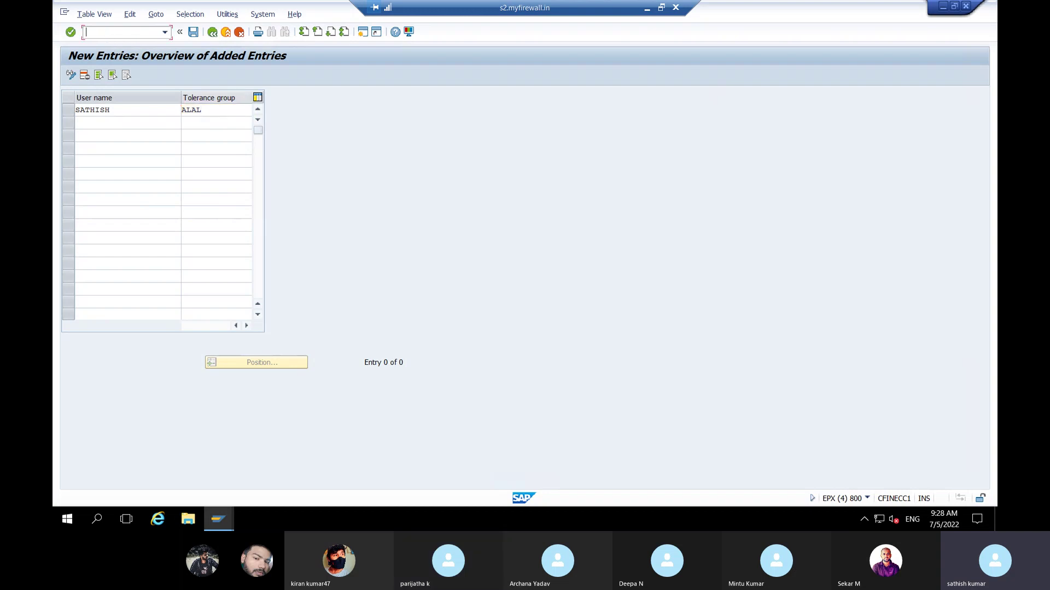
pyautogui.write('/NOBC4')
pyautogui.press('Return')
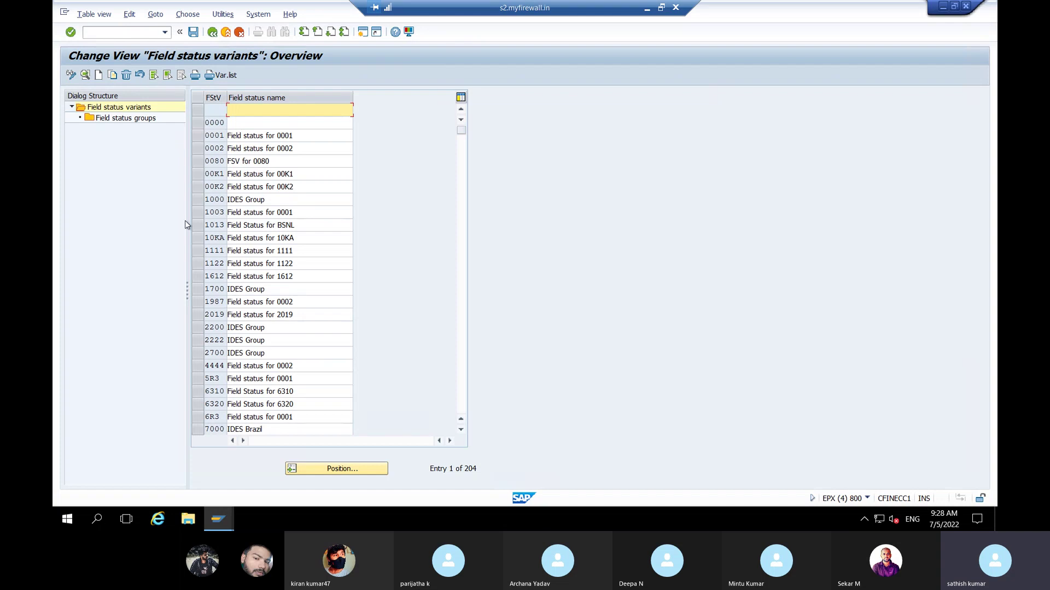
pyautogui.click(207, 200)
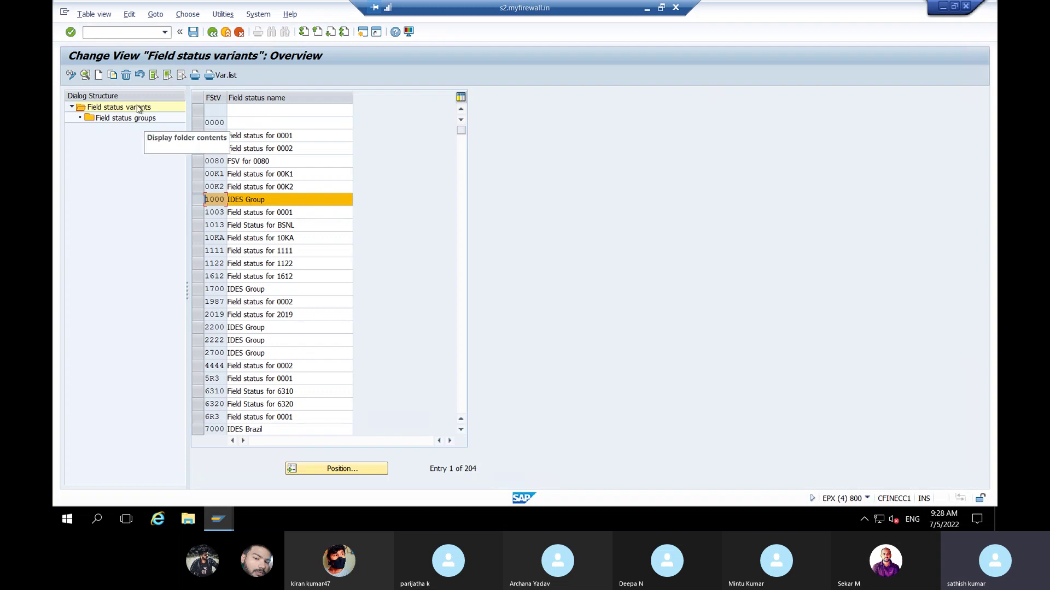
pyautogui.click(112, 75)
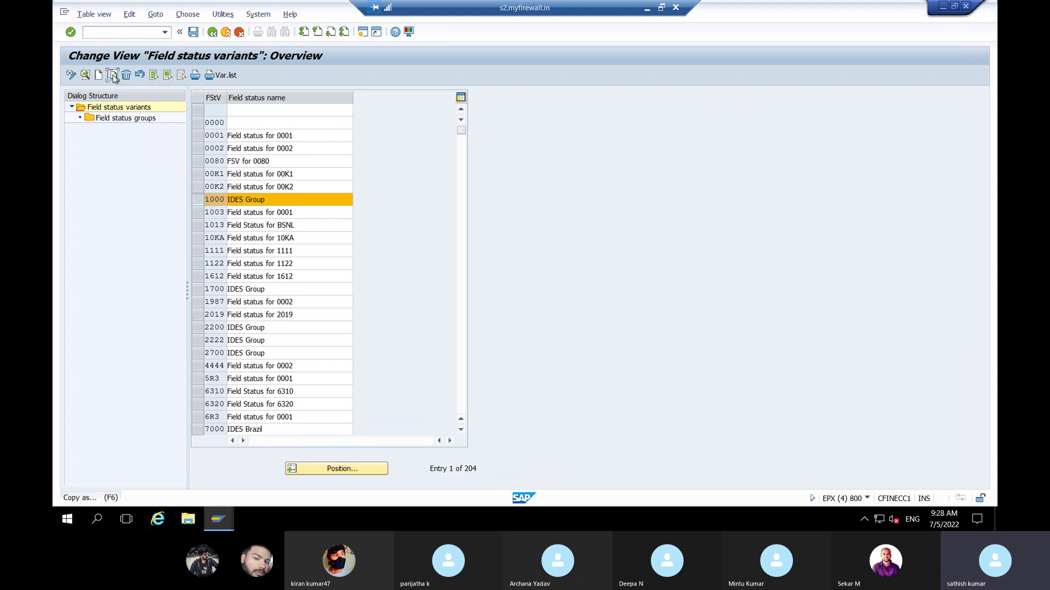
# Set the code of the copied field status variant to ALAL.
pyautogui.click(215, 110)
pyautogui.press('End')
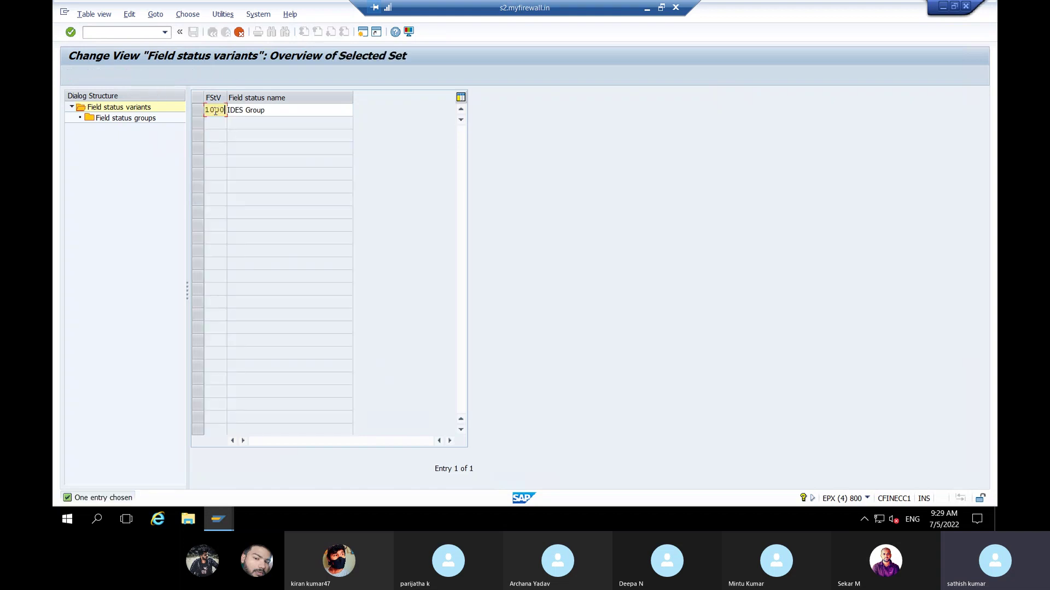
pyautogui.press('BackSpace')
pyautogui.press('BackSpace')
pyautogui.press('BackSpace')
pyautogui.press('BackSpace')
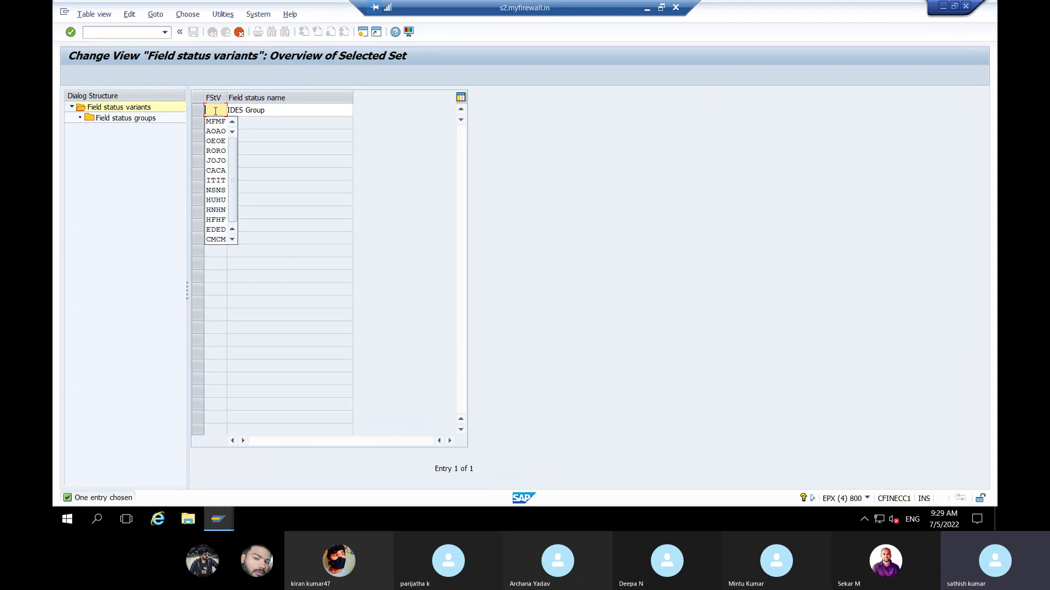
pyautogui.write('ALA')
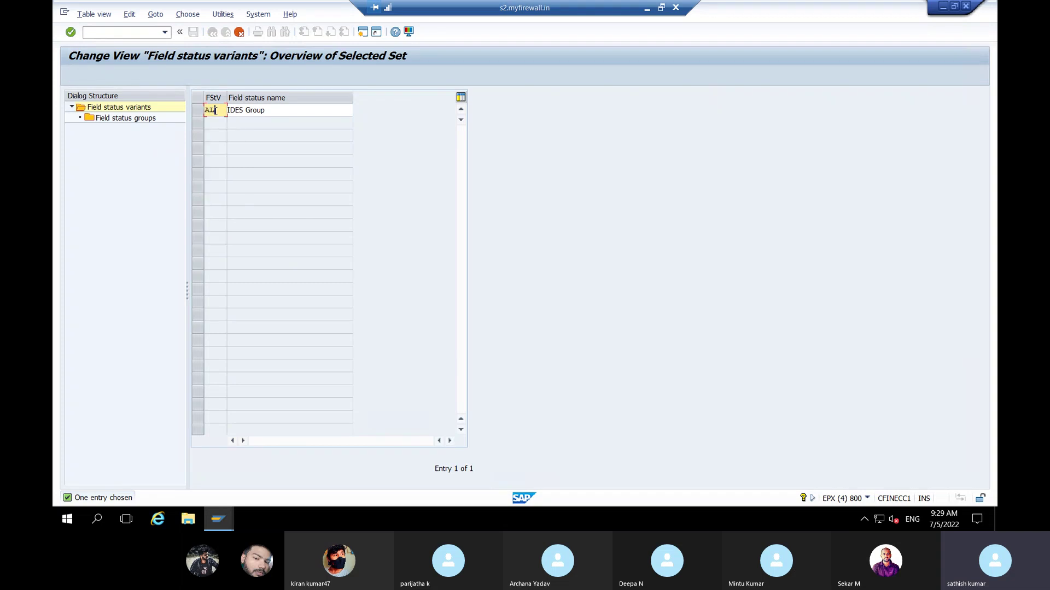
pyautogui.write('L')
# Replace the copied variant's field status name with "Field status for ALAL".
pyautogui.click(274, 109)
pyautogui.press('BackSpace')
pyautogui.press('BackSpace')
pyautogui.press('BackSpace')
pyautogui.press('BackSpace')
pyautogui.press('BackSpace')
pyautogui.press('BackSpace')
pyautogui.press('BackSpace')
pyautogui.press('BackSpace')
pyautogui.press('BackSpace')
pyautogui.press('BackSpace')
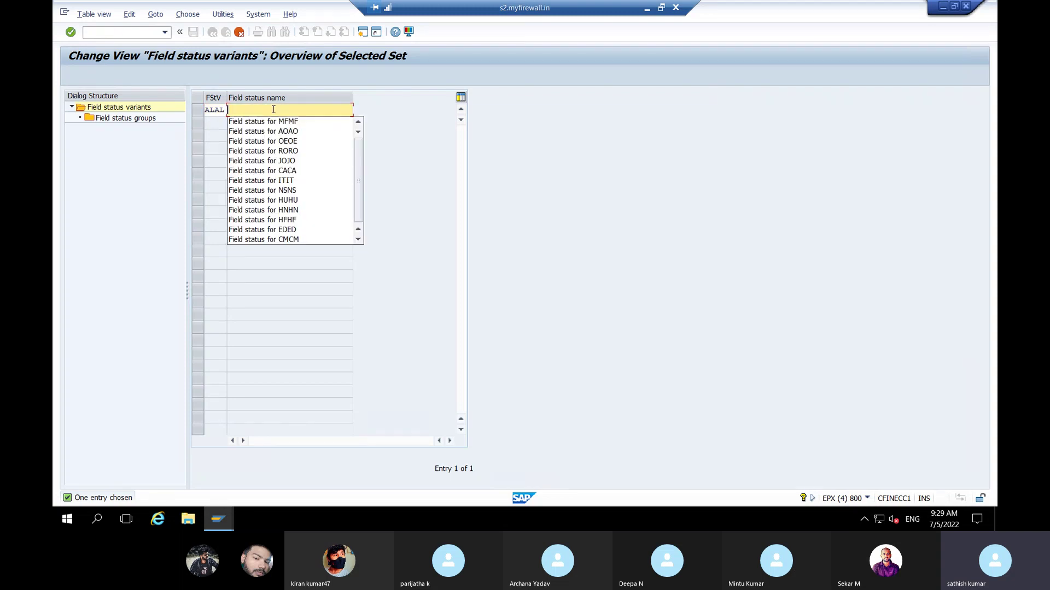
pyautogui.click(275, 121)
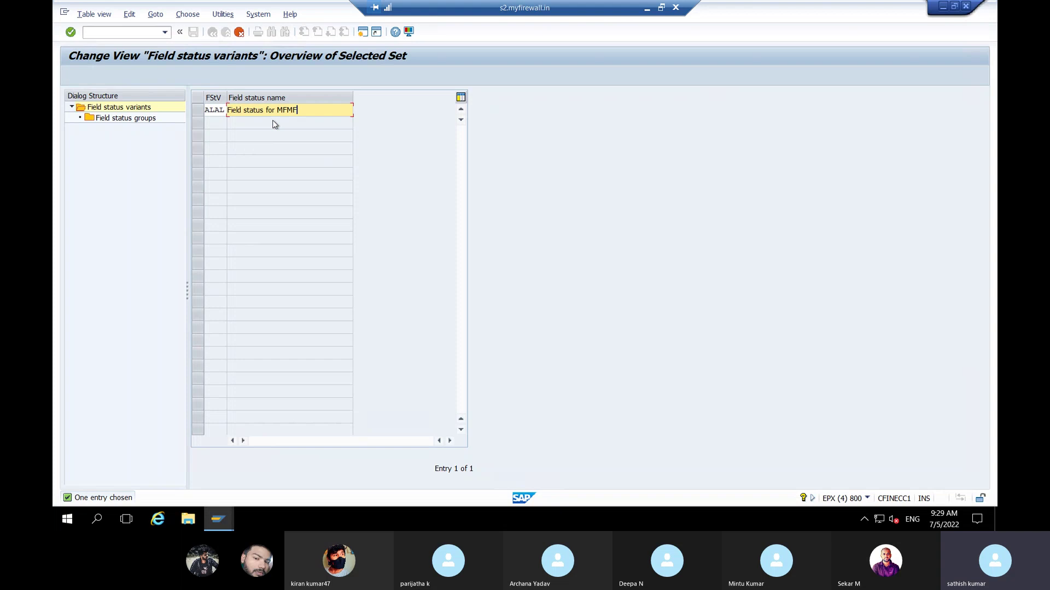
pyautogui.press('BackSpace')
pyautogui.press('BackSpace')
pyautogui.press('BackSpace')
pyautogui.press('BackSpace')
pyautogui.write('ALAL')
# Copy the field status variant with all its dependent entries and save variant ALAL.
pyautogui.press('Return')
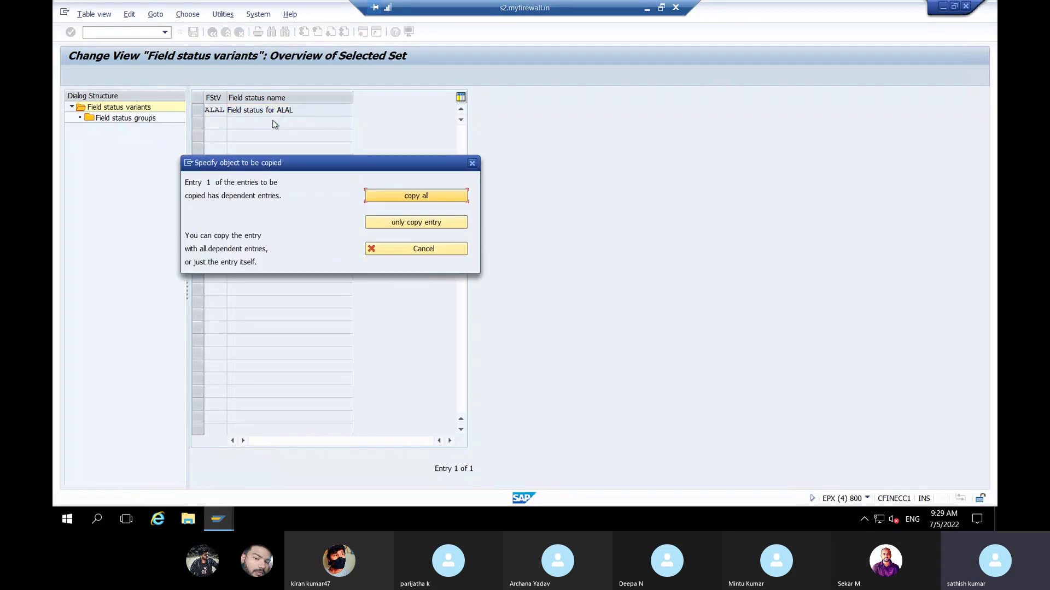
pyautogui.click(407, 195)
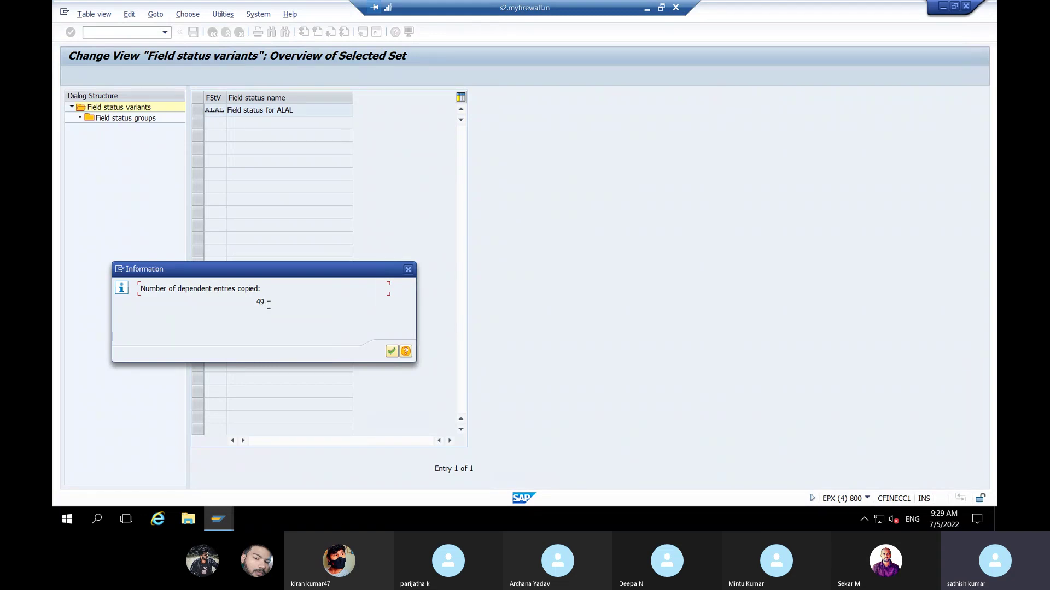
pyautogui.click(392, 353)
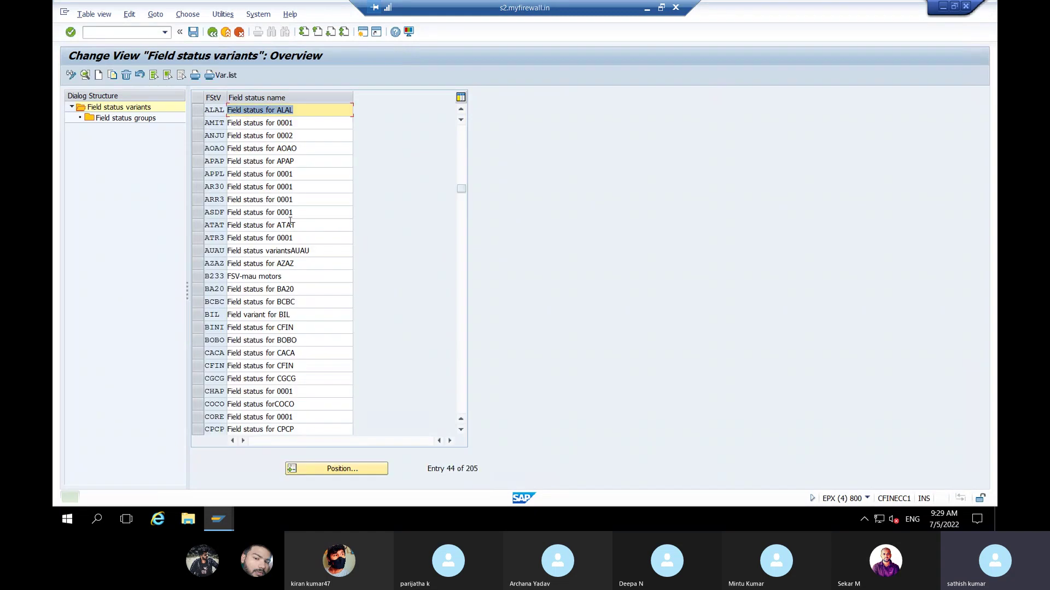
pyautogui.click(193, 32)
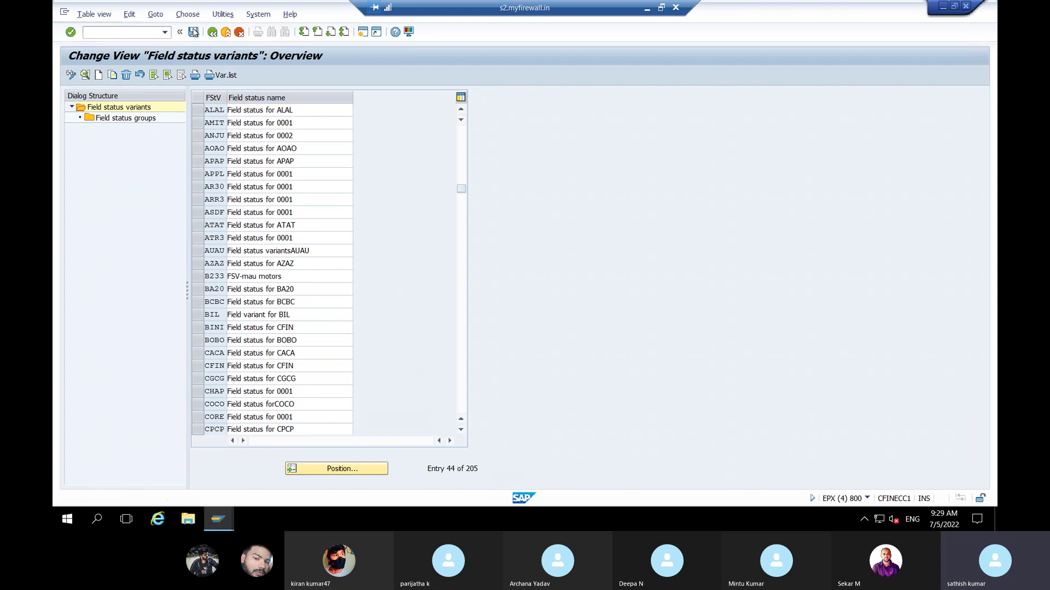
# Open the field status groups of variant ALAL and look through them from BPS1 to ZFUN, Client Funds.
pyautogui.click(199, 110)
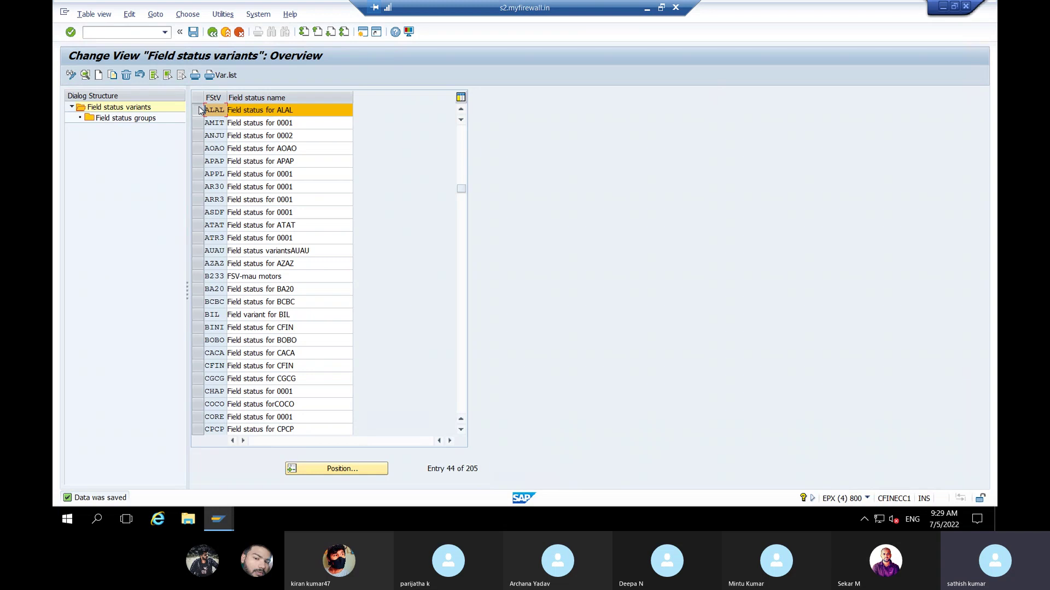
pyautogui.doubleClick(124, 119)
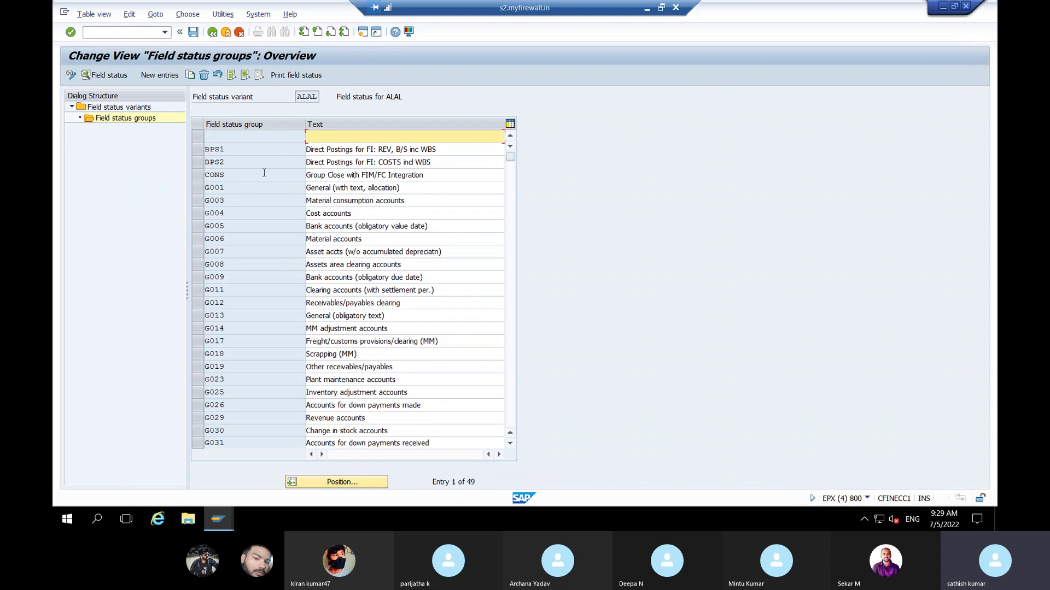
pyautogui.click(195, 150)
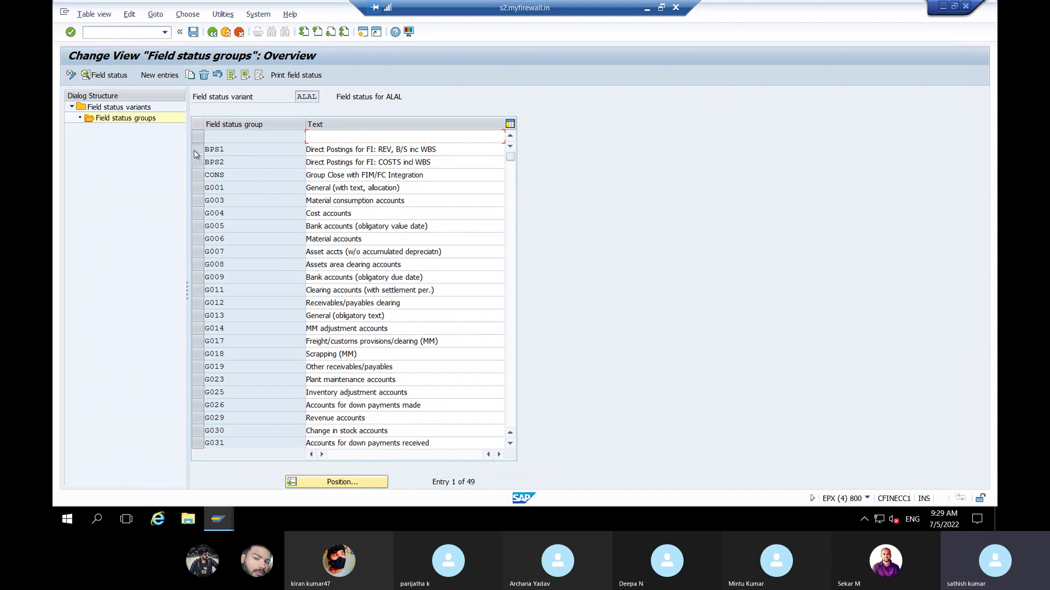
pyautogui.click(511, 389)
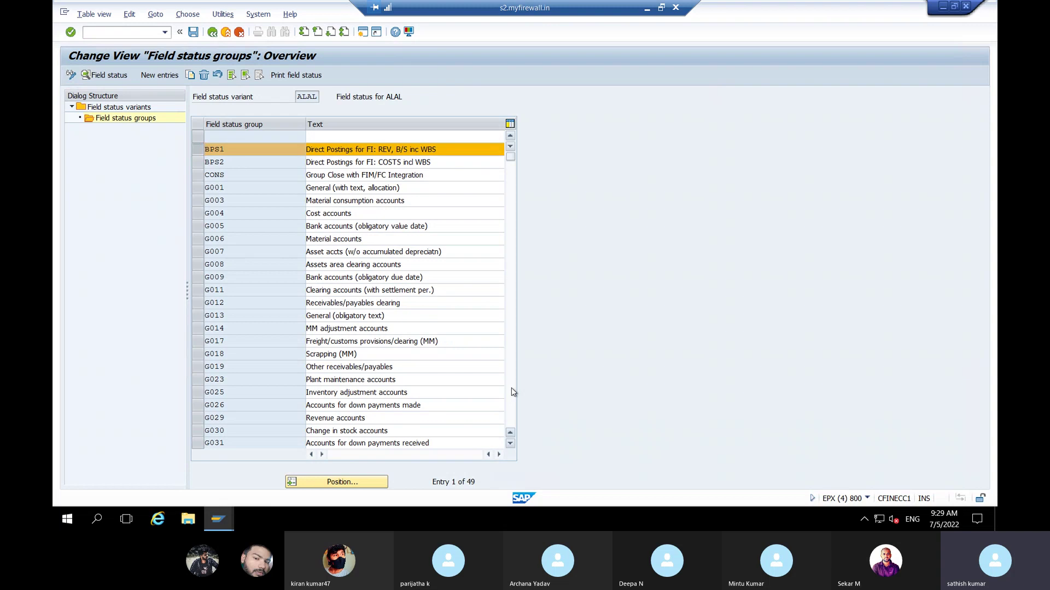
pyautogui.click(198, 431)
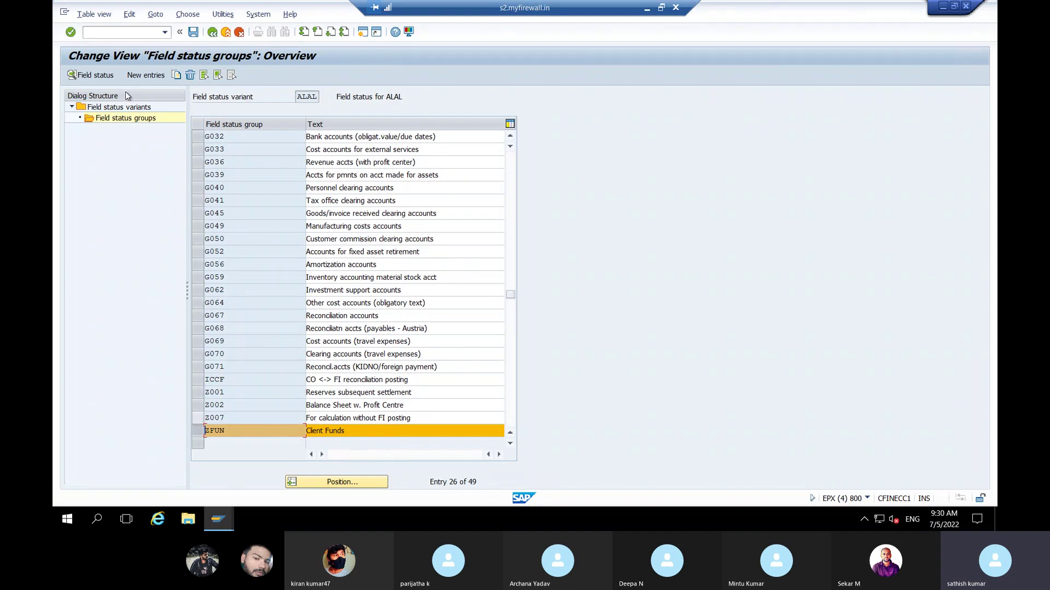
# Open transaction FS00 and try to edit the Indian Bank account under Bank Accounts in company code OEOE.
pyautogui.click(102, 33)
pyautogui.write('/NFS00')
pyautogui.press('Return')
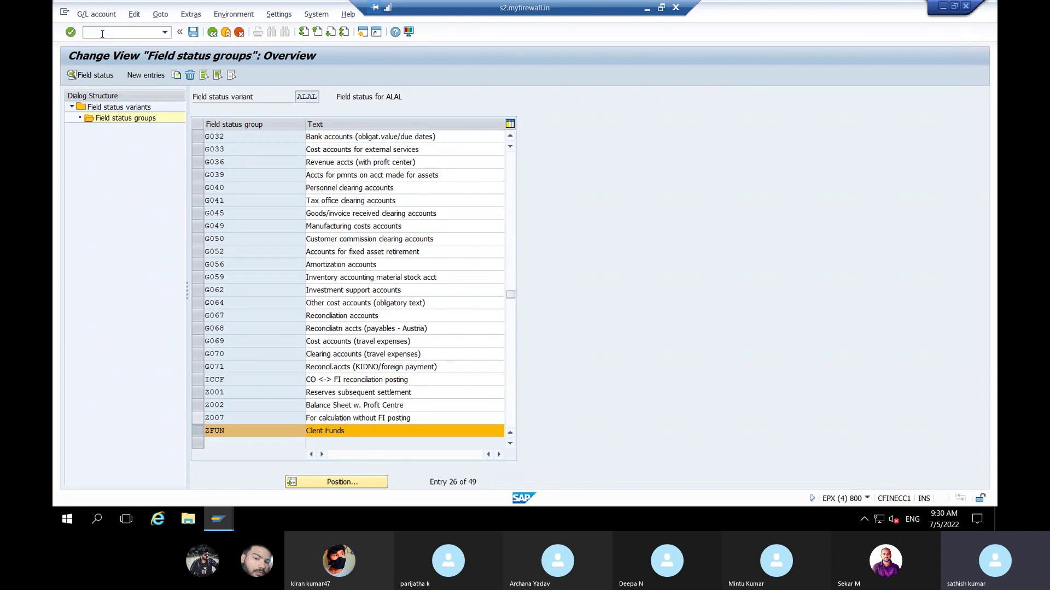
pyautogui.click(70, 121)
pyautogui.doubleClick(131, 132)
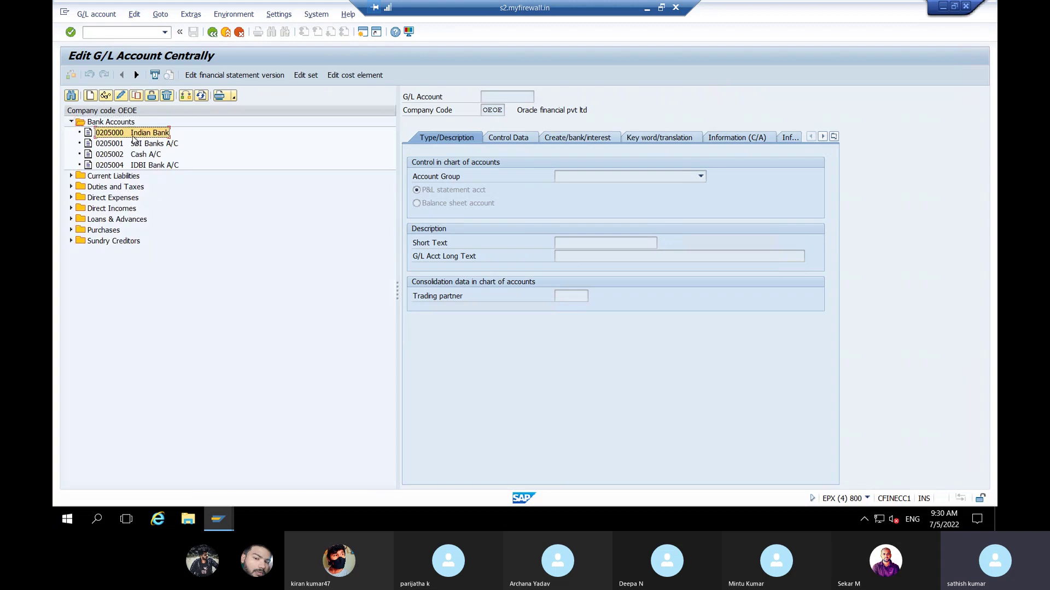
pyautogui.click(121, 96)
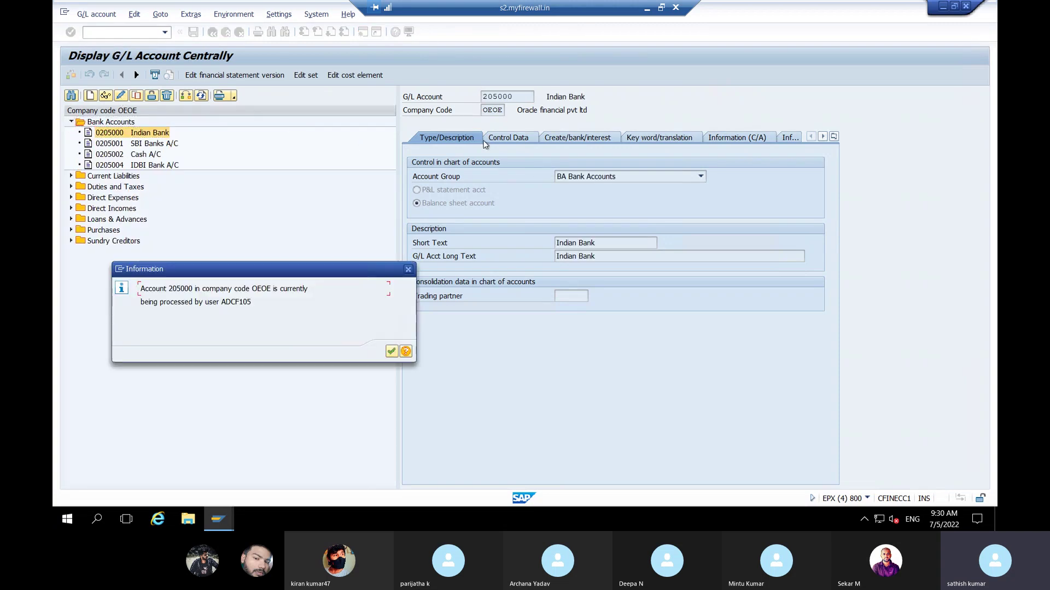
pyautogui.click(408, 269)
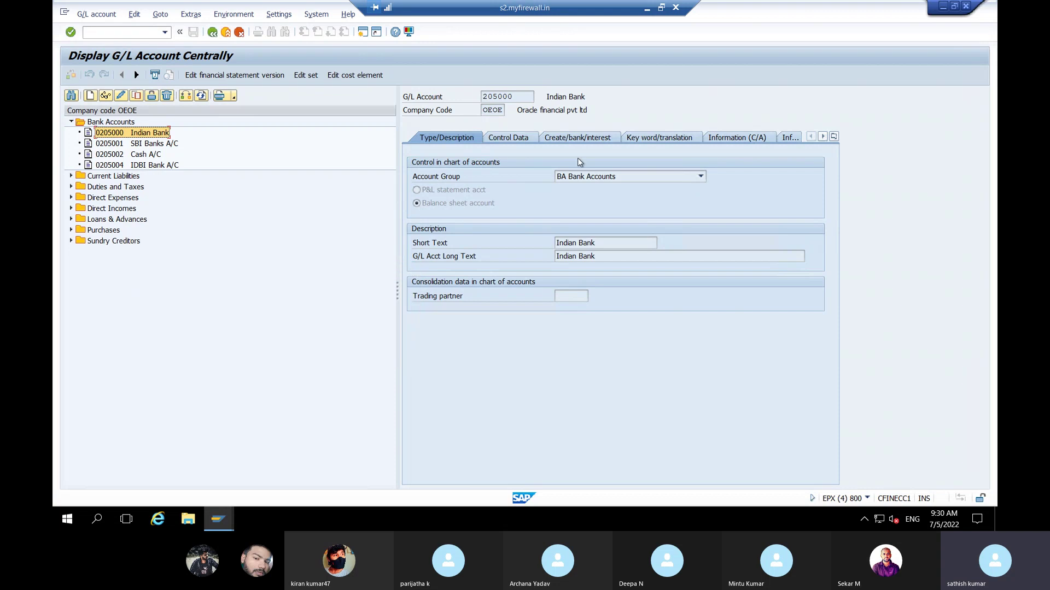
# Look up the field status groups selectable for the Indian Bank account in its document creation settings.
pyautogui.click(576, 138)
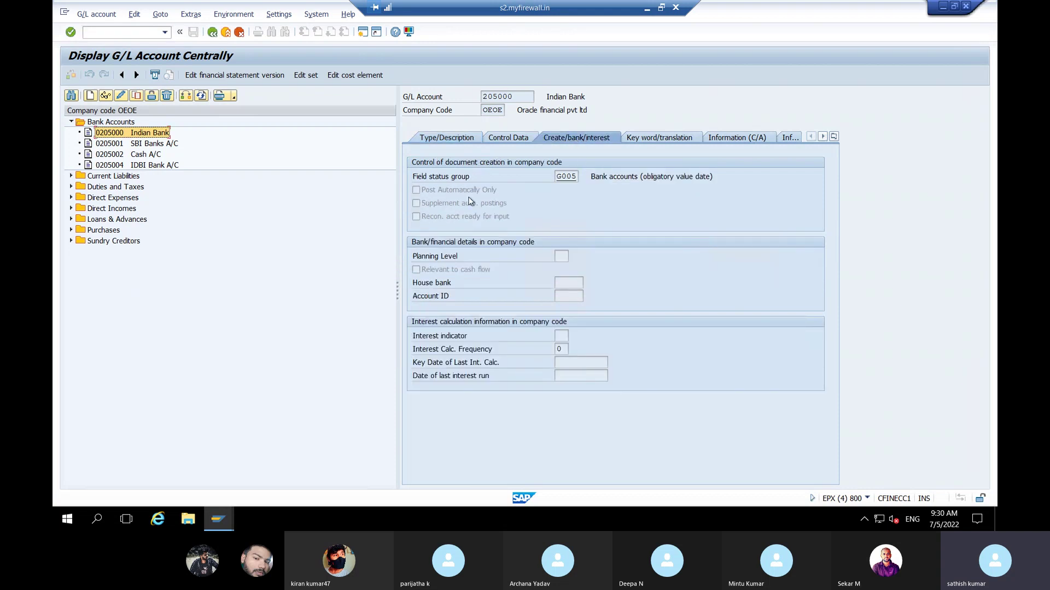
pyautogui.click(576, 177)
pyautogui.click(583, 176)
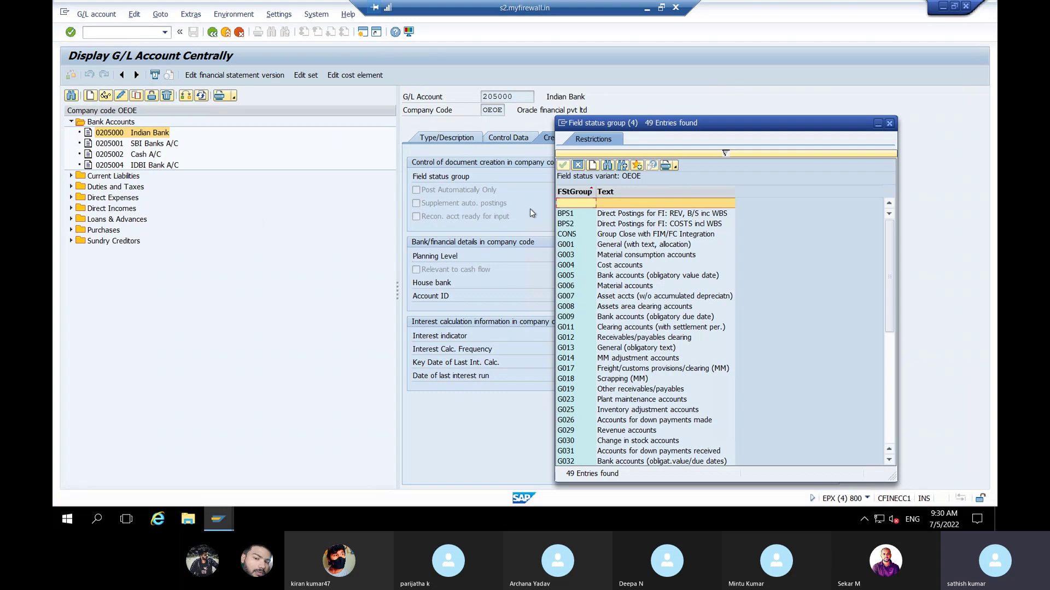
pyautogui.click(888, 395)
pyautogui.click(887, 294)
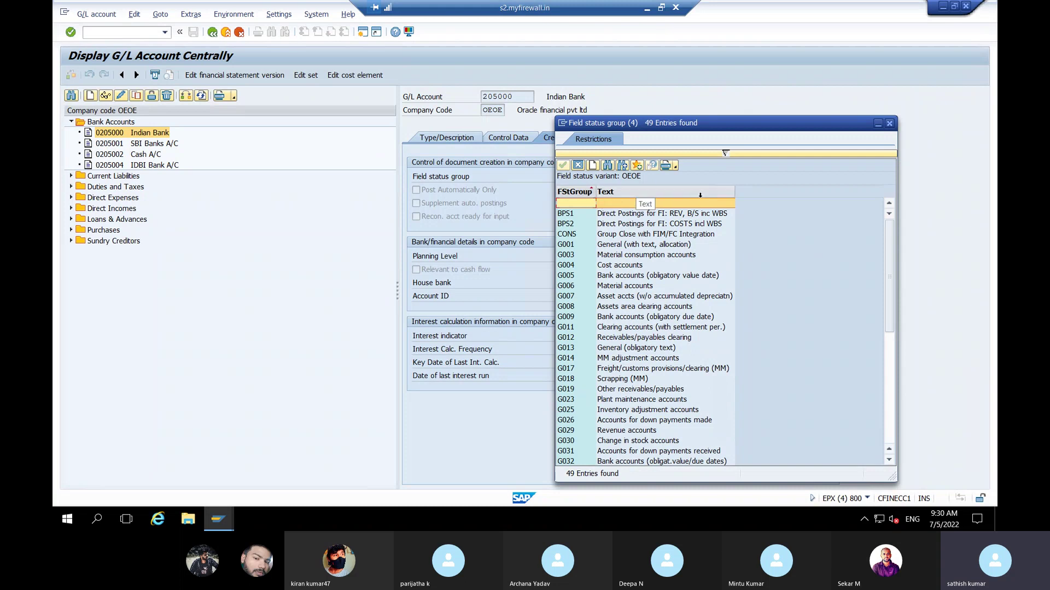
# Leave the remote session and open the asset accounting notes from the desktop in a maximized Notepad window, showing the end of the text.
pyautogui.click(645, 7)
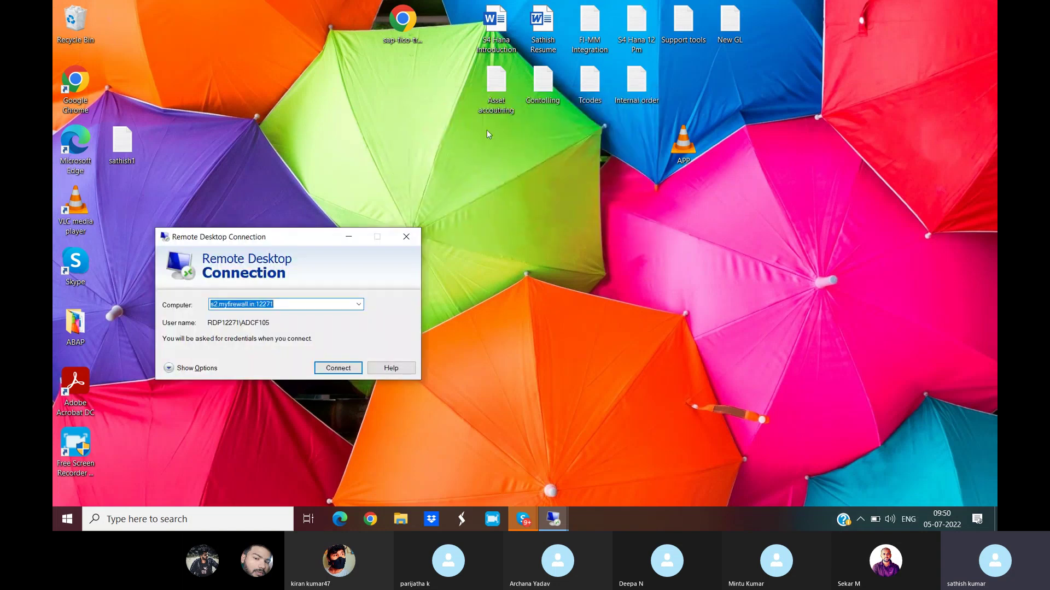
pyautogui.doubleClick(484, 93)
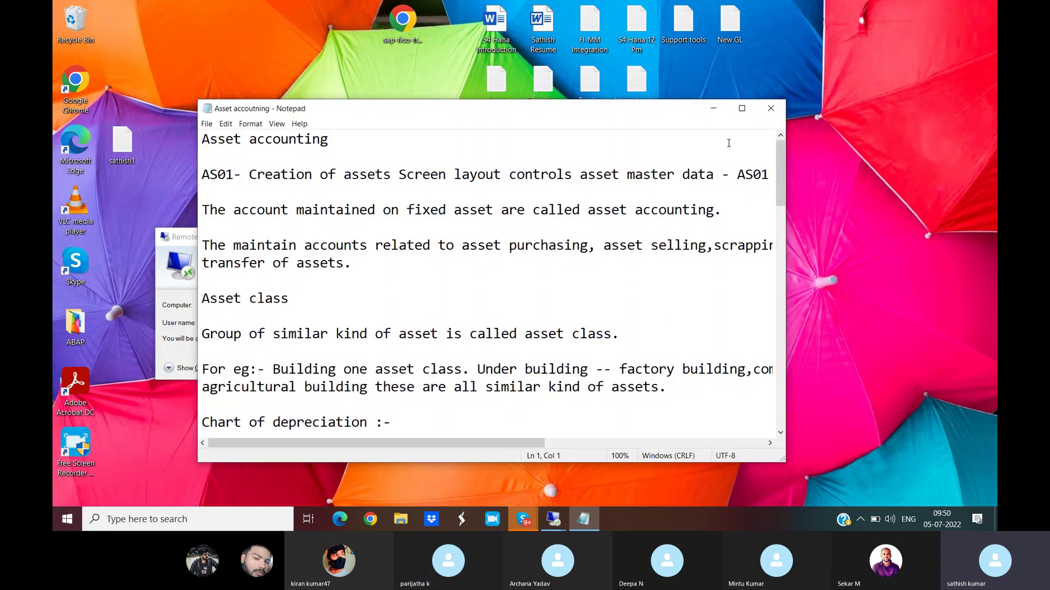
pyautogui.click(742, 112)
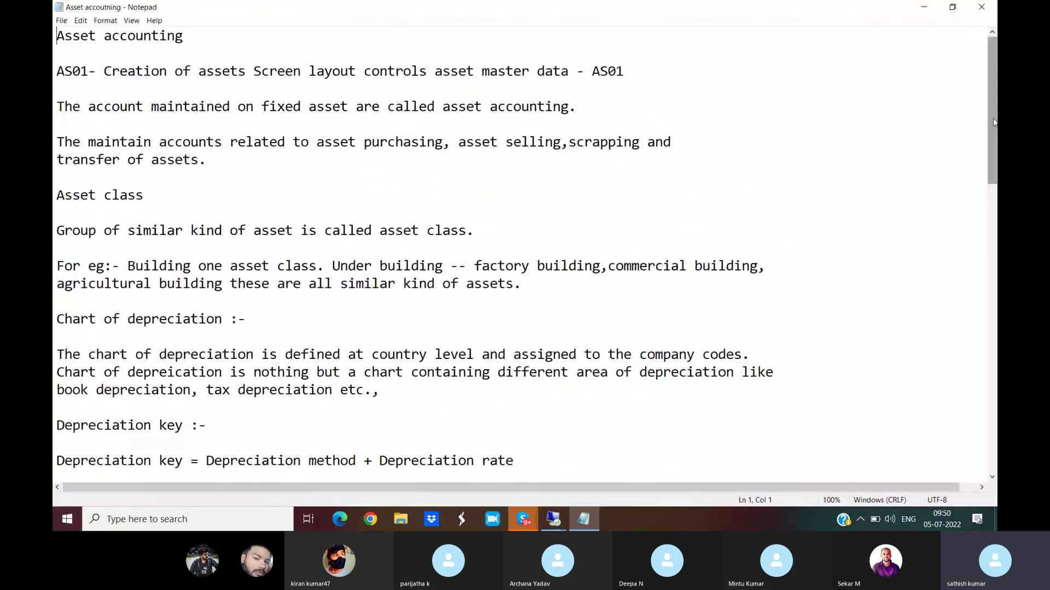
pyautogui.moveTo(992, 115); pyautogui.dragTo(997, 437)
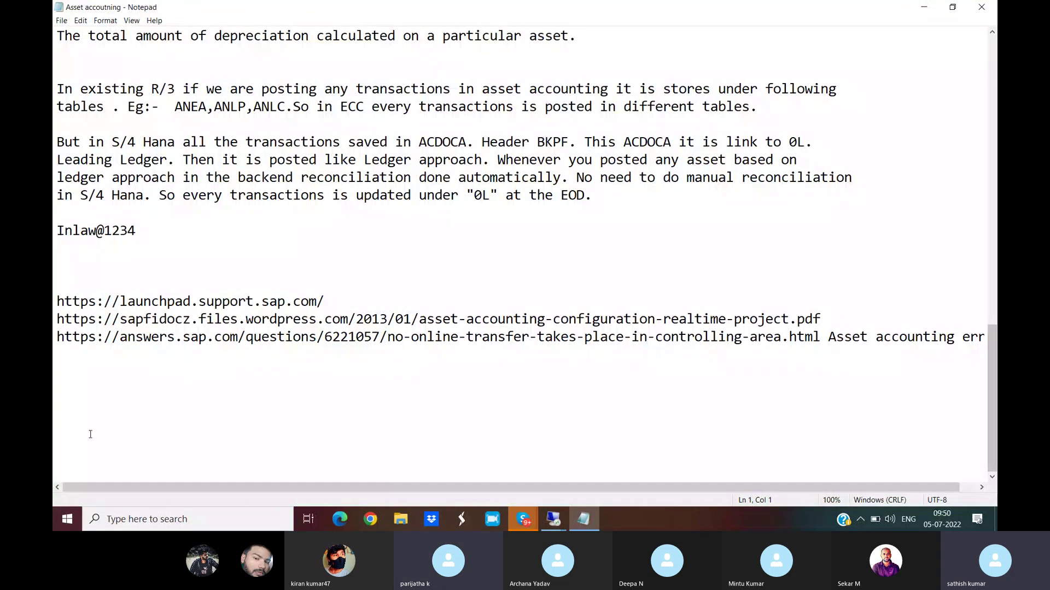
# Add a ledger heading line with "Dr", "Bank A/C" and "Cr" spaced apart below the links, followed by a blank line.
pyautogui.click(73, 398)
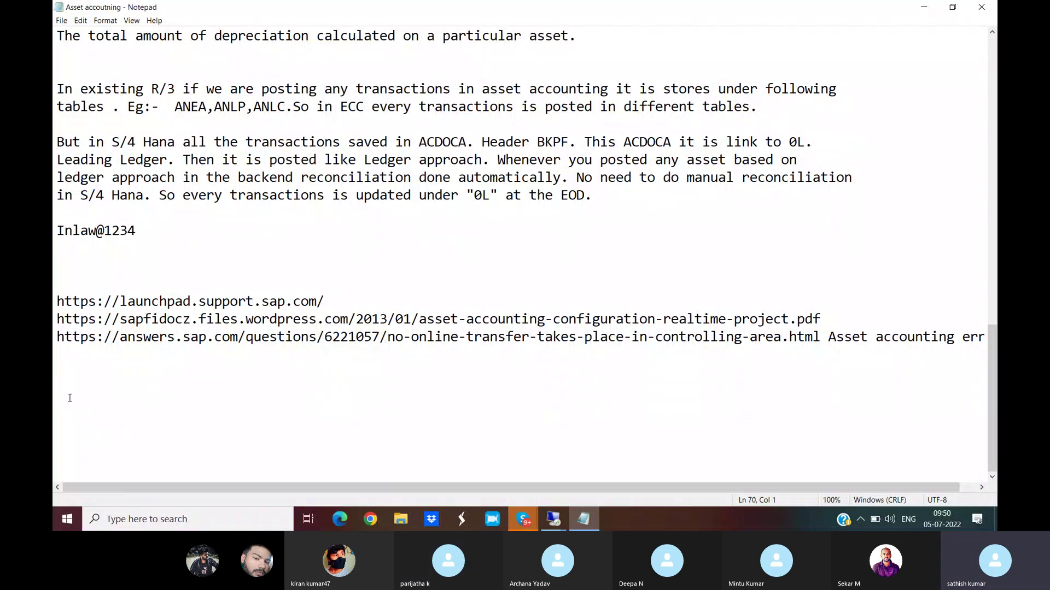
pyautogui.write('Dr                                         Bank A/C')
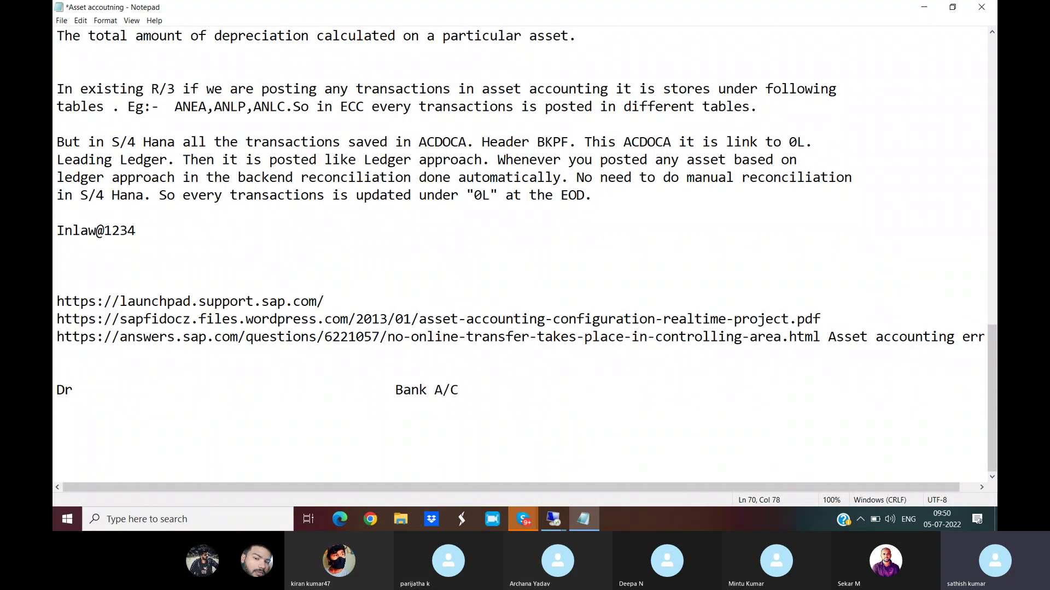
pyautogui.write('                                 Cr')
pyautogui.press('Return')
pyautogui.press('Return')
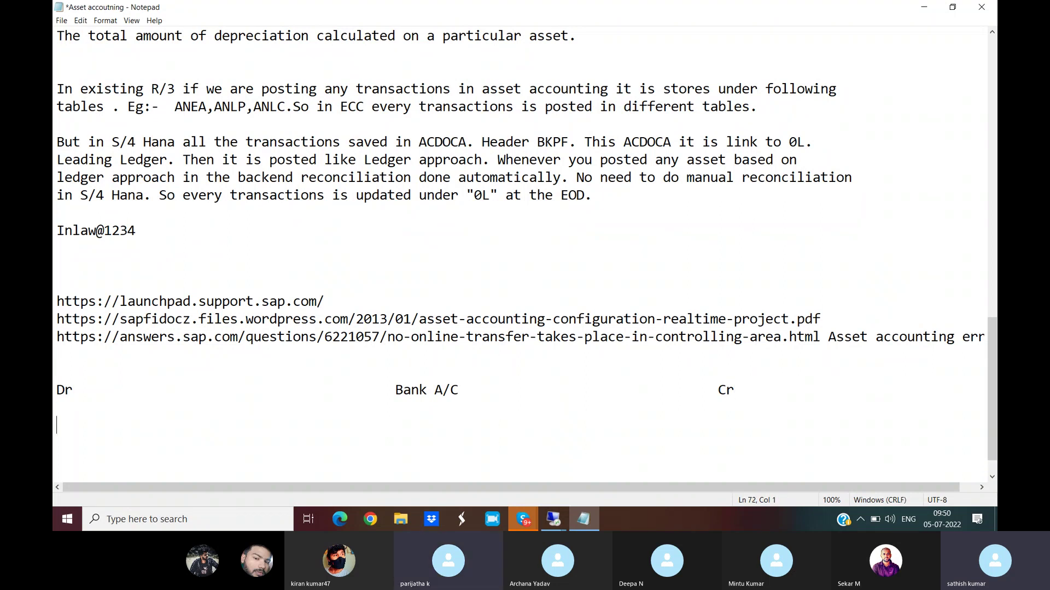
# List "Sbi bank a/c 2000" and "Axis bank a/c 1000" on the debit side under the Bank A/C heading.
pyautogui.write('bi bank ')
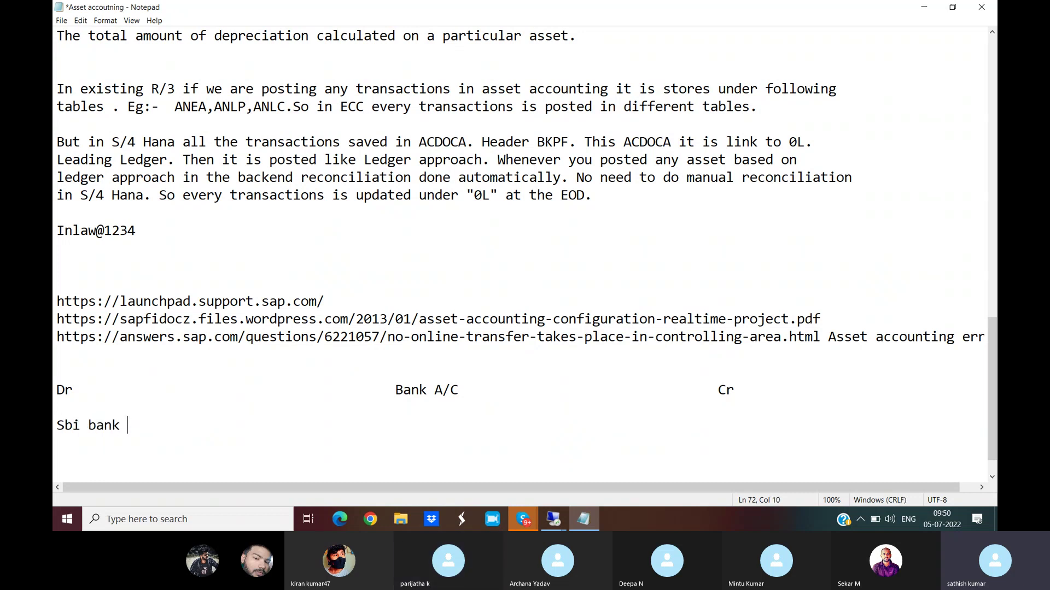
pyautogui.write('a/c  2000')
pyautogui.press('Return')
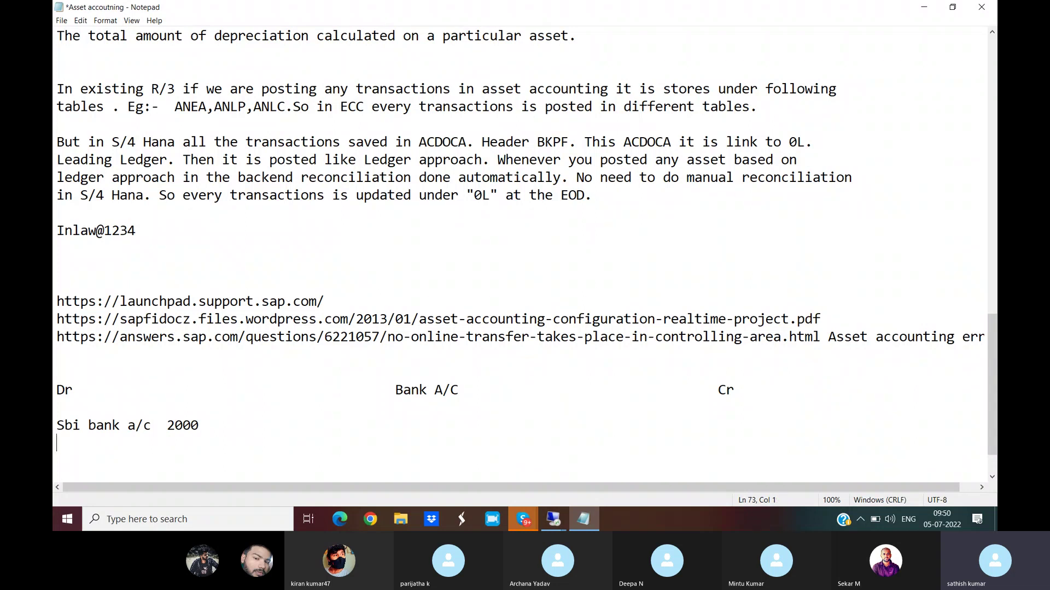
pyautogui.write('Axis bank a/c 1')
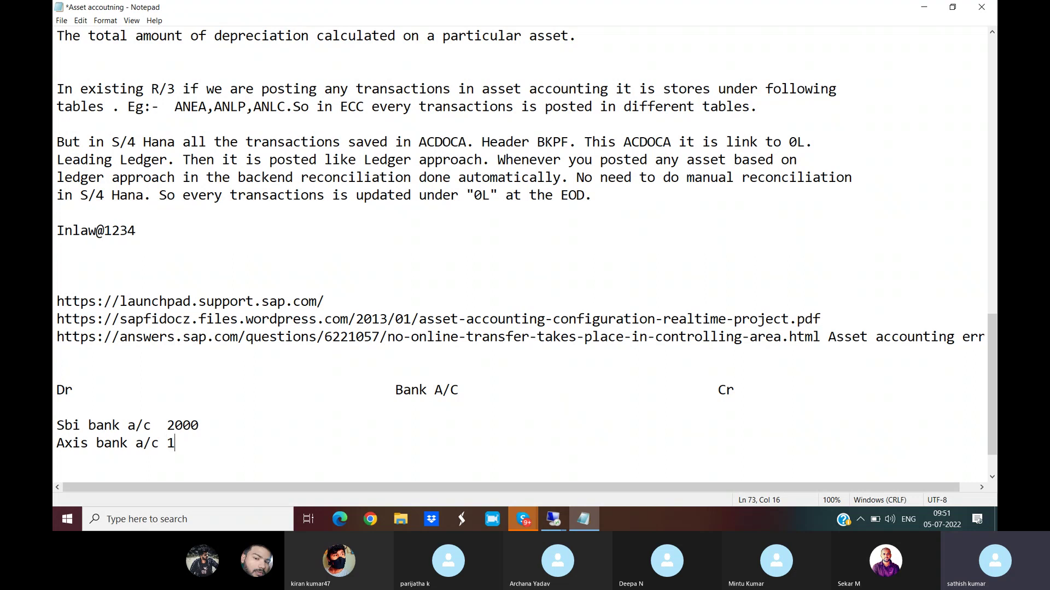
pyautogui.write('000')
pyautogui.moveTo(394, 390); pyautogui.dragTo(480, 389)
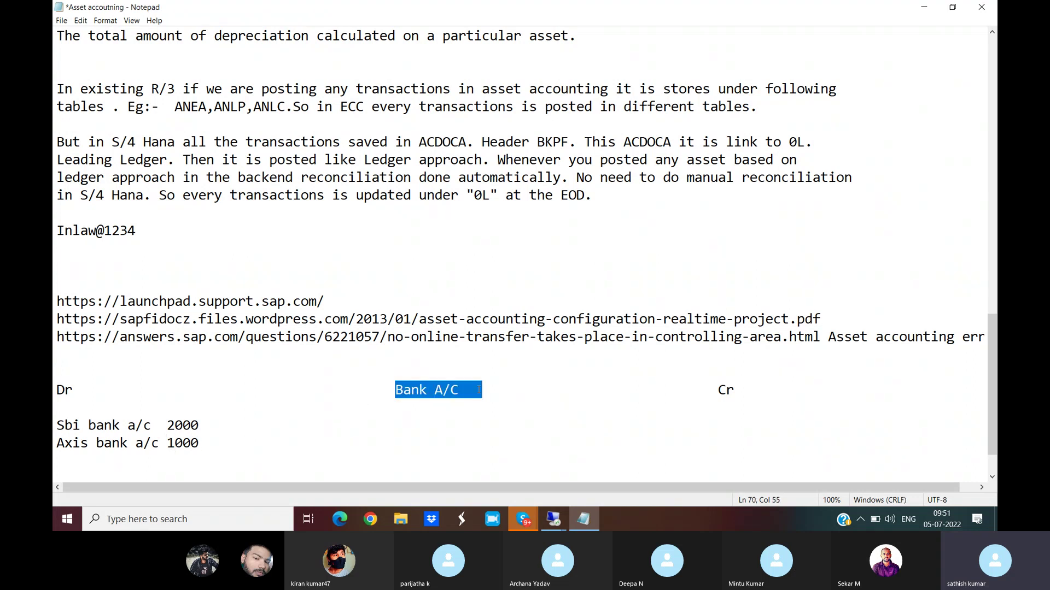
pyautogui.moveTo(54, 424); pyautogui.dragTo(128, 425)
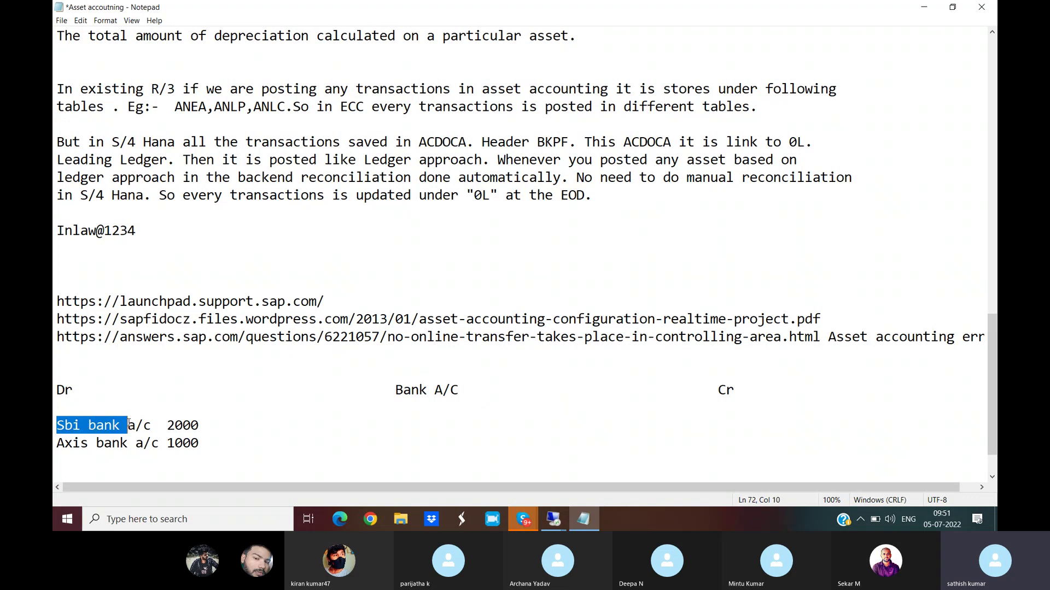
# Add a "Materials A/C" heading below the bank entries, aligned under "Bank A/C", followed by a blank line.
pyautogui.click(209, 445)
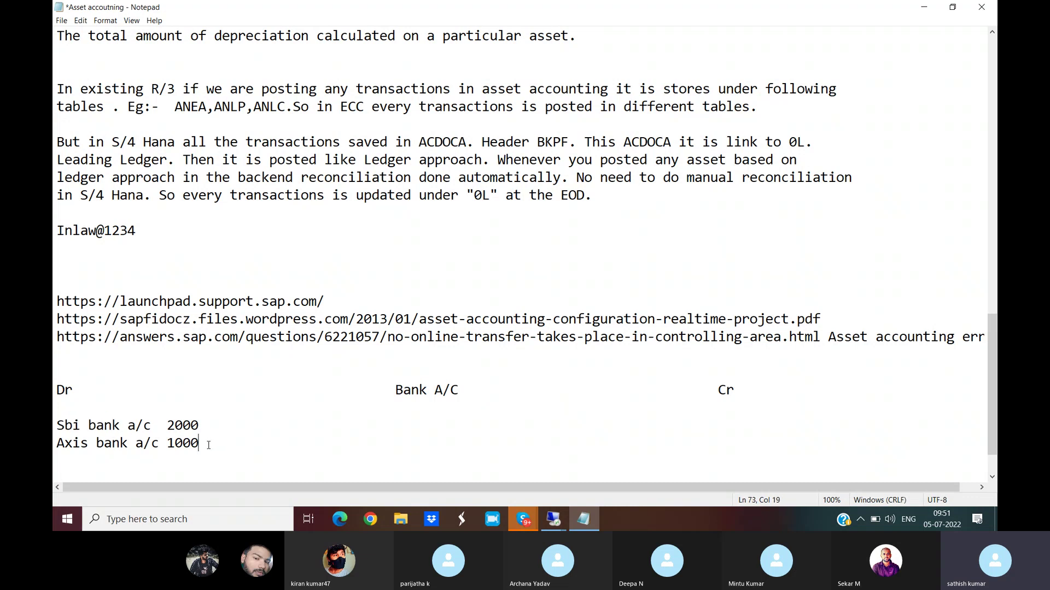
pyautogui.press('Return')
pyautogui.press('Return')
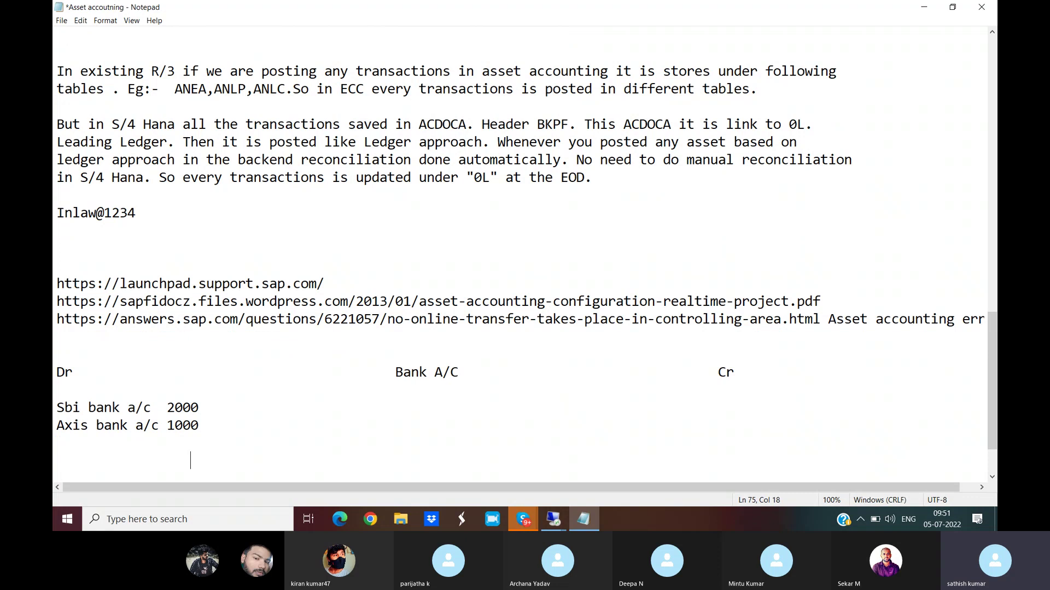
pyautogui.write('Materials A/C')
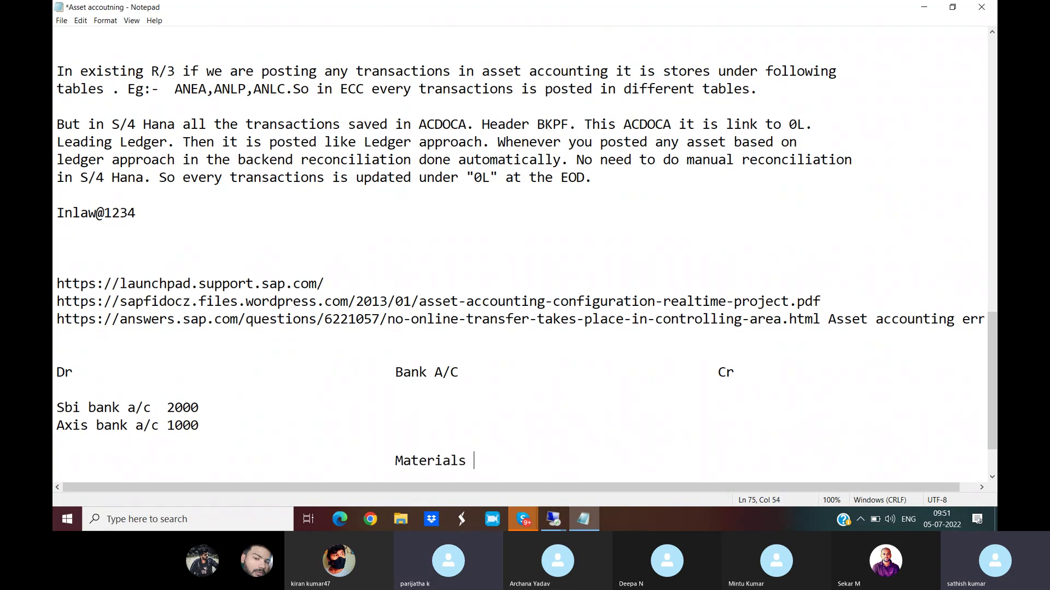
pyautogui.press('Return')
pyautogui.press('Return')
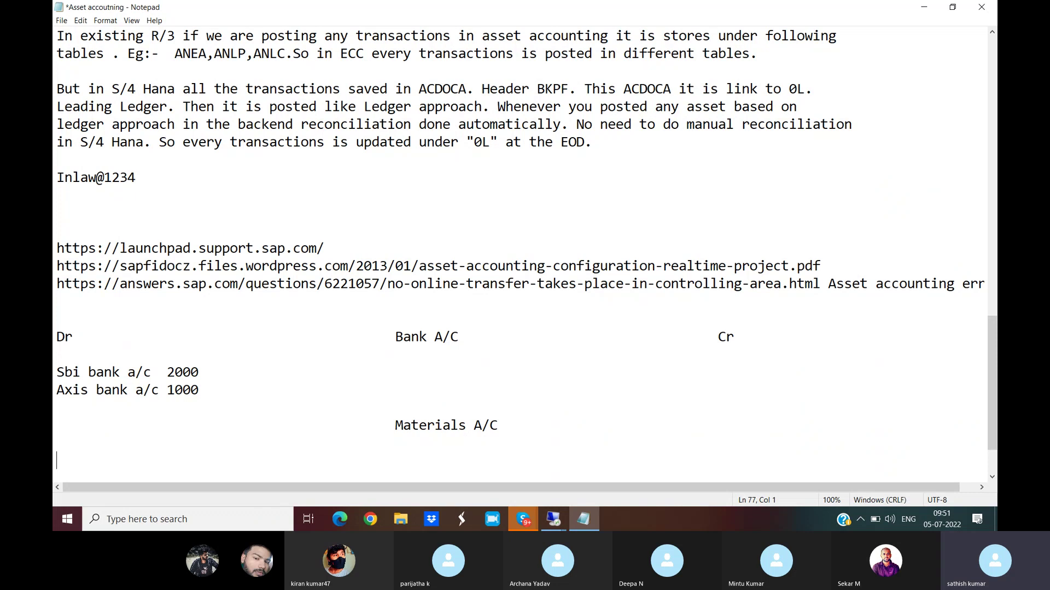
# Enter "Purchase A/C (+) 2000" on the debit side under the Materials A/C heading.
pyautogui.write('Purchase ')
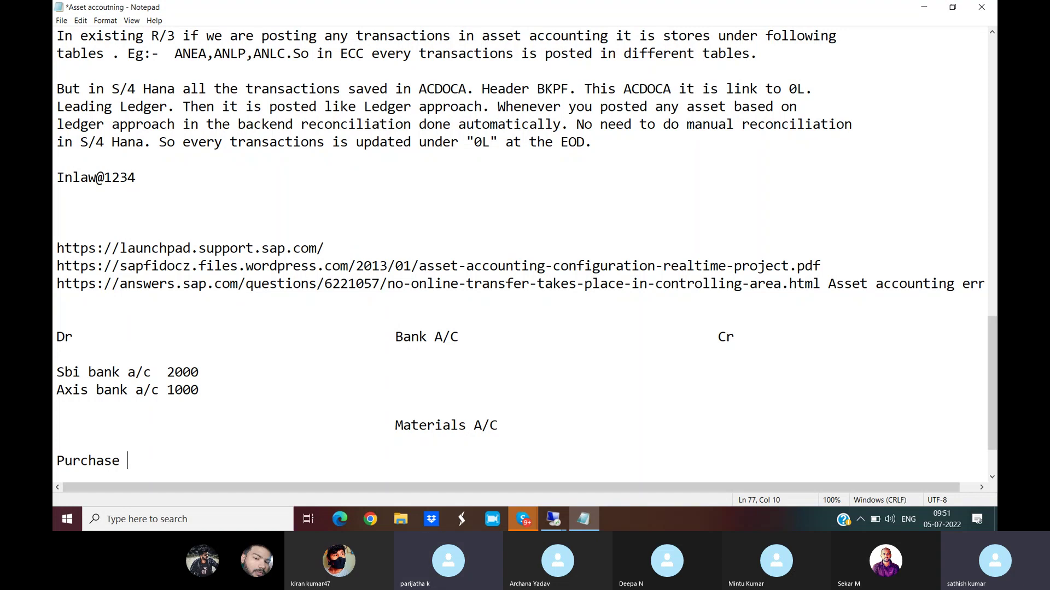
pyautogui.write('A/C ')
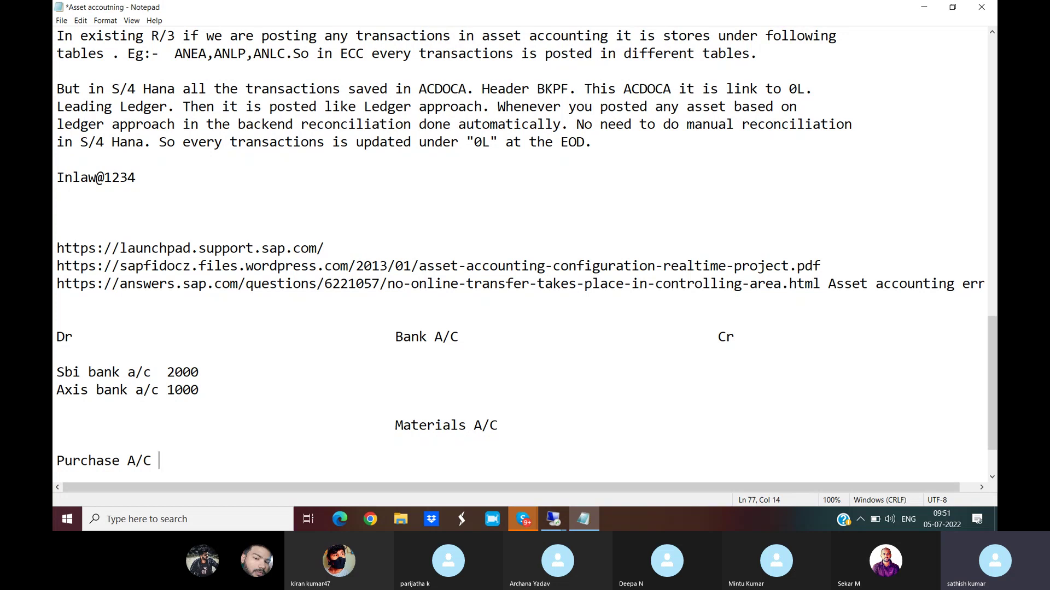
pyautogui.write('(+)')
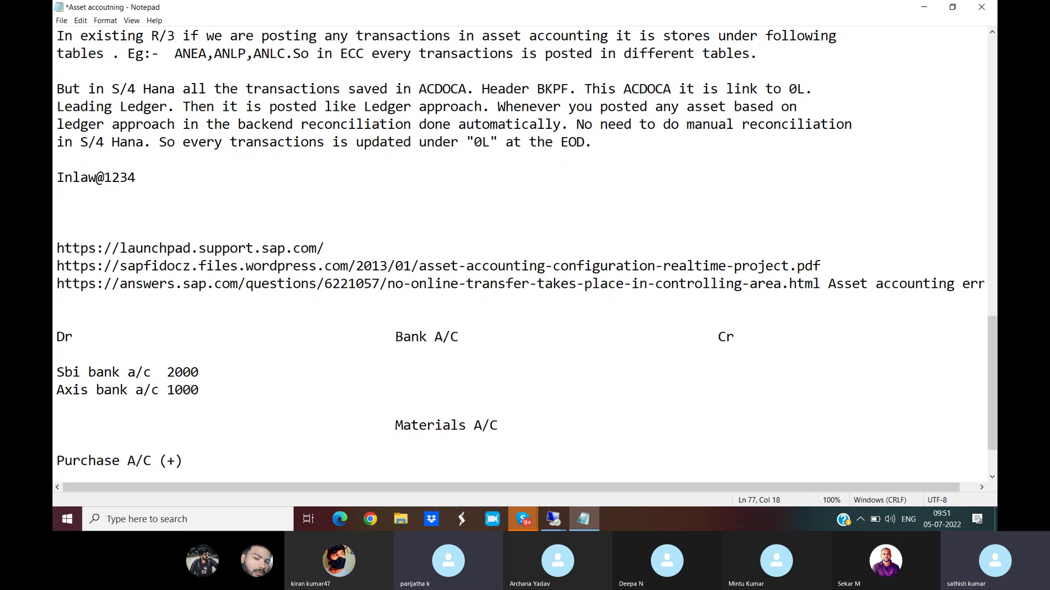
pyautogui.write(' 2000')
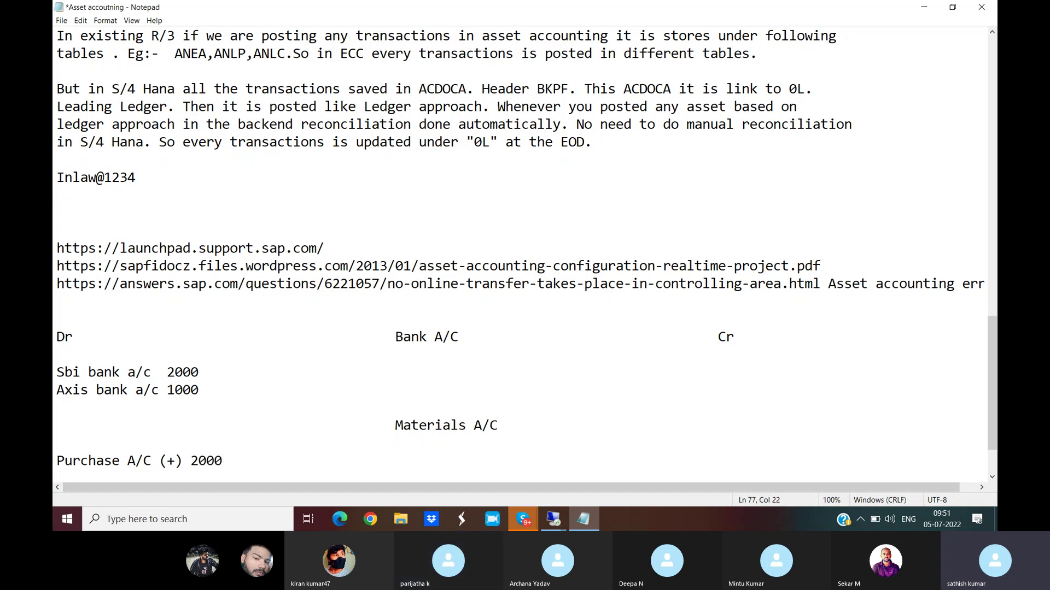
# Add "Purchase return (-) 1000" on the debit side below the Purchase A/C entry under Materials A/C.
pyautogui.press('Return')
pyautogui.write('P')
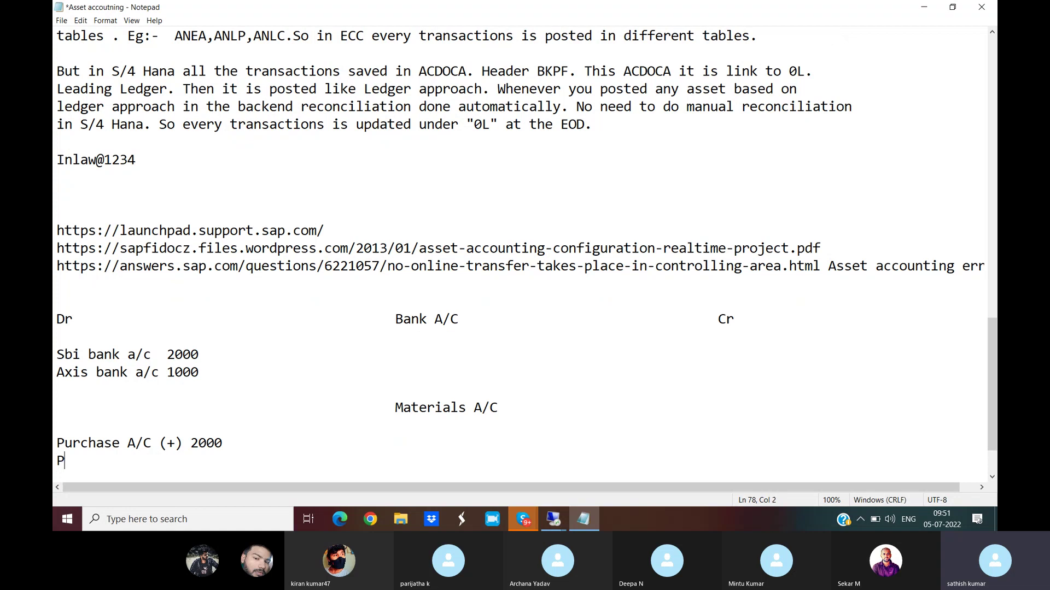
pyautogui.write('urchase req')
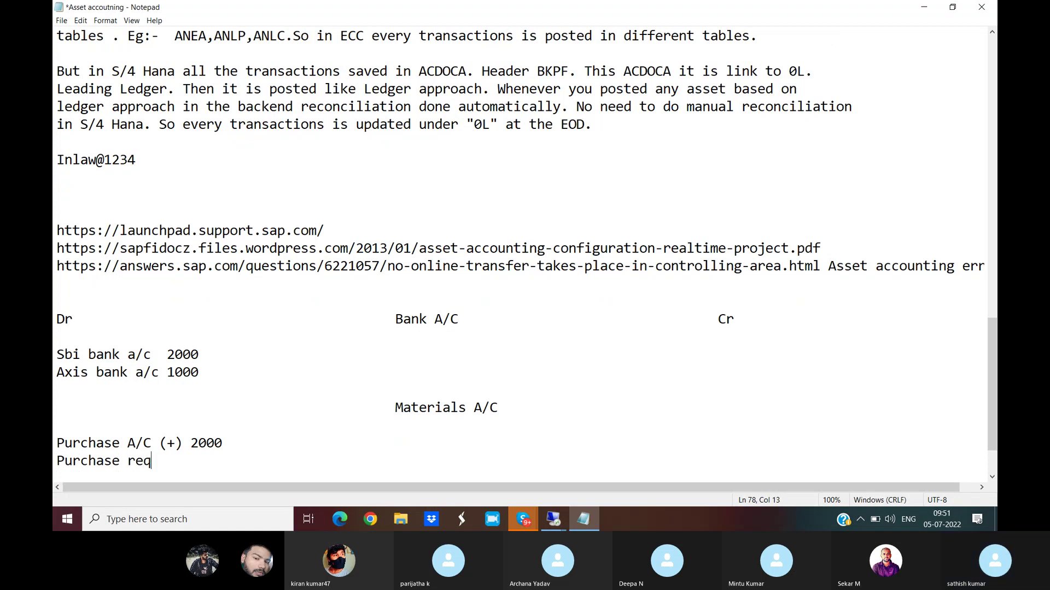
pyautogui.press('BackSpace')
pyautogui.write('t')
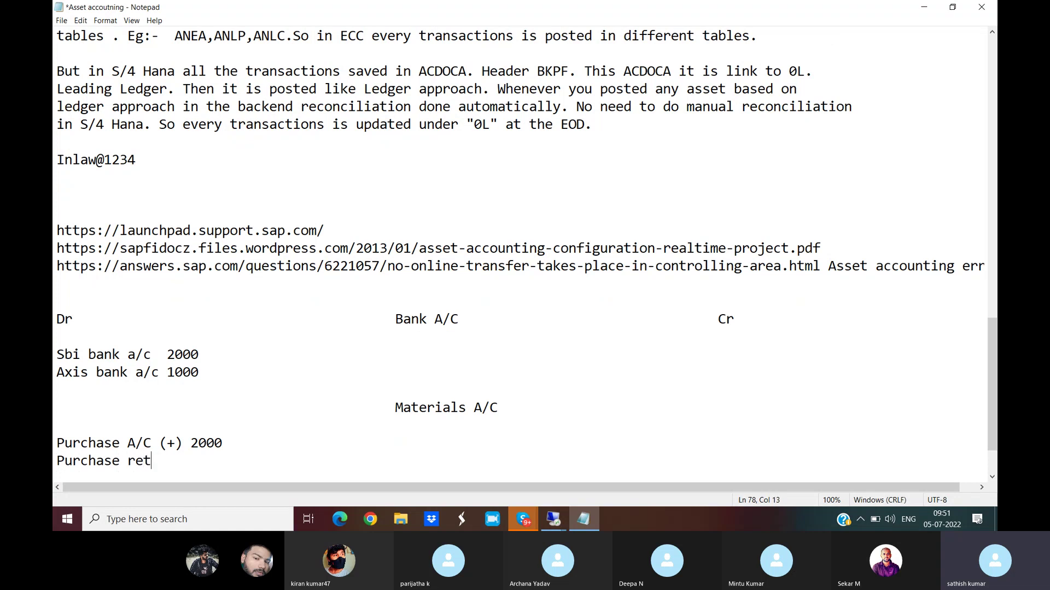
pyautogui.write('urn (-) 1000')
pyautogui.moveTo(391, 409); pyautogui.dragTo(459, 410)
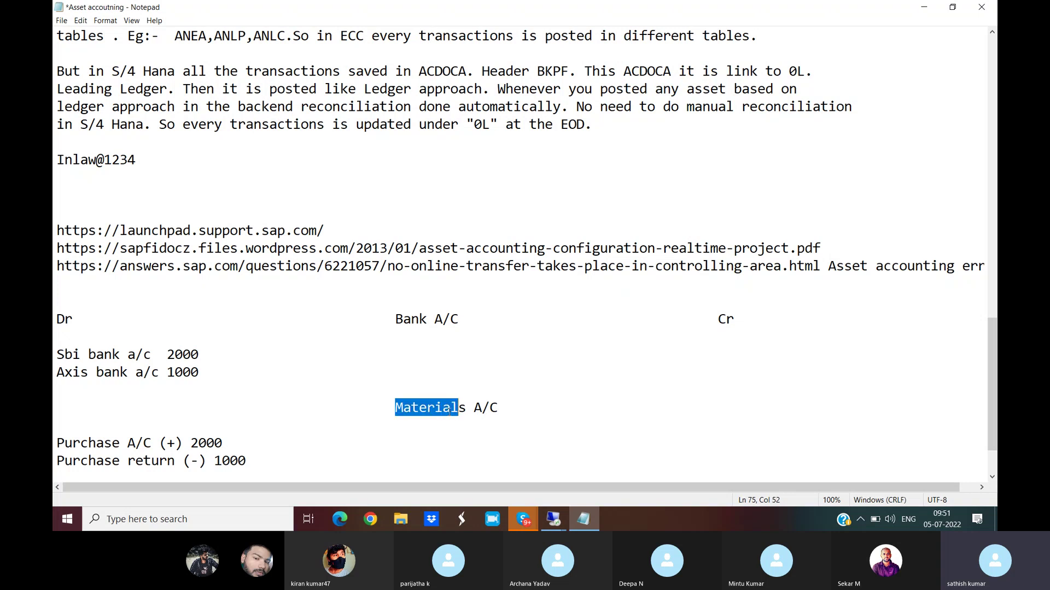
pyautogui.click(65, 441)
pyautogui.moveTo(64, 442); pyautogui.dragTo(160, 442)
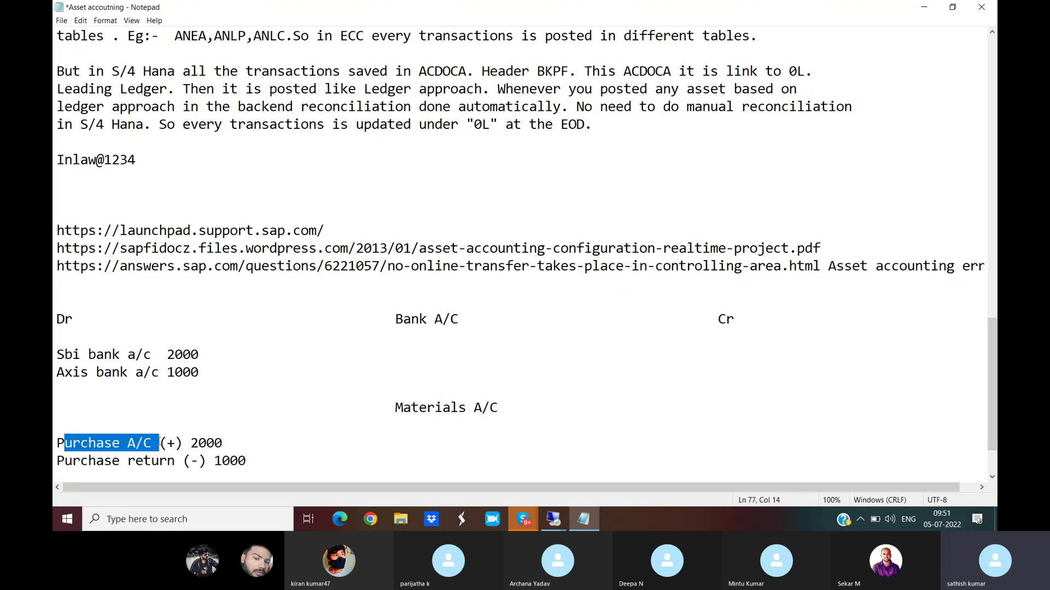
# Add a "Revenue A/C" heading below the purchase entries, aligned under "Materials A/C", and start a new line beneath it.
pyautogui.click(254, 455)
pyautogui.press('Return')
pyautogui.press('Return')
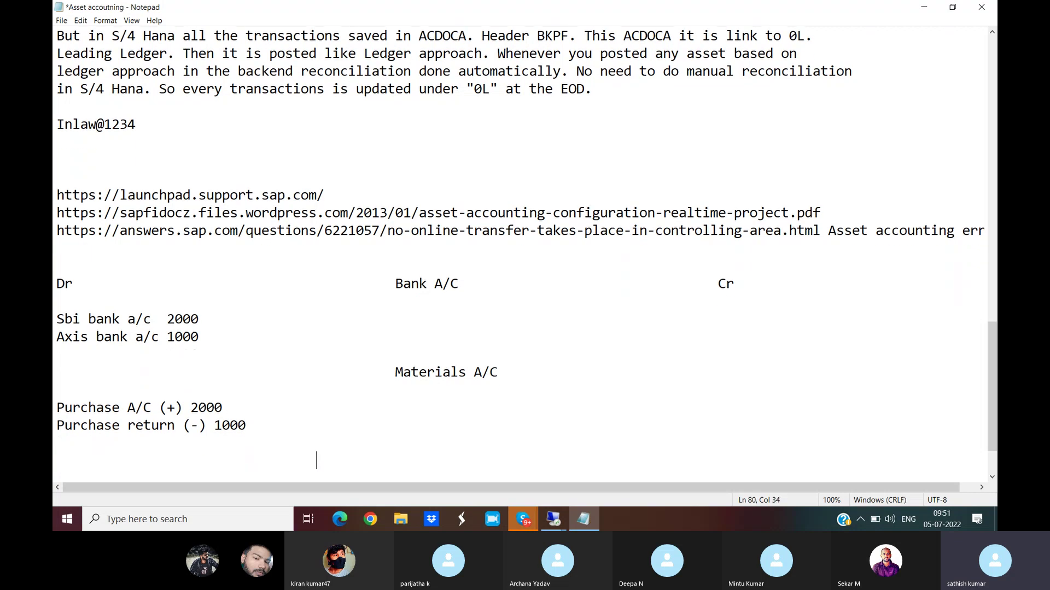
pyautogui.write('Reveue')
pyautogui.press('BackSpace')
pyautogui.press('BackSpace')
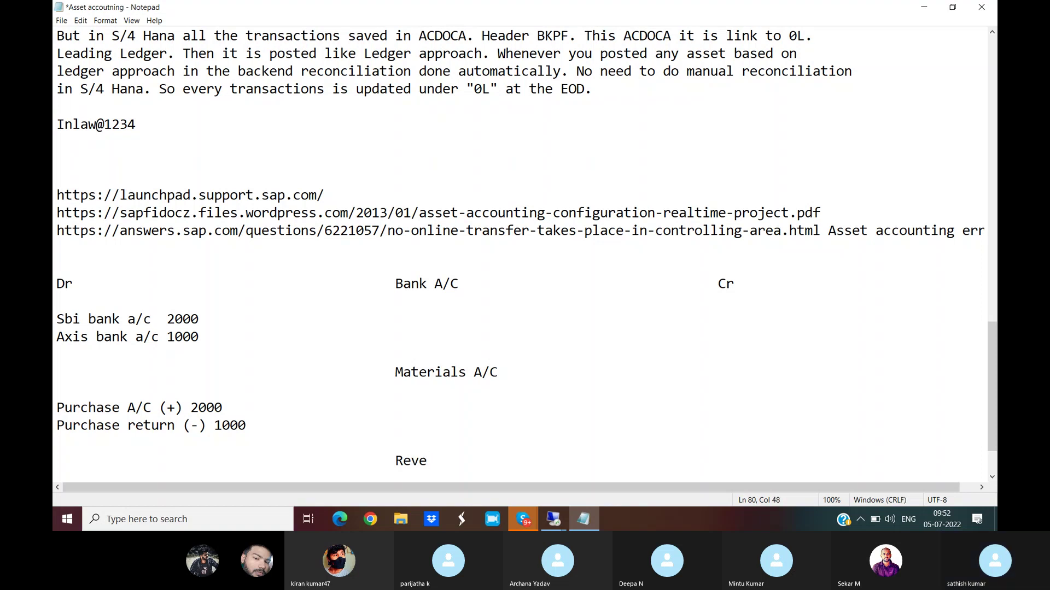
pyautogui.write('nue A/C')
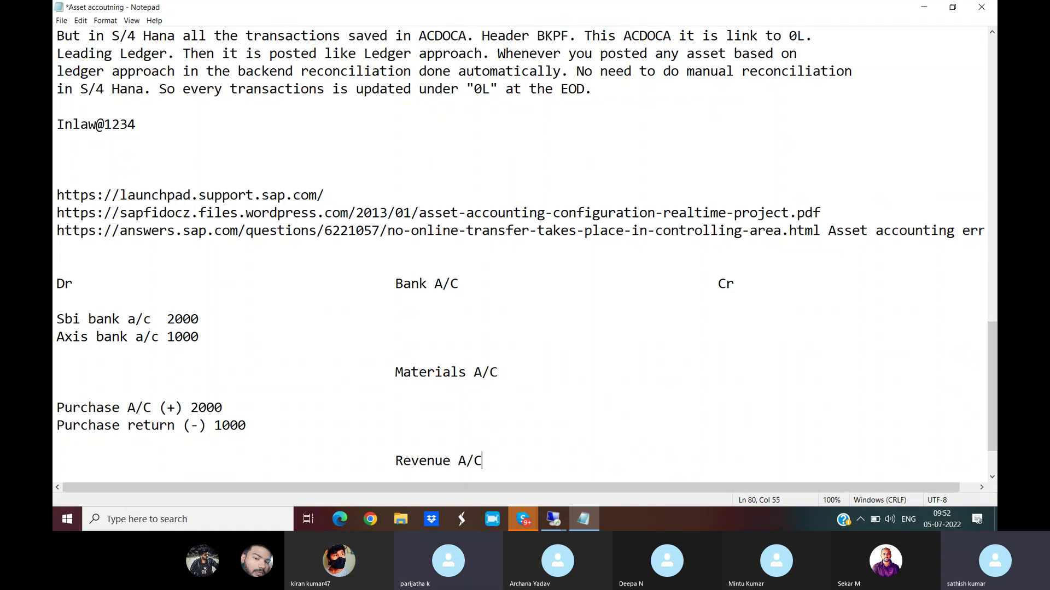
pyautogui.press('Return')
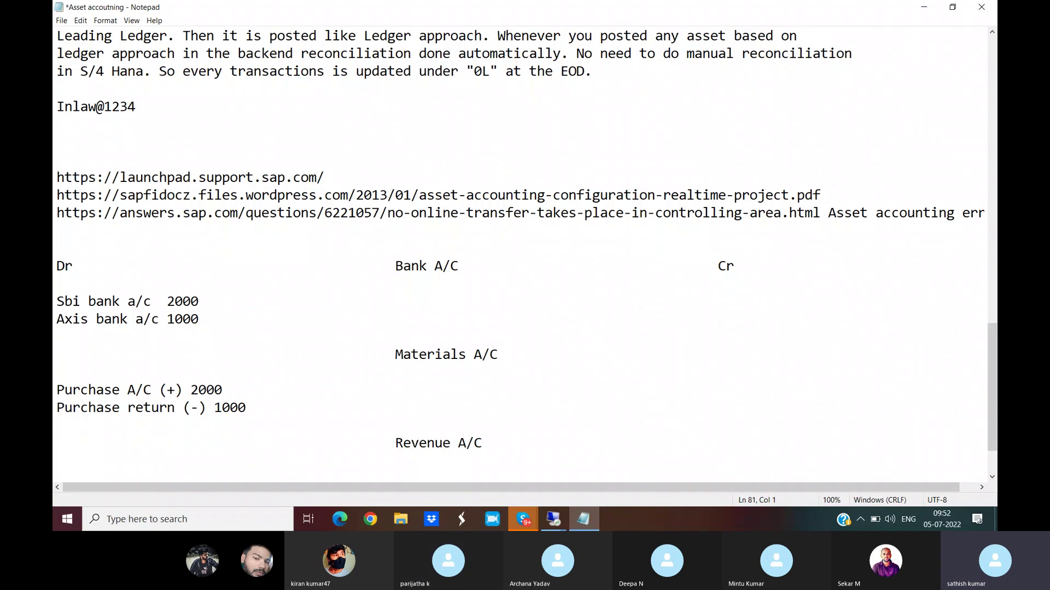
# List "Sales a/c (+)" and "sales return (-)" on the debit side under the Revenue A/C heading.
pyautogui.write('Sales a')
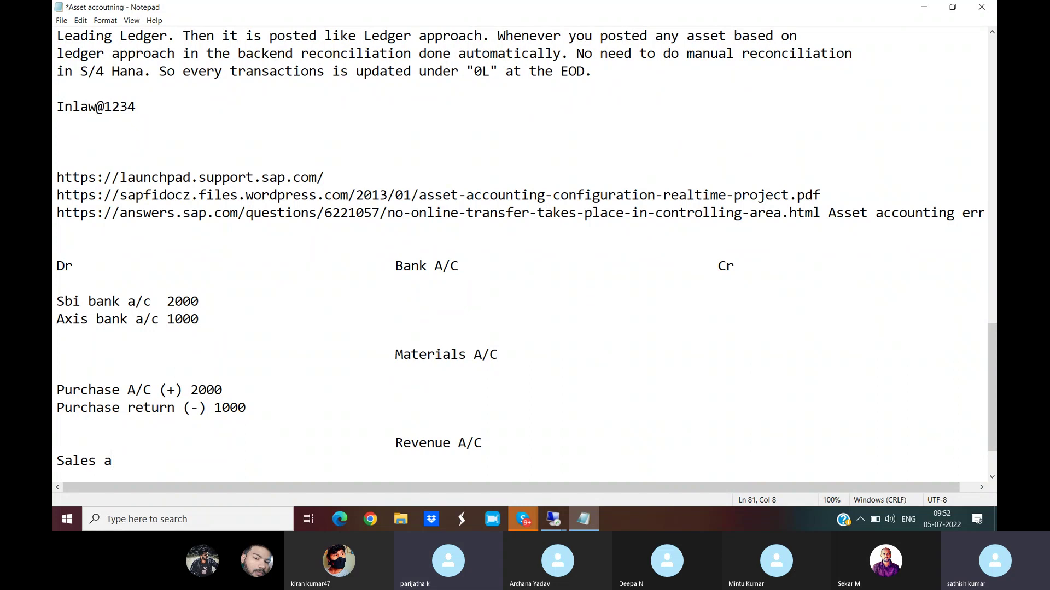
pyautogui.write('/c (+)')
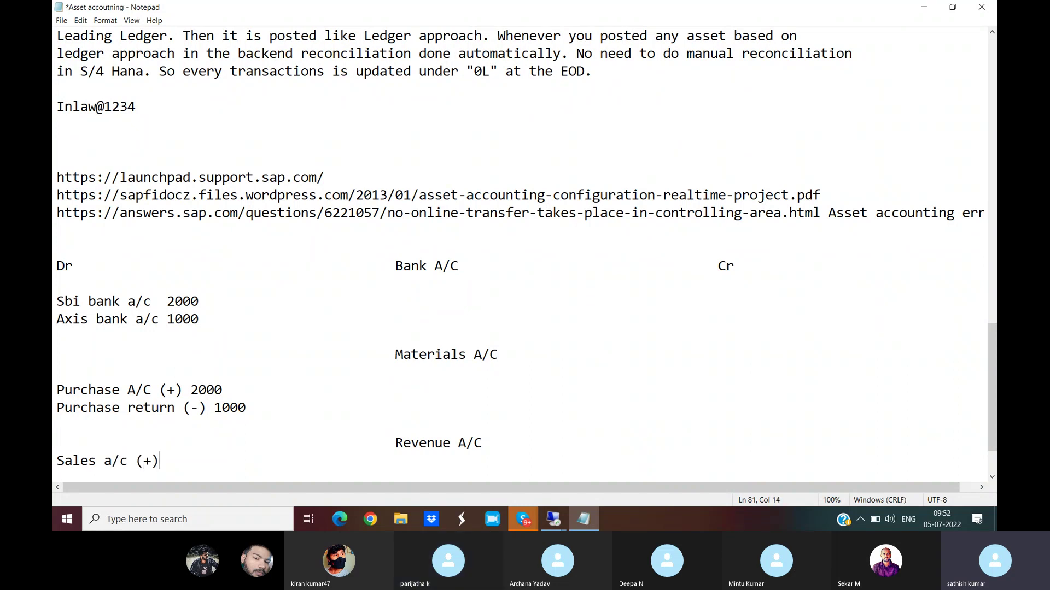
pyautogui.press('Return')
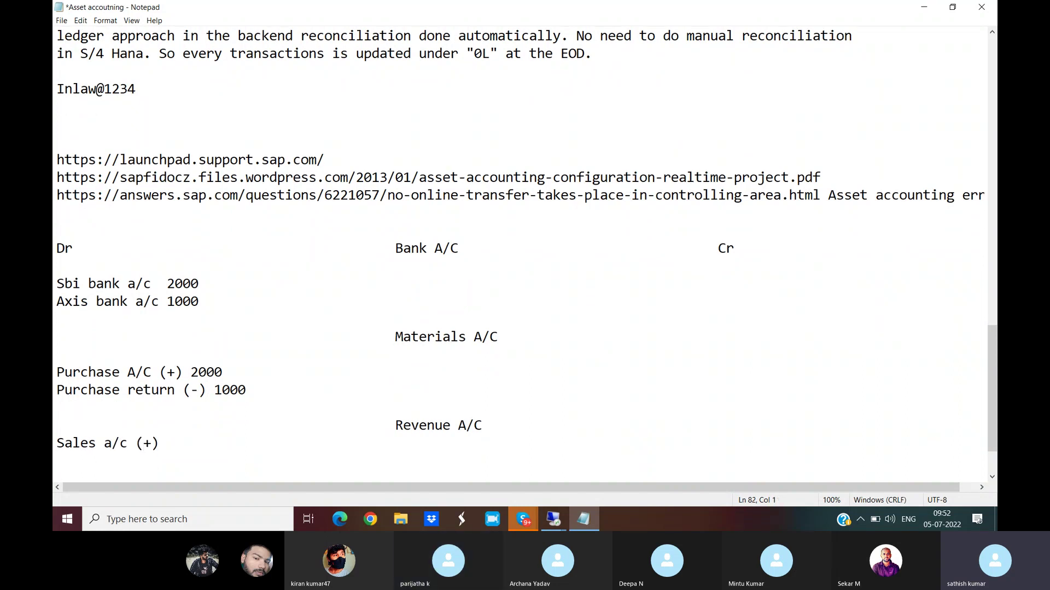
pyautogui.write('sales re')
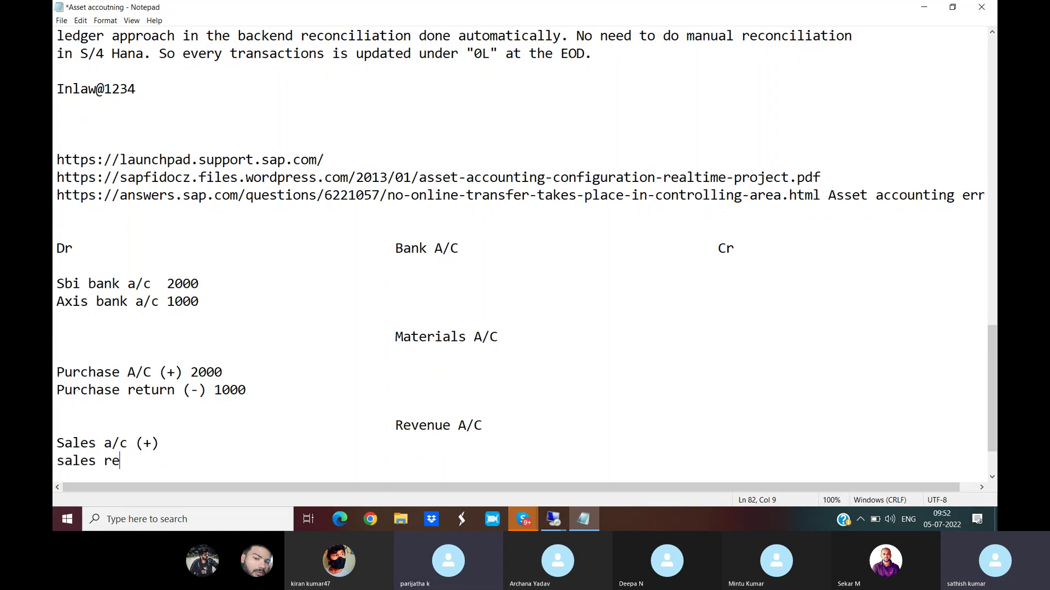
pyautogui.write('turn (-)')
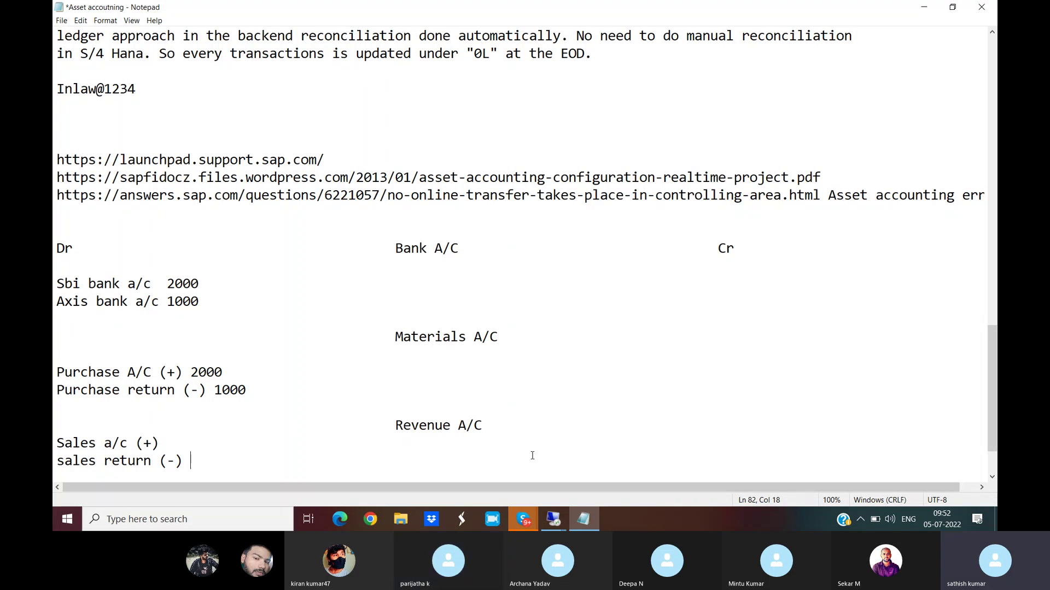
# Switch to the SAP remote desktop session and change the company code of the G/L account list to PWPW.
pyautogui.click(553, 518)
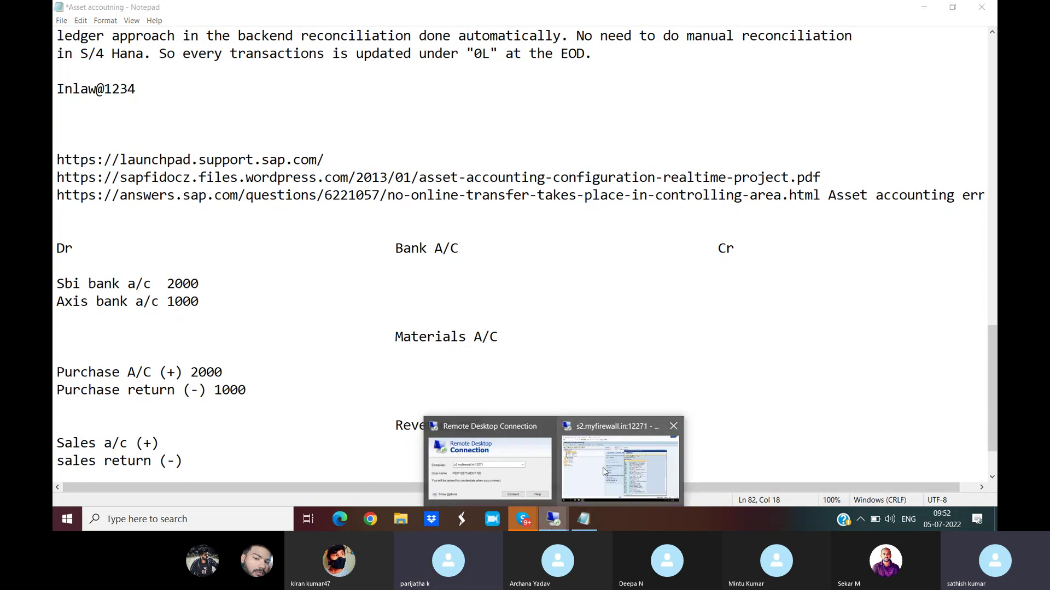
pyautogui.click(603, 470)
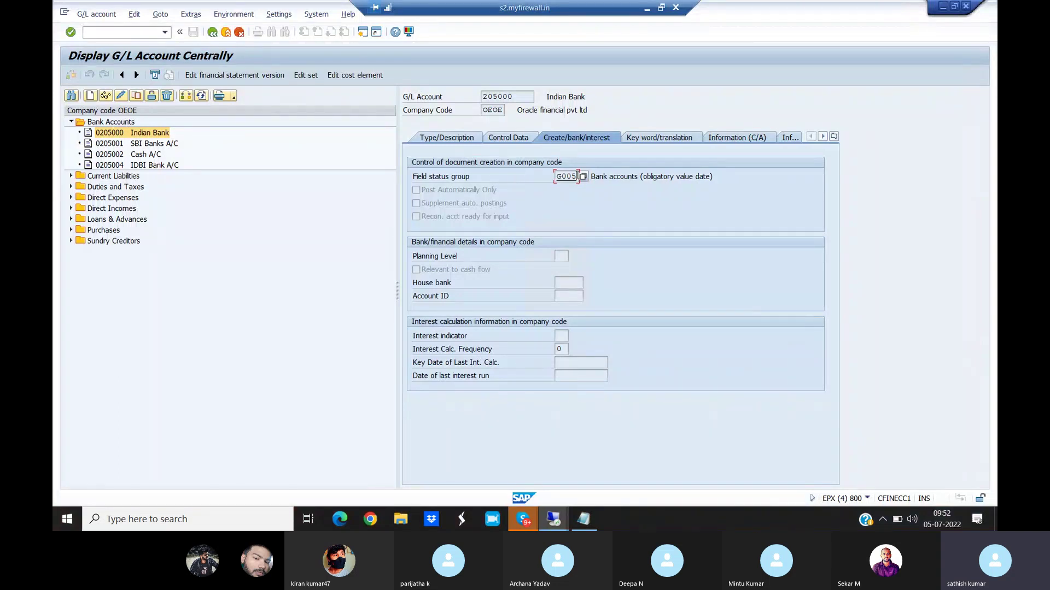
pyautogui.click(385, 163)
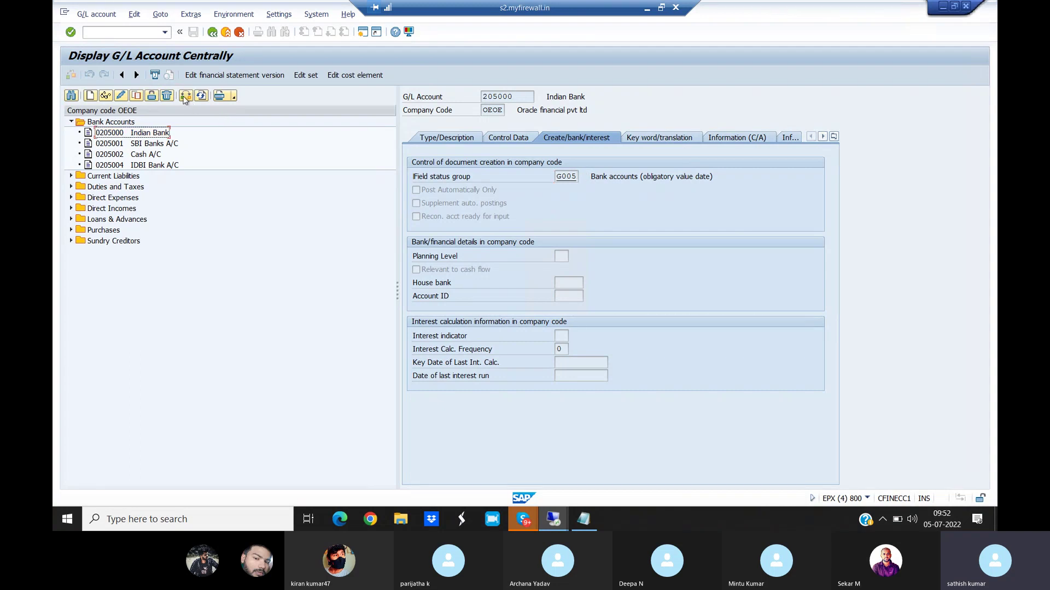
pyautogui.click(185, 96)
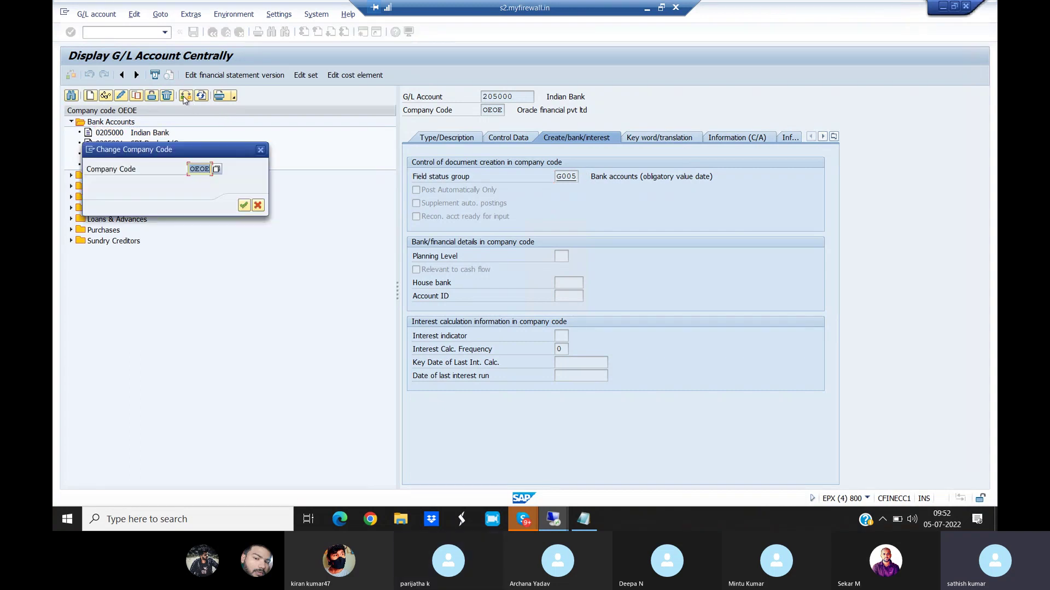
pyautogui.write('PWPW')
pyautogui.press('Return')
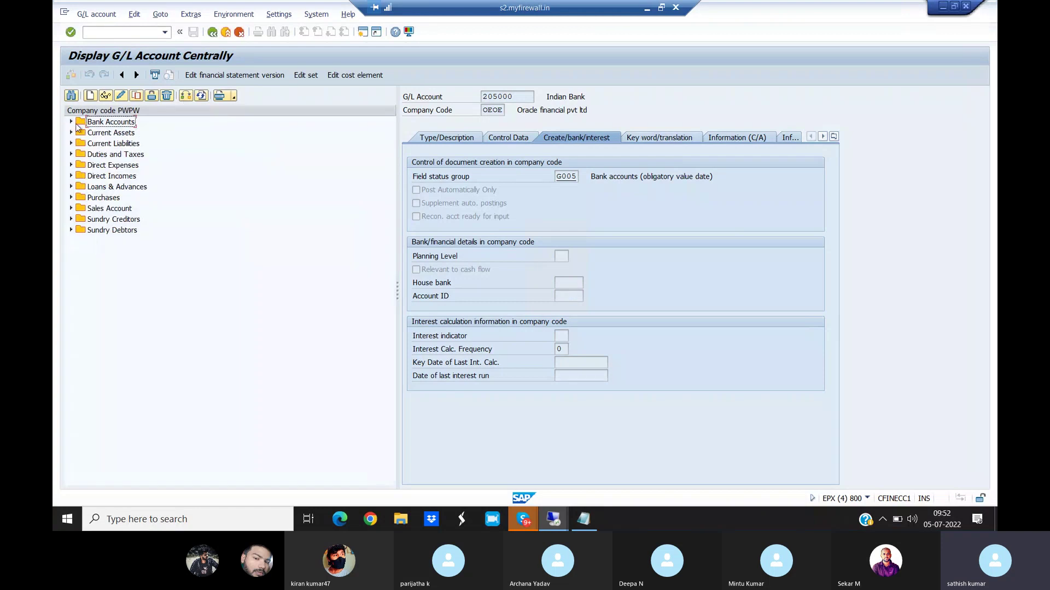
# Open SBI Bank A/C from Bank Accounts and examine its field status group against the list of available groups.
pyautogui.click(70, 123)
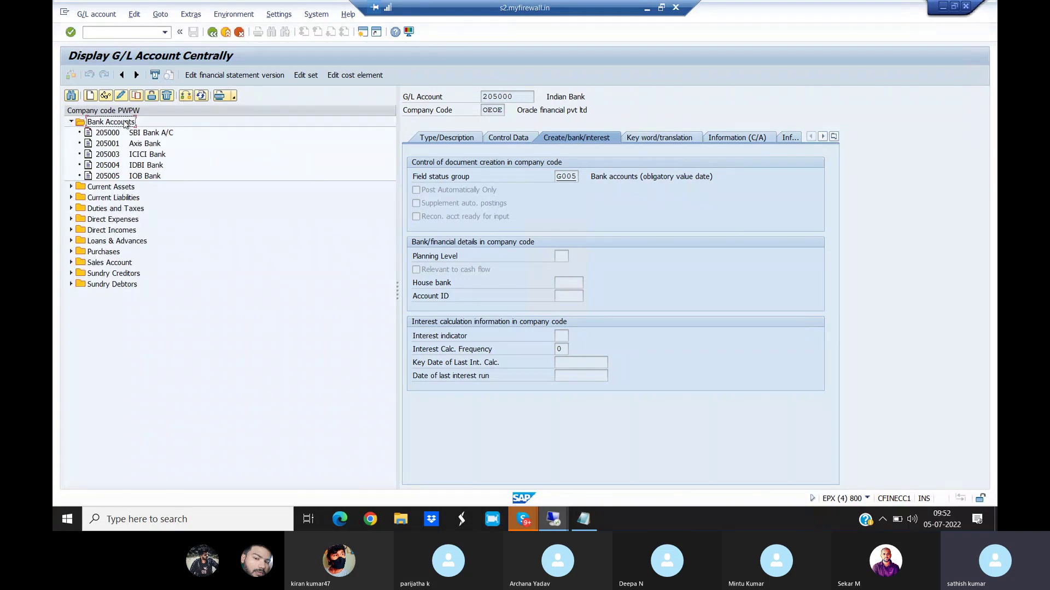
pyautogui.doubleClick(164, 133)
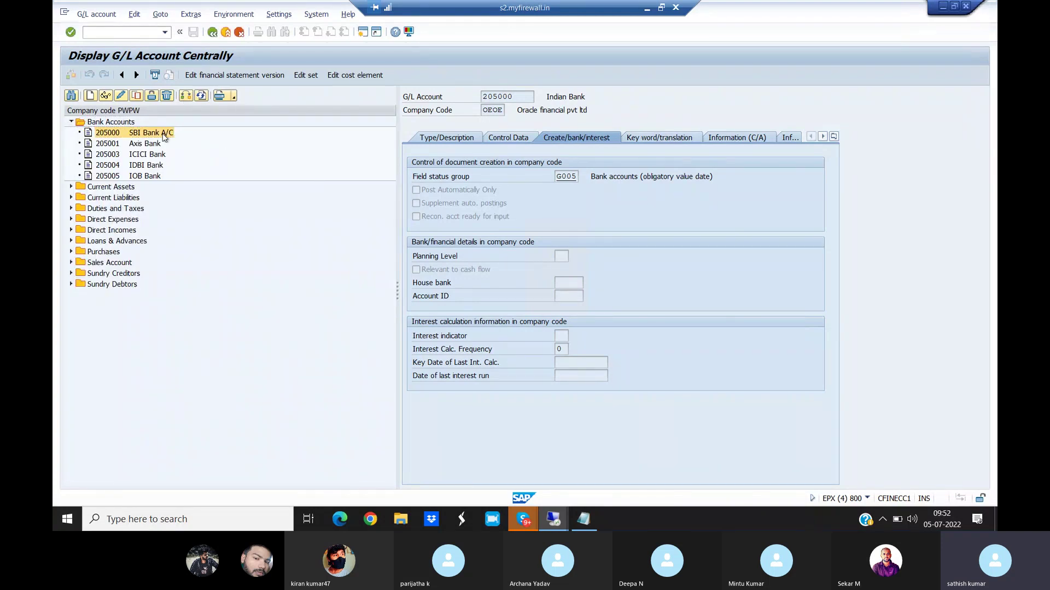
pyautogui.click(591, 176)
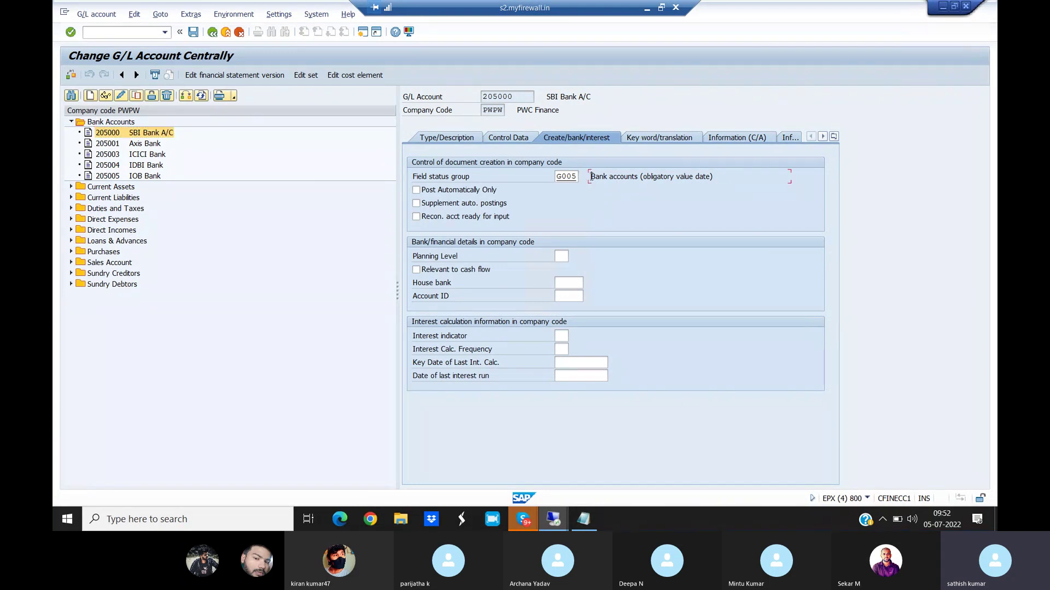
pyautogui.click(578, 178)
pyautogui.click(582, 178)
pyautogui.click(594, 280)
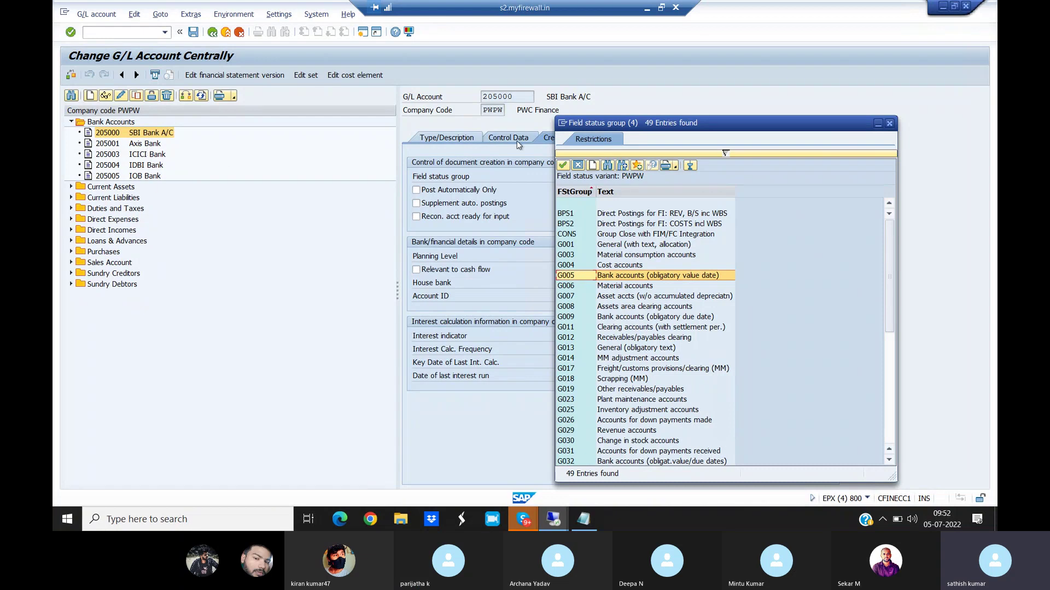
pyautogui.click(891, 124)
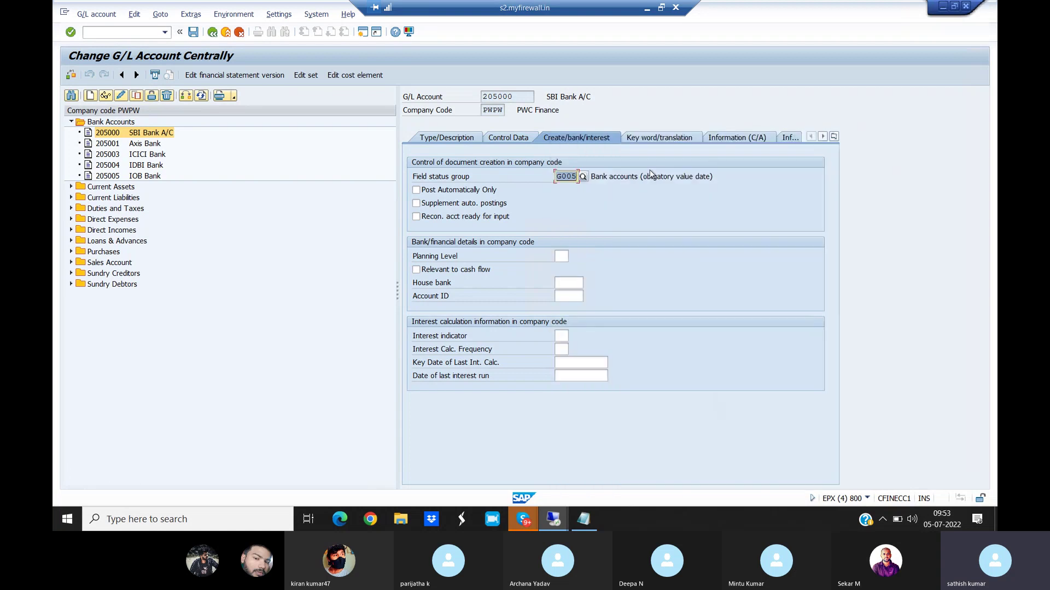
# Examine the field status groups of Purchase A/C under Purchases and Sales Account under the sales accounts.
pyautogui.click(102, 253)
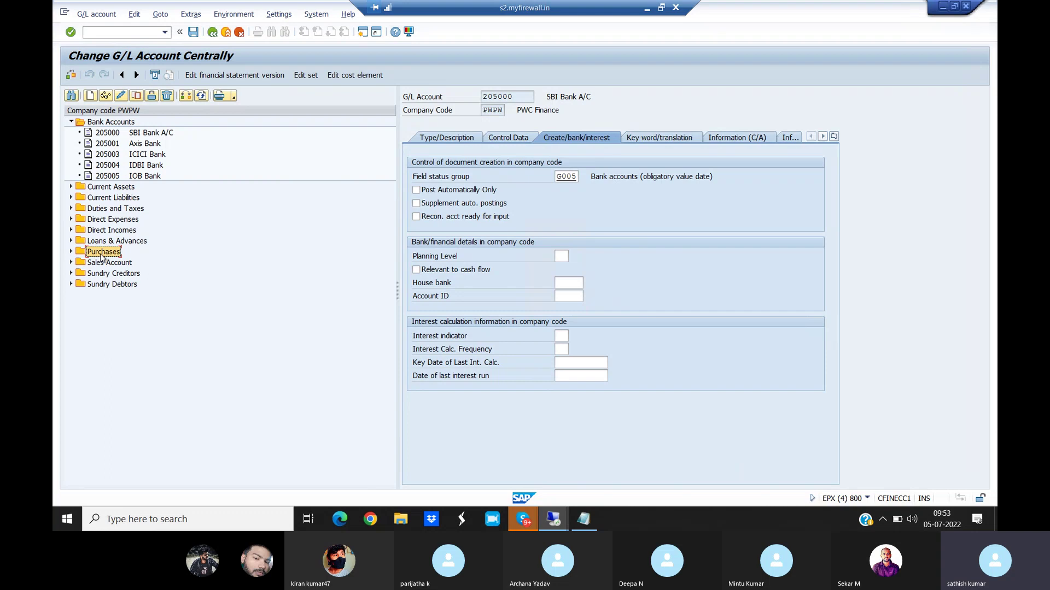
pyautogui.click(71, 253)
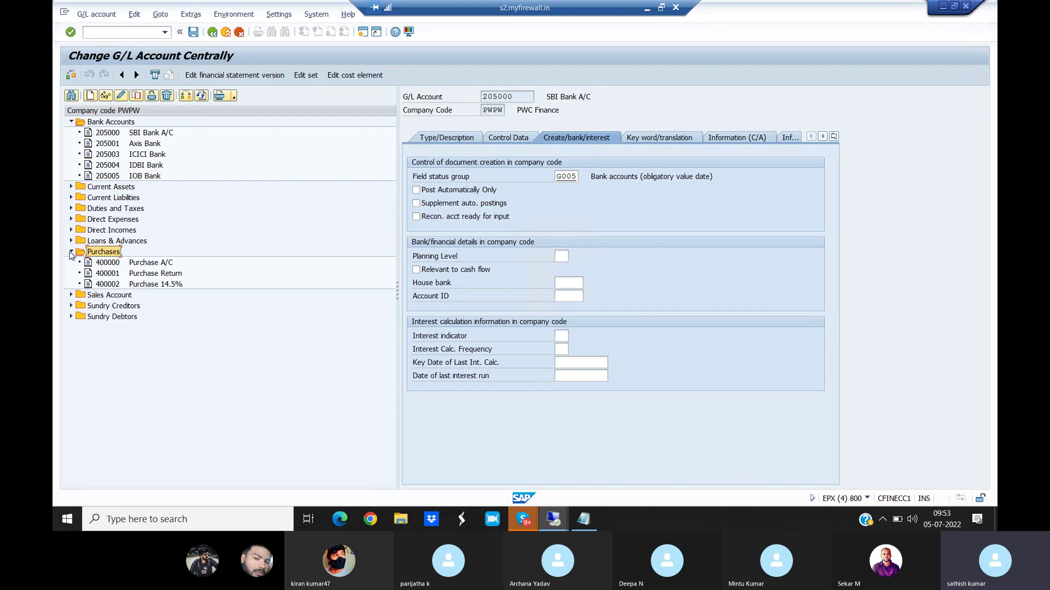
pyautogui.click(137, 264)
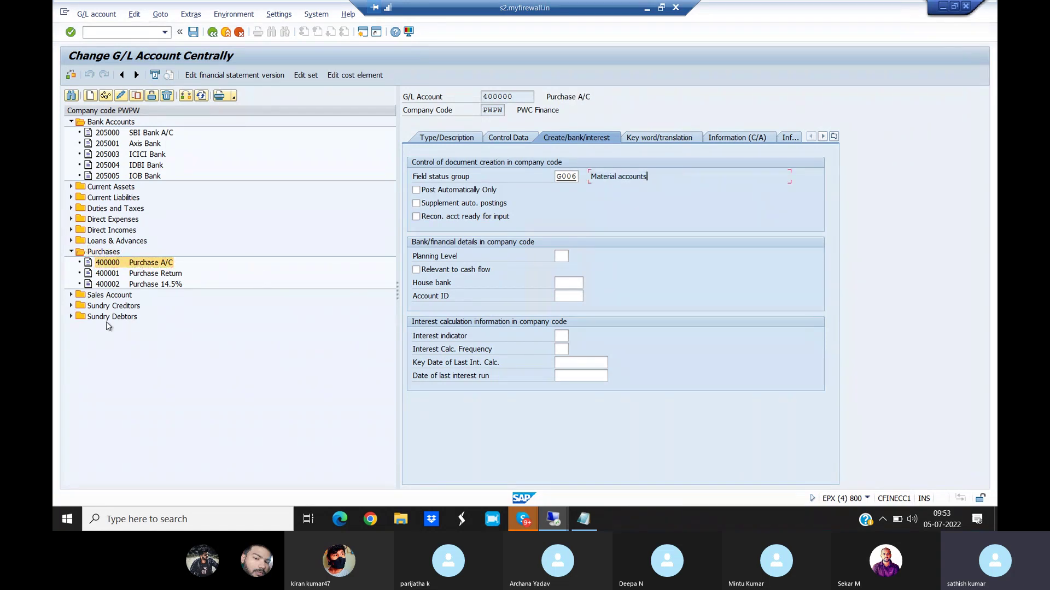
pyautogui.click(71, 295)
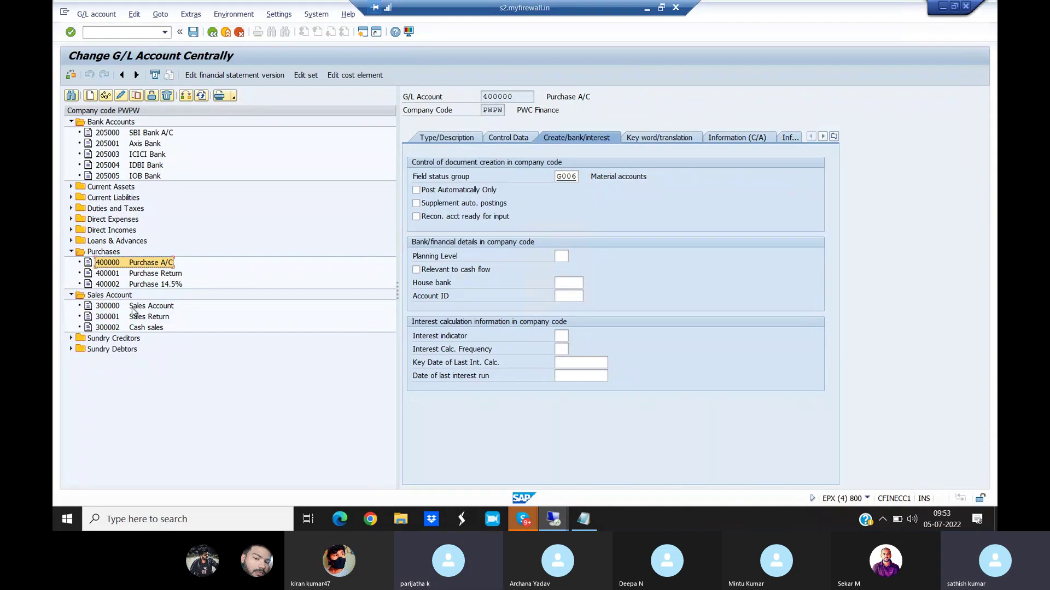
pyautogui.doubleClick(134, 307)
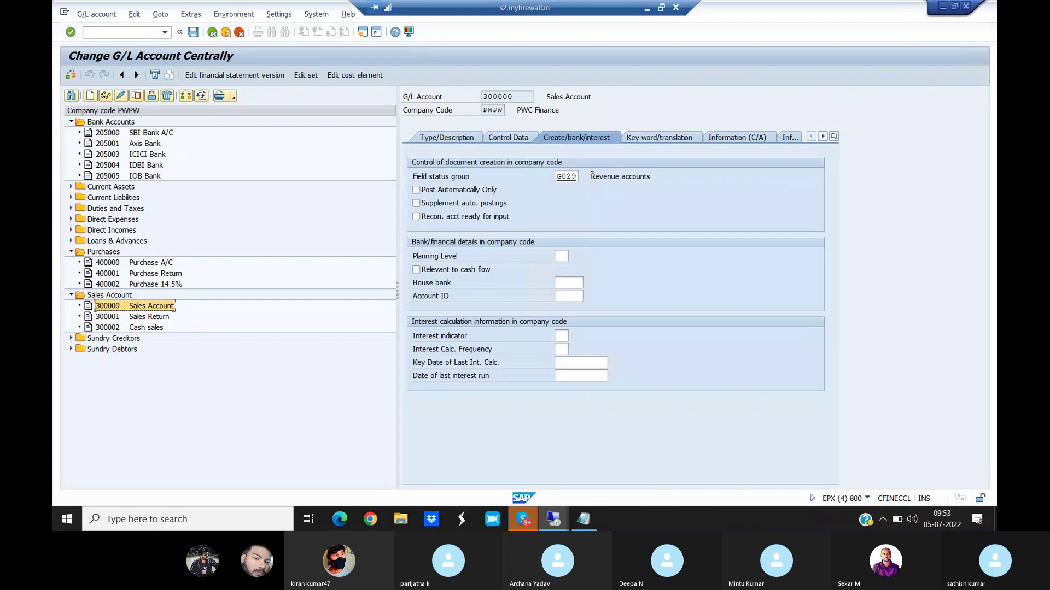
pyautogui.click(658, 177)
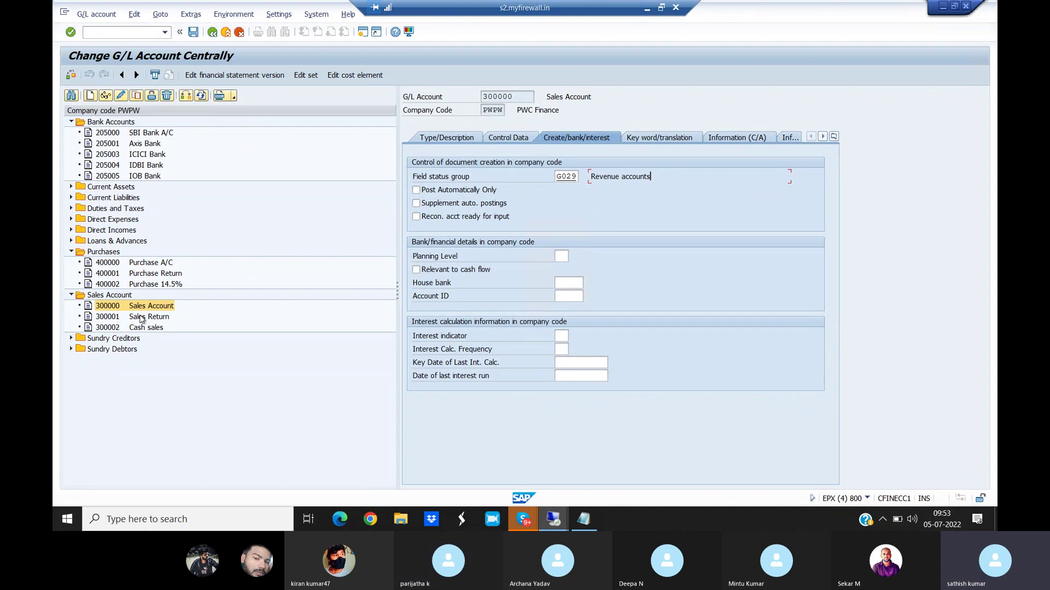
# Open transaction F-02 and set both the document date and the posting date to 01.04.2021.
pyautogui.write('/nf-02')
pyautogui.press('Return')
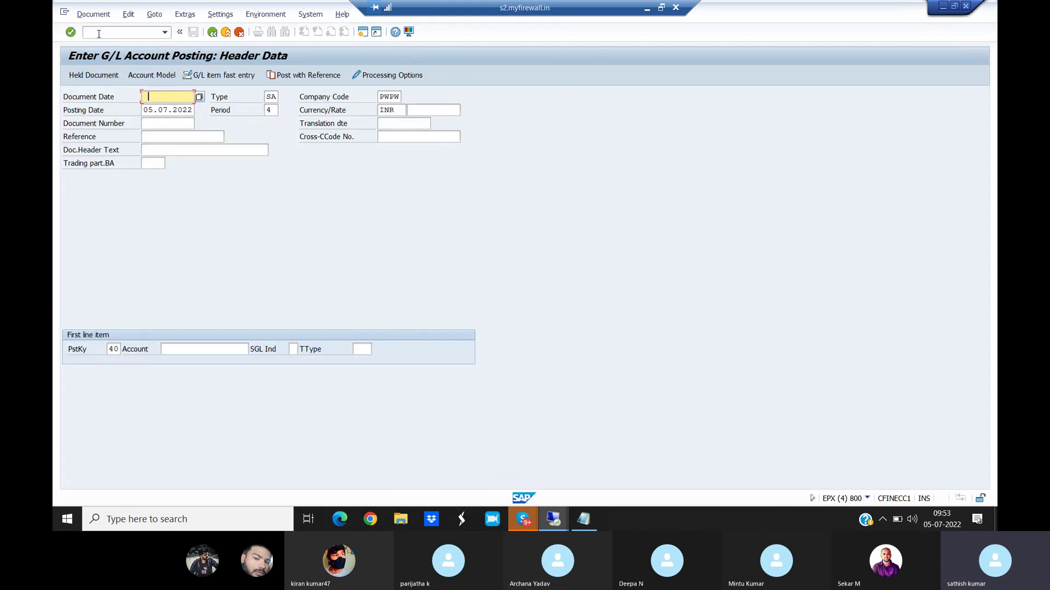
pyautogui.click(181, 109)
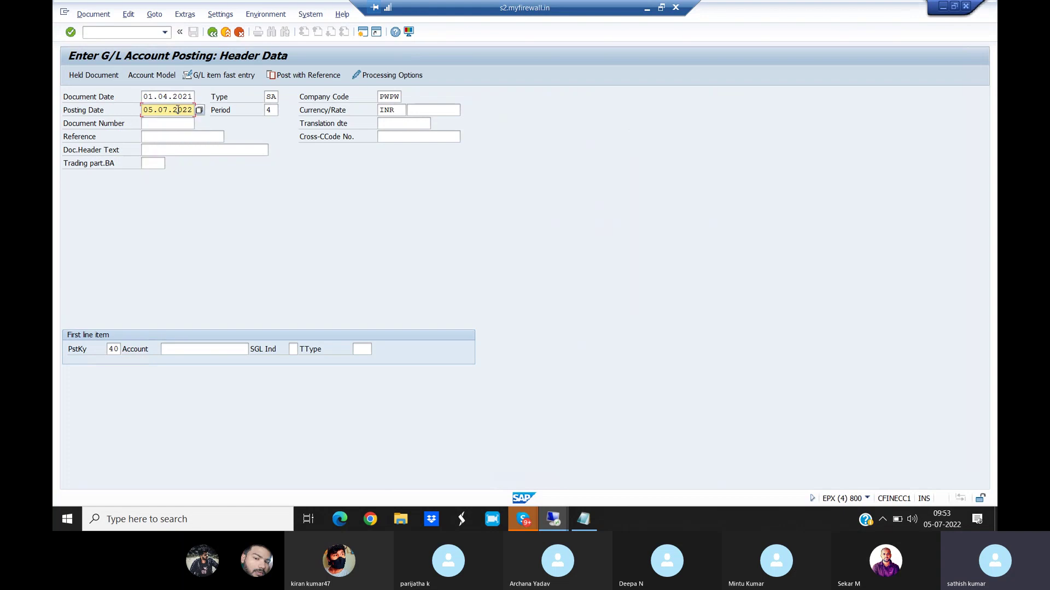
pyautogui.press('BackSpace')
pyautogui.press('BackSpace')
pyautogui.press('BackSpace')
pyautogui.press('BackSpace')
pyautogui.press('BackSpace')
pyautogui.press('BackSpace')
pyautogui.press('BackSpace')
pyautogui.press('BackSpace')
pyautogui.press('BackSpace')
pyautogui.press('BackSpace')
pyautogui.click(169, 123)
# Try to start the posting with Office Rent account 400231 as the first line item, and leave the transaction.
pyautogui.click(226, 350)
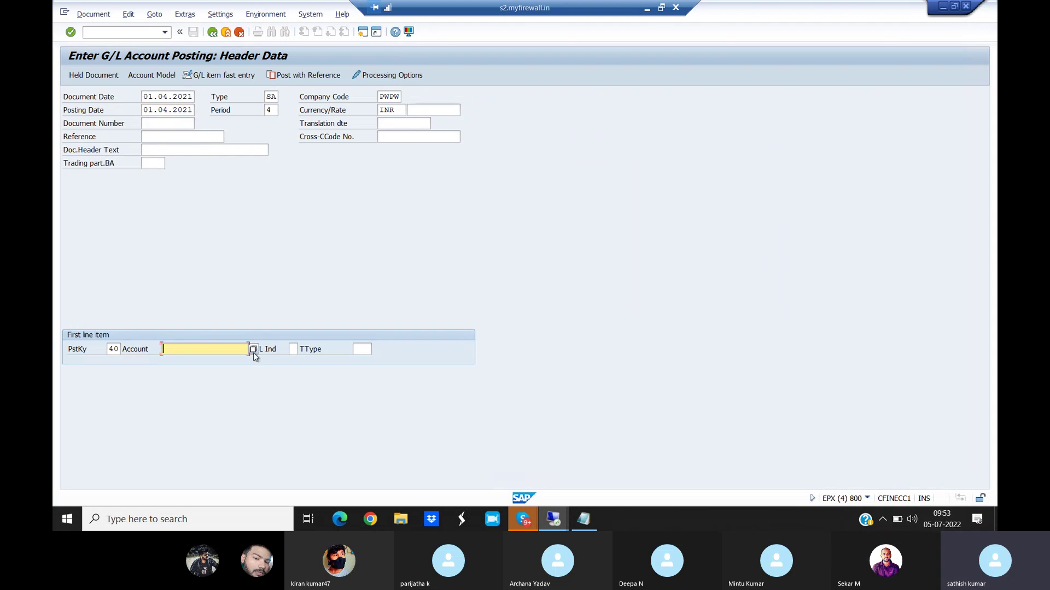
pyautogui.click(254, 352)
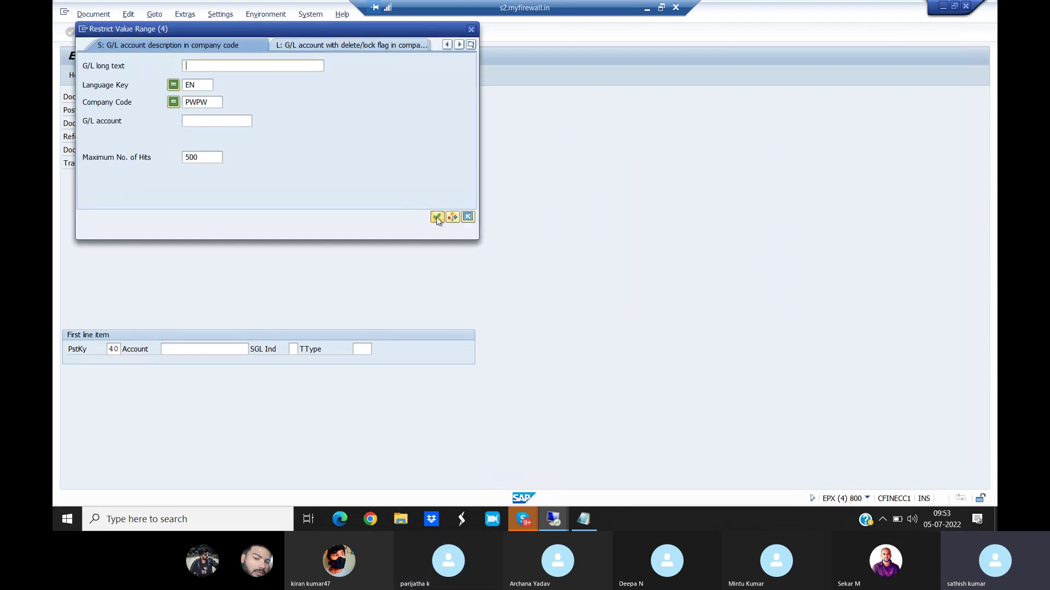
pyautogui.click(436, 217)
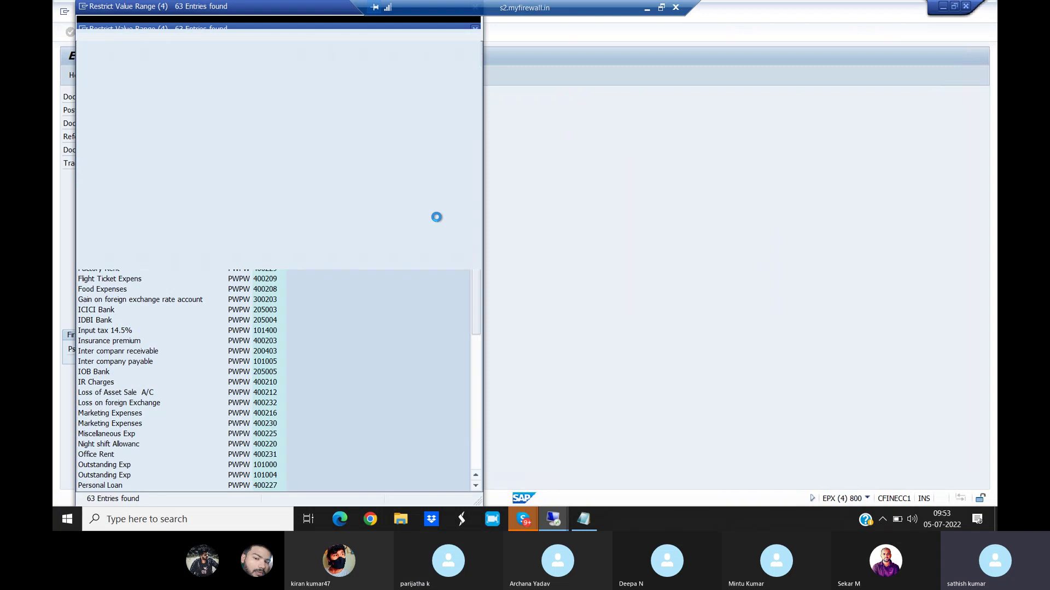
pyautogui.doubleClick(213, 459)
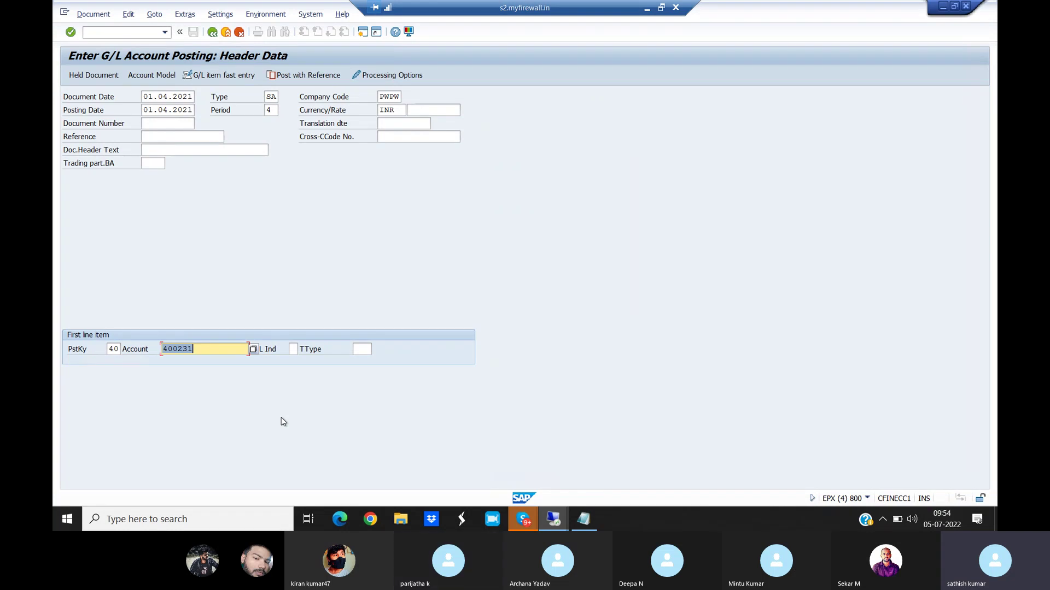
pyautogui.press('Return')
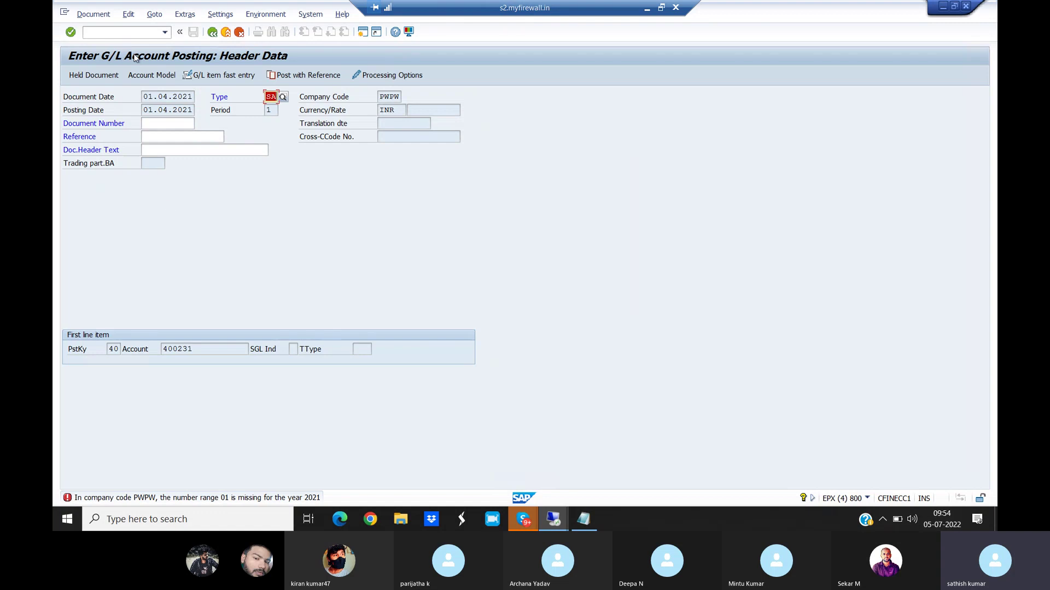
pyautogui.click(111, 31)
pyautogui.write('/n')
pyautogui.press('Return')
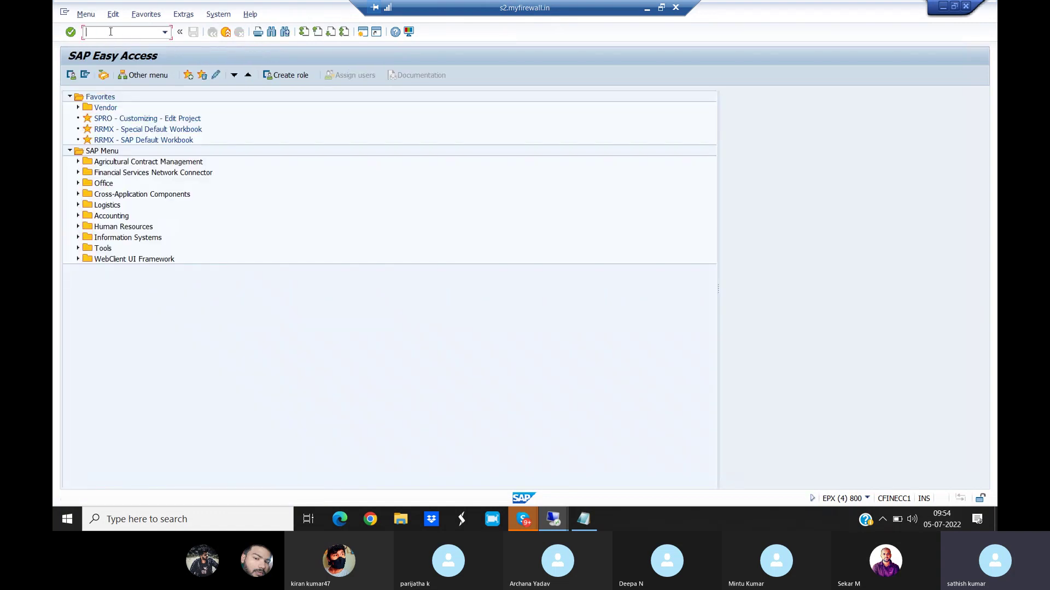
# Reopen transaction F-02 and set both the document date and the posting date to 01.04.2020.
pyautogui.write('/nf-02')
pyautogui.press('Return')
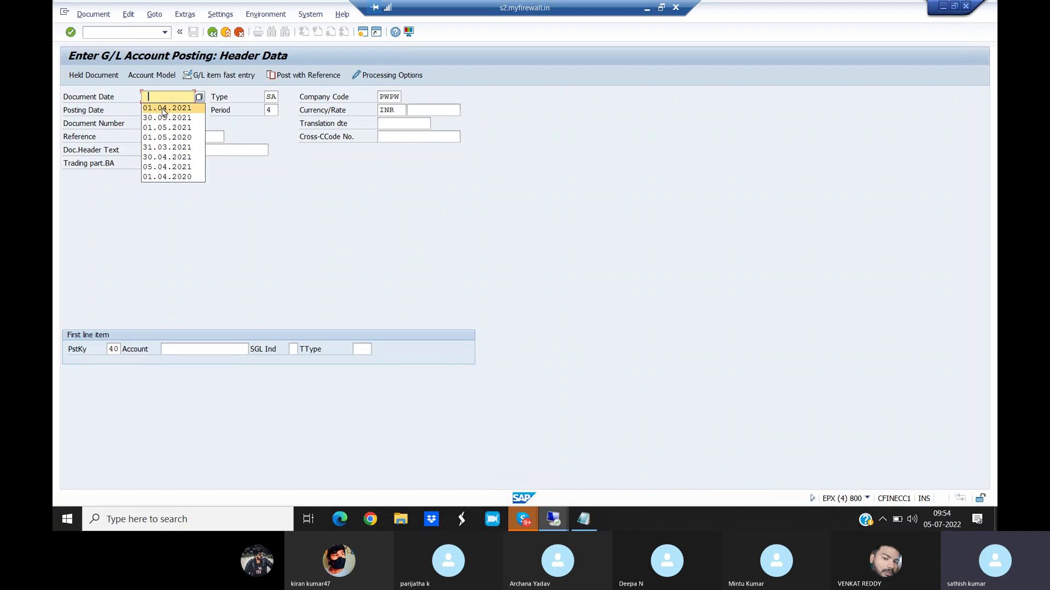
pyautogui.click(165, 109)
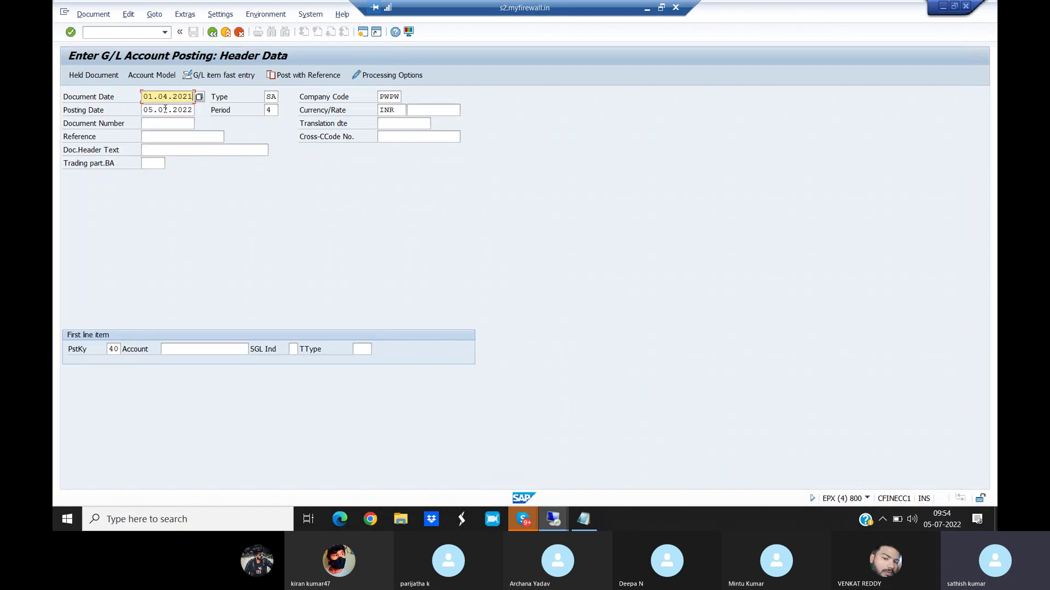
pyautogui.click(179, 111)
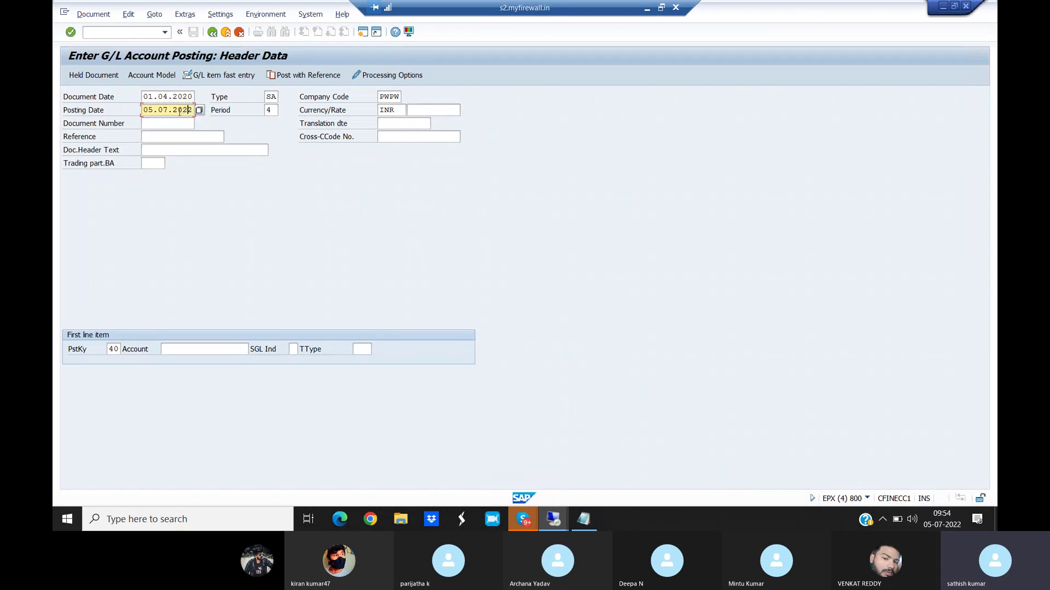
pyautogui.press('BackSpace')
pyautogui.press('BackSpace')
pyautogui.press('BackSpace')
pyautogui.press('BackSpace')
pyautogui.press('BackSpace')
pyautogui.press('BackSpace')
pyautogui.press('BackSpace')
pyautogui.press('BackSpace')
pyautogui.press('BackSpace')
pyautogui.press('BackSpace')
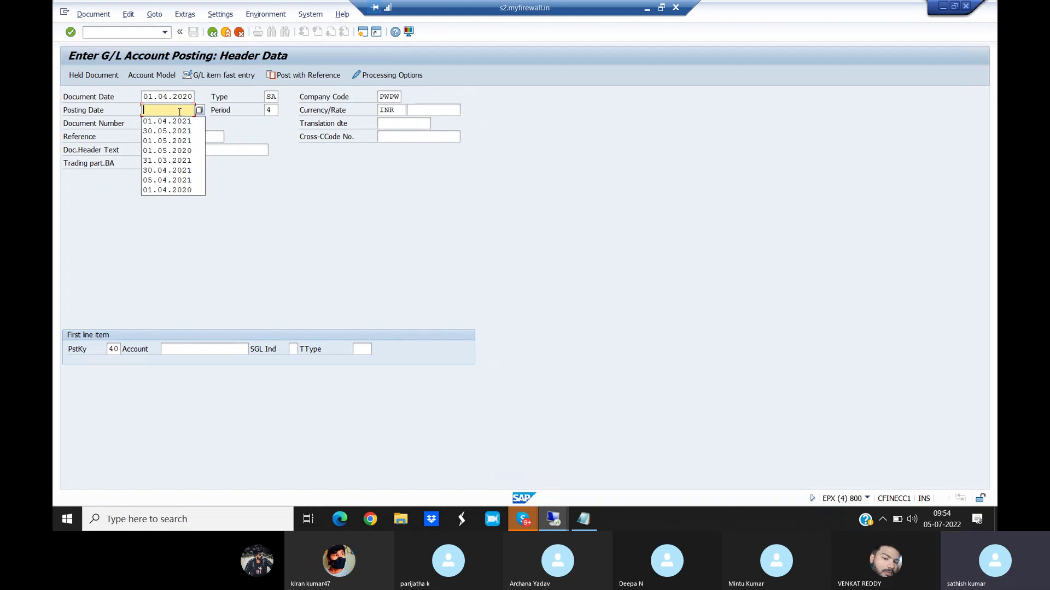
pyautogui.click(180, 123)
pyautogui.press('BackSpace')
pyautogui.write('01.04.2020')
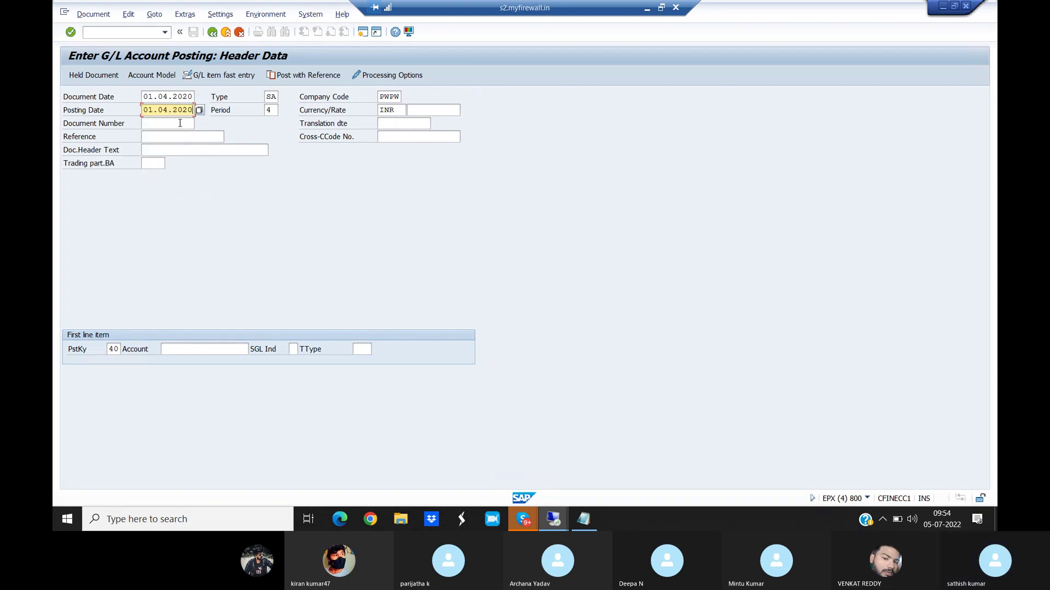
# Enter Office Rent account 400231 as the first line item and set its debit amount to 1000 INR.
pyautogui.click(200, 352)
pyautogui.click(199, 352)
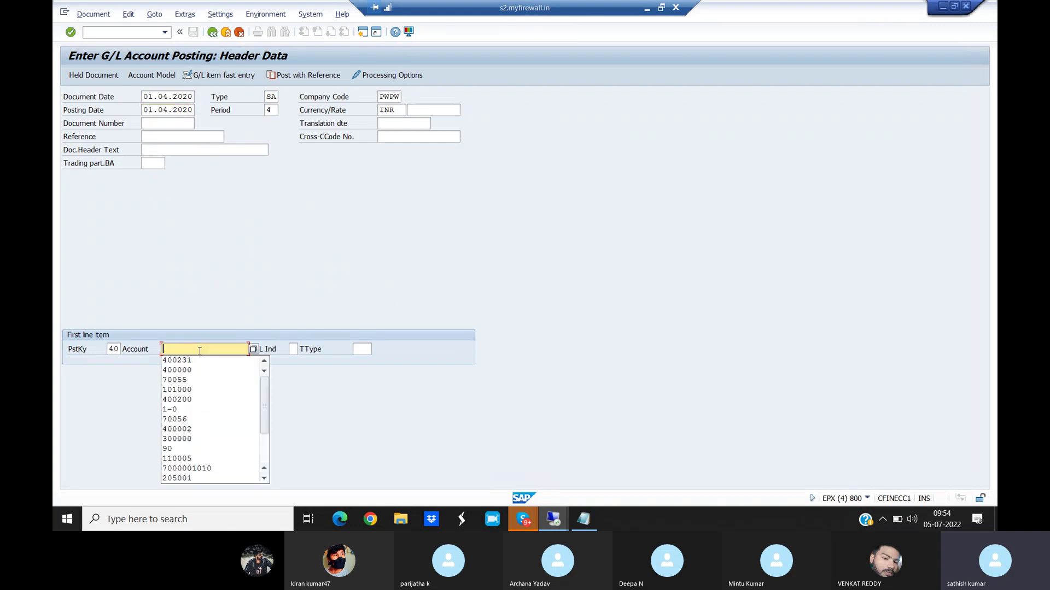
pyautogui.click(185, 360)
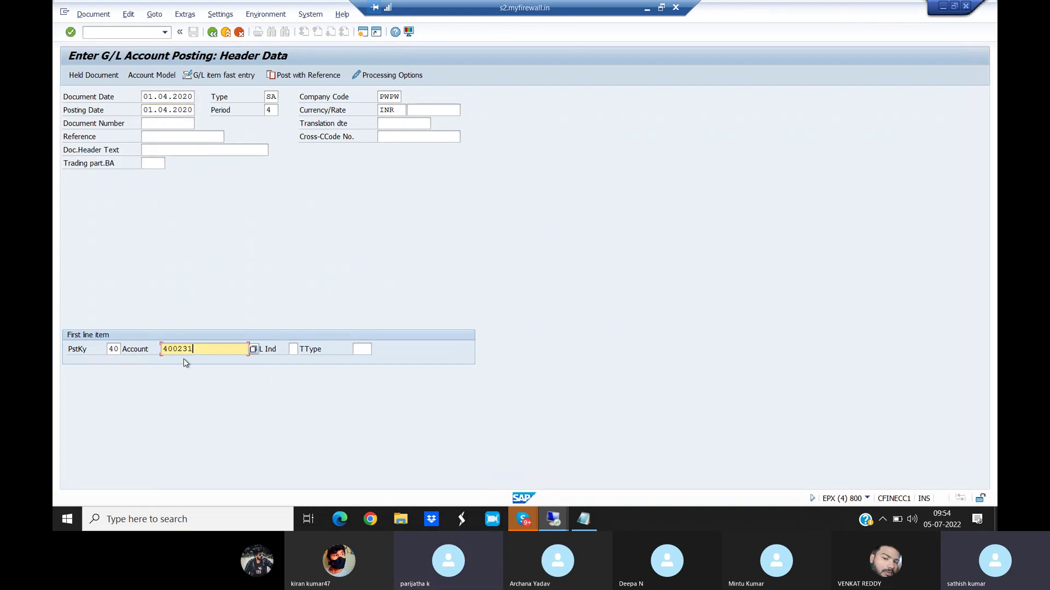
pyautogui.press('Return')
pyautogui.press('Return')
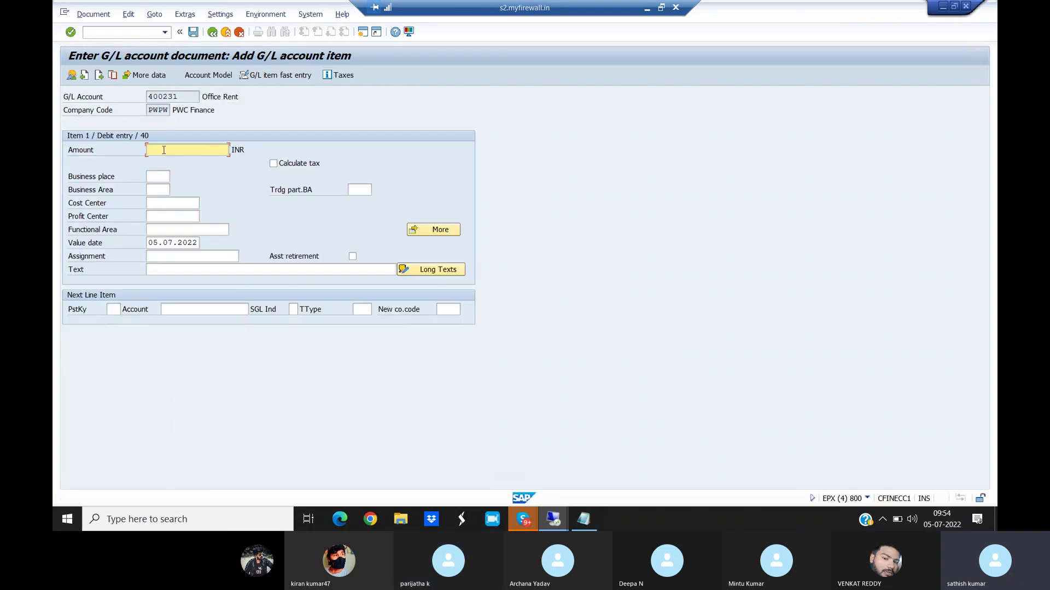
pyautogui.write('1000')
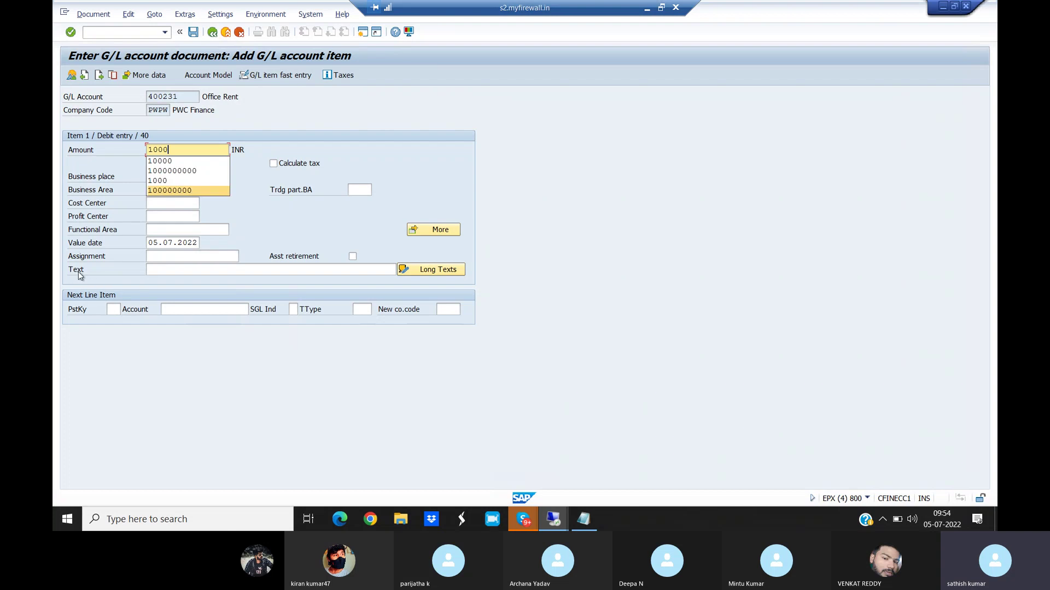
pyautogui.click(164, 269)
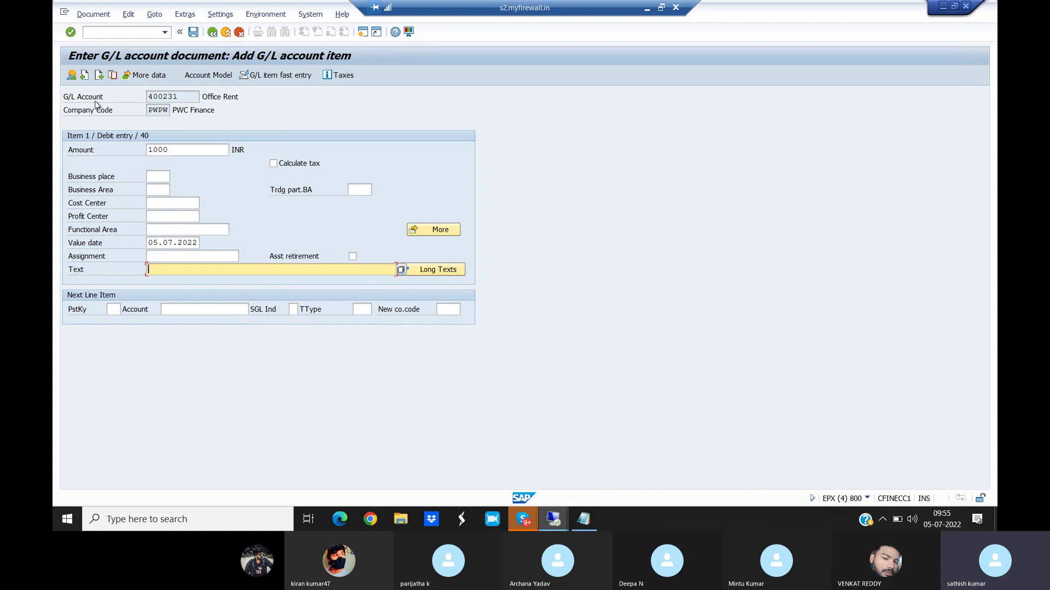
# Open transaction OBC4, locate field status variant ALAL and open its field status groups.
pyautogui.click(95, 36)
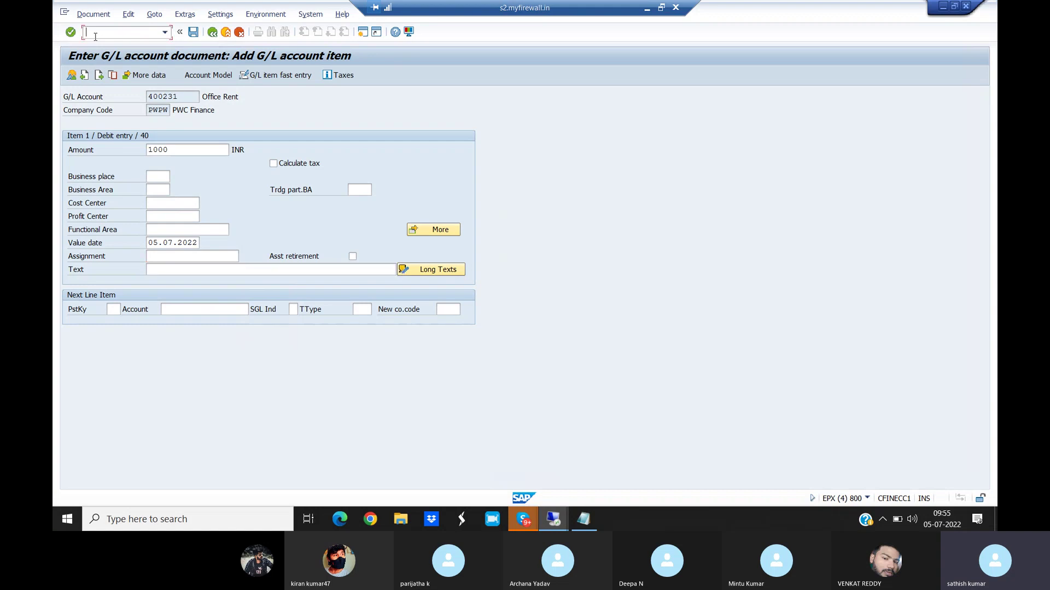
pyautogui.write('/NOBC4')
pyautogui.press('Return')
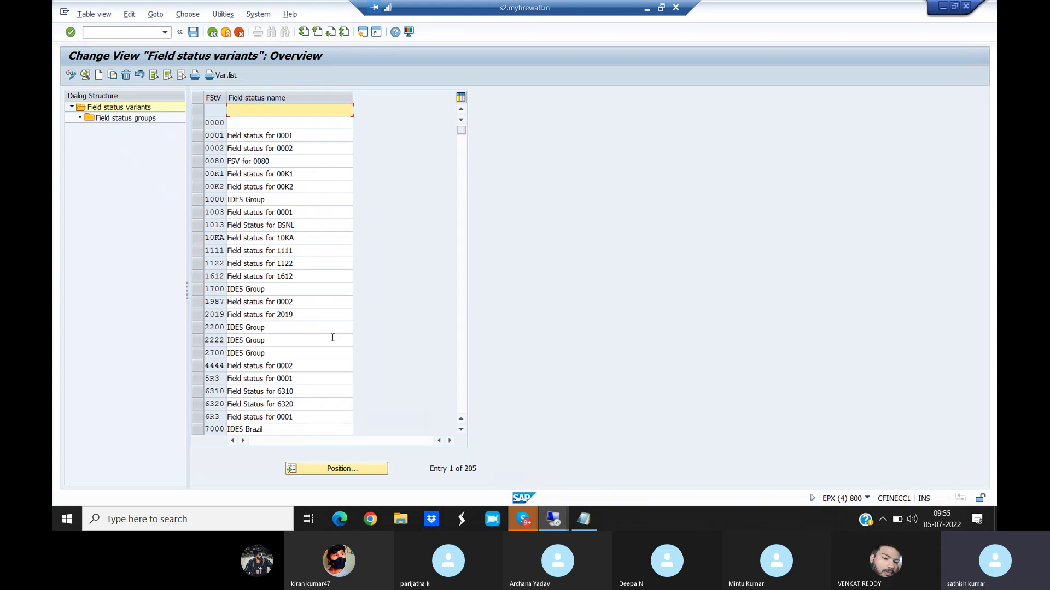
pyautogui.click(349, 470)
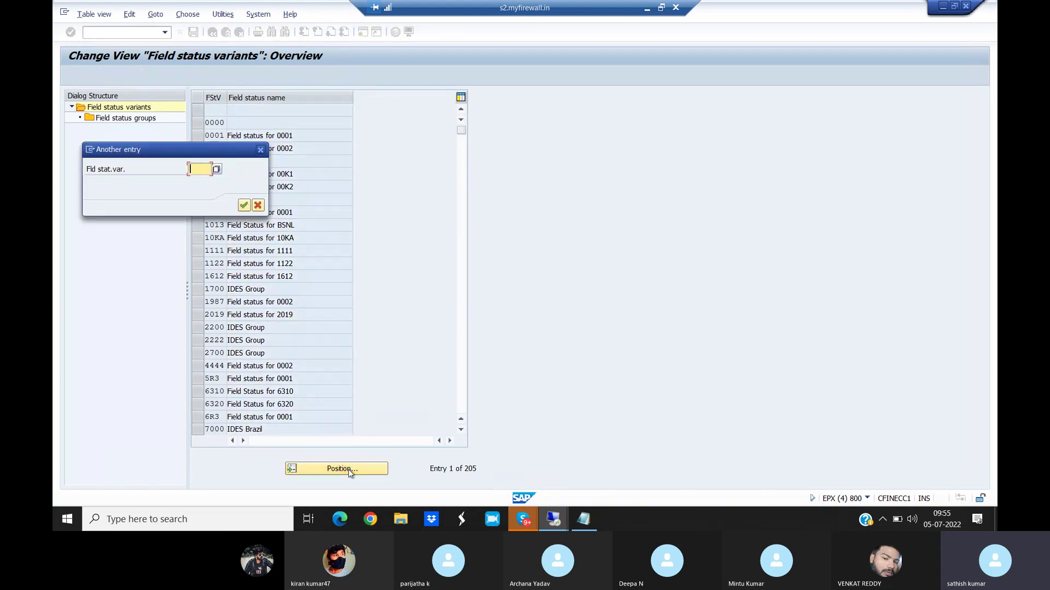
pyautogui.write('ALAL')
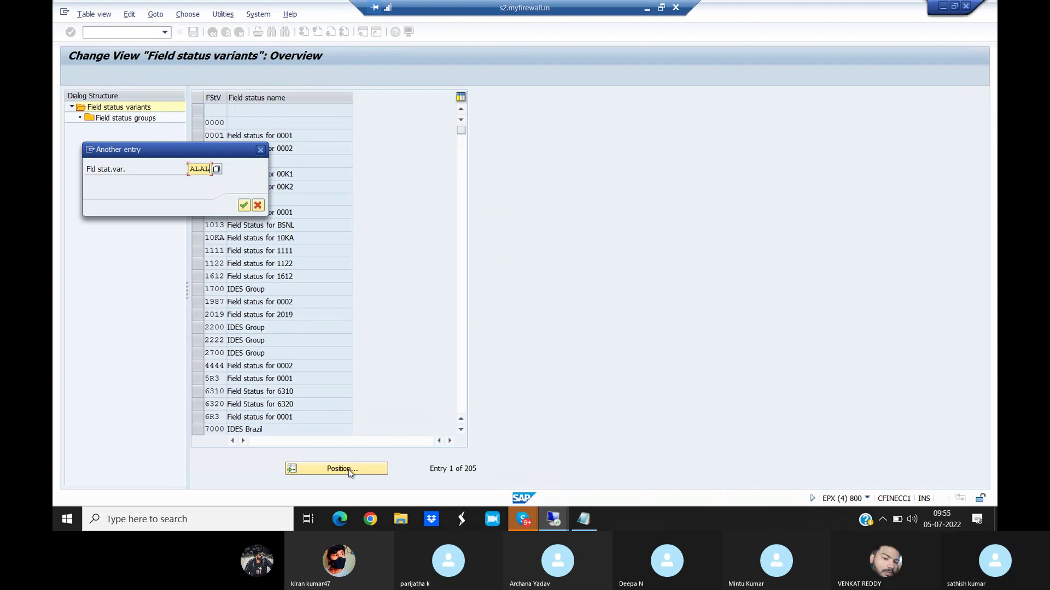
pyautogui.press('Return')
pyautogui.click(198, 114)
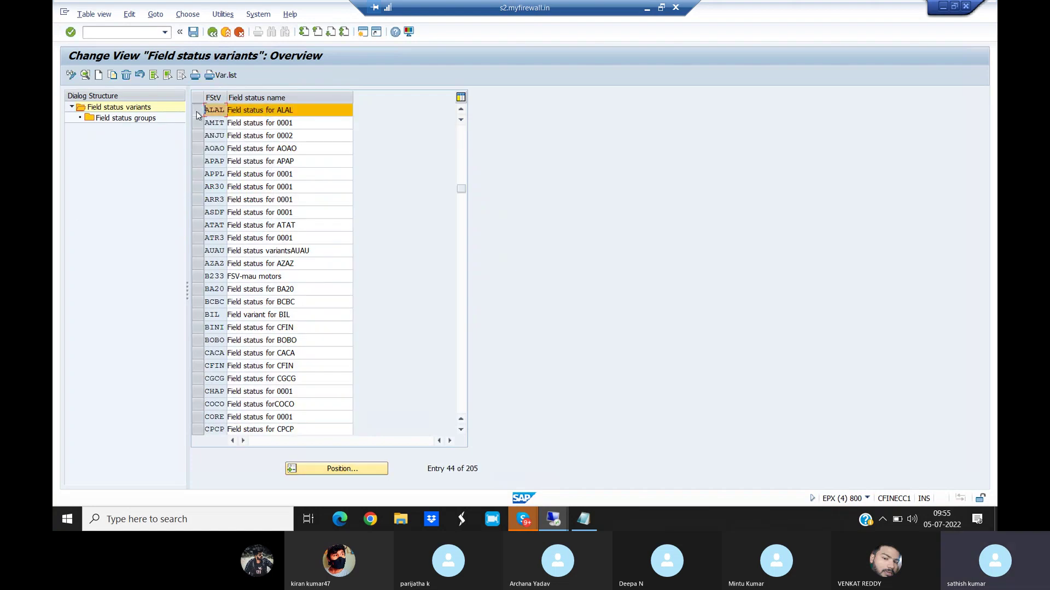
pyautogui.doubleClick(131, 118)
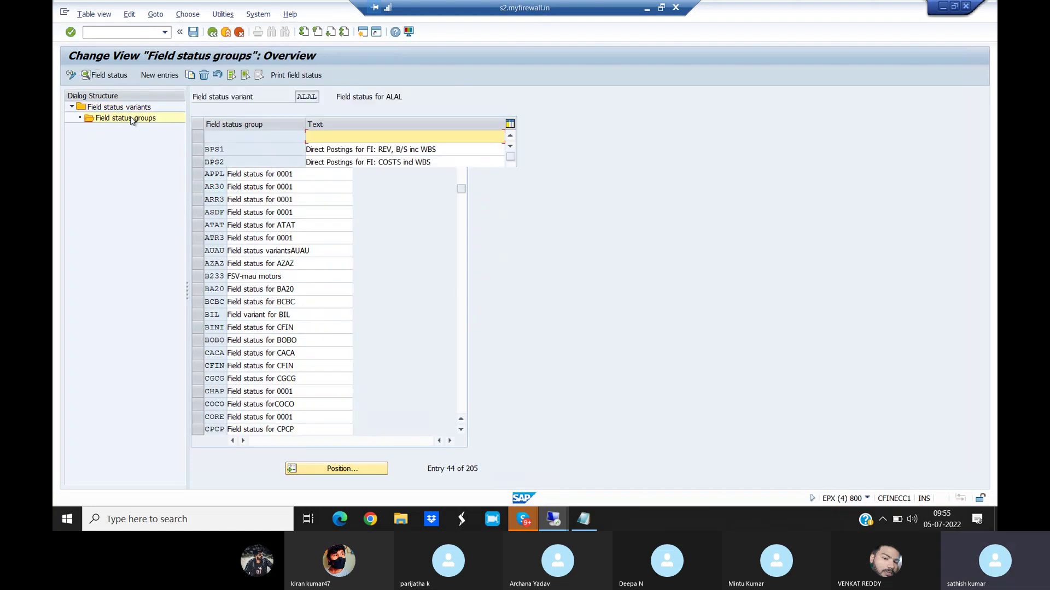
# Open the General data of field status group G001 and try the suppress, required and optional entry settings for Text.
pyautogui.click(224, 187)
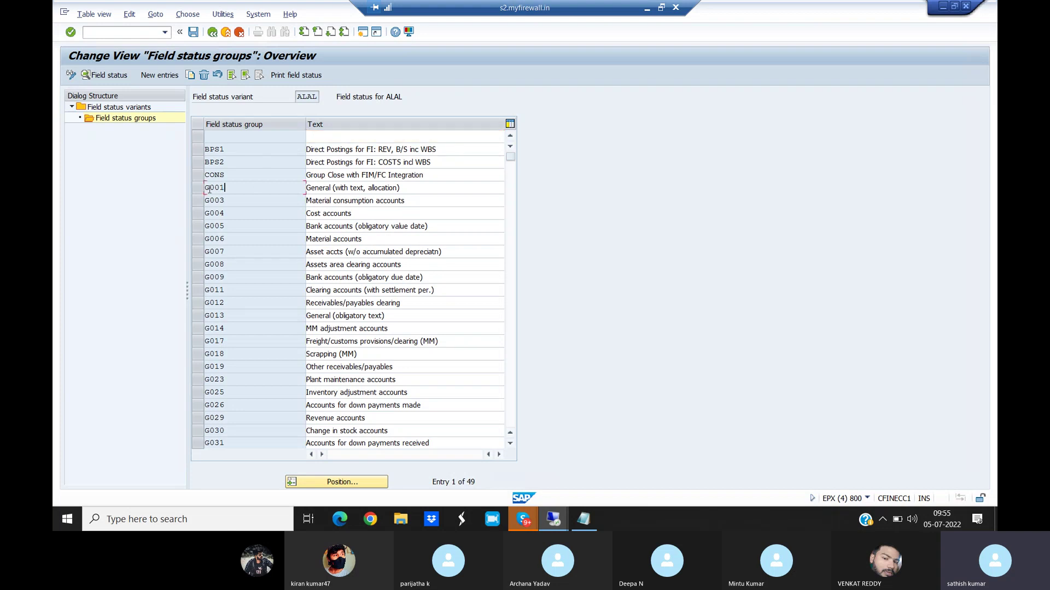
pyautogui.doubleClick(209, 189)
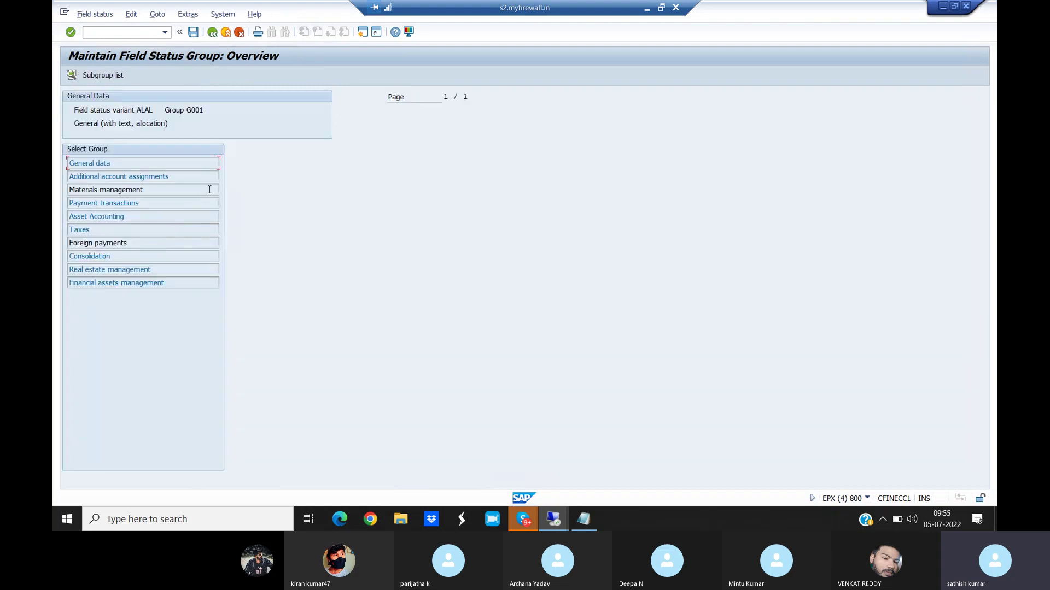
pyautogui.doubleClick(96, 164)
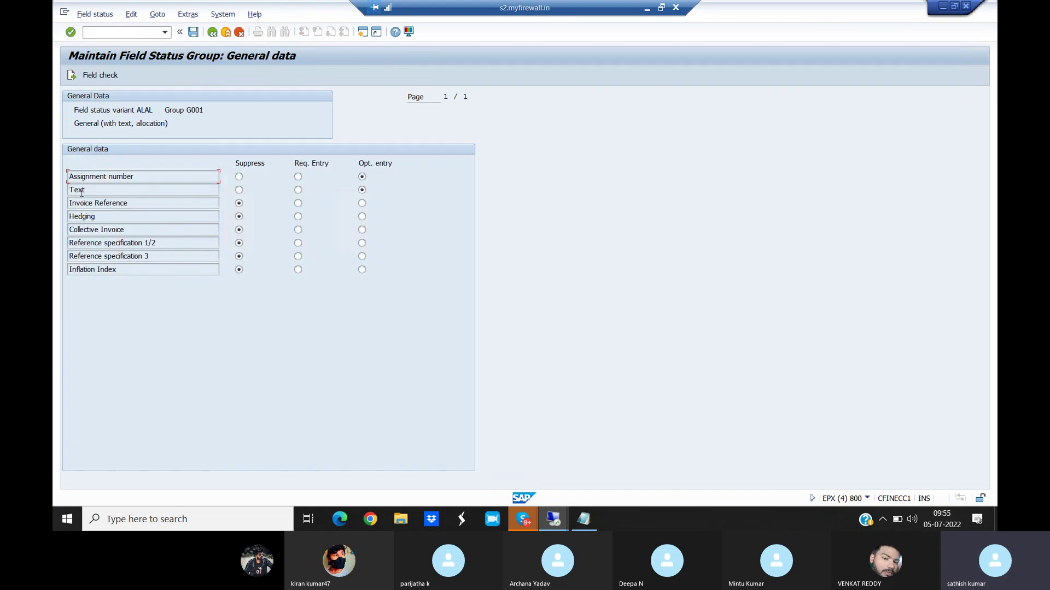
pyautogui.click(239, 191)
pyautogui.click(299, 192)
pyautogui.click(363, 192)
# In transaction OBC5, assign field status variant ALAL to company code ALAL and save the assignment.
pyautogui.click(108, 32)
pyautogui.write('/NOBC5')
pyautogui.press('Return')
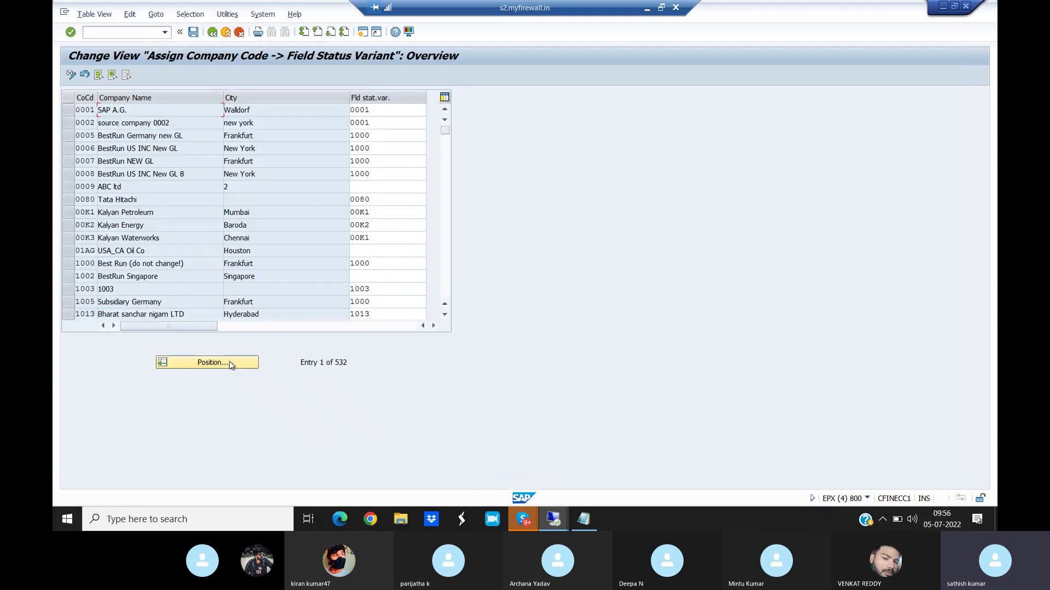
pyautogui.click(229, 361)
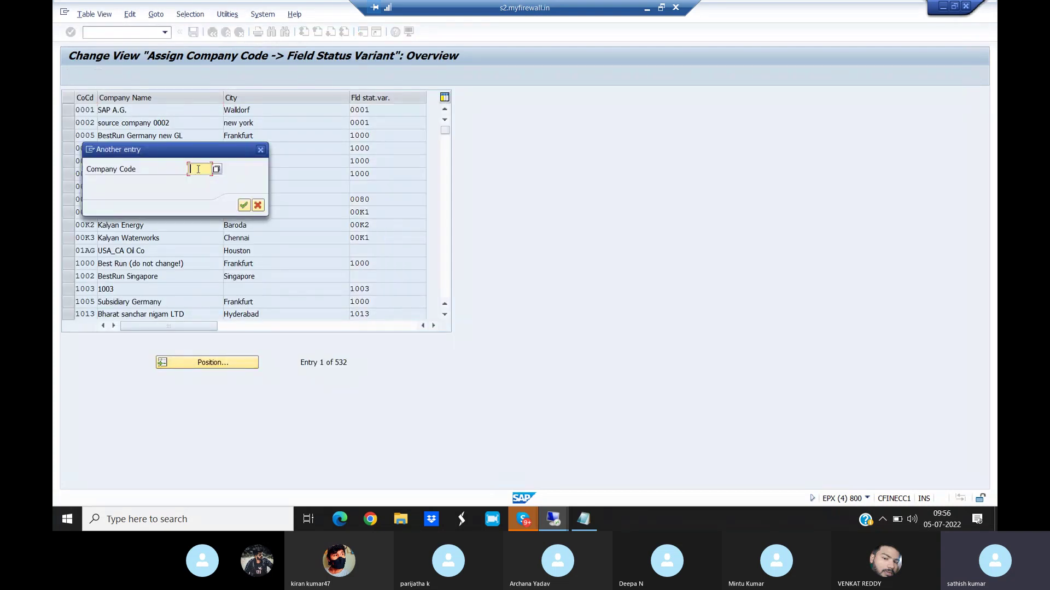
pyautogui.write('ALAL')
pyautogui.press('Return')
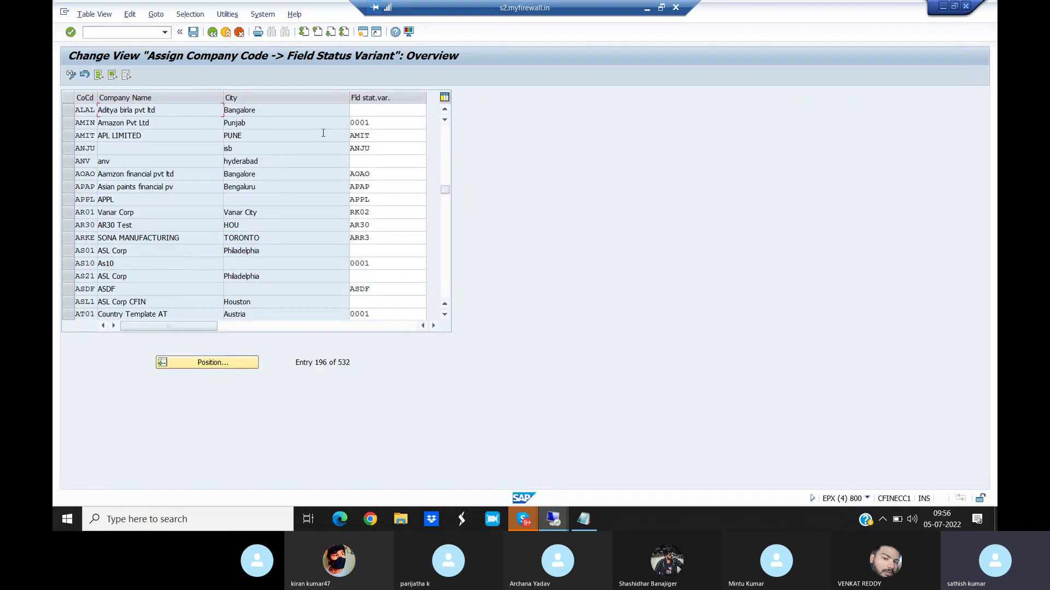
pyautogui.click(382, 108)
pyautogui.write('ALAL')
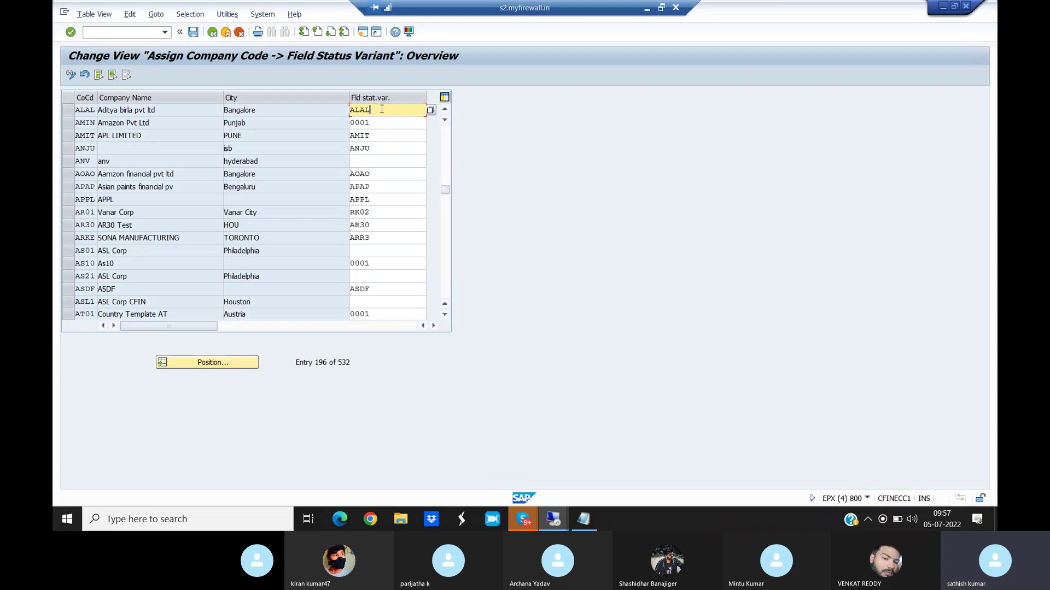
pyautogui.click(193, 32)
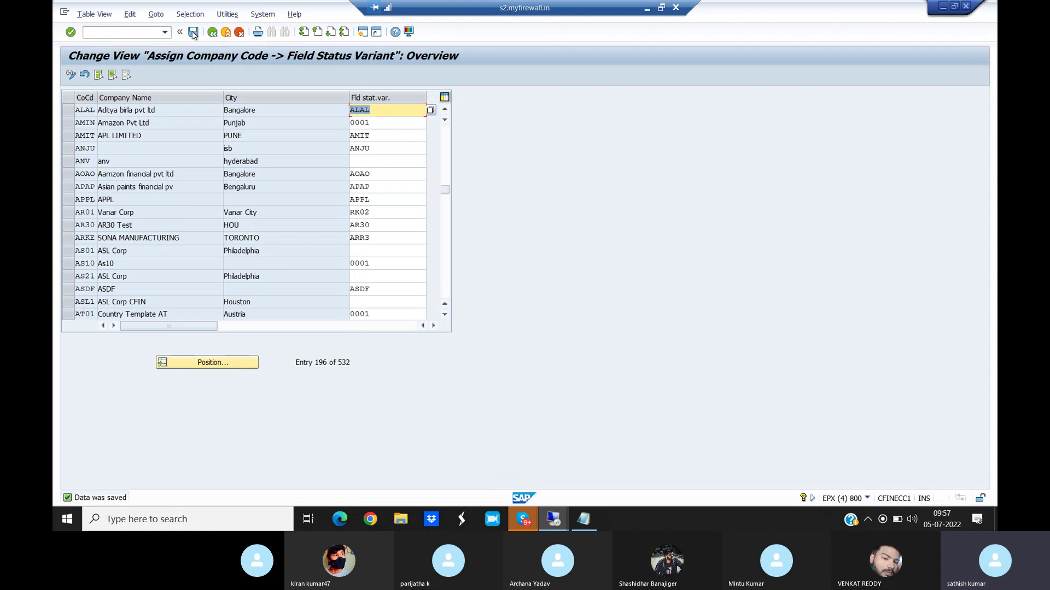
# Open transaction OBY6, locate company code ALAL and open its global data details.
pyautogui.click(104, 31)
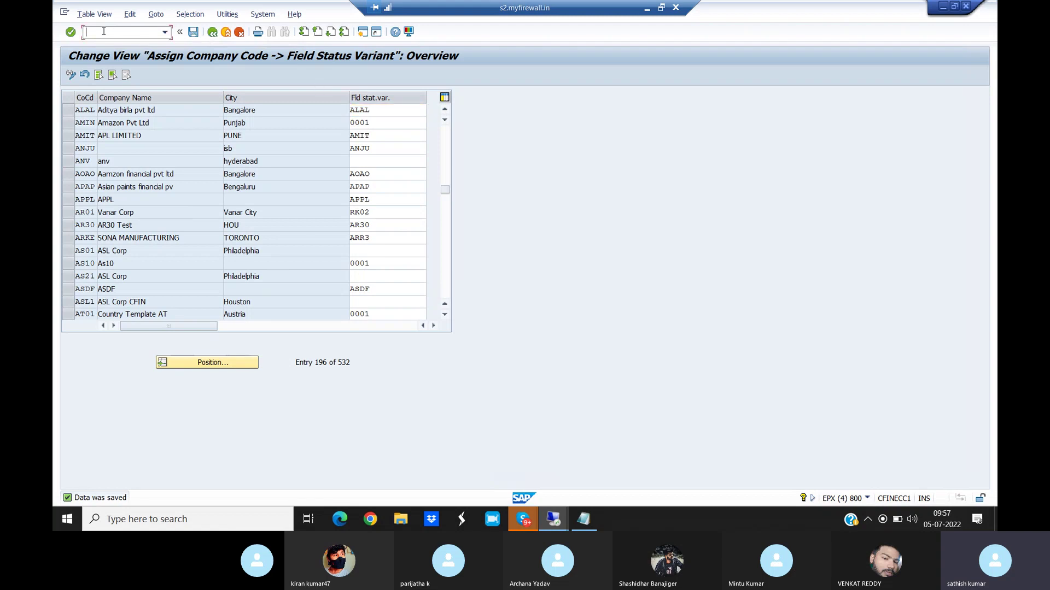
pyautogui.write('/NOBY6')
pyautogui.press('Return')
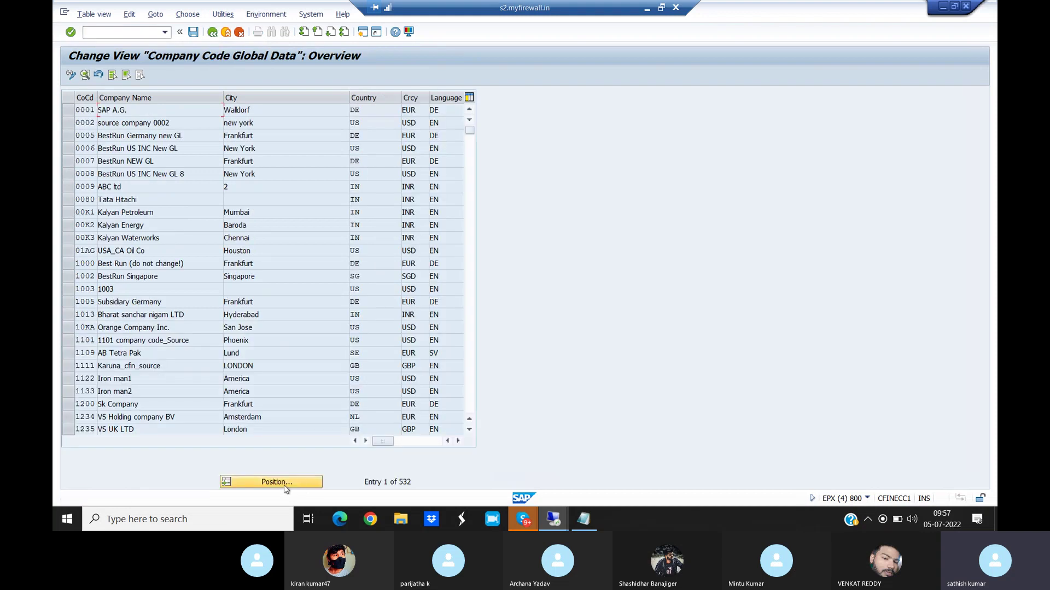
pyautogui.click(284, 483)
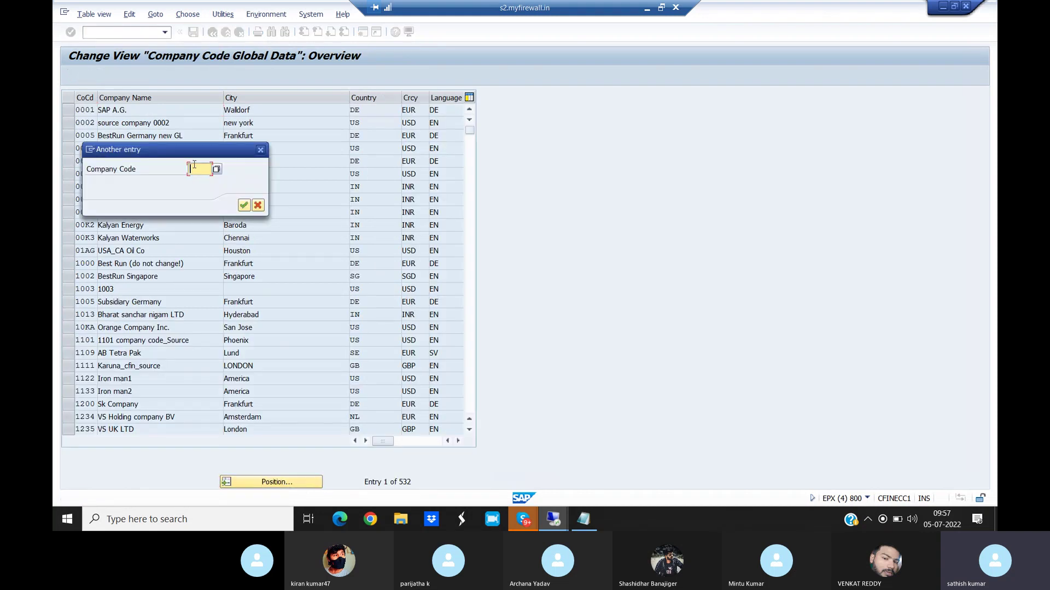
pyautogui.write('ALAL')
pyautogui.press('Return')
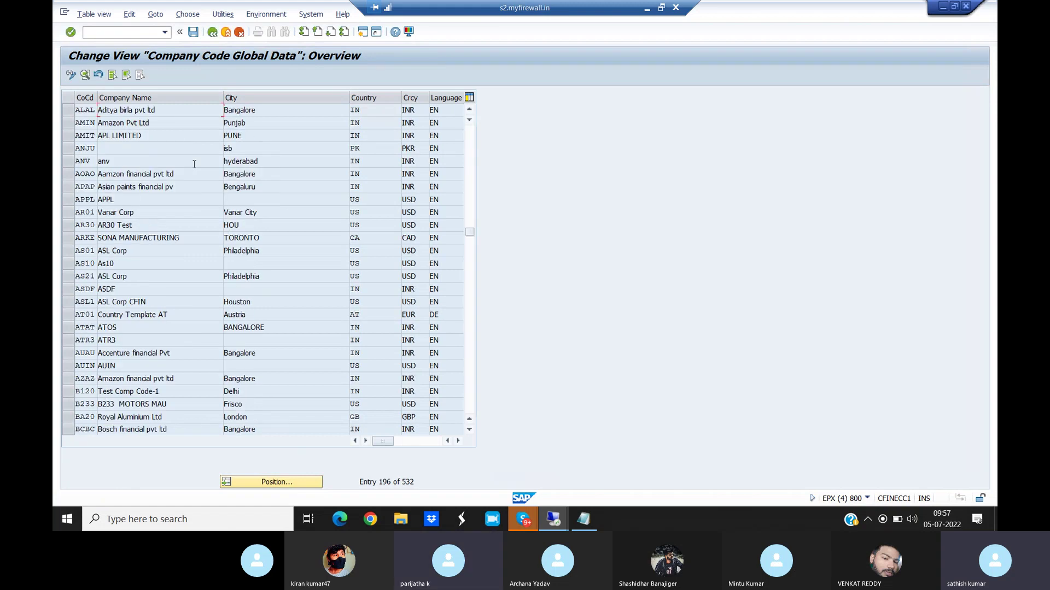
pyautogui.click(67, 110)
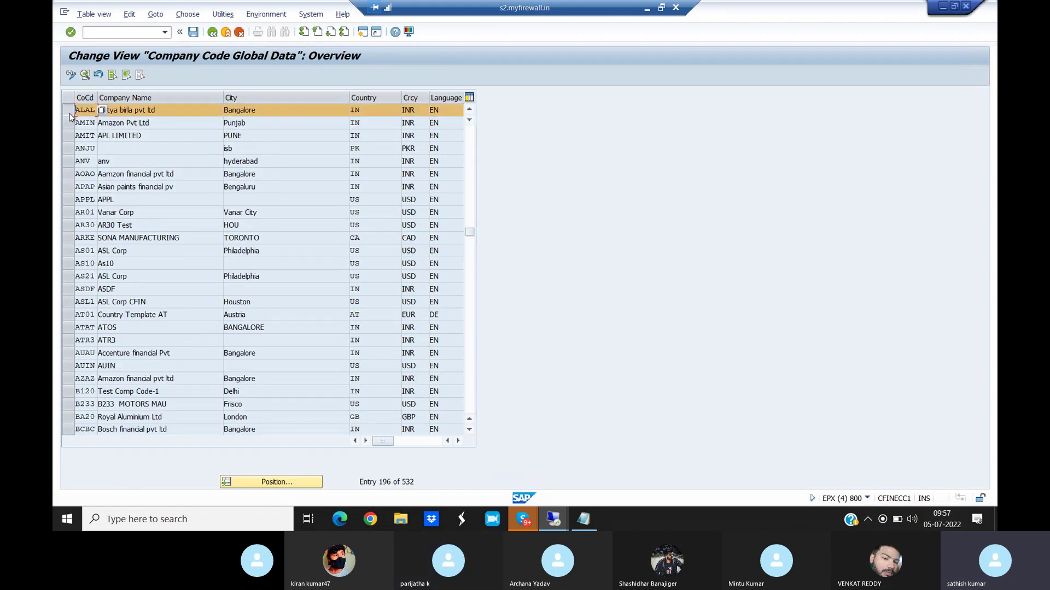
pyautogui.click(85, 76)
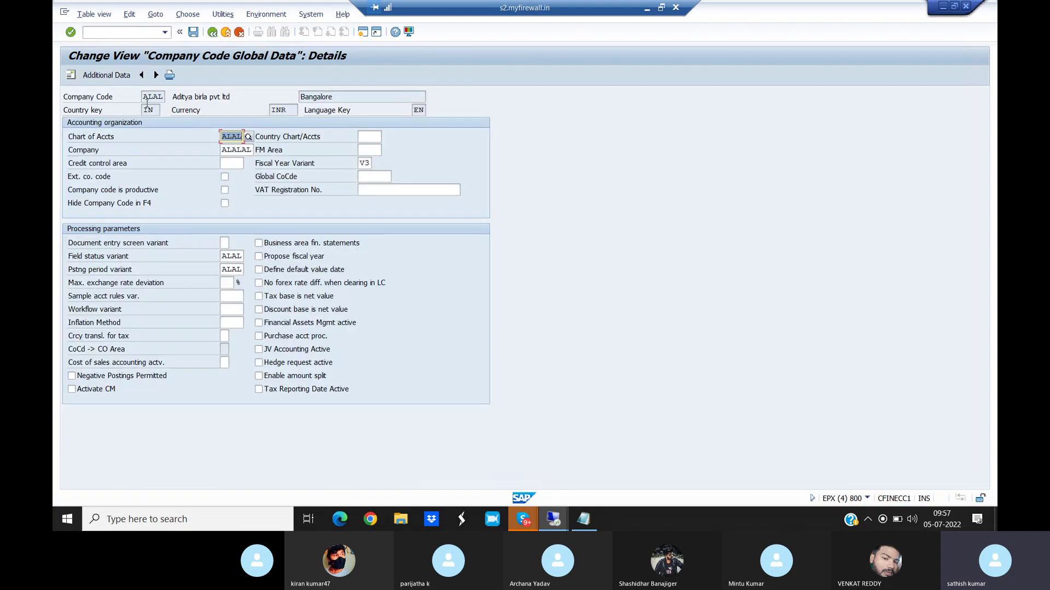
# Review ALAL's company code, chart of accounts, company, fiscal year variant, field status variant and posting period variant.
pyautogui.click(147, 99)
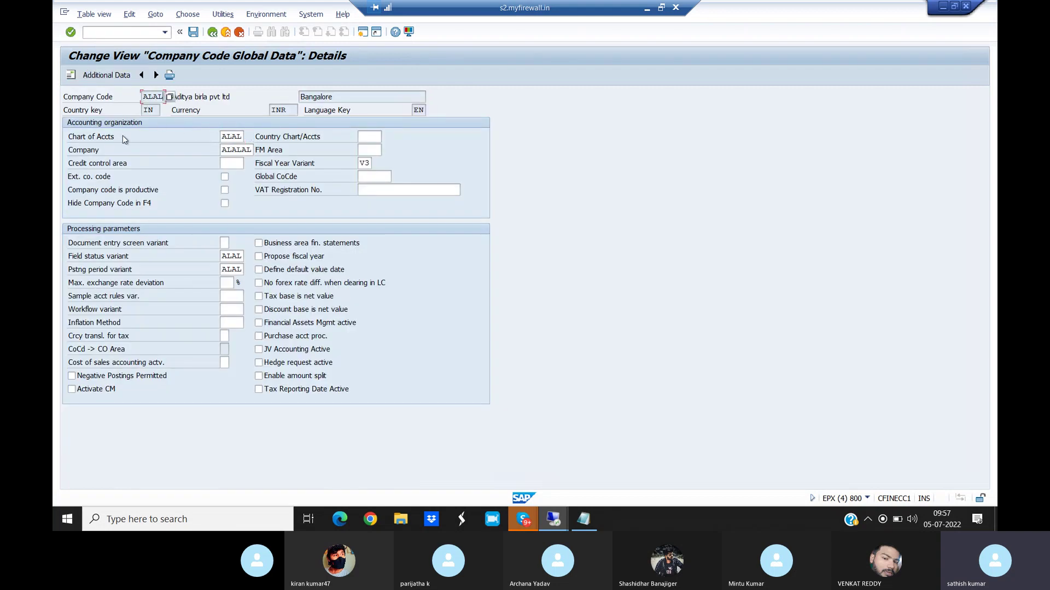
pyautogui.doubleClick(229, 136)
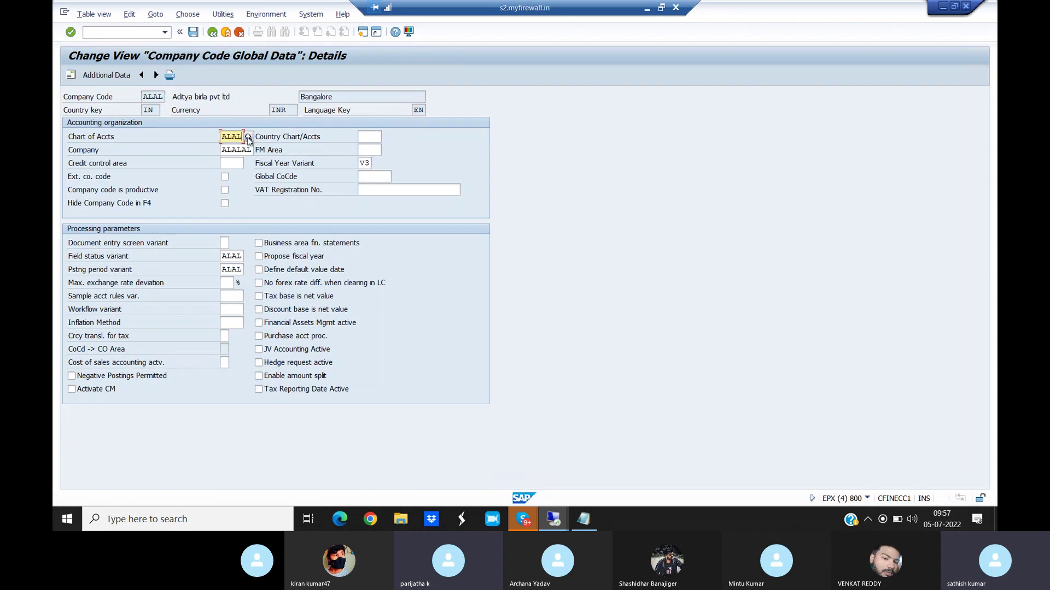
pyautogui.moveTo(221, 150); pyautogui.dragTo(266, 148)
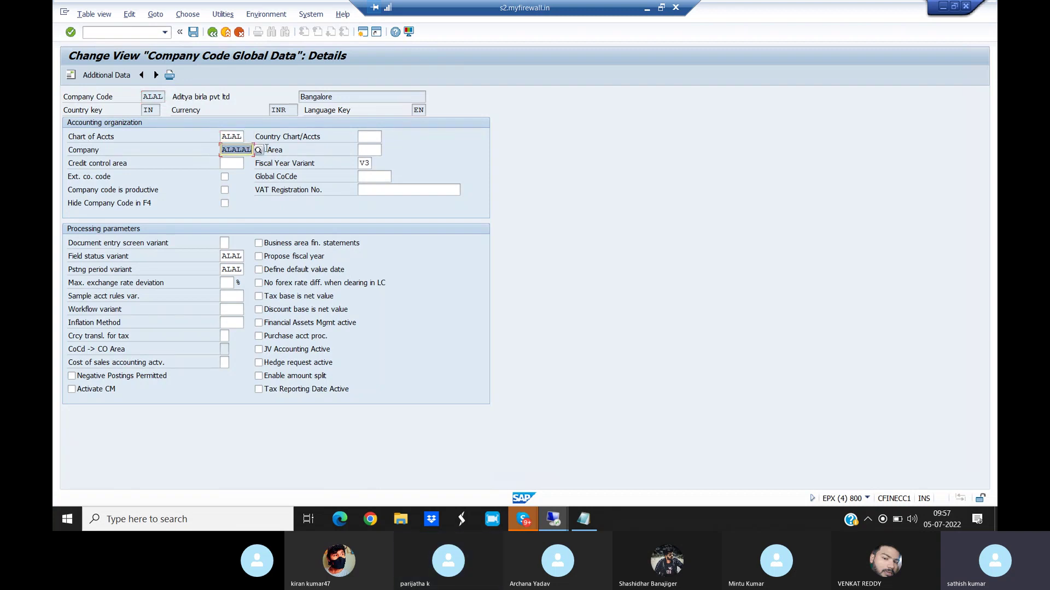
pyautogui.moveTo(358, 162); pyautogui.dragTo(378, 166)
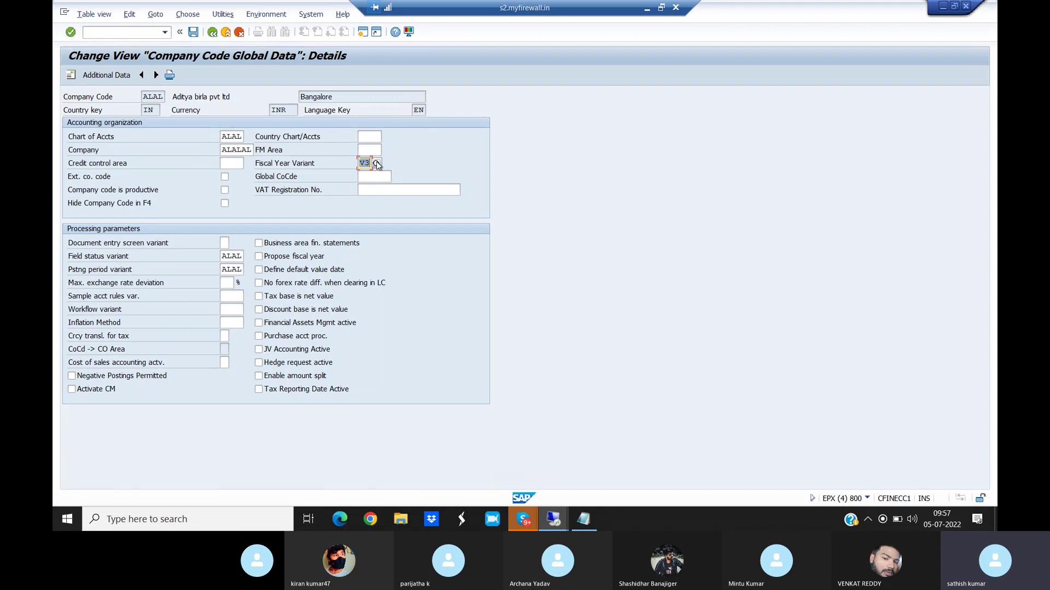
pyautogui.click(223, 256)
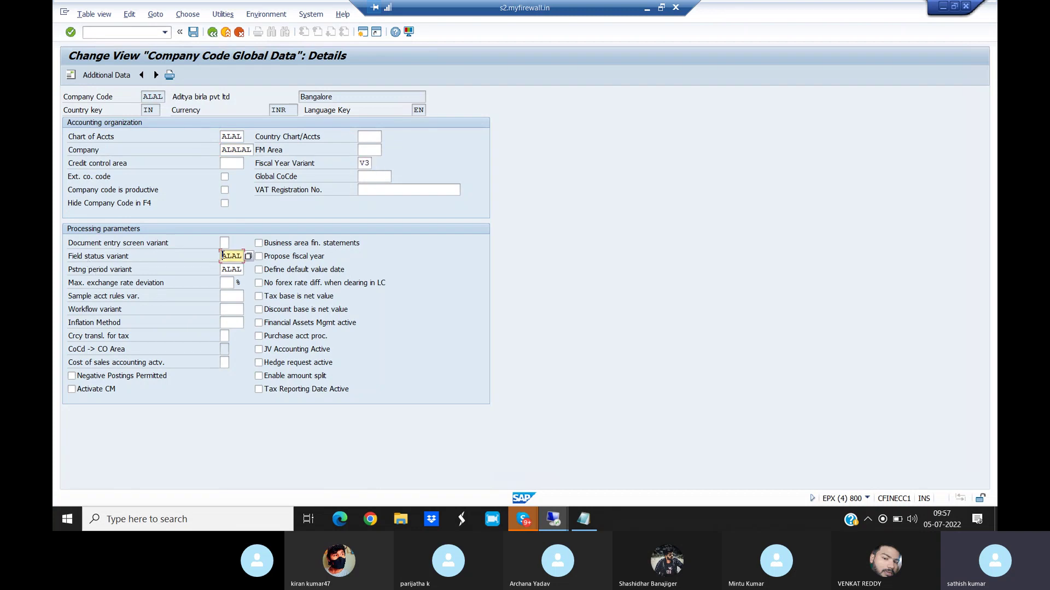
pyautogui.click(112, 270)
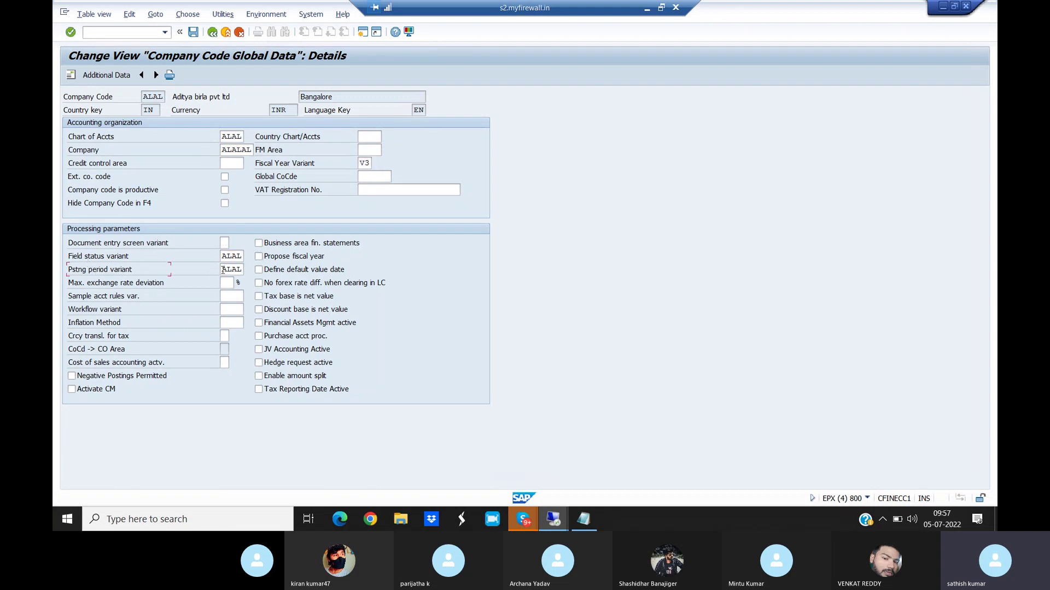
pyautogui.moveTo(223, 271); pyautogui.dragTo(233, 270)
# Enable business area financial statements, propose fiscal year, default value date, negative postings and productive status for ALAL, and save.
pyautogui.click(259, 244)
pyautogui.click(258, 256)
pyautogui.click(258, 270)
pyautogui.click(72, 376)
pyautogui.click(224, 191)
pyautogui.click(192, 32)
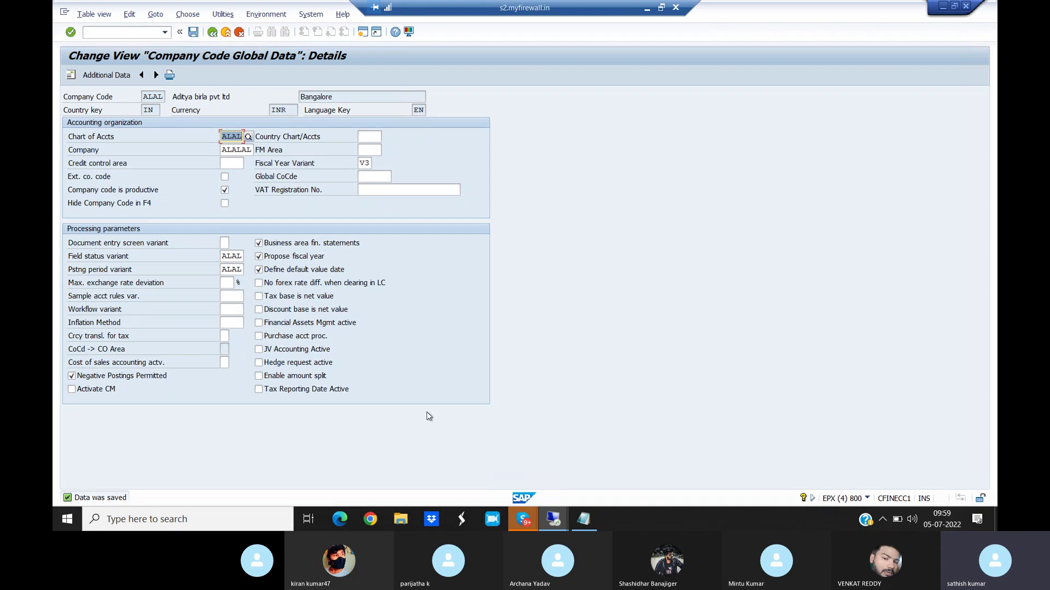
# Switch to the Skype call and stop sharing the screen.
pyautogui.moveTo(521, 524)
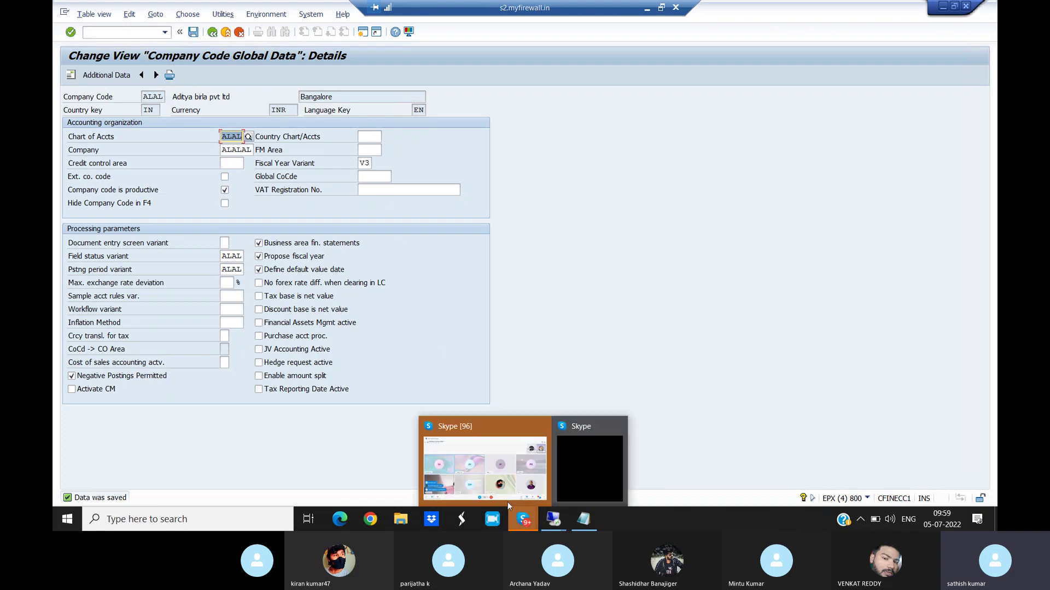
pyautogui.click(480, 471)
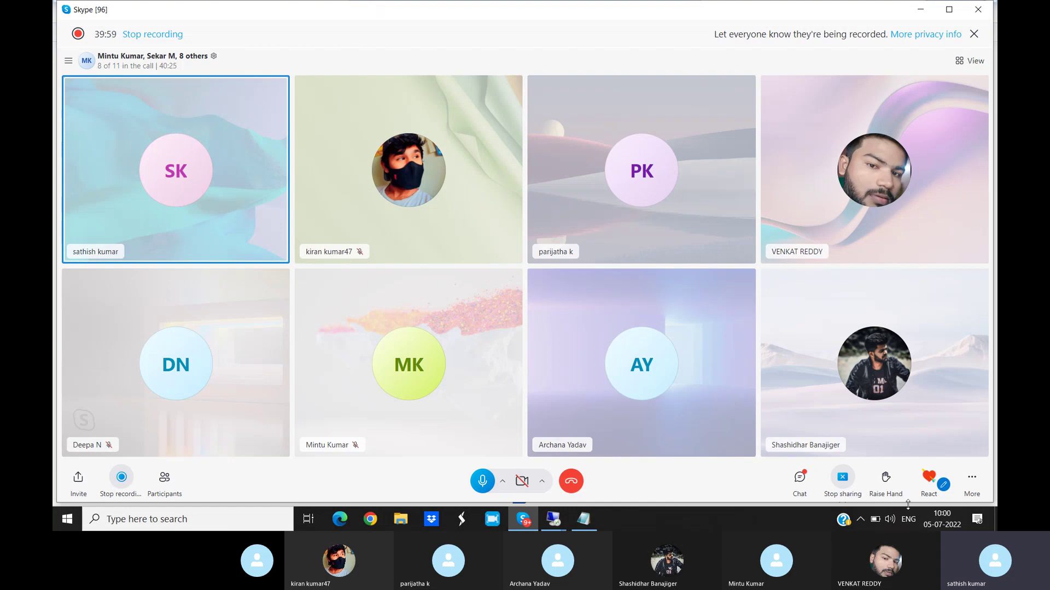
pyautogui.click(844, 480)
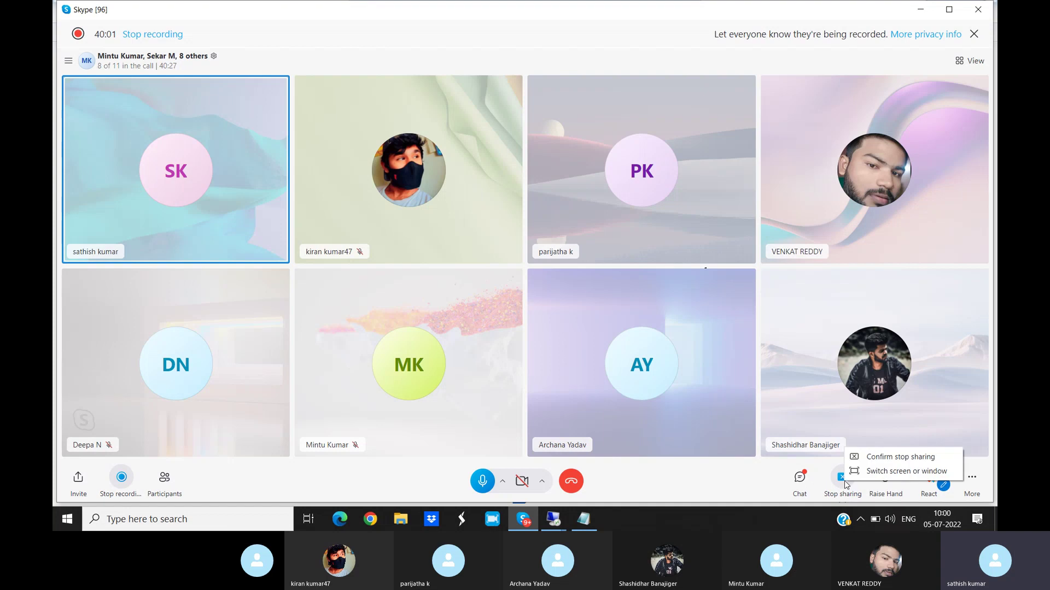
pyautogui.click(886, 457)
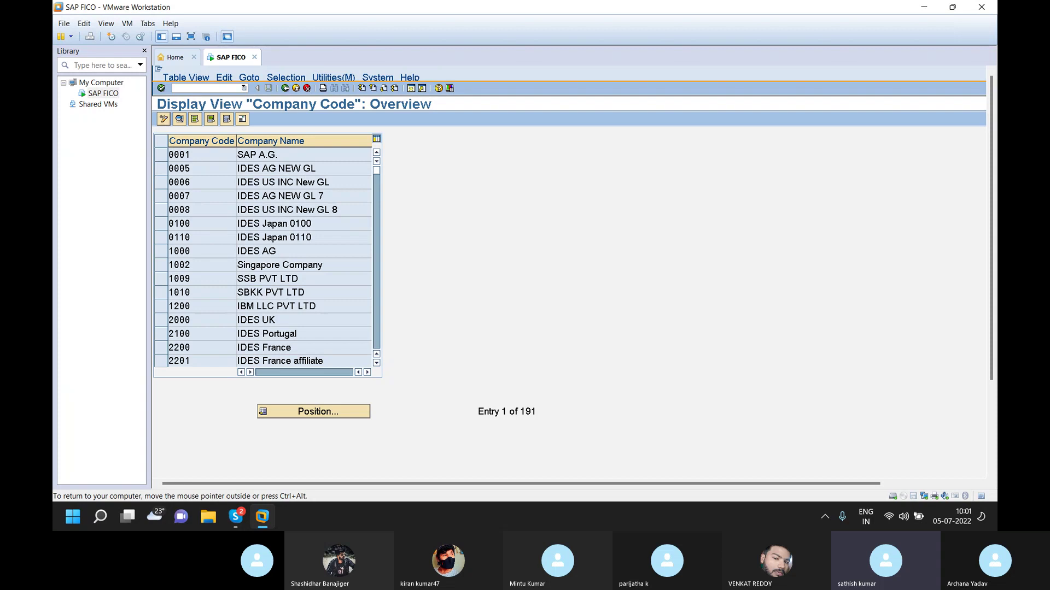
# In the SAP FICO virtual machine, return to SAP Easy Access, try to open the locked table view and decline displaying its data.
pyautogui.write('N')
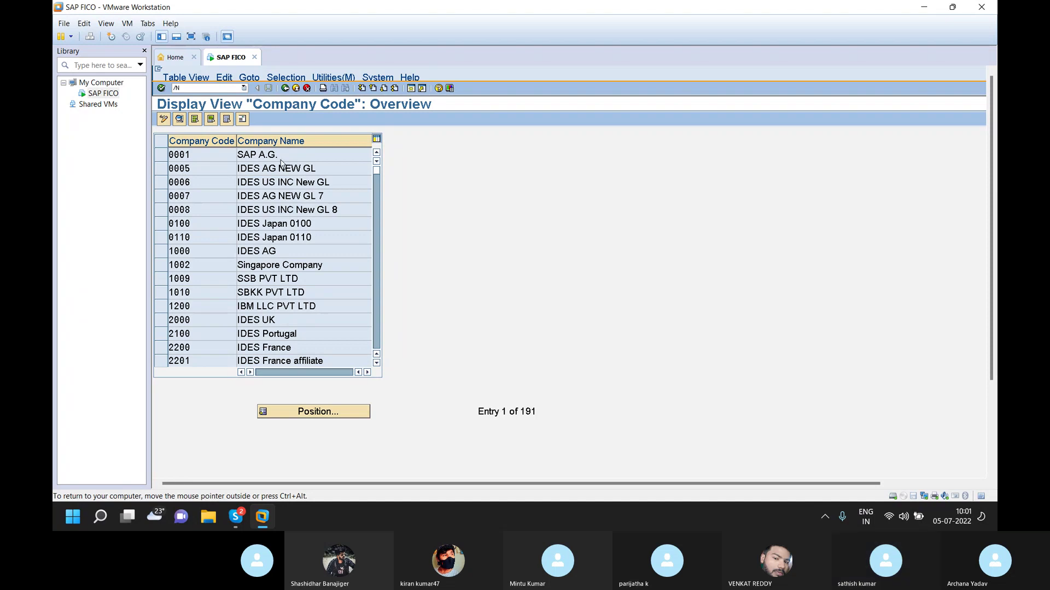
pyautogui.press('Return')
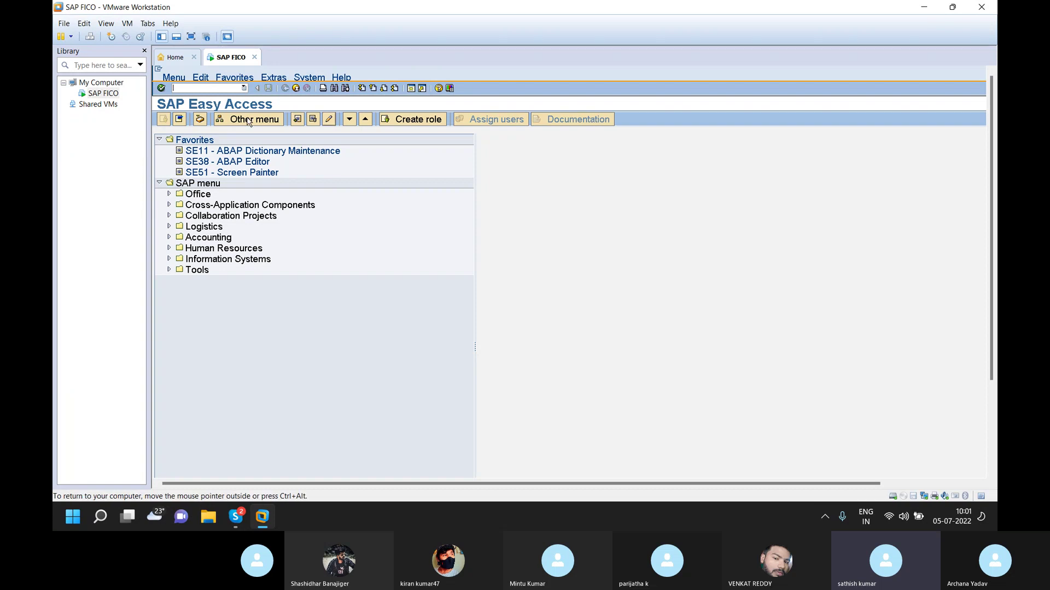
pyautogui.click(203, 88)
pyautogui.press('Return')
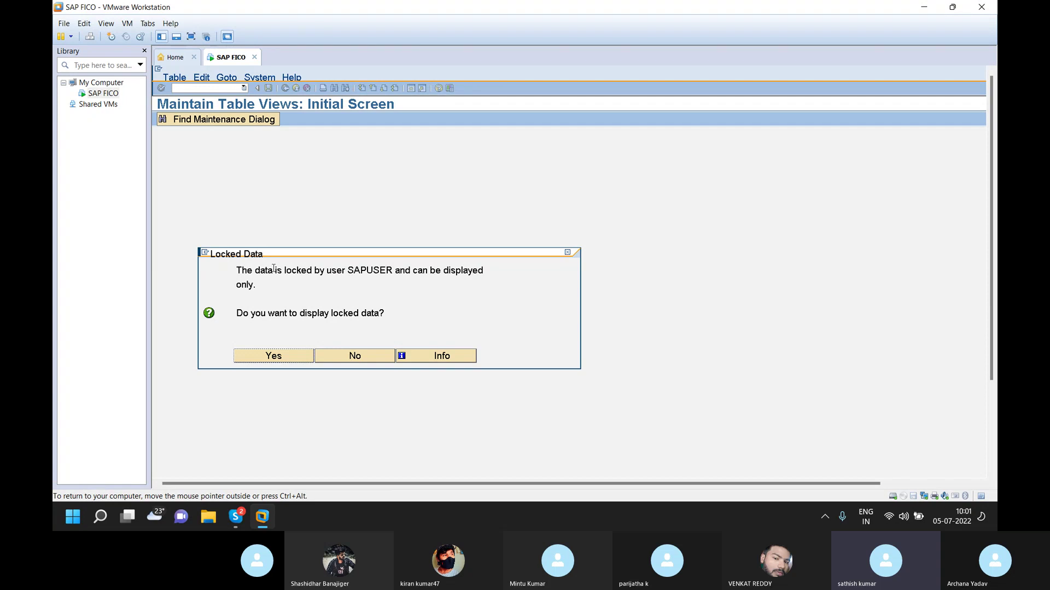
pyautogui.moveTo(348, 270); pyautogui.dragTo(394, 270)
pyautogui.click(329, 356)
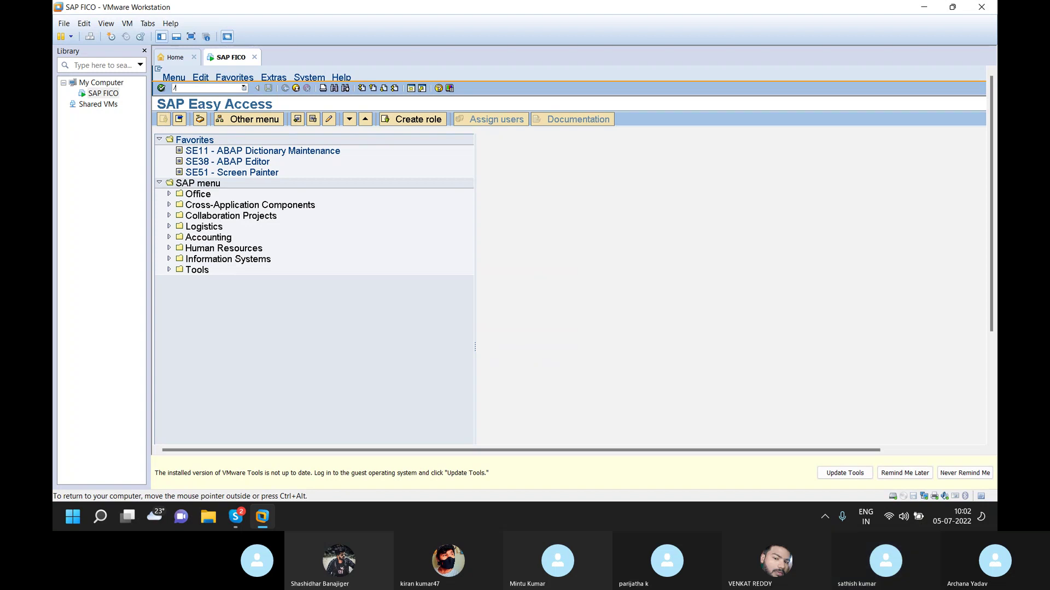
# Open transaction SM12 and list the lock entries for user SAPUSER in client 800.
pyautogui.write('NSM')
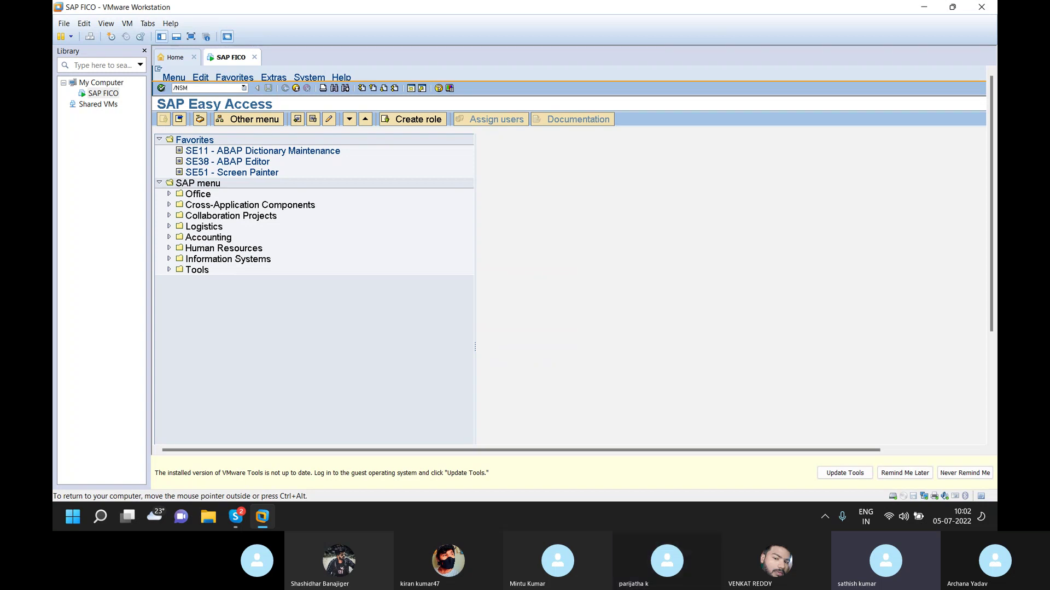
pyautogui.write('12')
pyautogui.press('Return')
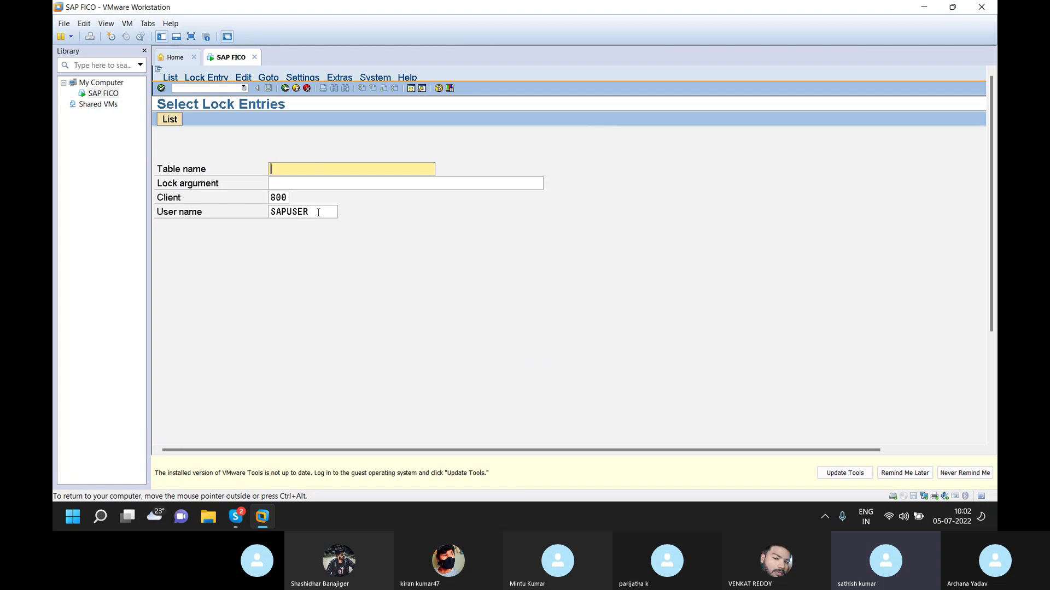
pyautogui.moveTo(318, 213); pyautogui.dragTo(269, 213)
pyautogui.click(270, 213)
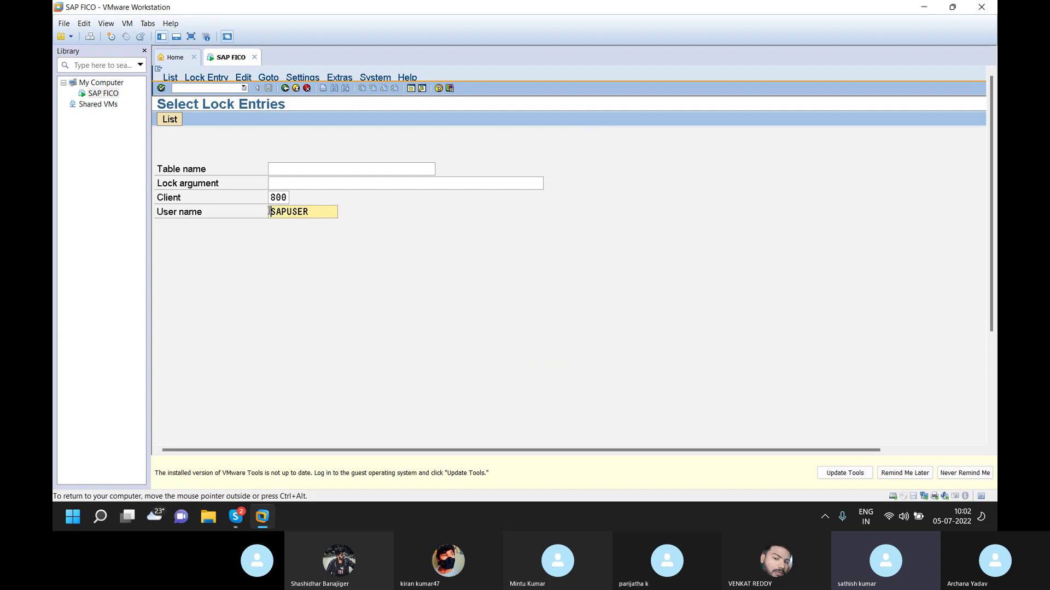
pyautogui.click(174, 121)
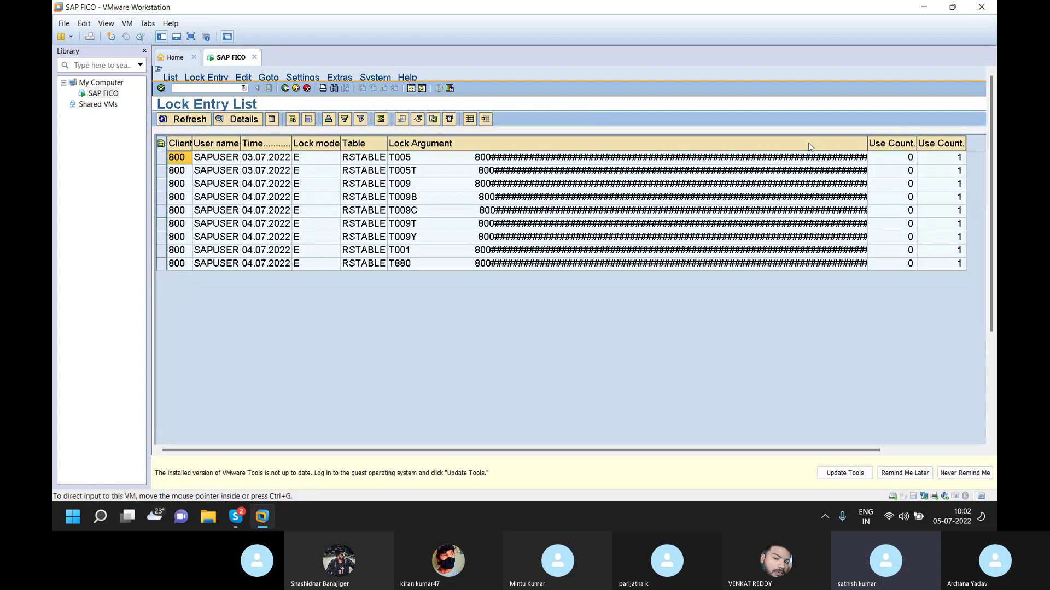
pyautogui.moveTo(809, 144); pyautogui.dragTo(563, 294)
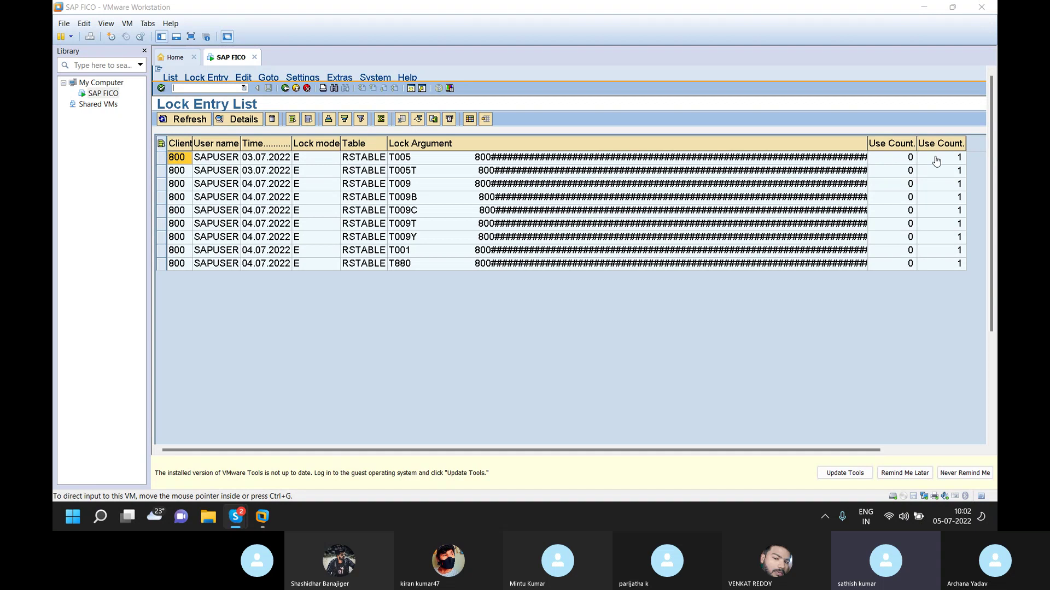
# Select all of SAPUSER's lock entries from T005 through T880 and delete them, confirming the deletion.
pyautogui.click(162, 162)
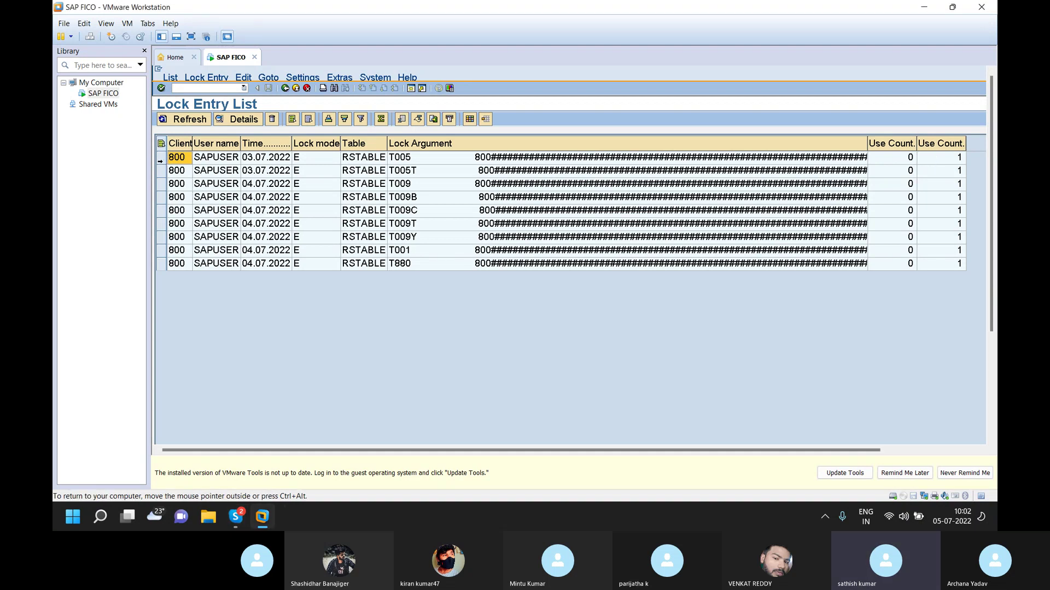
pyautogui.click(159, 160)
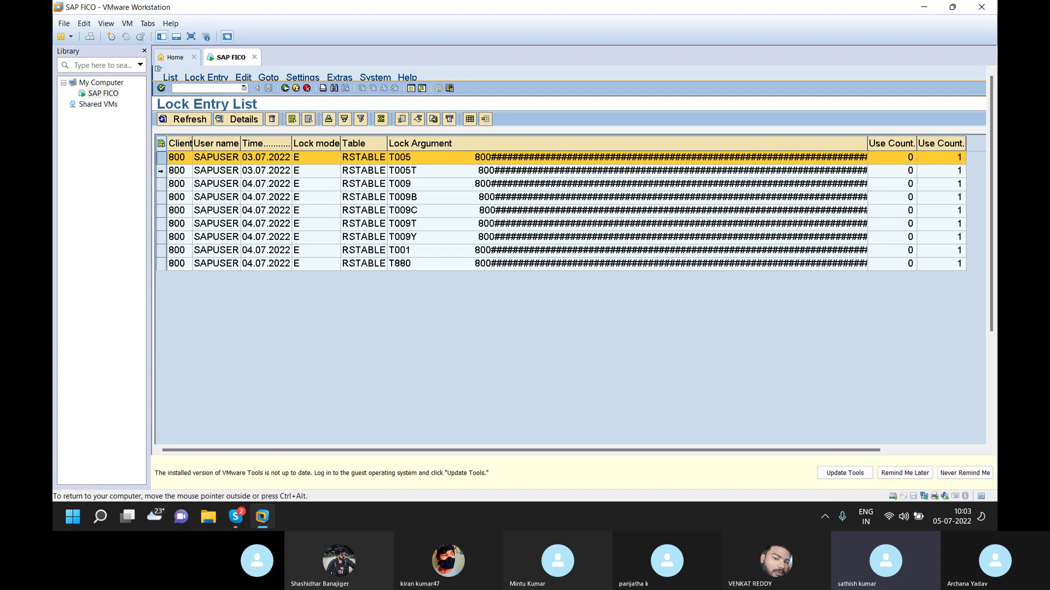
pyautogui.keyDown('ctrl'); pyautogui.click(160, 171); pyautogui.keyUp('ctrl')
pyautogui.keyDown('ctrl'); pyautogui.click(160, 185); pyautogui.keyUp('ctrl')
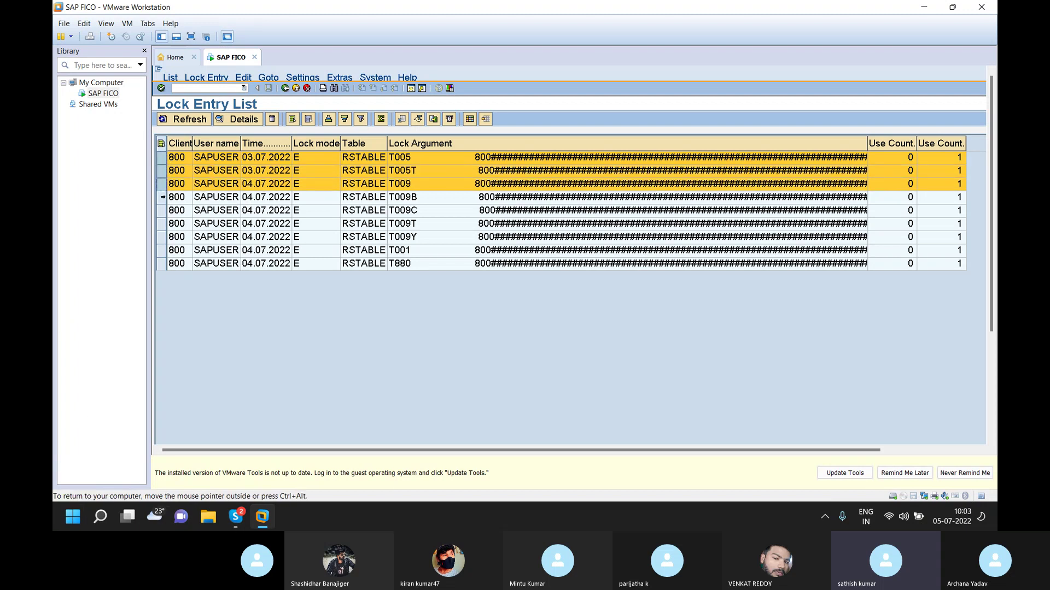
pyautogui.keyDown('ctrl'); pyautogui.click(162, 197); pyautogui.keyUp('ctrl')
pyautogui.keyDown('ctrl'); pyautogui.click(160, 211); pyautogui.keyUp('ctrl')
pyautogui.keyDown('ctrl'); pyautogui.click(159, 224); pyautogui.keyUp('ctrl')
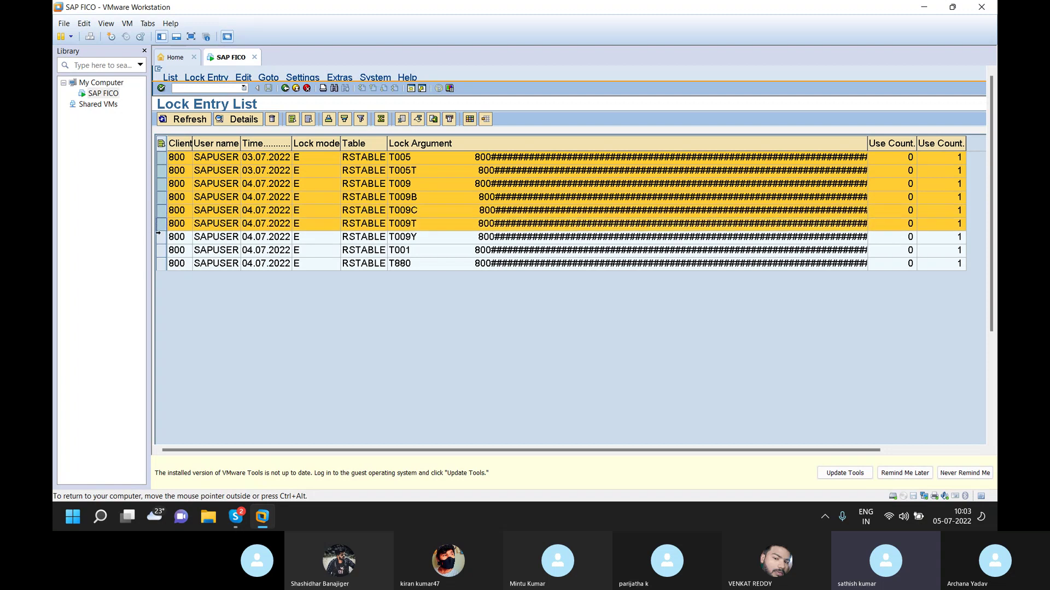
pyautogui.keyDown('ctrl'); pyautogui.click(160, 236); pyautogui.keyUp('ctrl')
pyautogui.keyDown('ctrl'); pyautogui.click(160, 250); pyautogui.keyUp('ctrl')
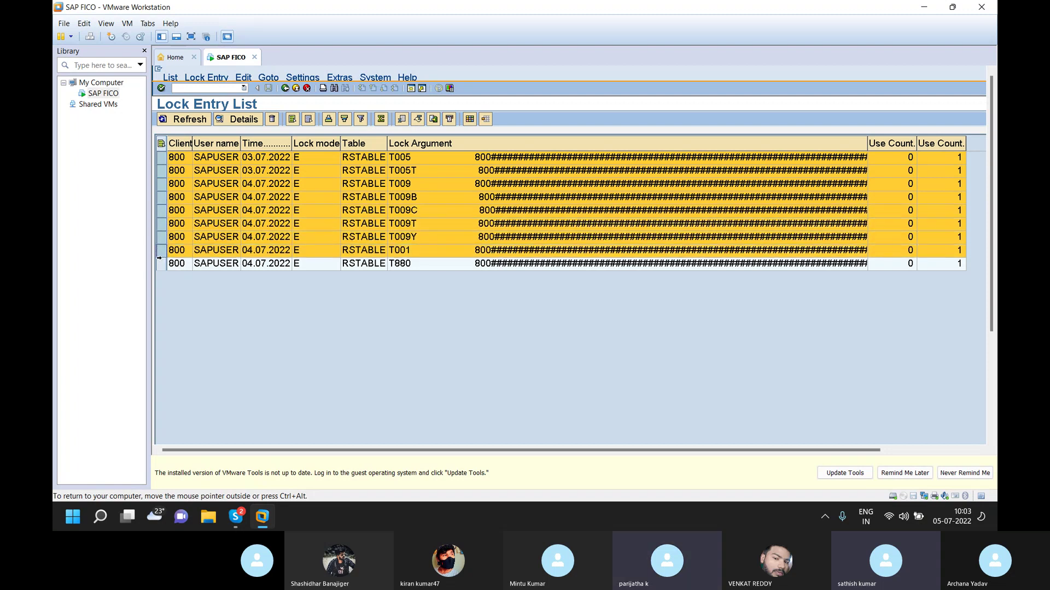
pyautogui.keyDown('ctrl'); pyautogui.click(160, 261); pyautogui.keyUp('ctrl')
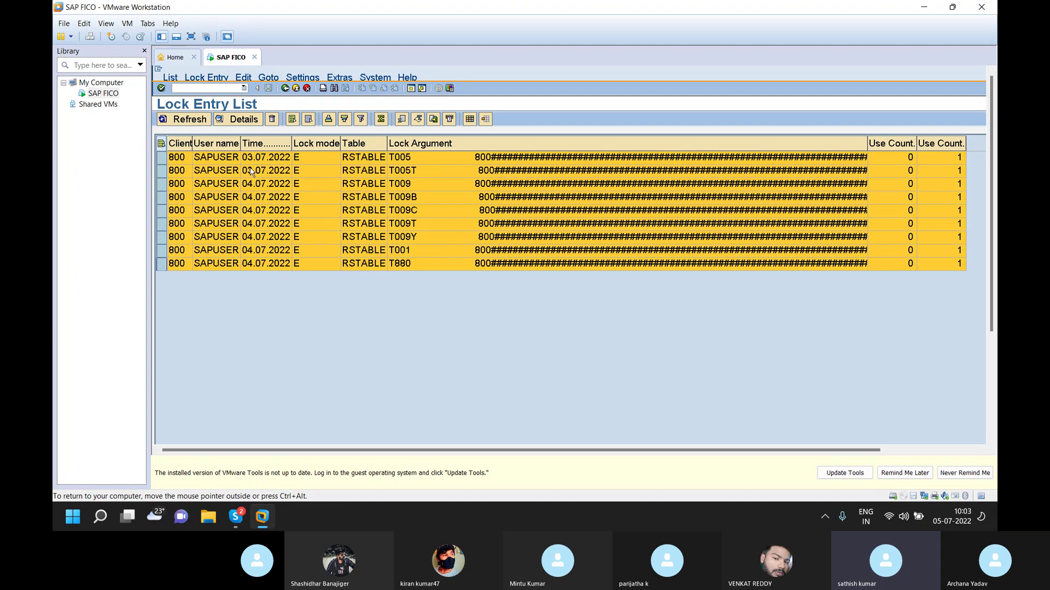
pyautogui.click(273, 119)
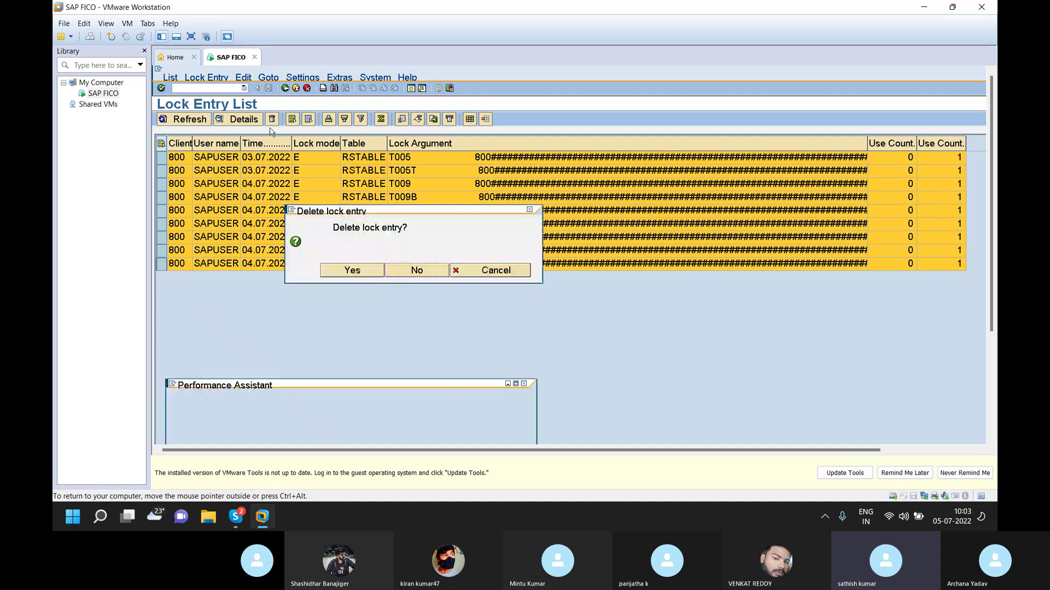
pyautogui.click(356, 273)
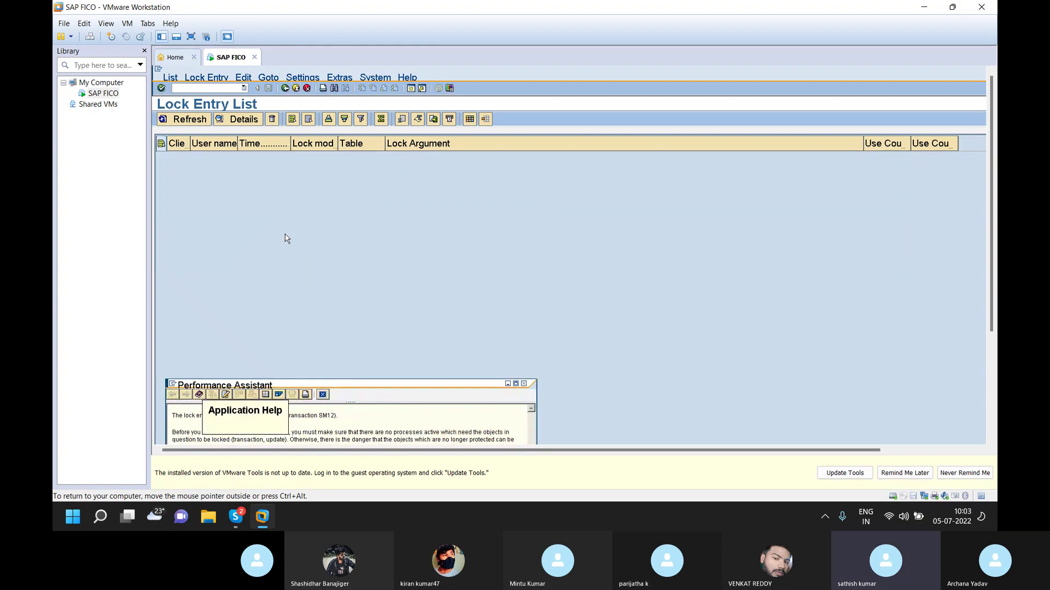
# Leave the lock entry list and open the company code maintenance overview in change mode through its transaction code.
pyautogui.click(225, 88)
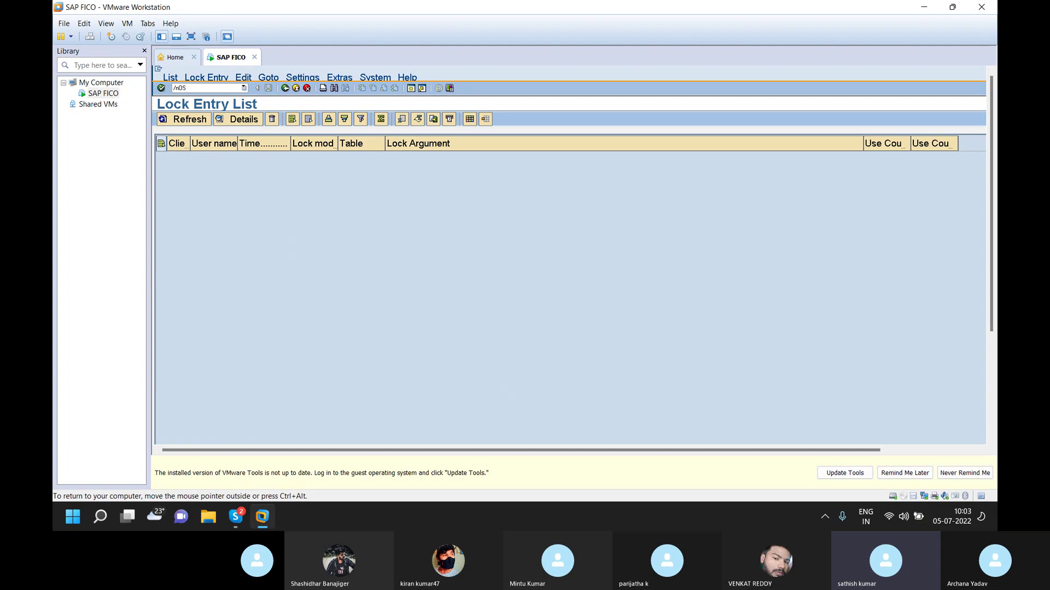
pyautogui.write('/nOS02')
pyautogui.press('Return')
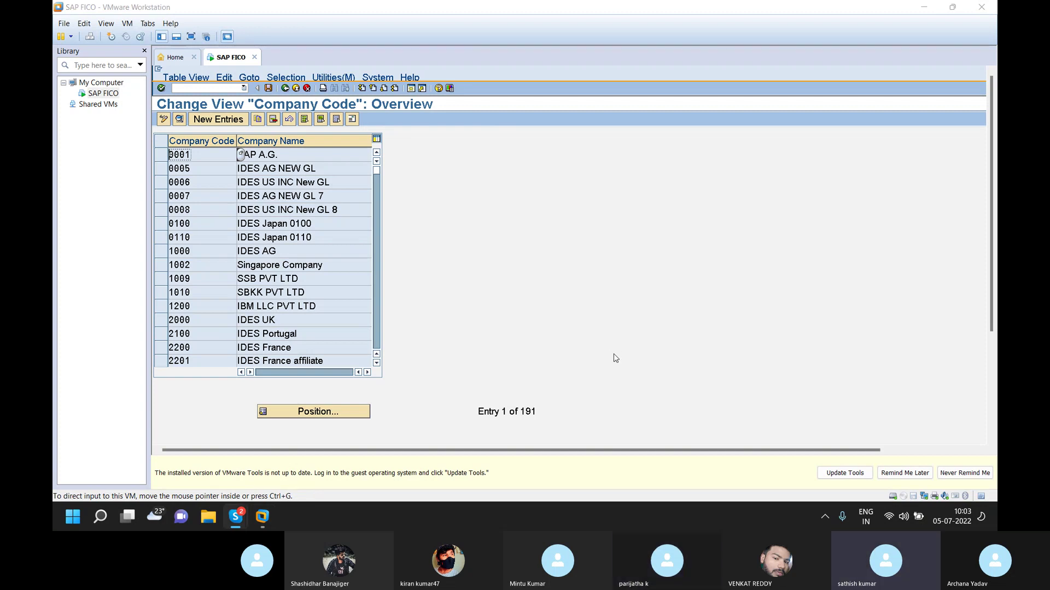
# Switch to the Skype call, open the screen-sharing stop options without confirming, and mute and unmute the microphone.
pyautogui.moveTo(242, 516)
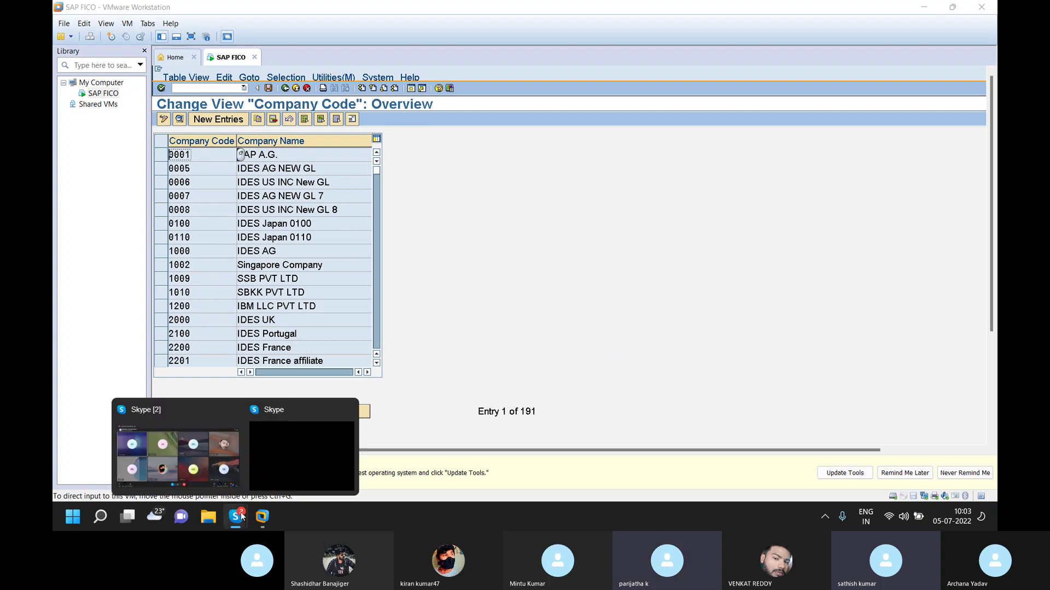
pyautogui.click(218, 464)
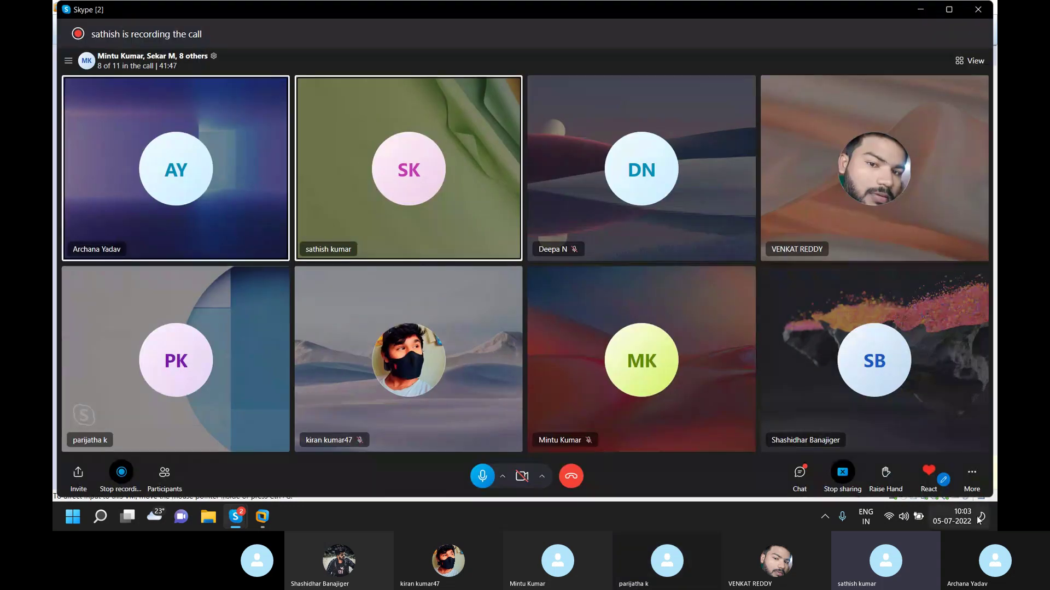
pyautogui.click(843, 472)
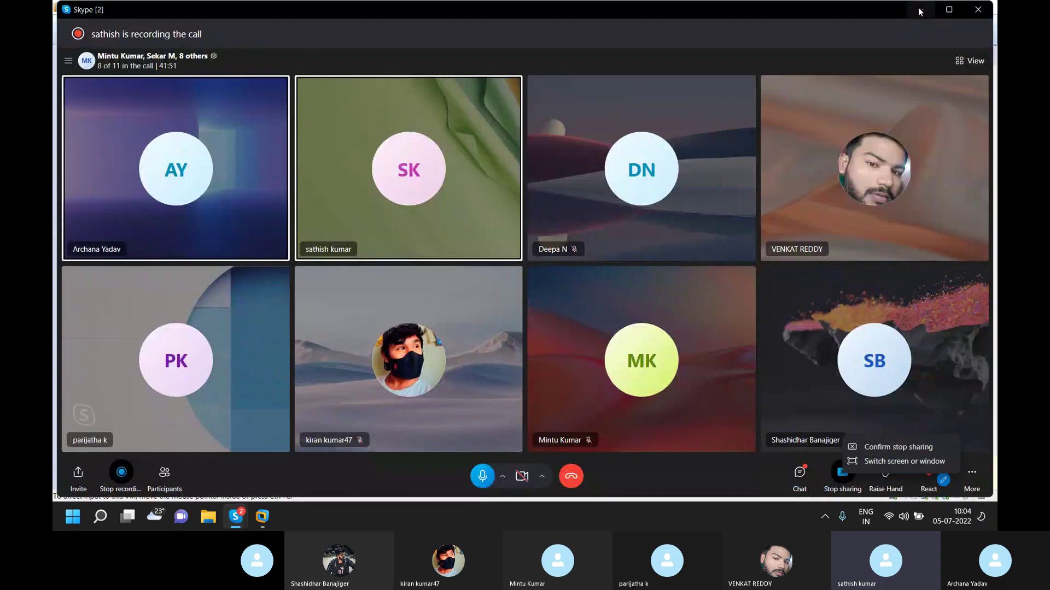
pyautogui.click(482, 477)
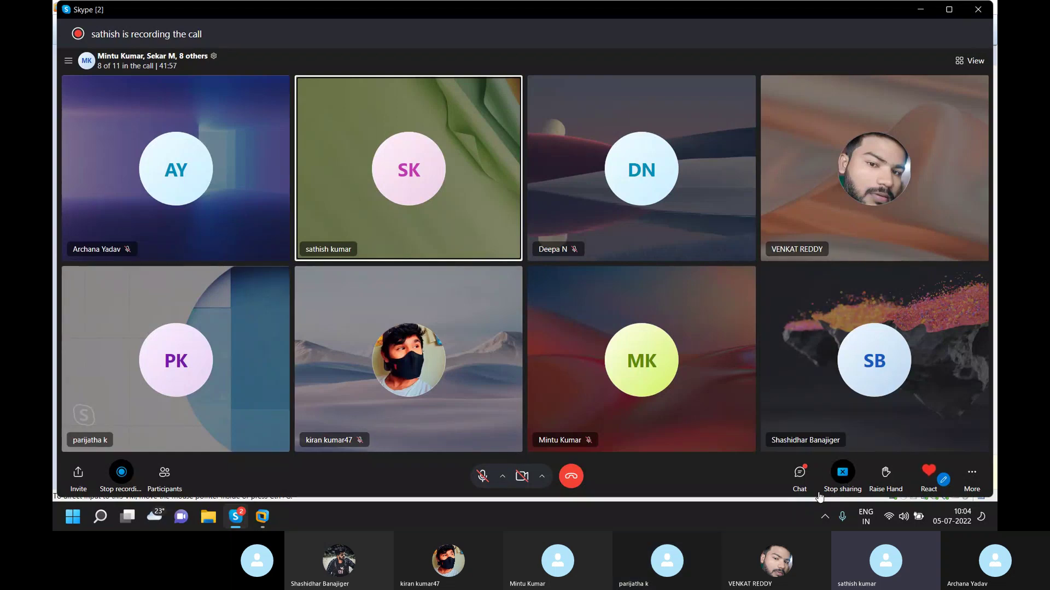
pyautogui.click(483, 476)
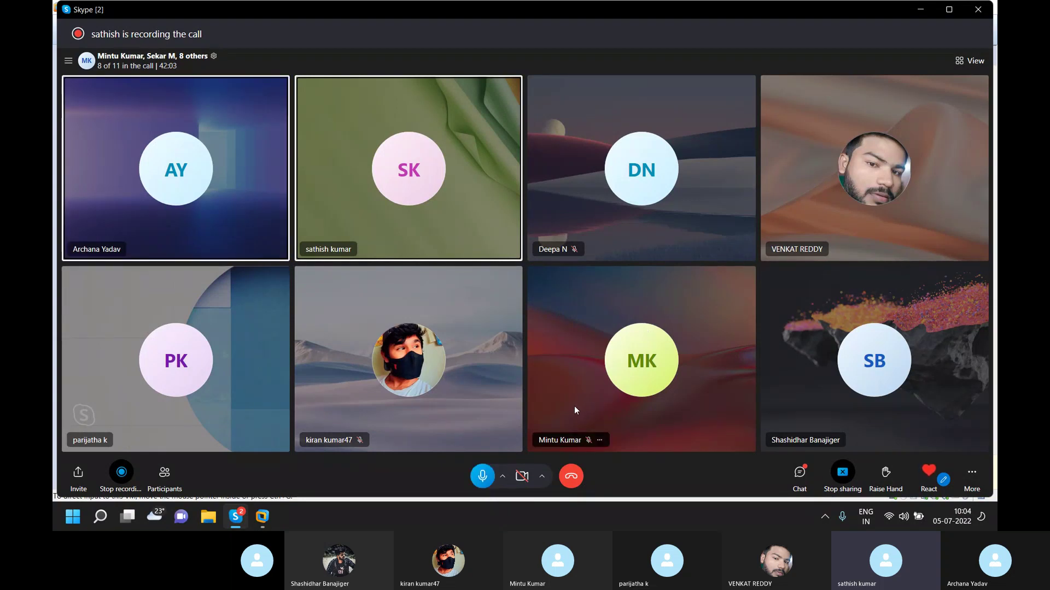